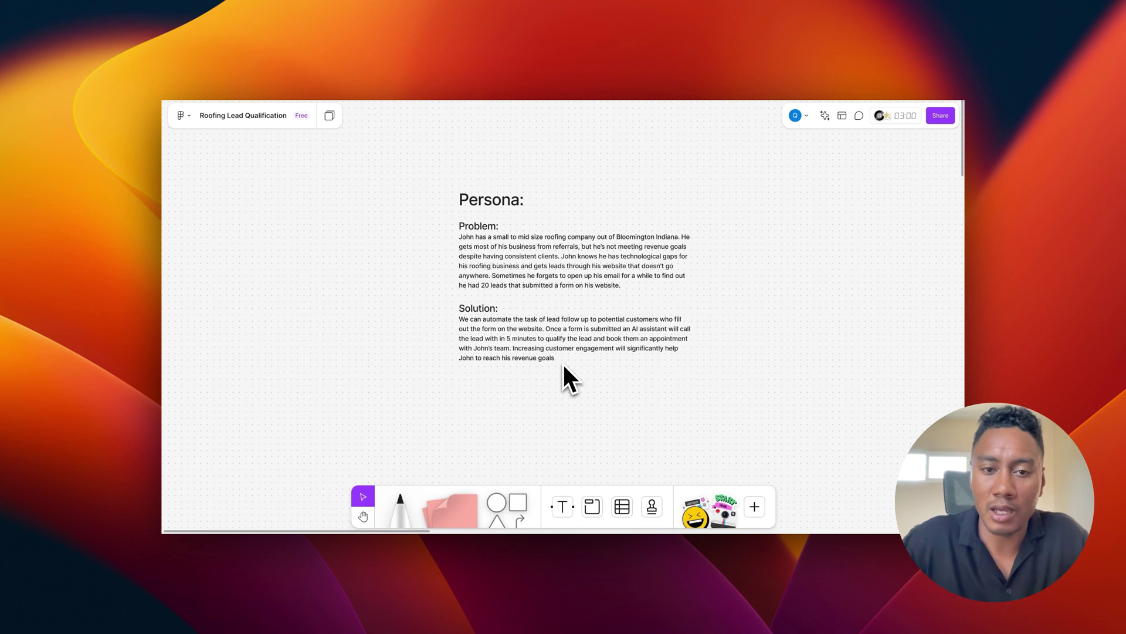
Step: Move from the Persona text down The Design flowchart, past 'Vapi calls lead', to the isAnswered branches
scroll(564, 366, right, 10)
scroll(564, 366, right, 6)
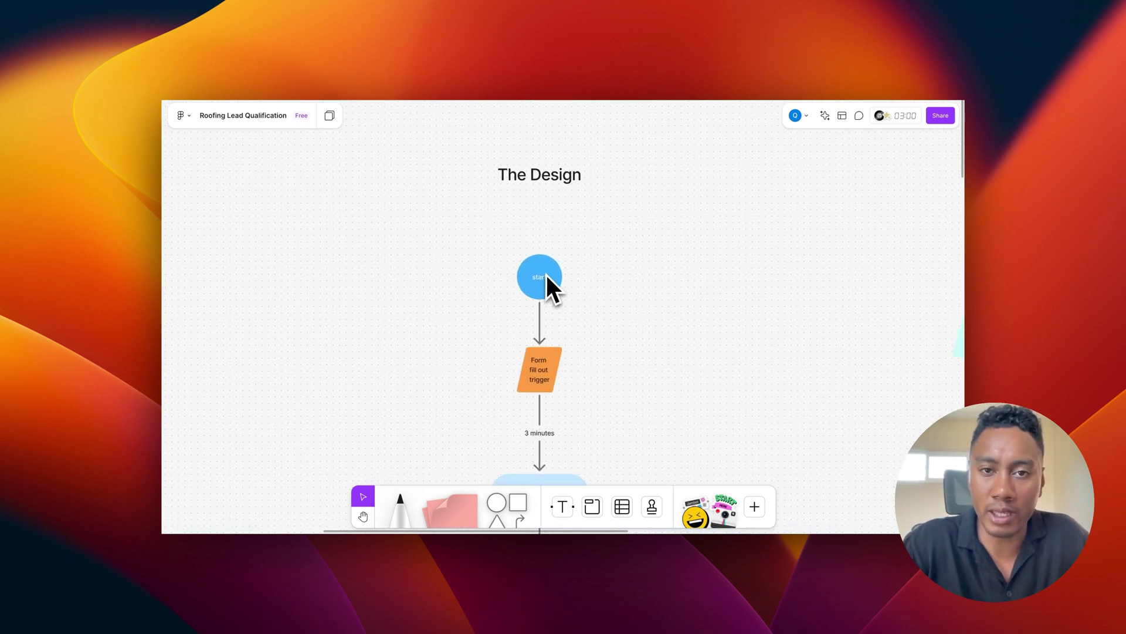
scroll(601, 306, down, 5)
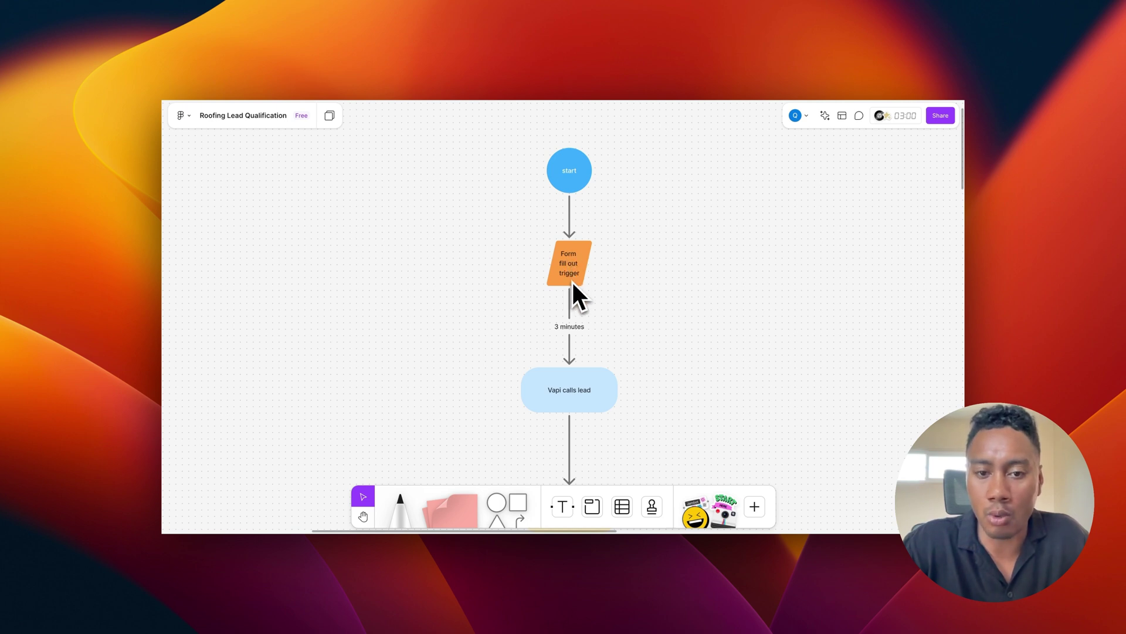
scroll(596, 292, down, 2)
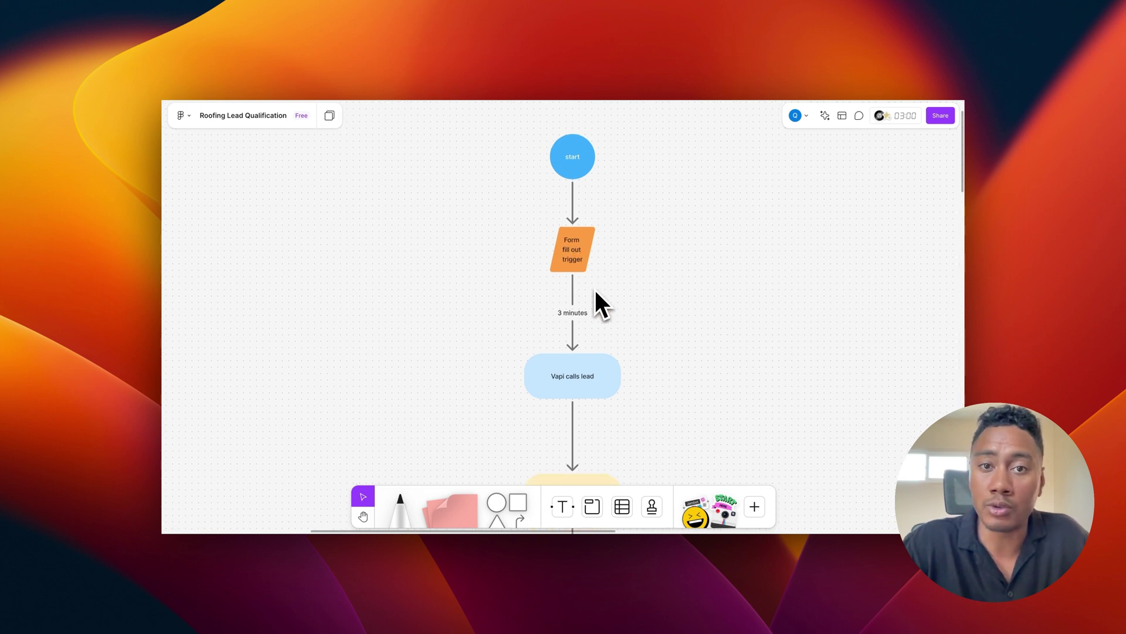
scroll(595, 292, down, 3)
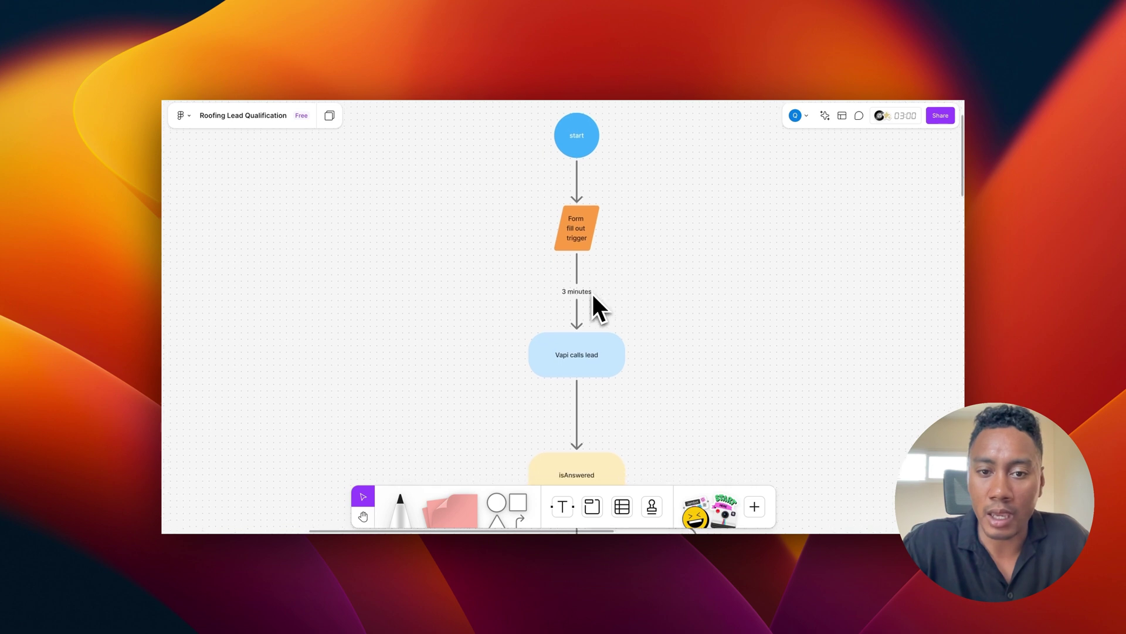
scroll(556, 304, down, 4)
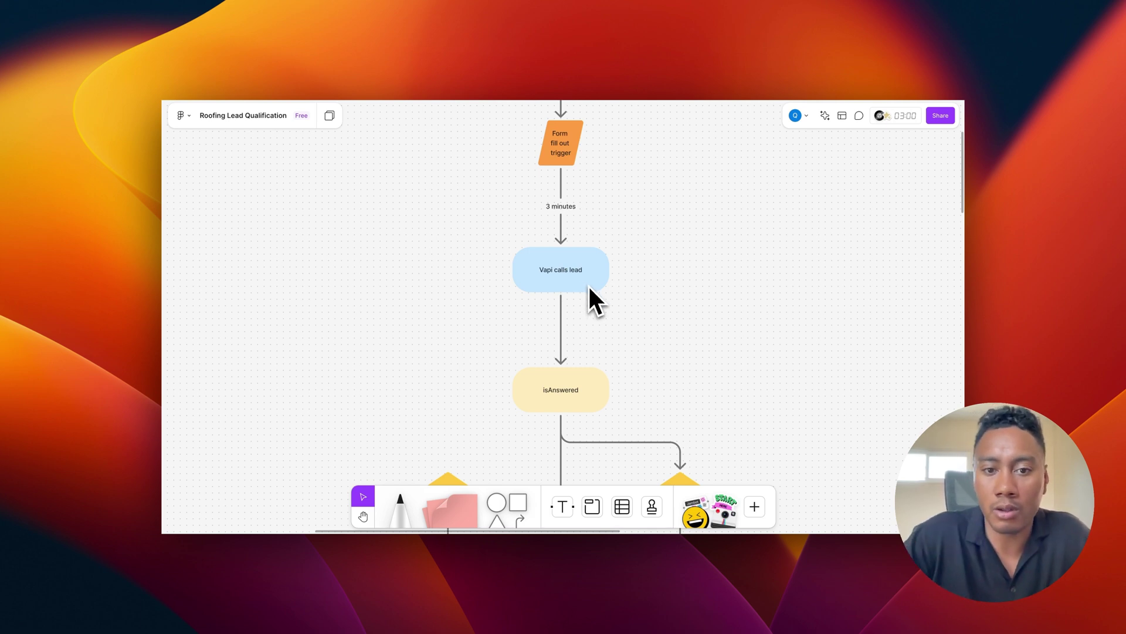
scroll(587, 279, down, 5)
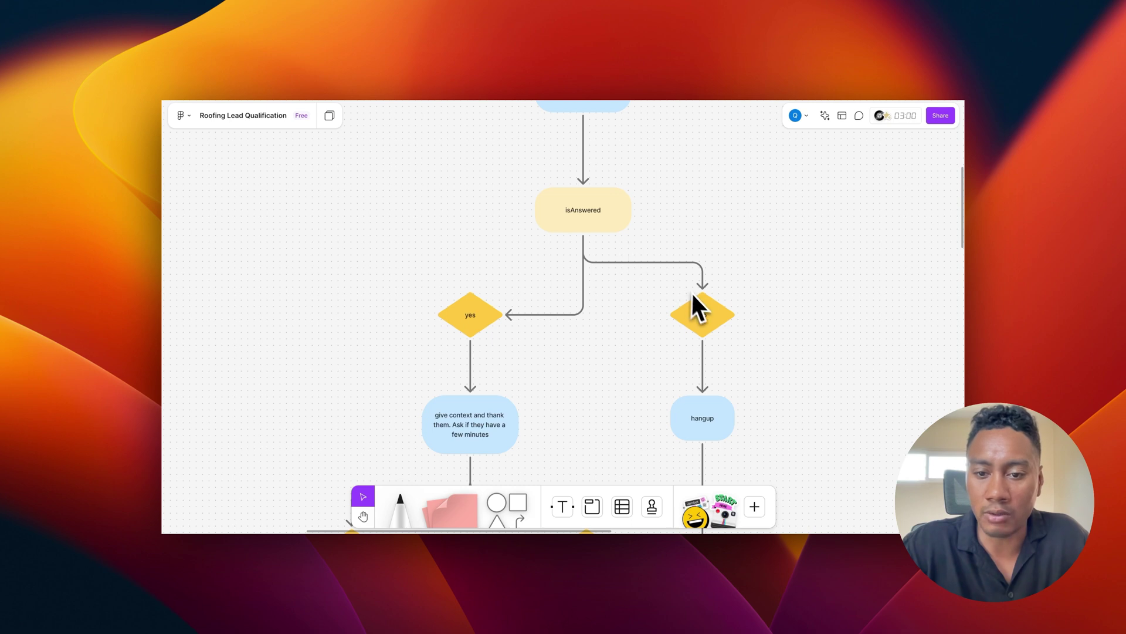
Step: Go down the yes branch through the roof type, age, issues, urgency and competitor-quote questions to the inspection offer
scroll(691, 293, down, 5)
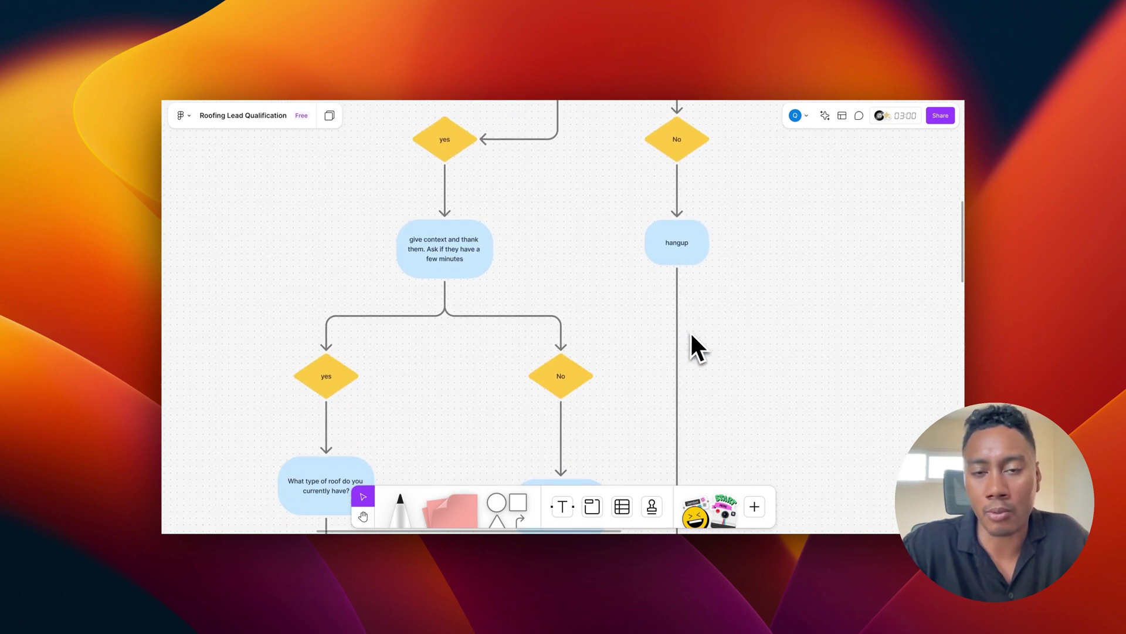
scroll(691, 330, up, 5)
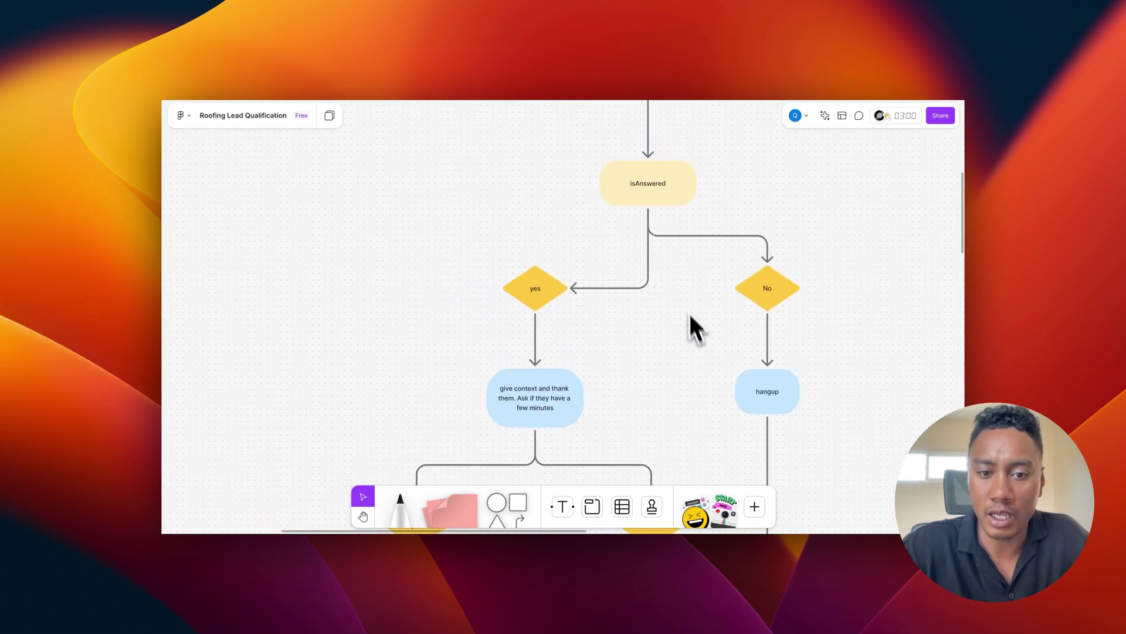
scroll(558, 337, down, 3)
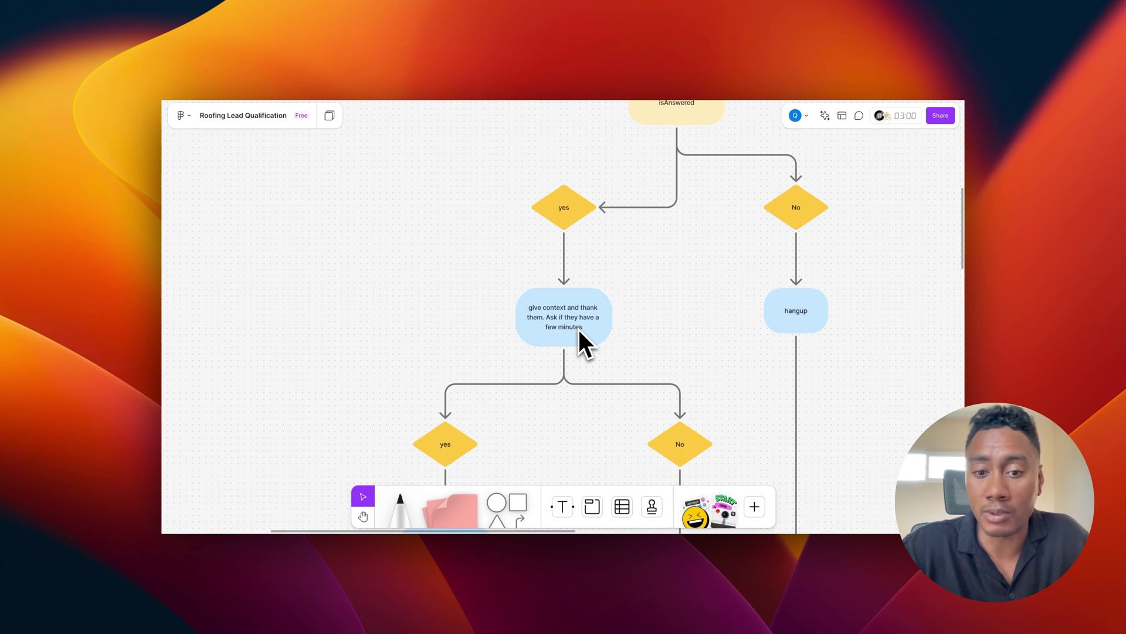
scroll(578, 327, down, 6)
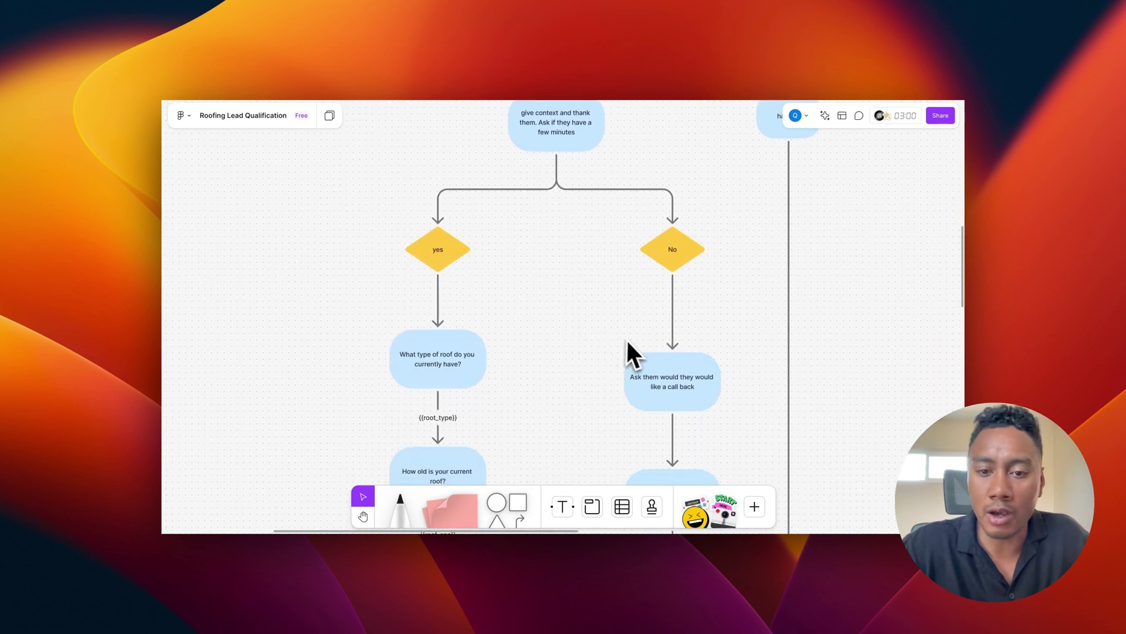
scroll(625, 343, right, 3)
scroll(625, 343, up, 2)
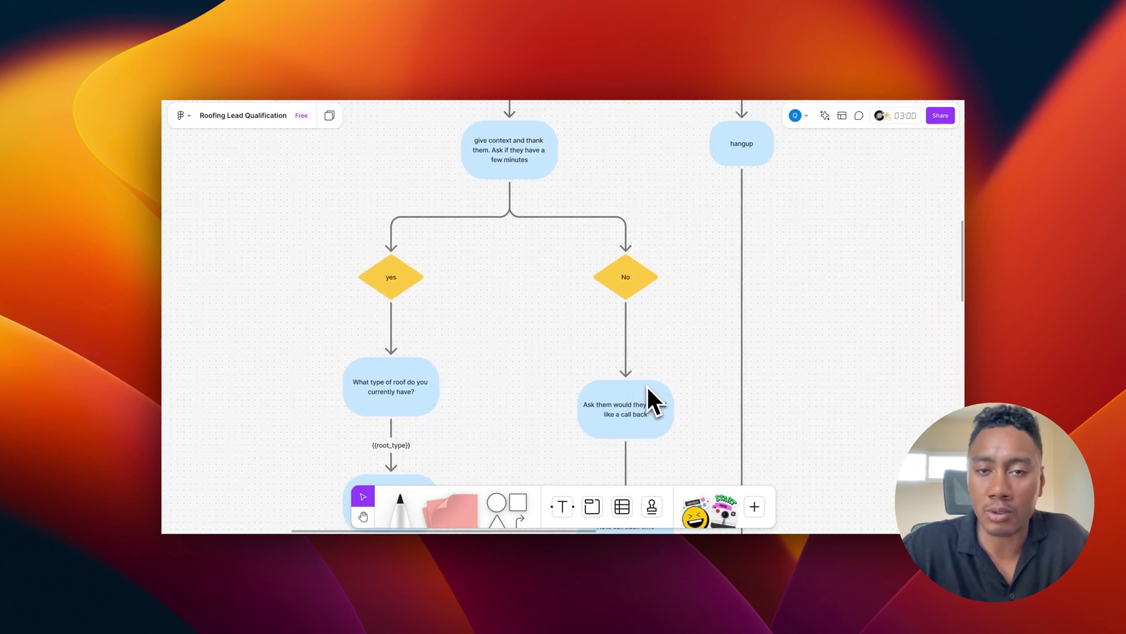
scroll(634, 376, left, 5)
scroll(563, 393, down, 2)
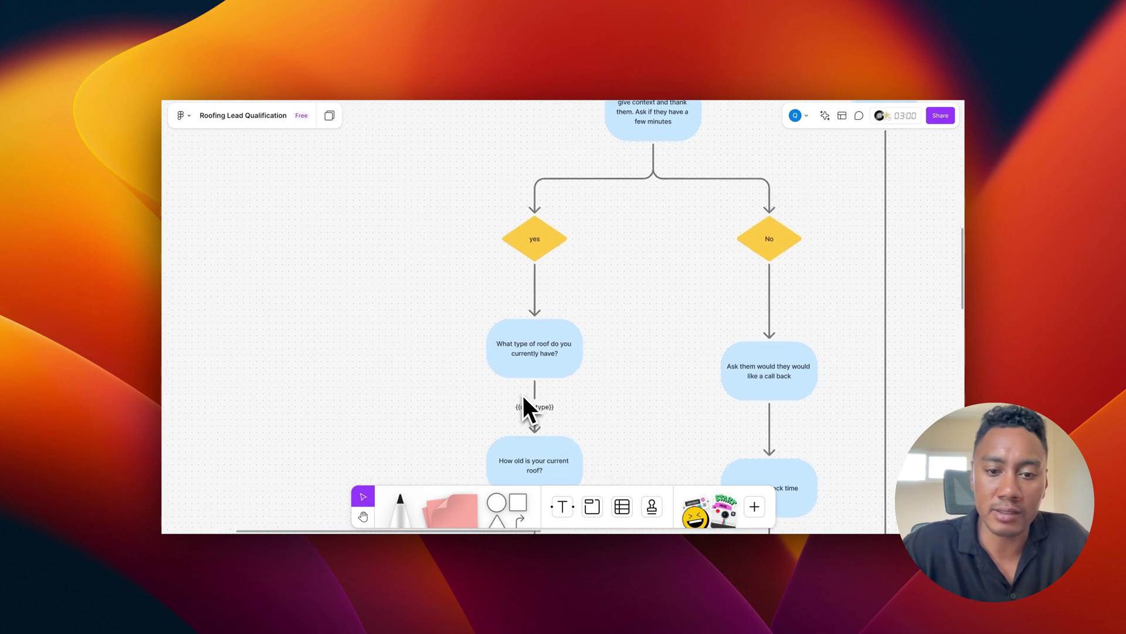
scroll(523, 395, down, 1)
scroll(522, 395, down, 1)
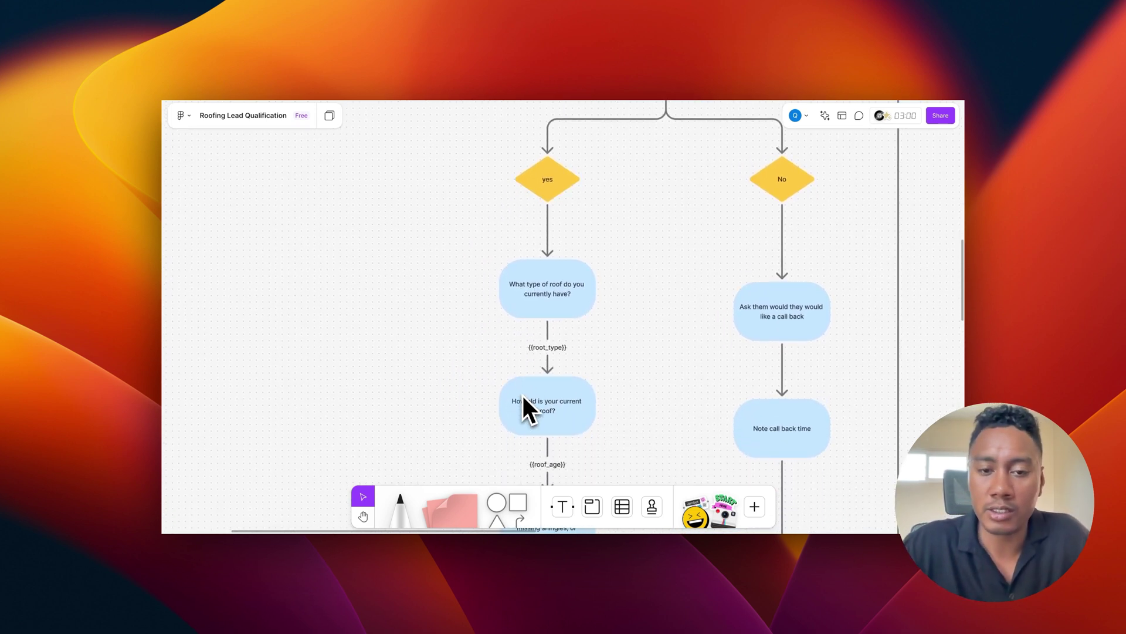
scroll(580, 305, down, 3)
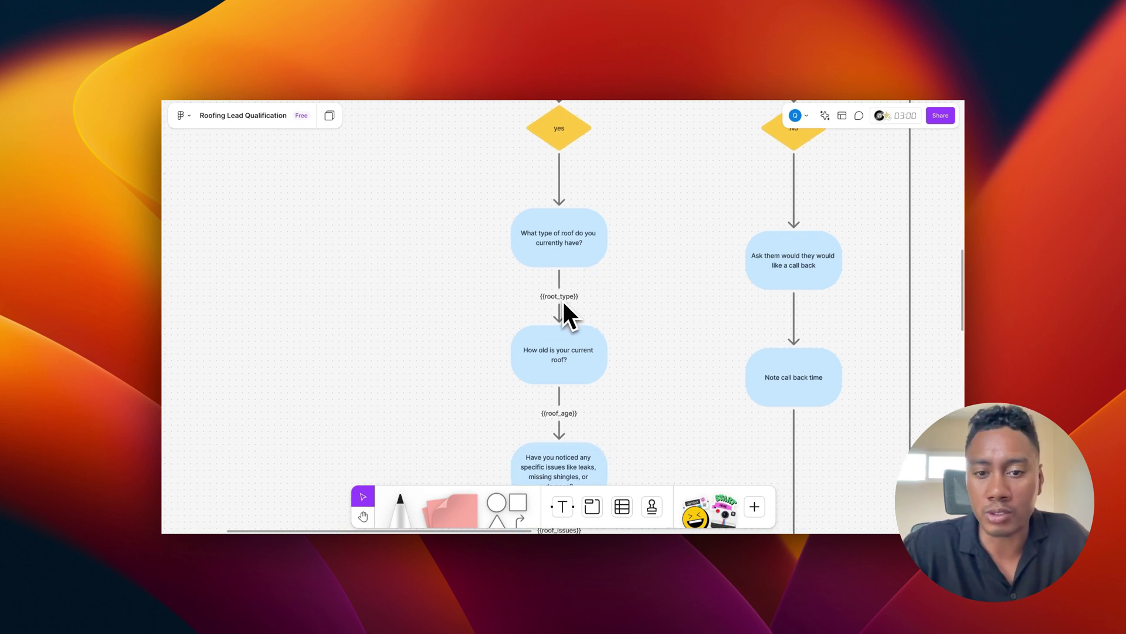
scroll(575, 306, down, 3)
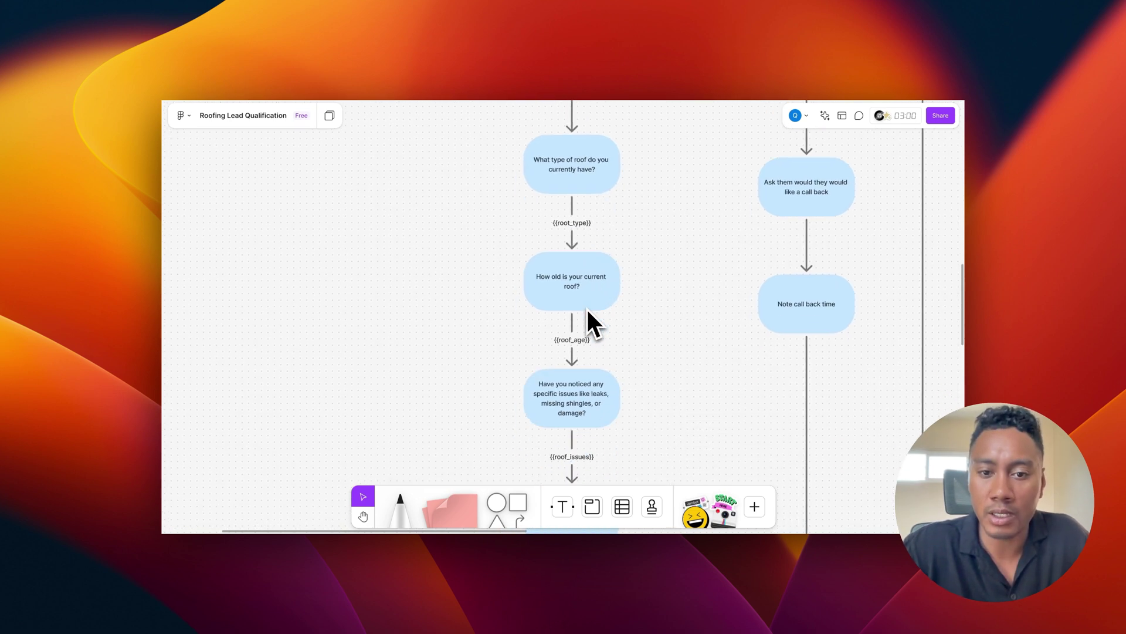
scroll(580, 301, down, 2)
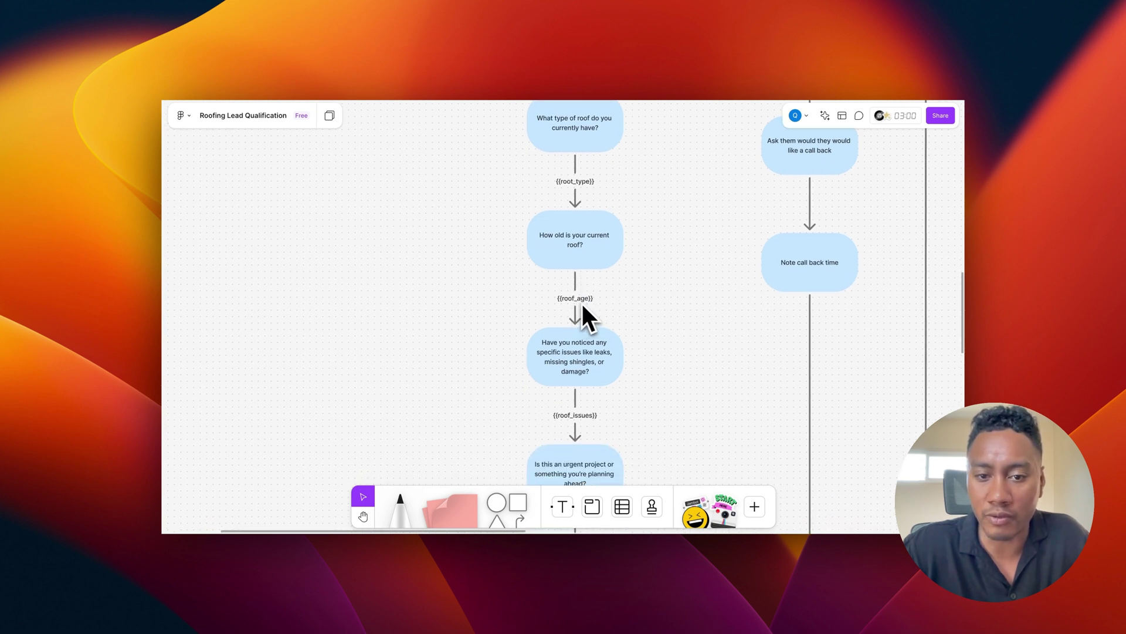
scroll(610, 311, down, 3)
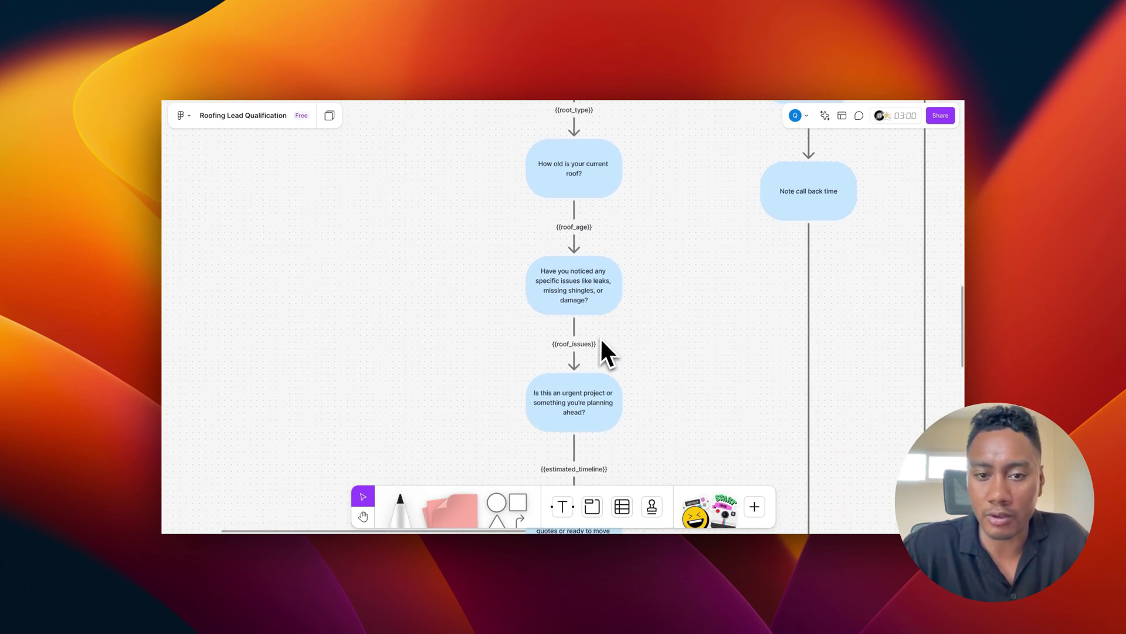
scroll(587, 300, down, 1)
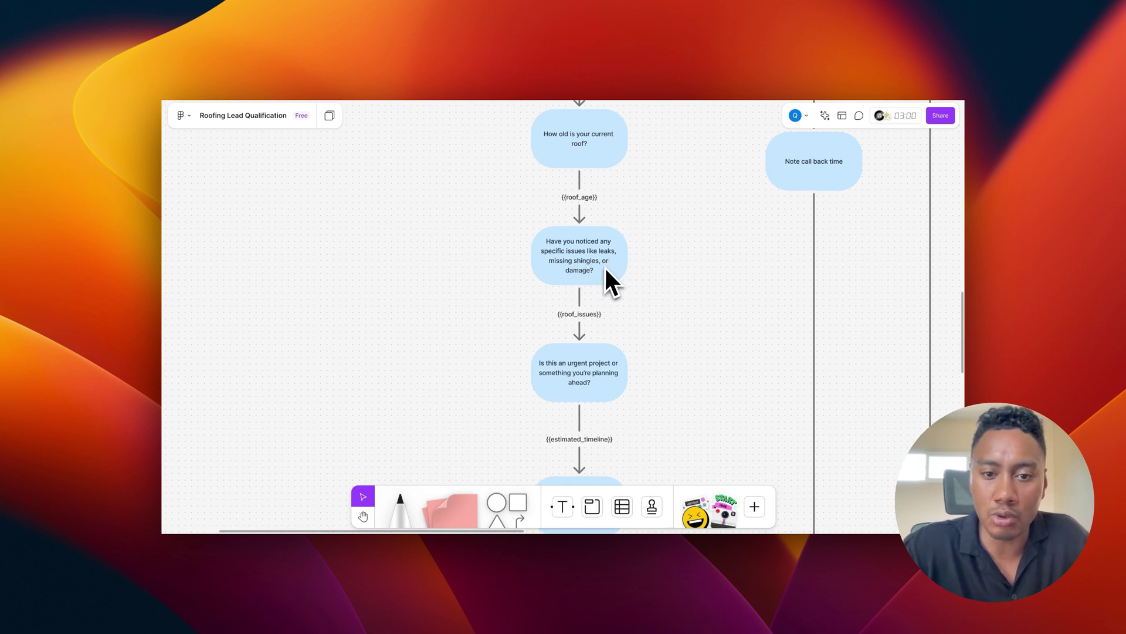
scroll(592, 279, down, 2)
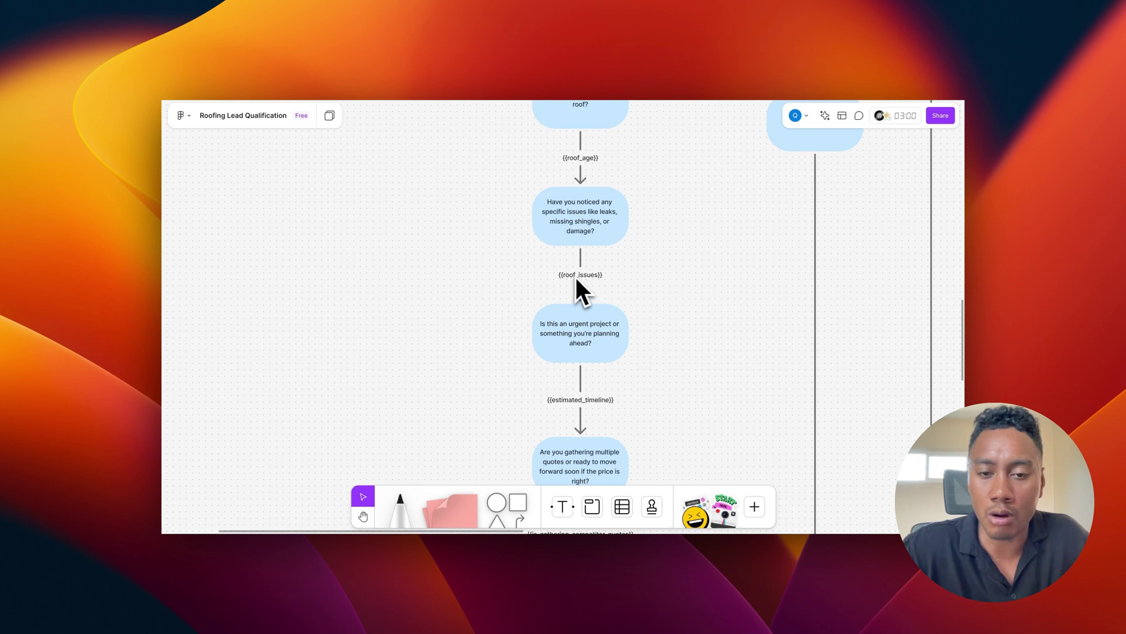
scroll(582, 329, down, 1)
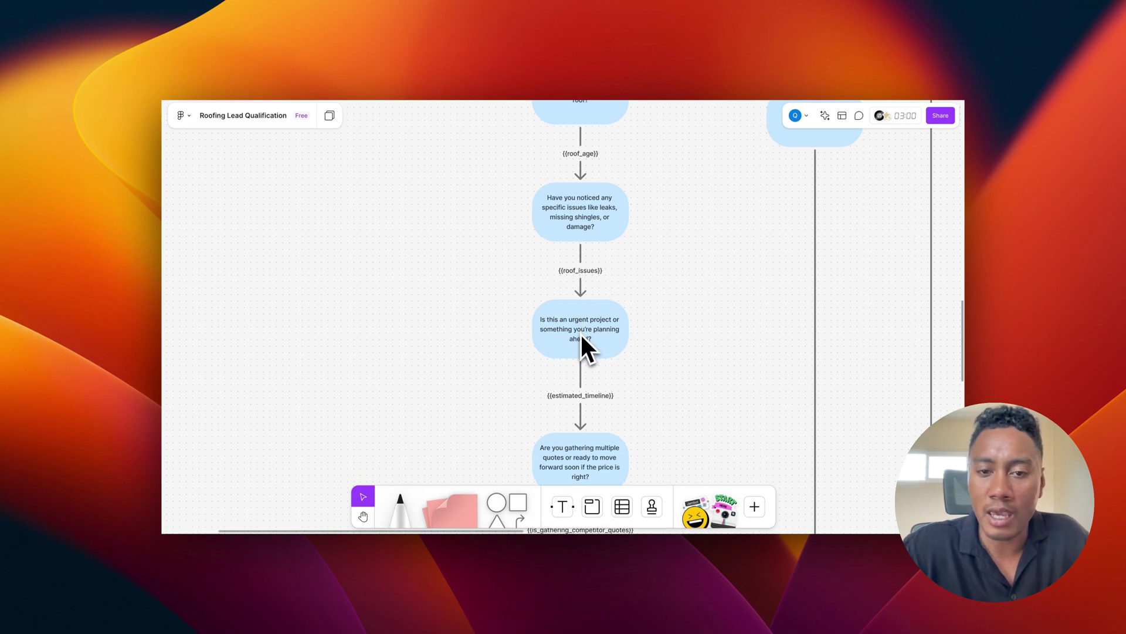
scroll(579, 332, down, 5)
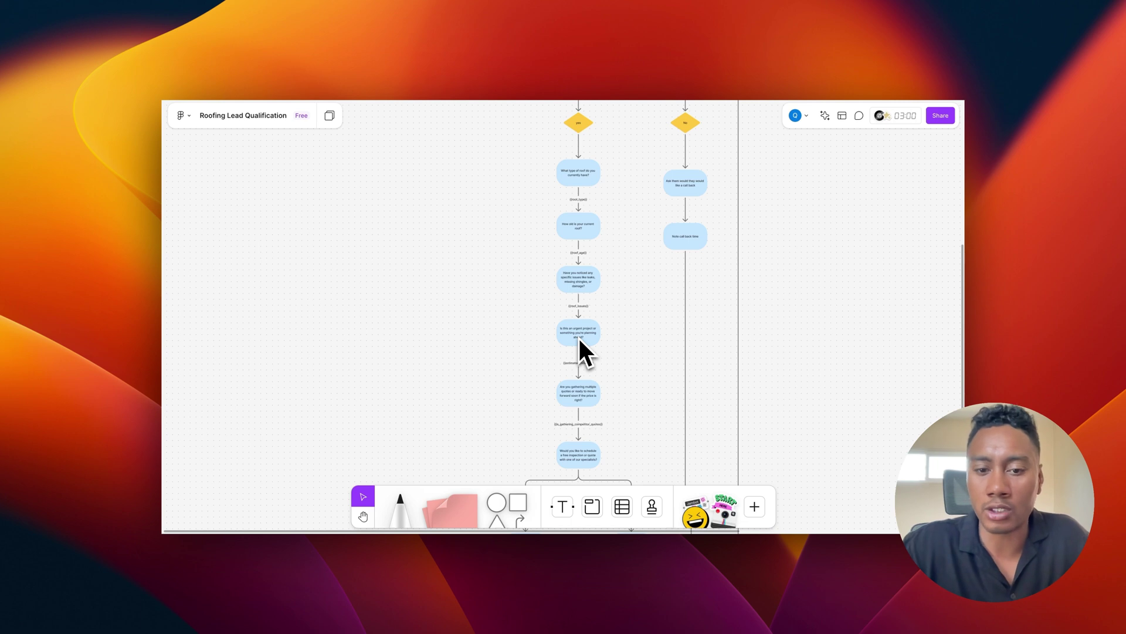
Step: Follow the booking path through the availability check and booking confirmation to 'log call details'
scroll(579, 336, down, 5)
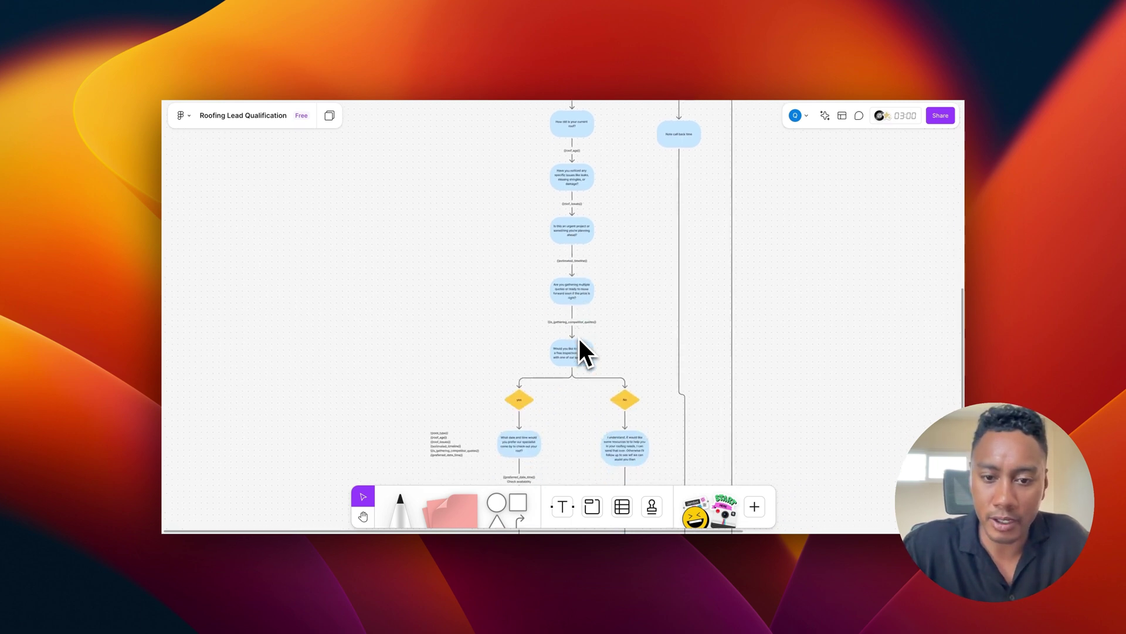
scroll(580, 307, up, 5)
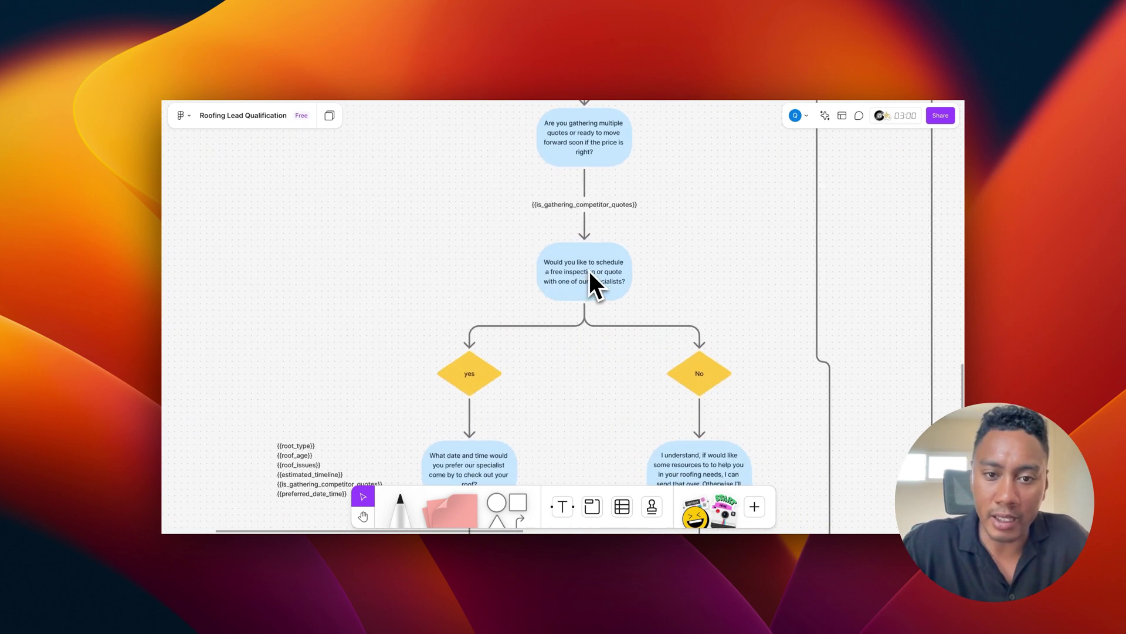
scroll(589, 270, up, 5)
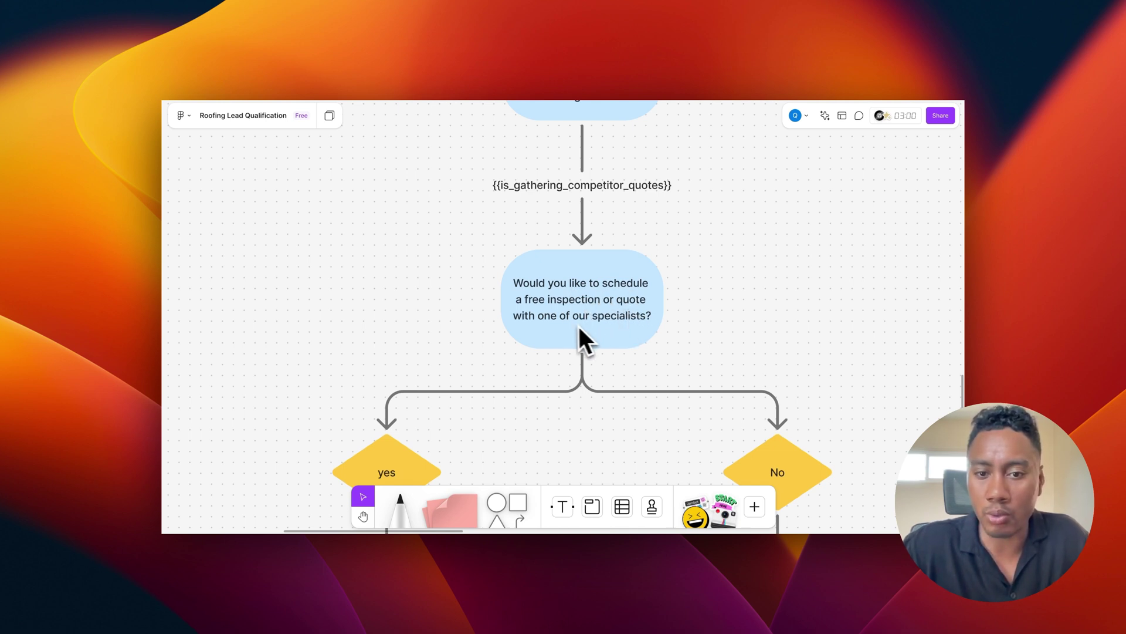
scroll(593, 325, down, 5)
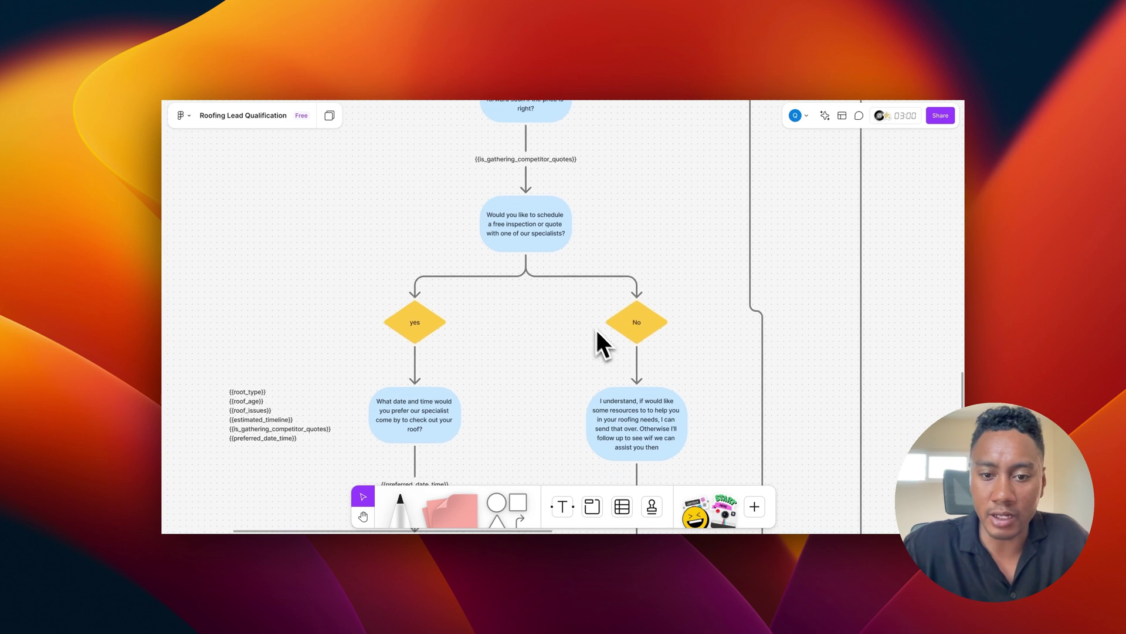
scroll(593, 325, down, 3)
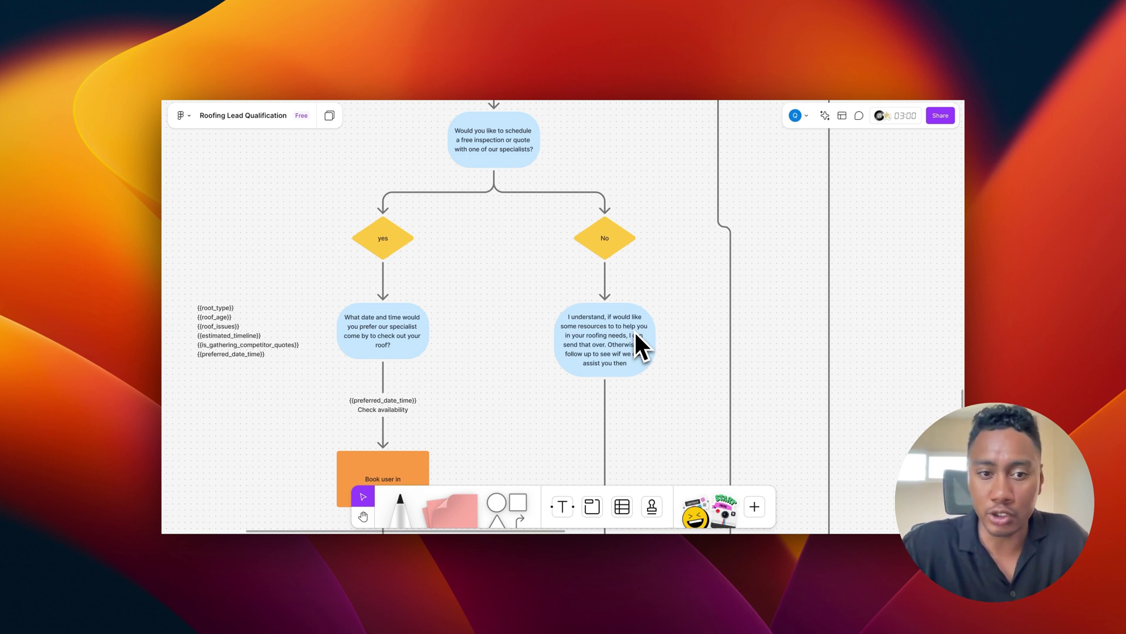
scroll(458, 305, left, 4)
scroll(458, 314, down, 2)
scroll(536, 339, down, 1)
scroll(500, 332, down, 2)
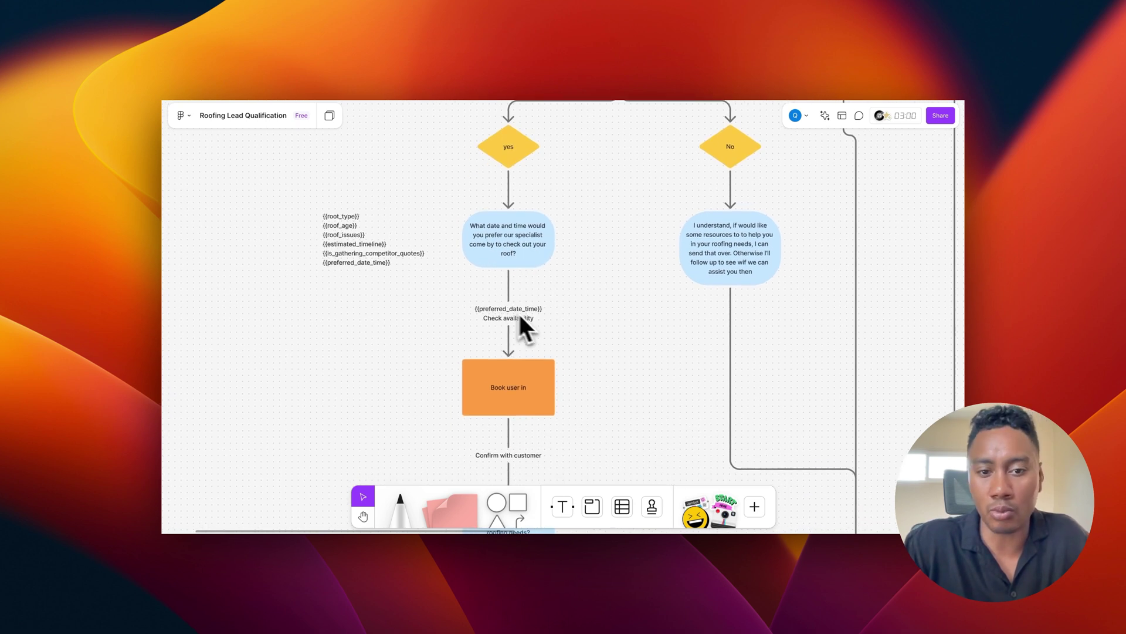
scroll(547, 318, down, 4)
scroll(528, 352, down, 4)
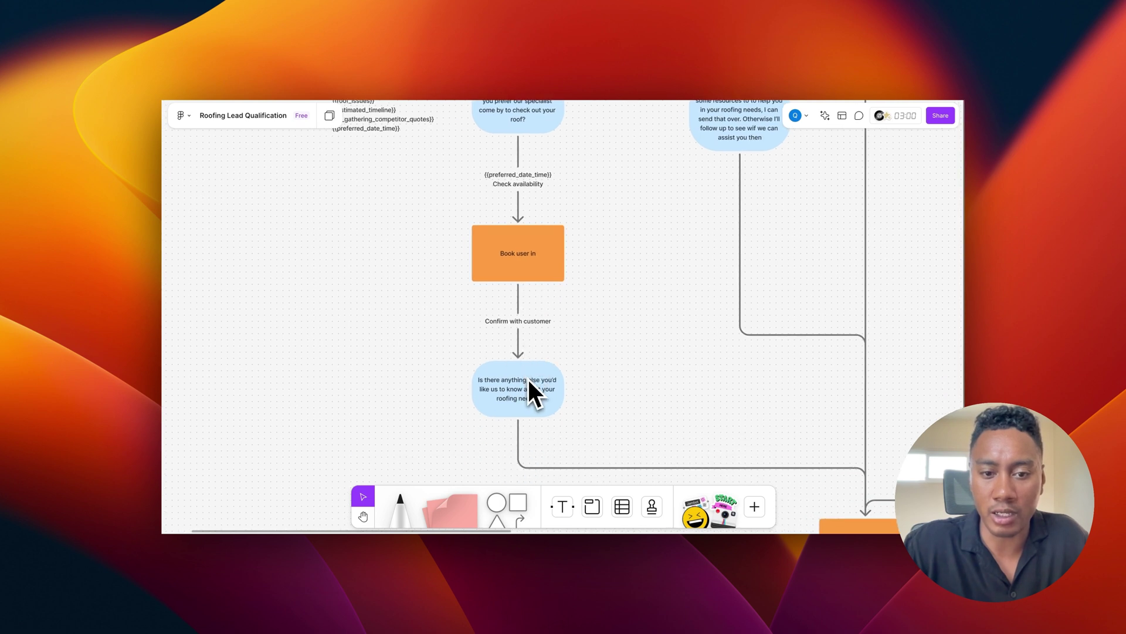
scroll(528, 377, down, 2)
scroll(530, 383, up, 3)
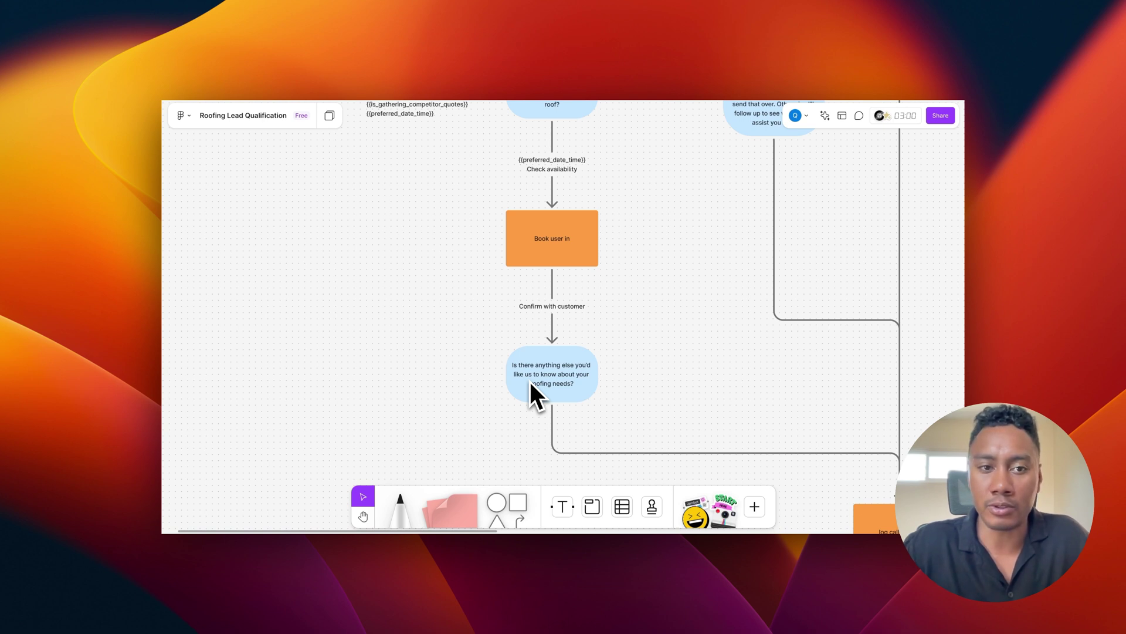
Step: Zoom out to survey the whole flowchart board
scroll(545, 317, up, 3)
scroll(546, 316, left, 3)
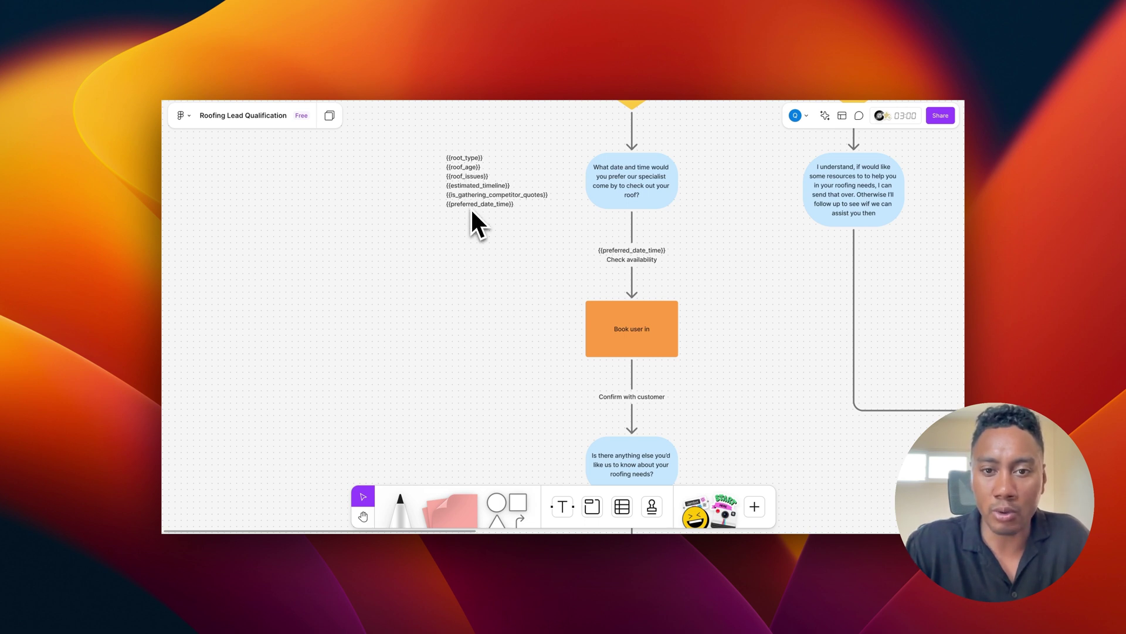
scroll(471, 212, down, 5)
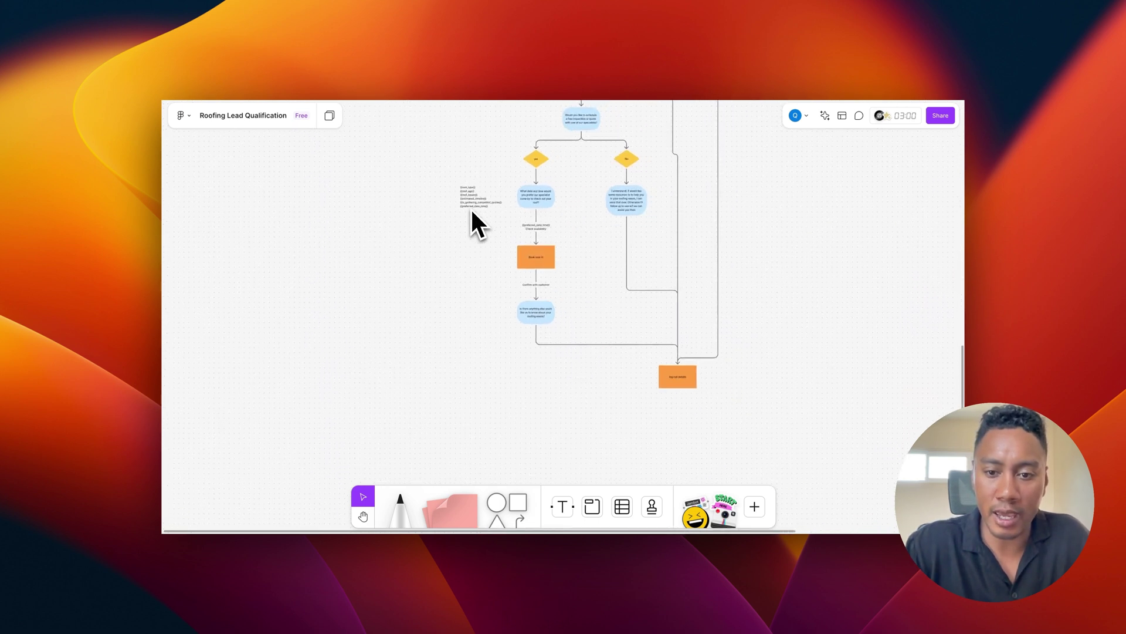
scroll(604, 276, up, 2)
scroll(604, 276, down, 2)
scroll(604, 276, right, 2)
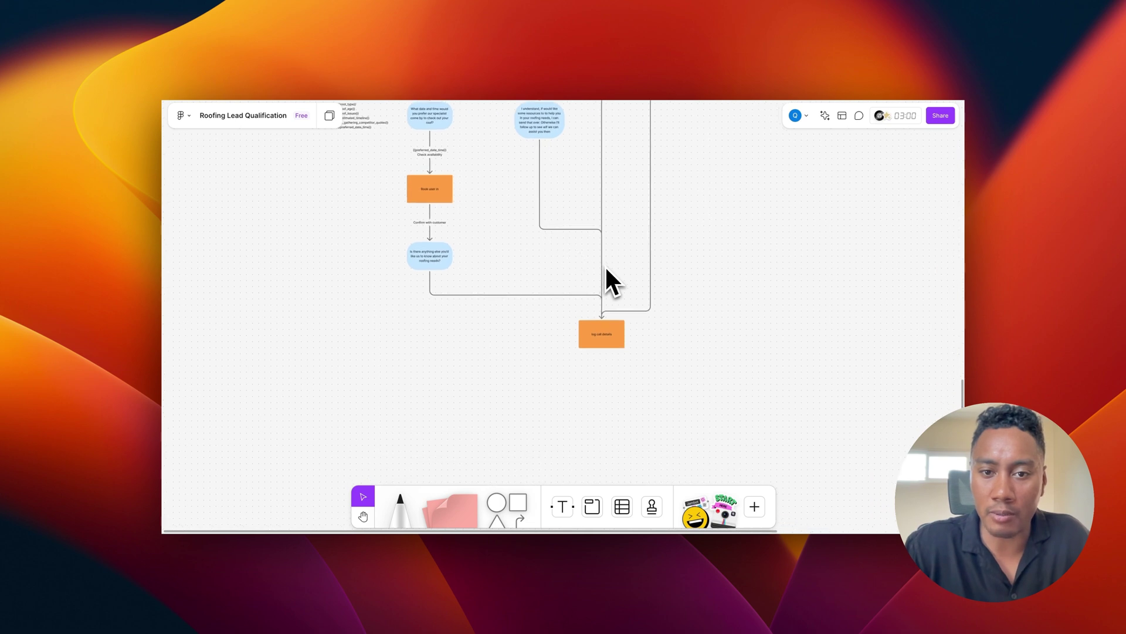
scroll(569, 265, up, 5)
scroll(569, 265, down, 1)
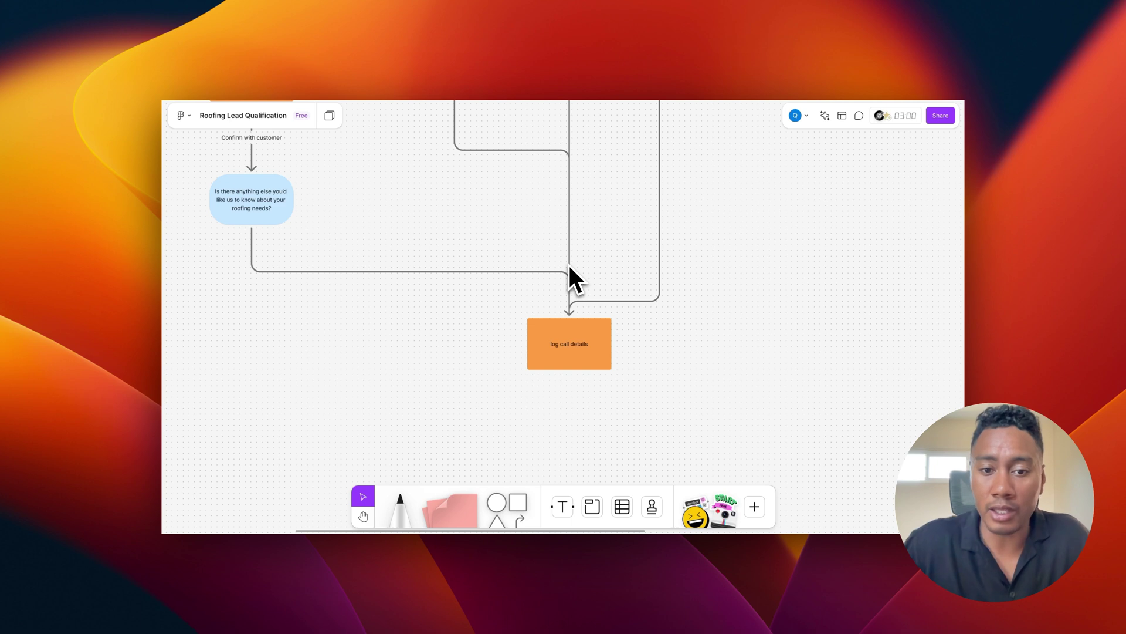
scroll(565, 337, down, 10)
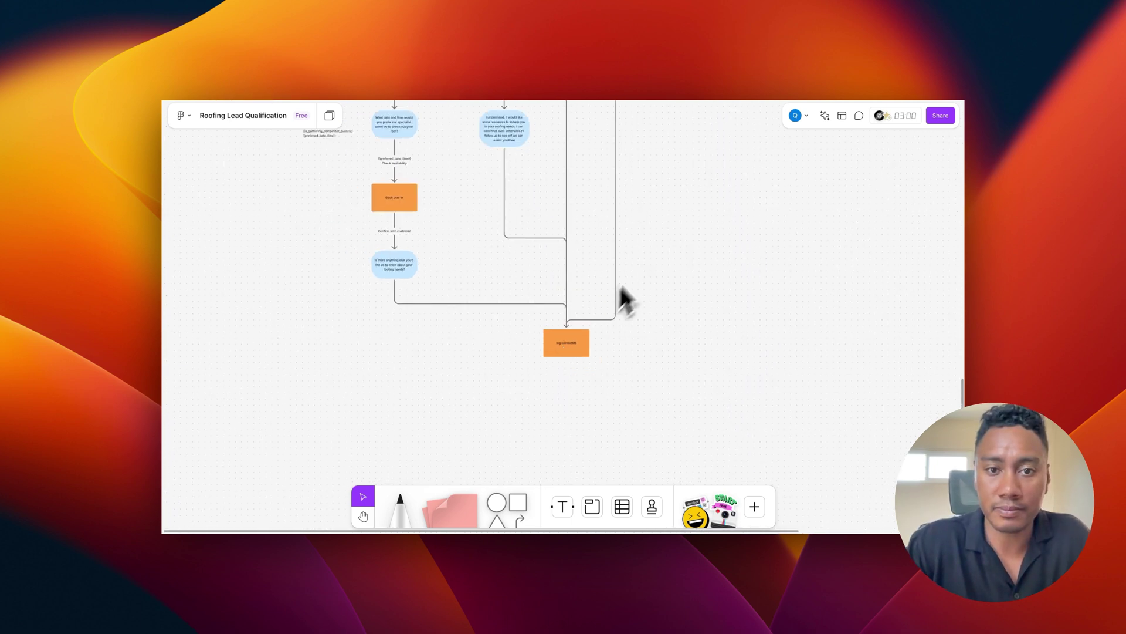
scroll(646, 251, up, 10)
scroll(646, 252, left, 10)
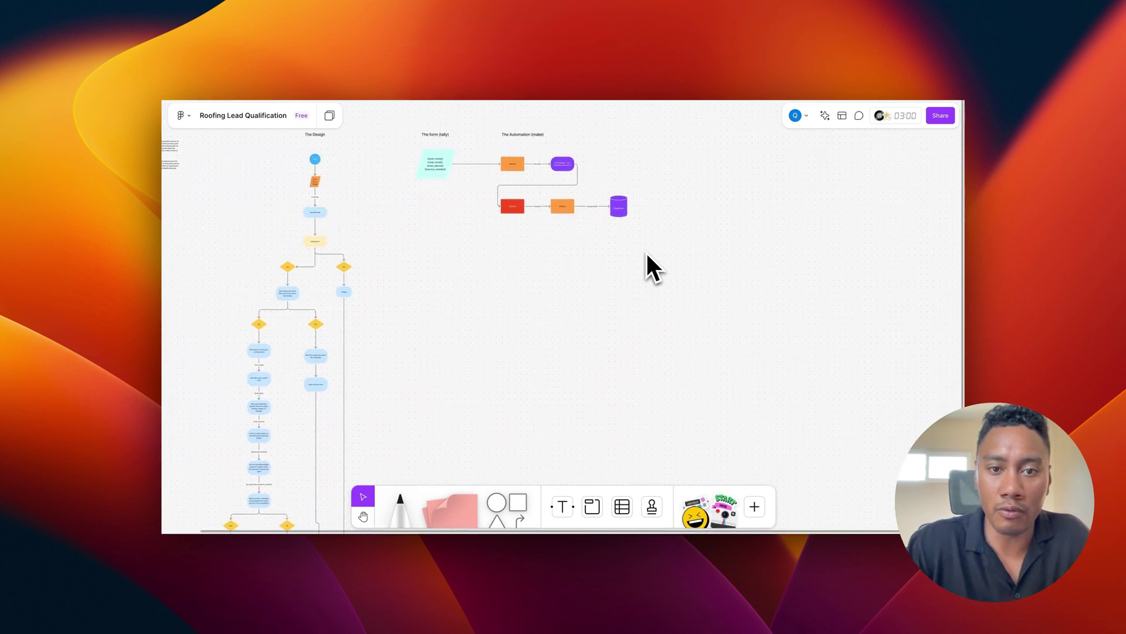
Step: Pan right across 'The form (tally)' and 'The Automation (make)' sections to the Google Sheet node
scroll(518, 214, up, 5)
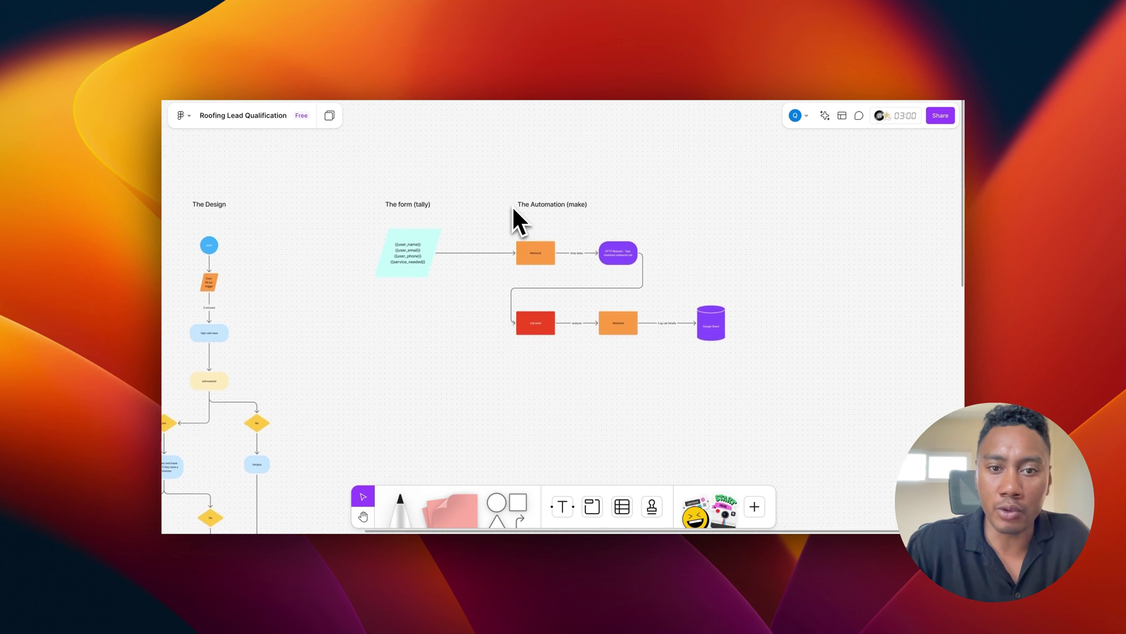
scroll(428, 233, up, 5)
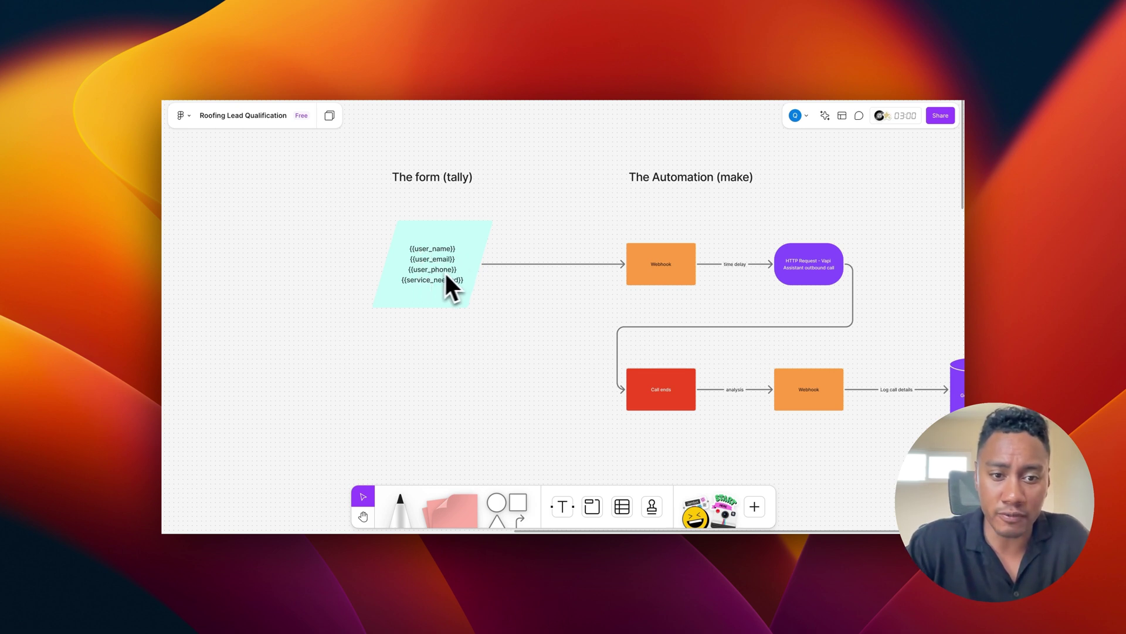
scroll(469, 287, right, 2)
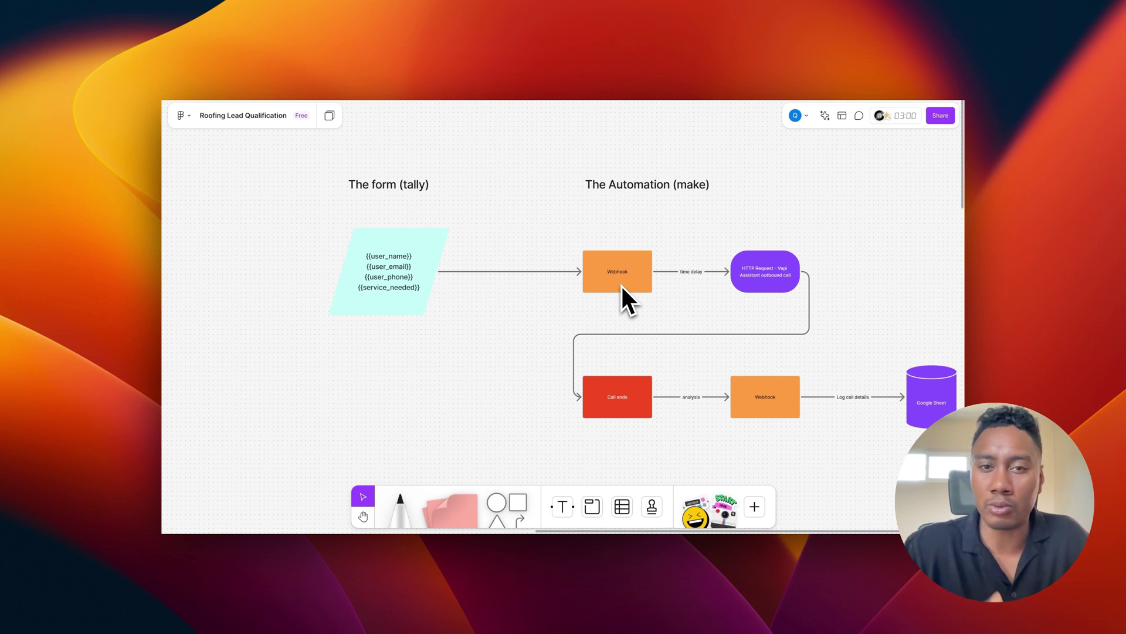
scroll(640, 285, right, 3)
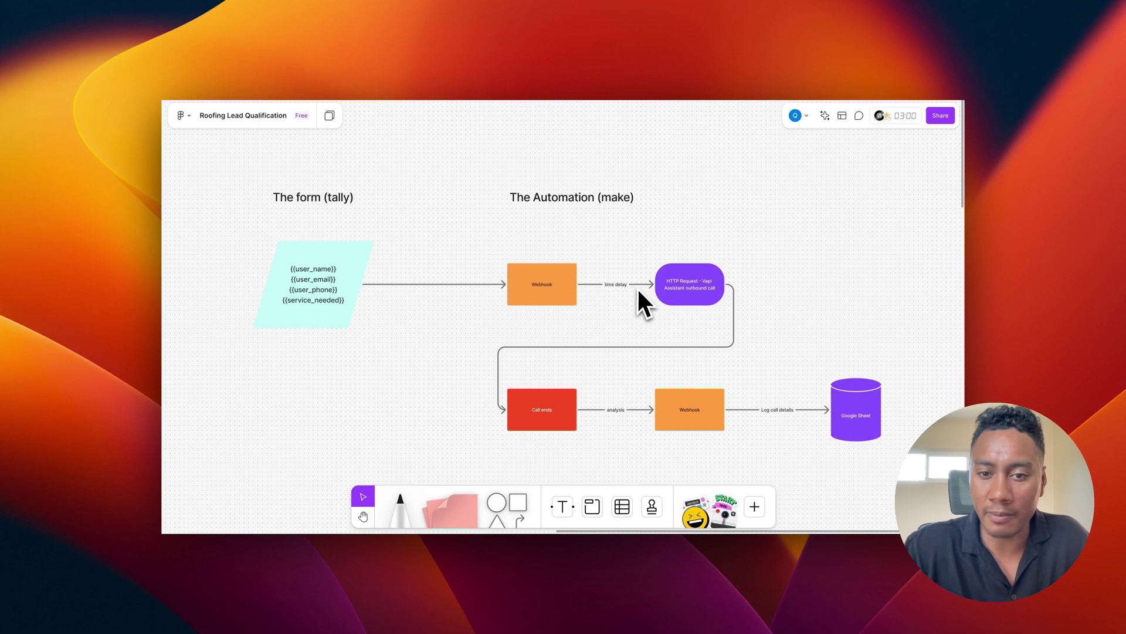
scroll(676, 293, right, 1)
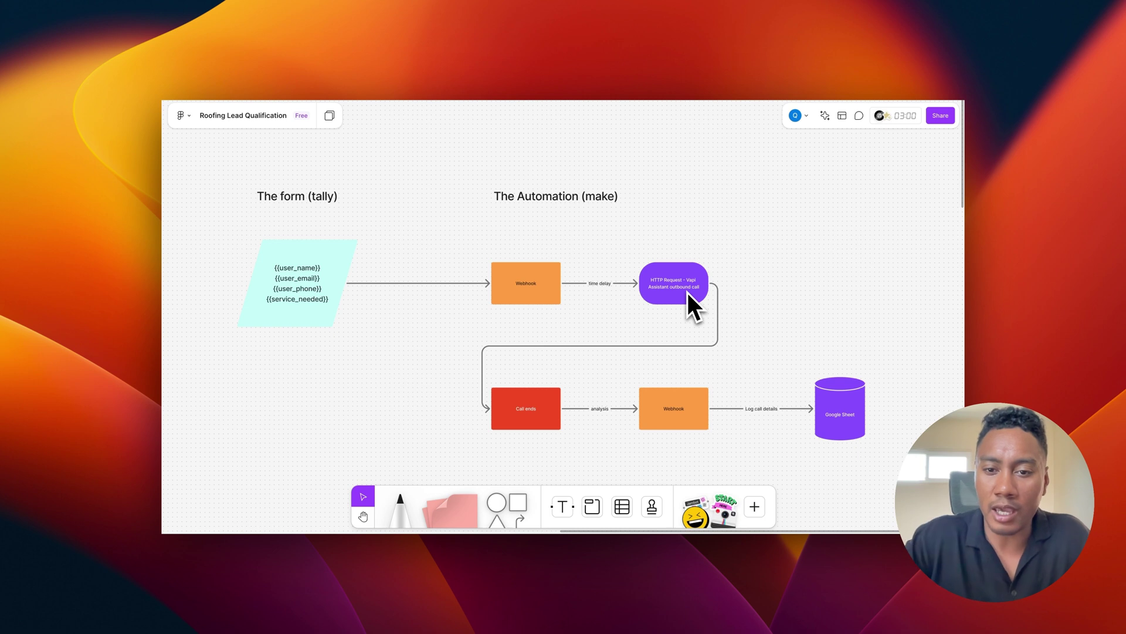
scroll(555, 416, right, 2)
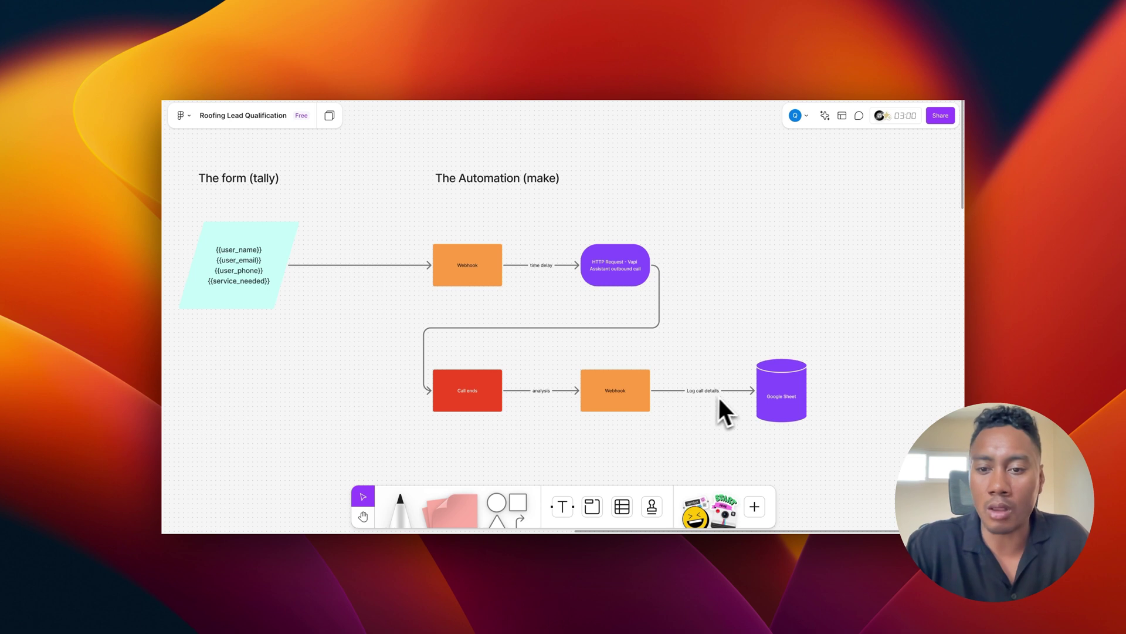
scroll(737, 394, right, 1)
scroll(737, 395, down, 1)
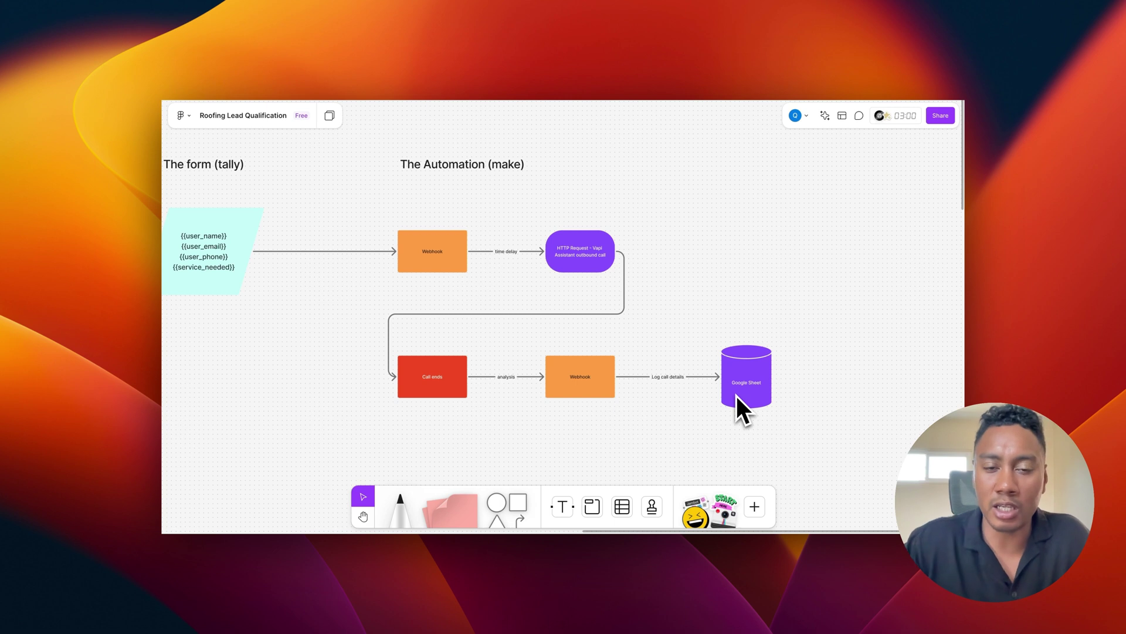
ctrl+scroll(737, 395, down, 5)
Step: Zoom out over the whole lead qualification board in FigJam
scroll(736, 393, down, 2)
scroll(736, 393, left, 1)
scroll(736, 393, left, 3)
scroll(736, 393, down, 1)
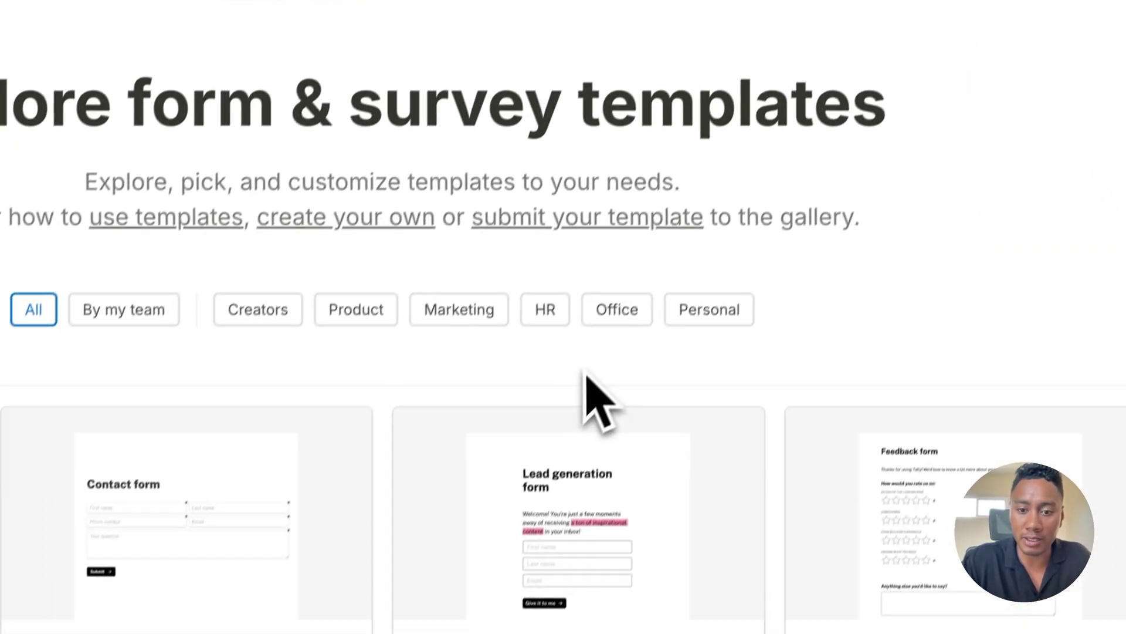
Step: Scroll through the Tally templates gallery
scroll(598, 402, down, 3)
scroll(604, 378, up, 3)
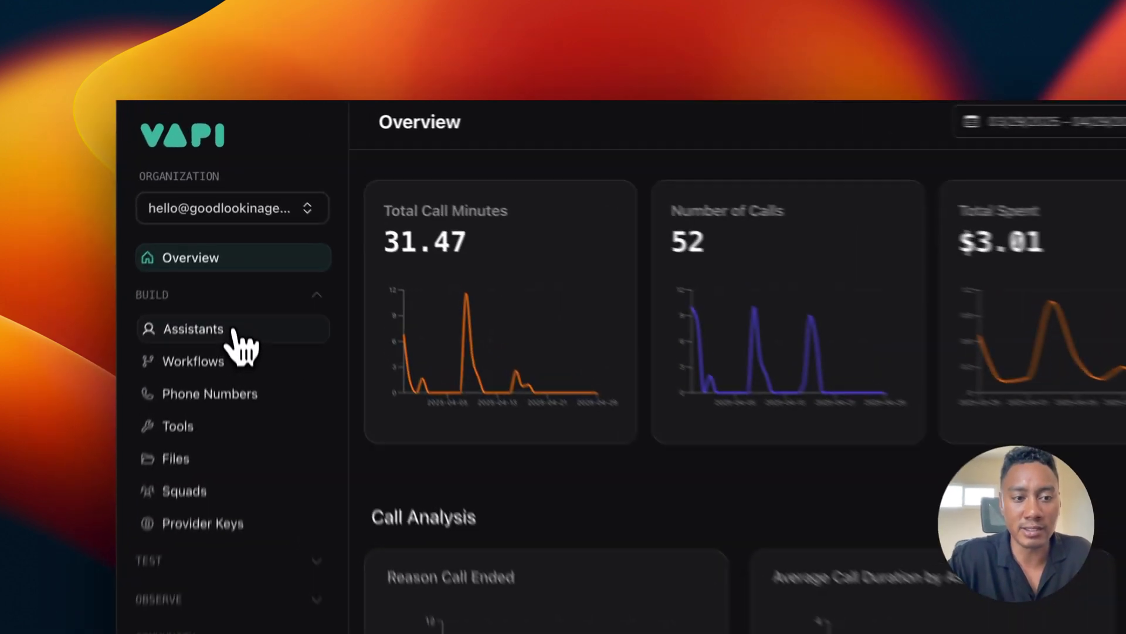
Step: Go to the Assistants list, then cancel a new assistant to return to Alex's Model settings
click(231, 235)
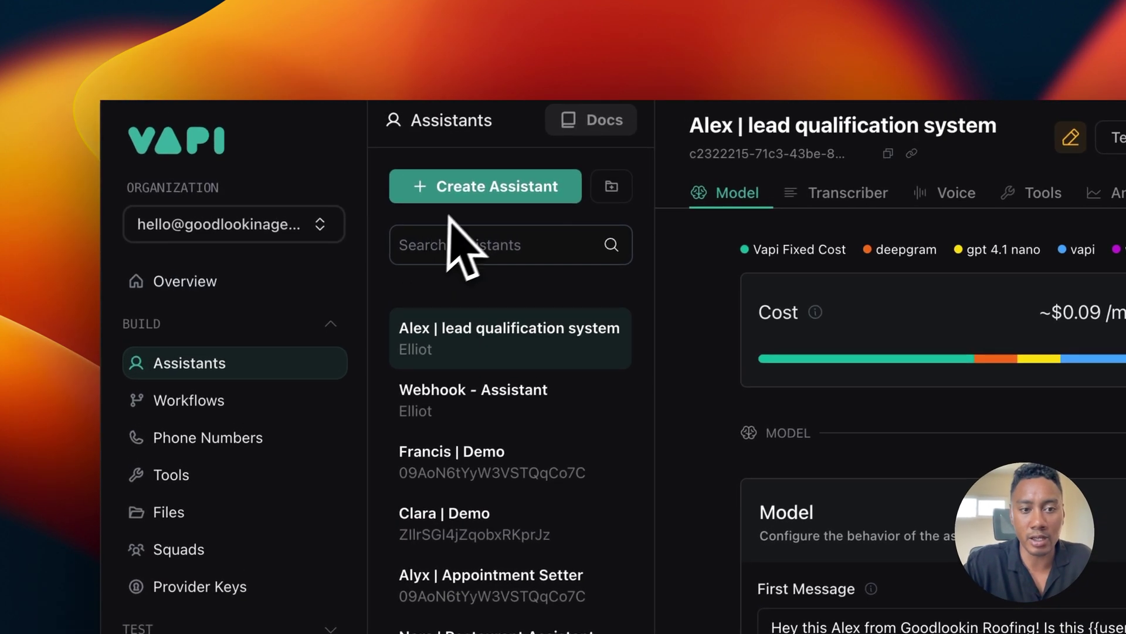
click(468, 197)
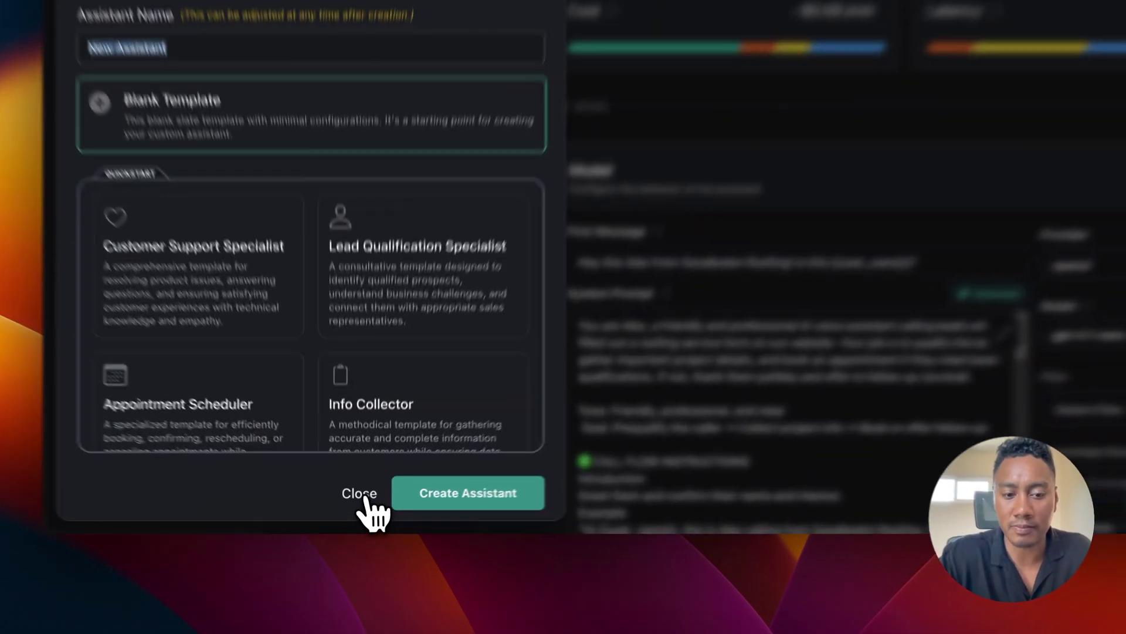
click(361, 508)
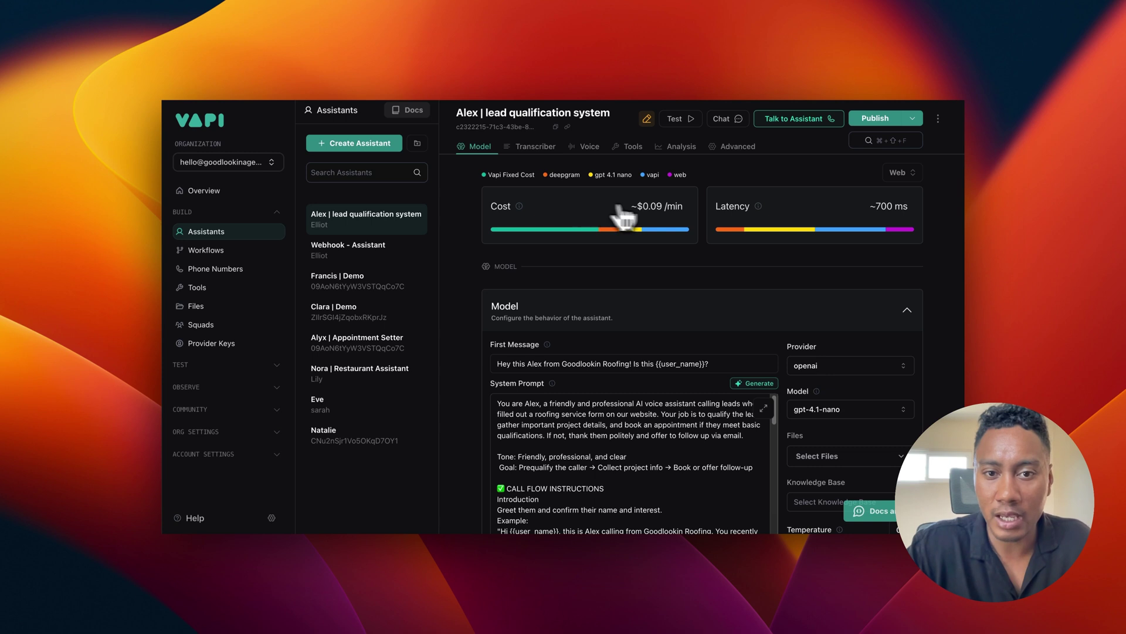
mouse_move(538, 216)
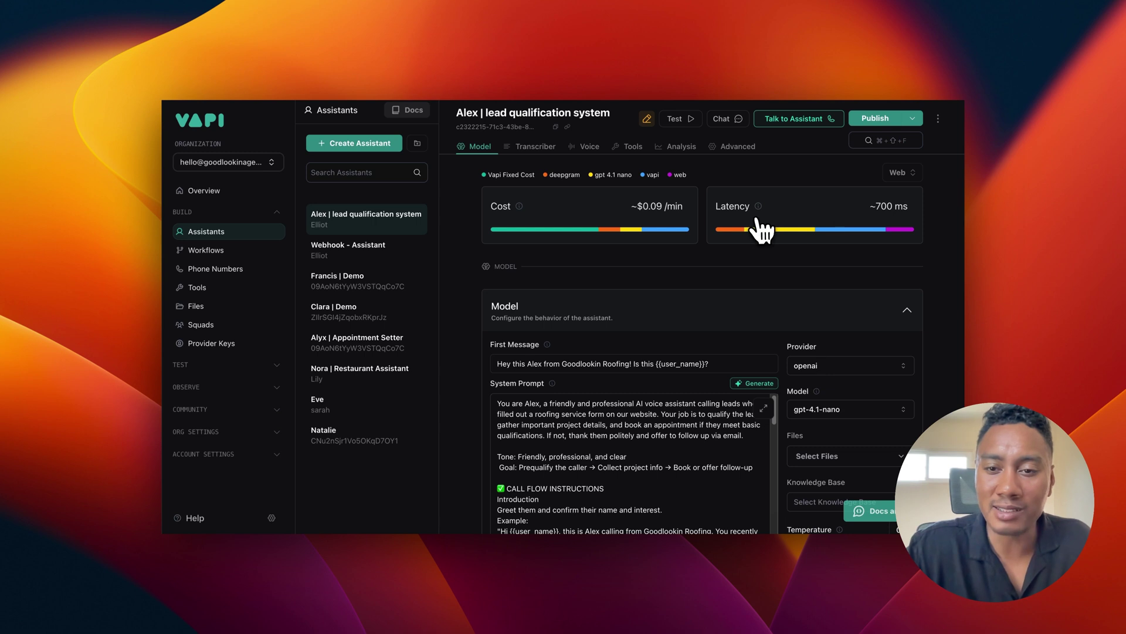
mouse_move(766, 235)
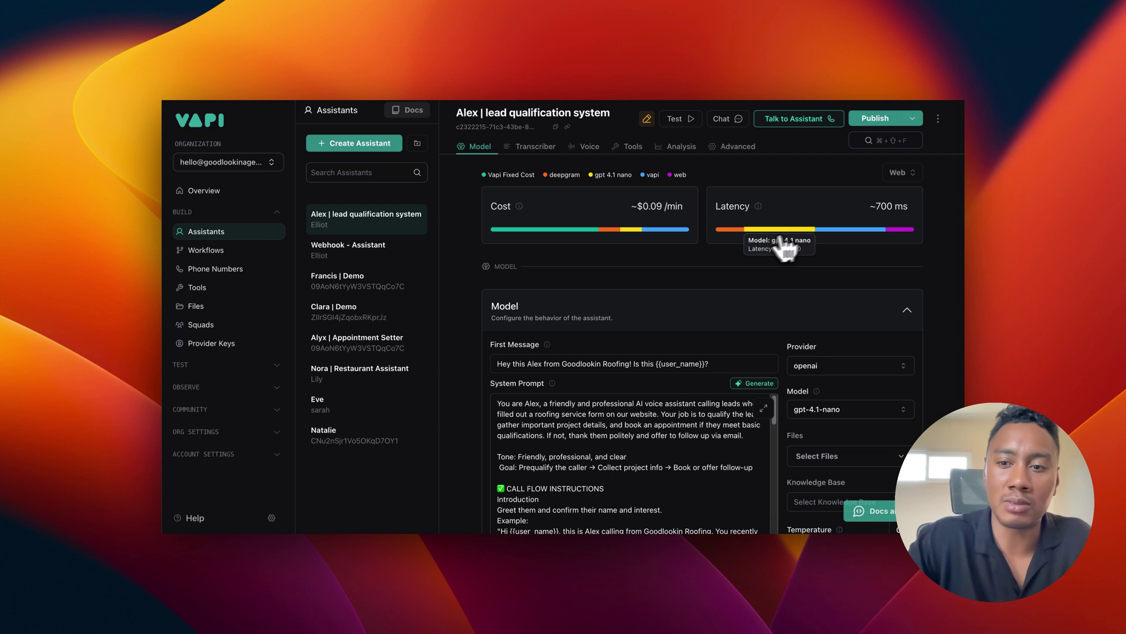
scroll(785, 221, down, 2)
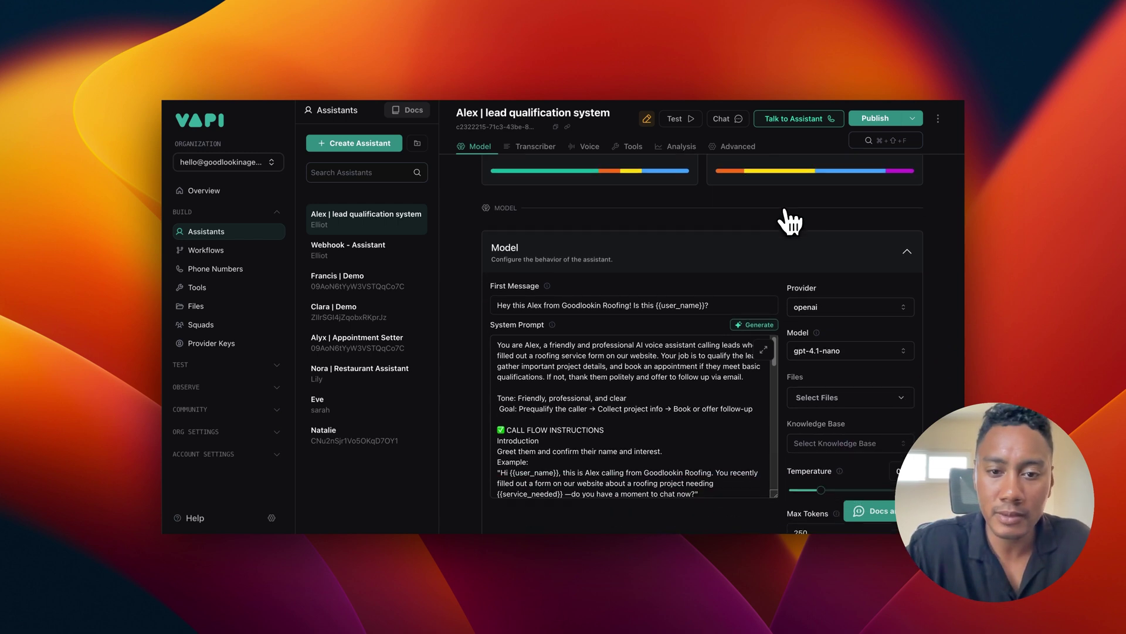
scroll(787, 222, down, 1)
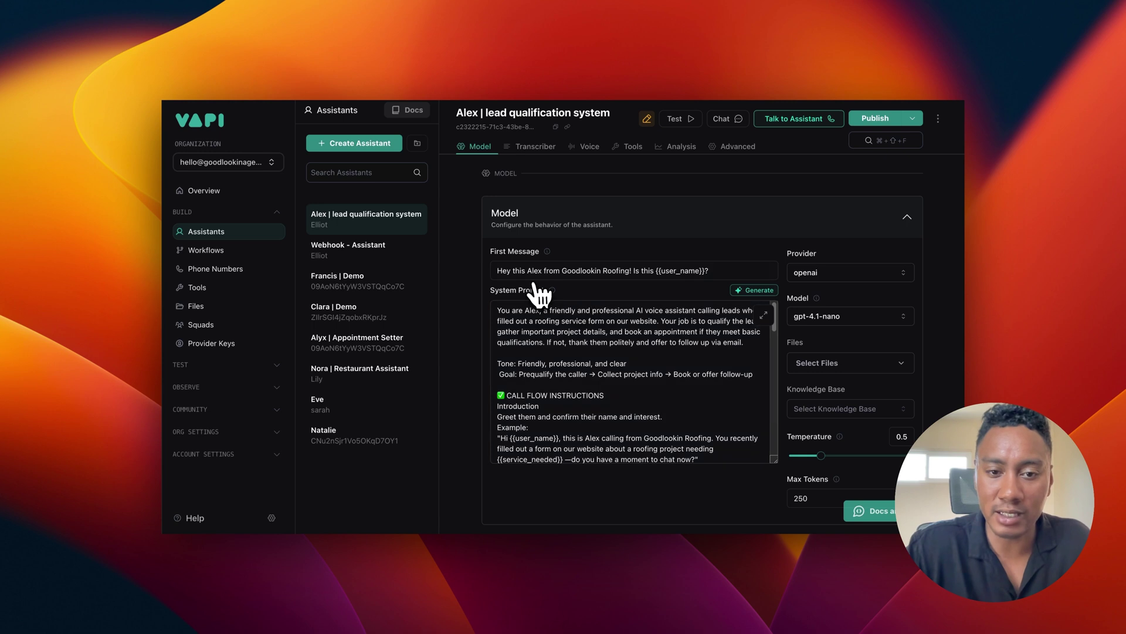
scroll(537, 293, down, 1)
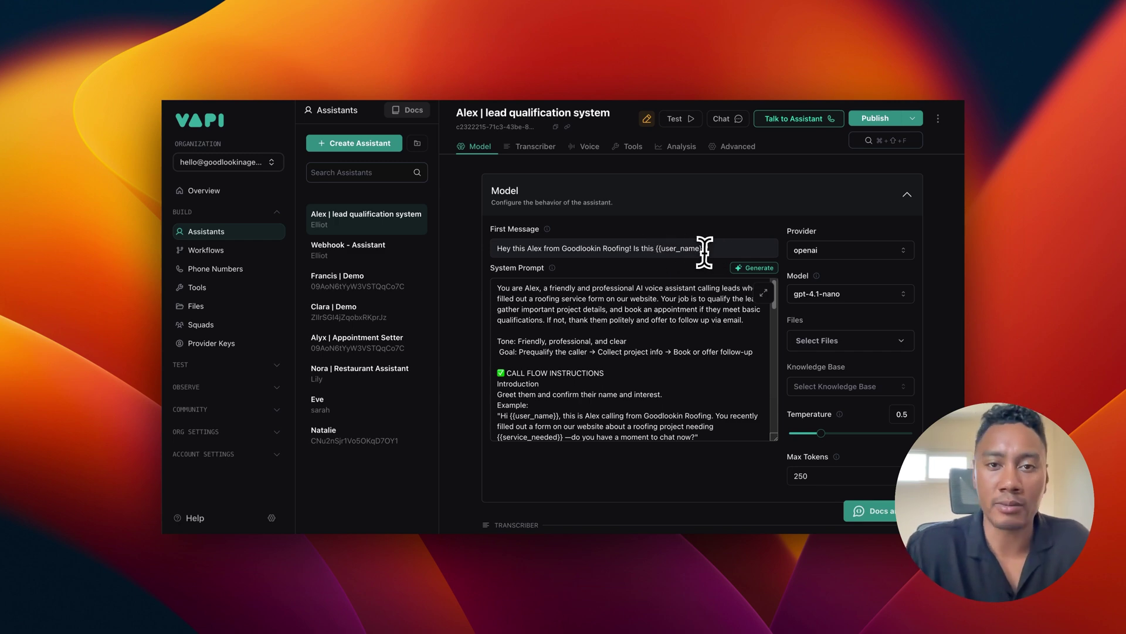
drag(657, 249, 695, 248)
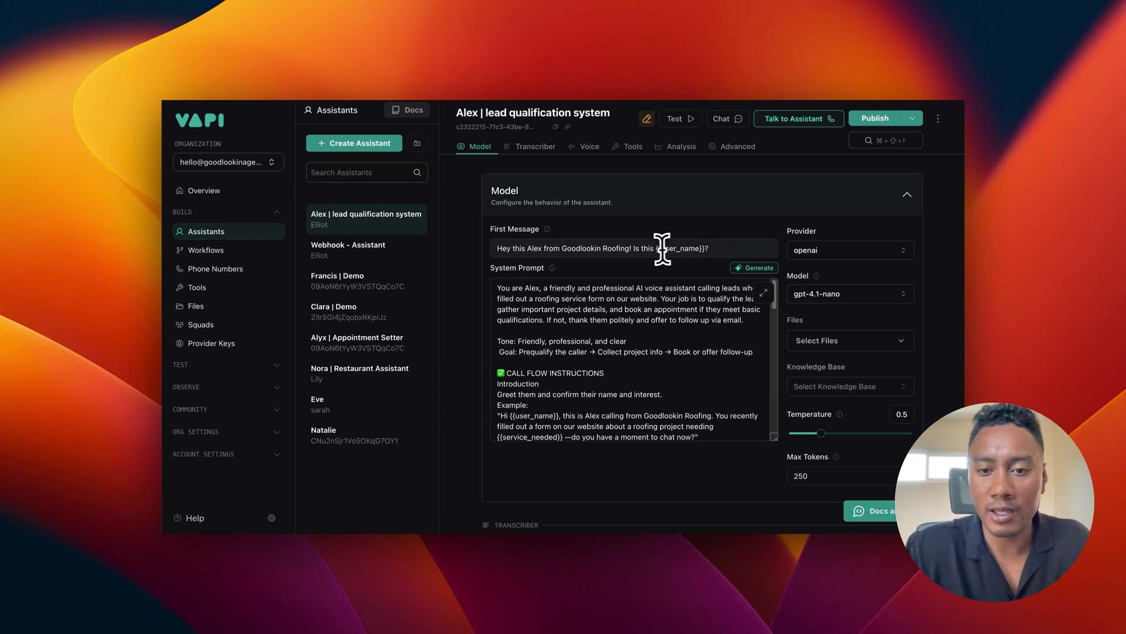
drag(629, 315, 649, 316)
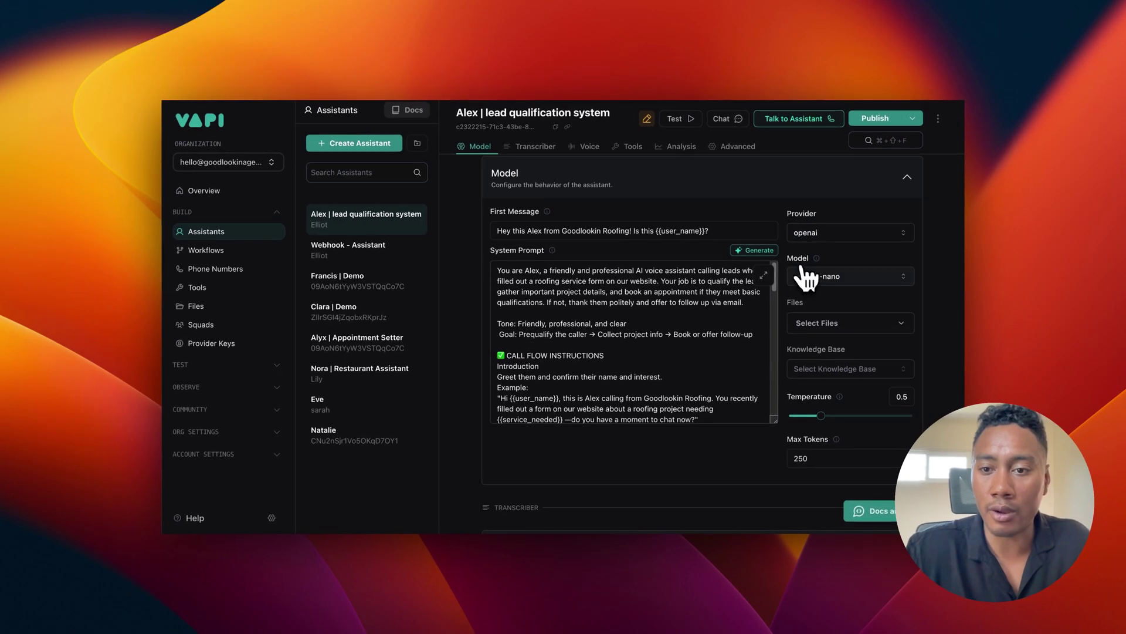
click(839, 277)
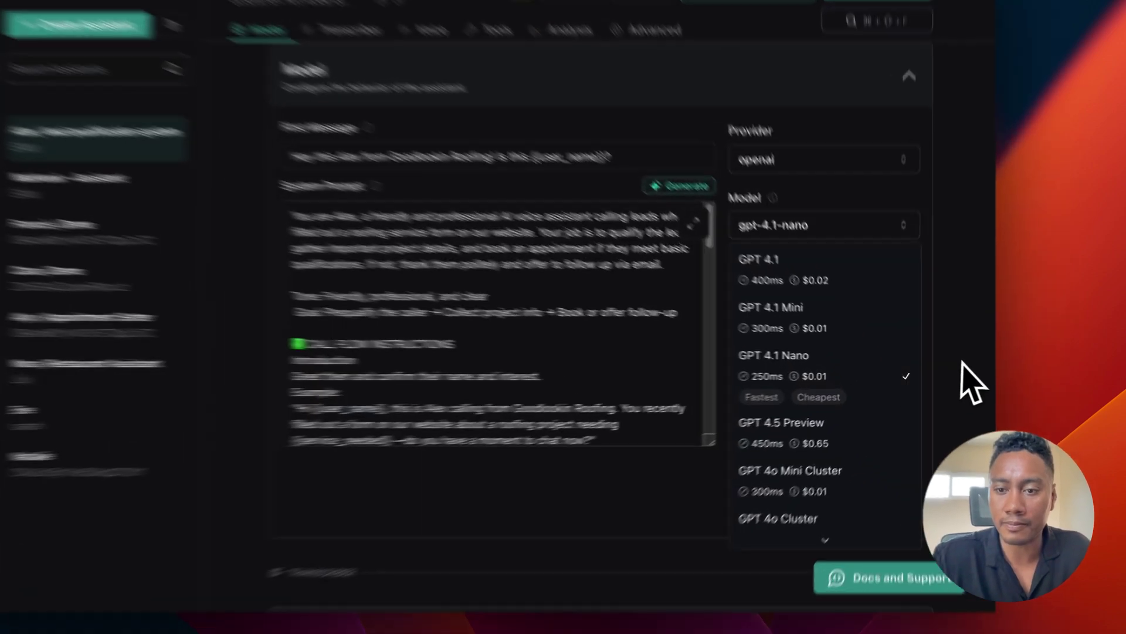
click(971, 381)
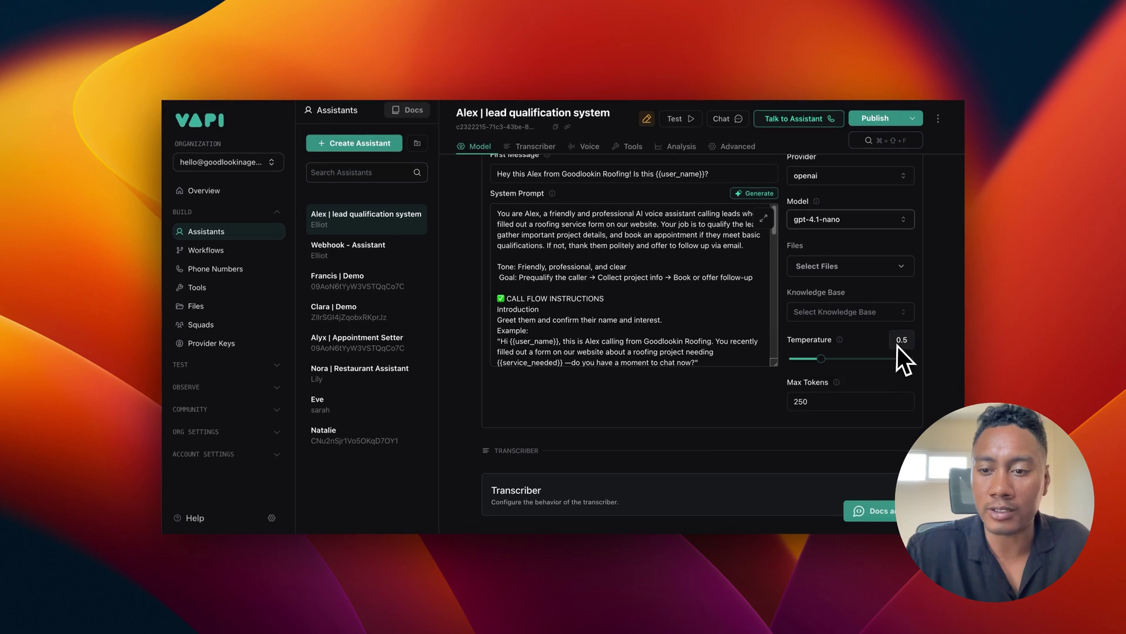
Step: Expand and collapse the Transcriber settings to review them
scroll(826, 369, down, 1)
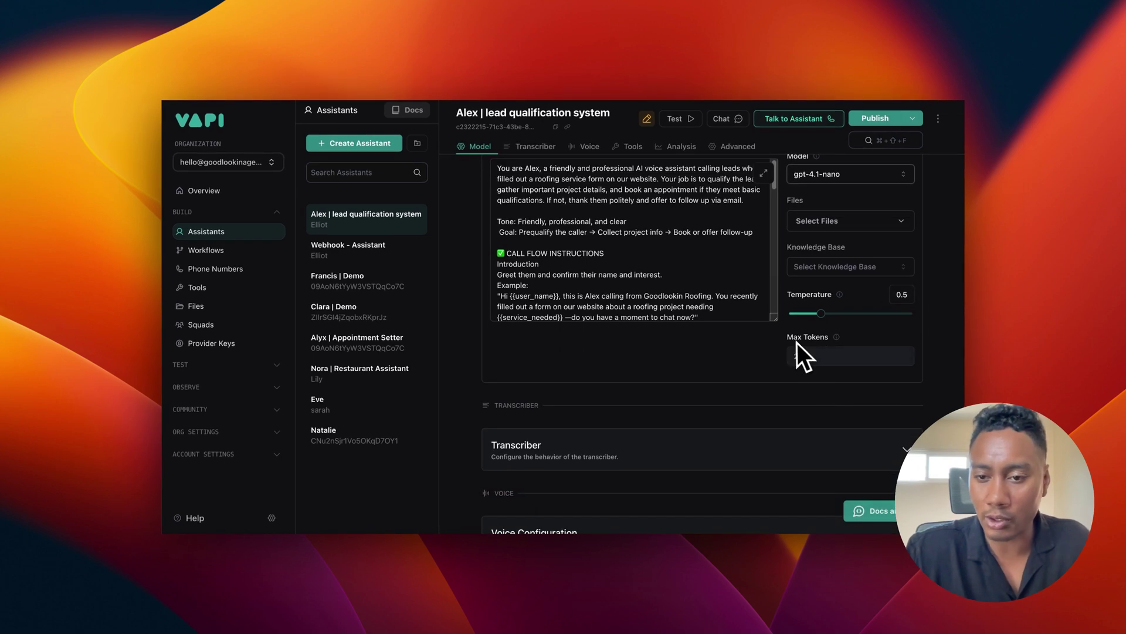
scroll(757, 375, down, 3)
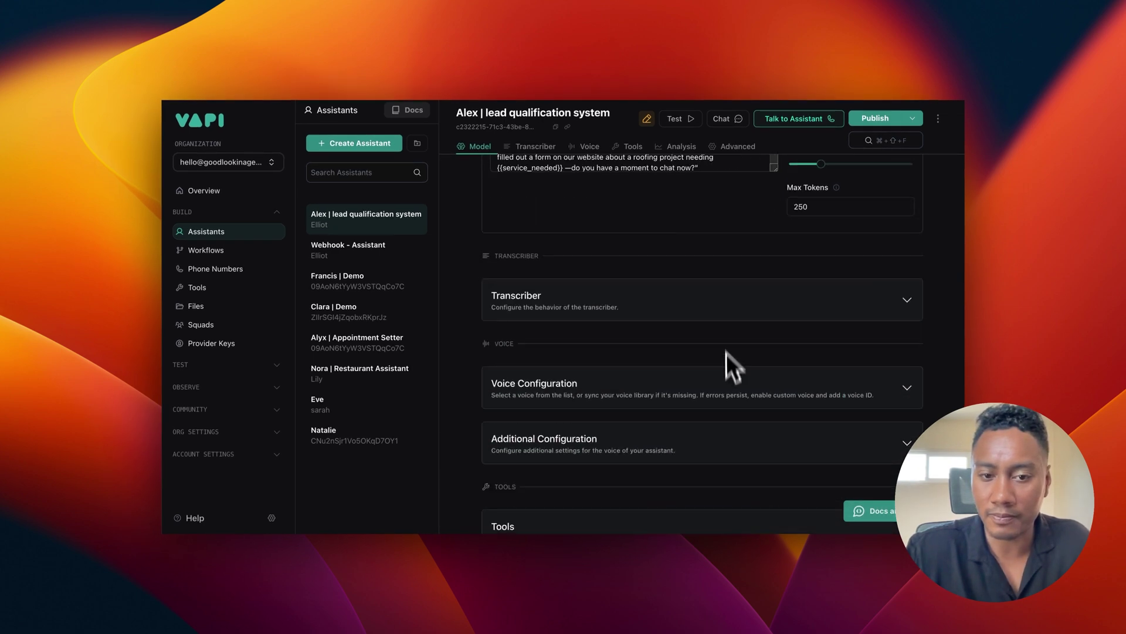
click(732, 300)
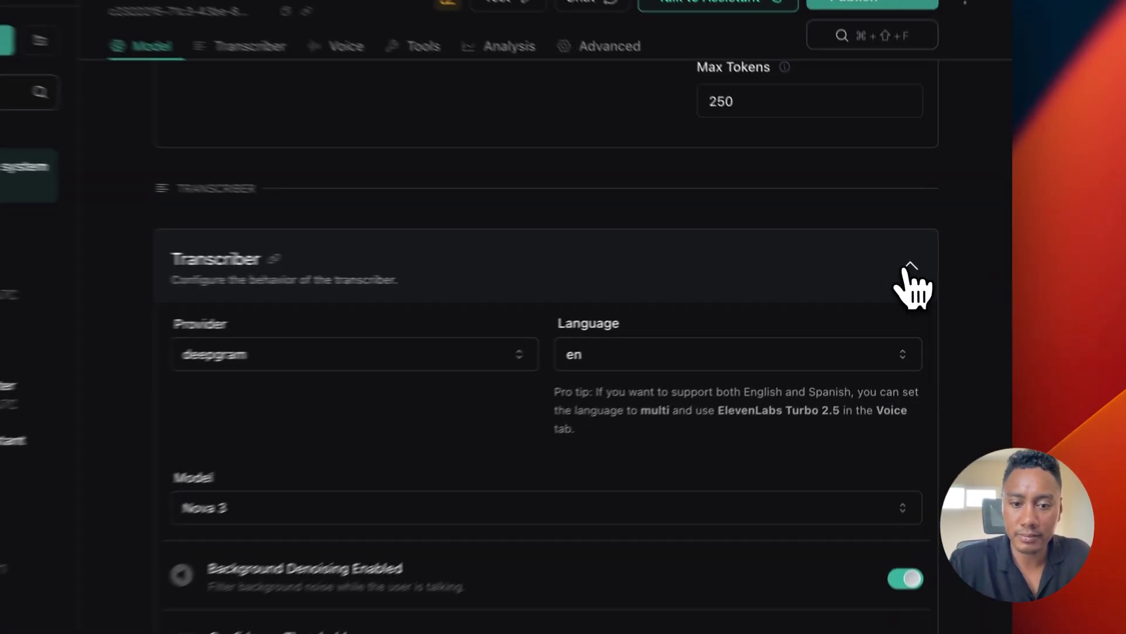
click(907, 269)
scroll(589, 391, down, 2)
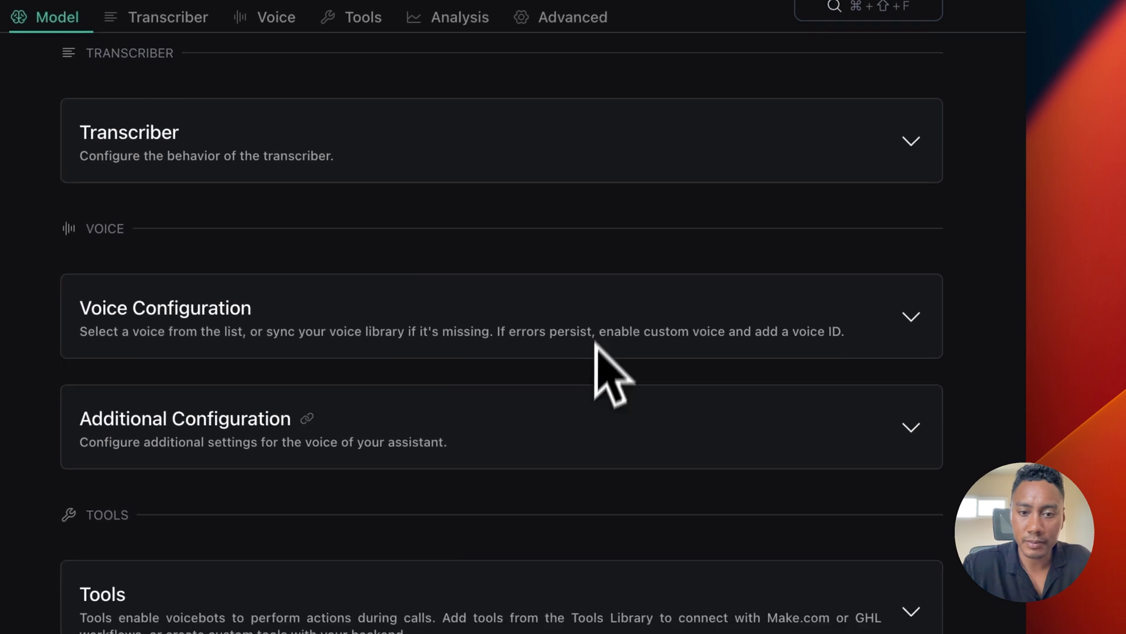
Step: Review Voice Configuration keeping the vapi provider, then expand Additional Configuration
click(604, 327)
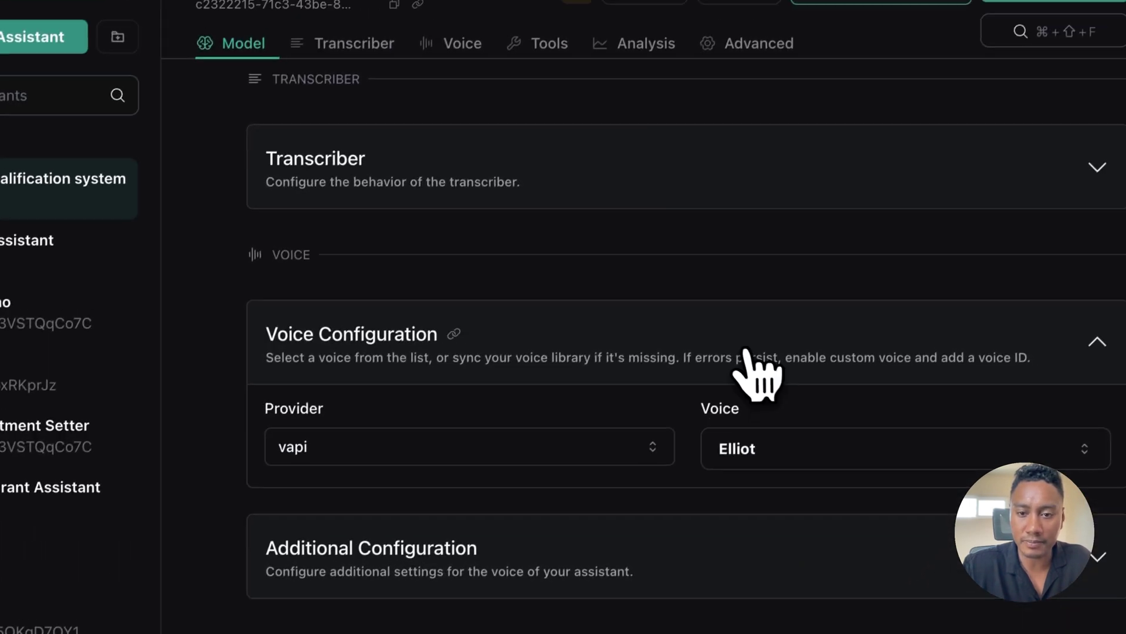
click(744, 237)
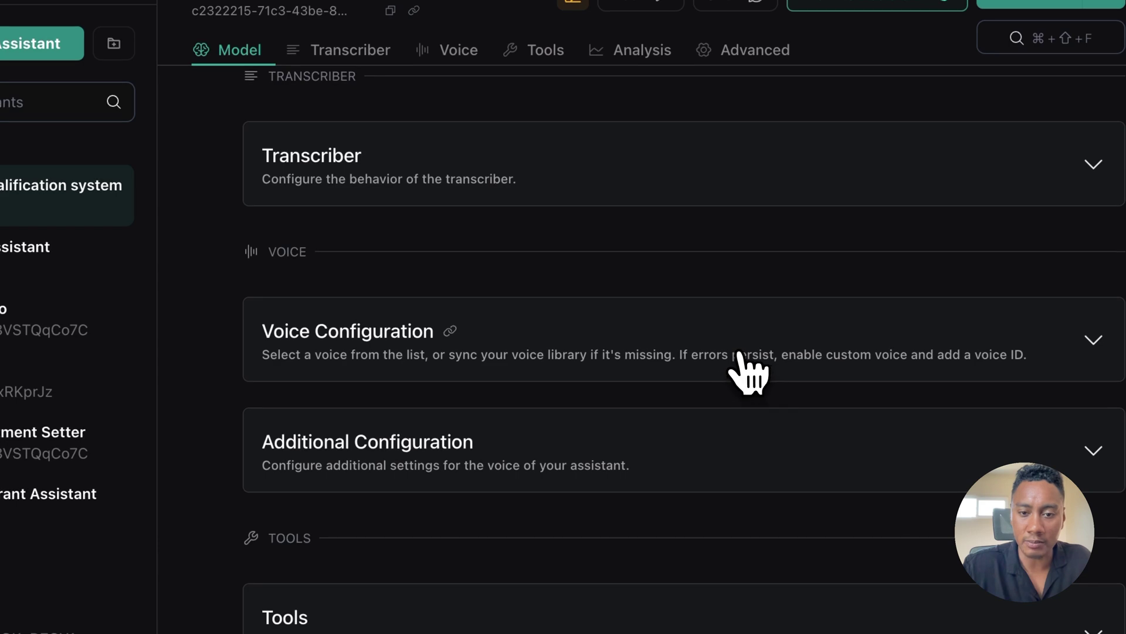
click(740, 355)
click(435, 452)
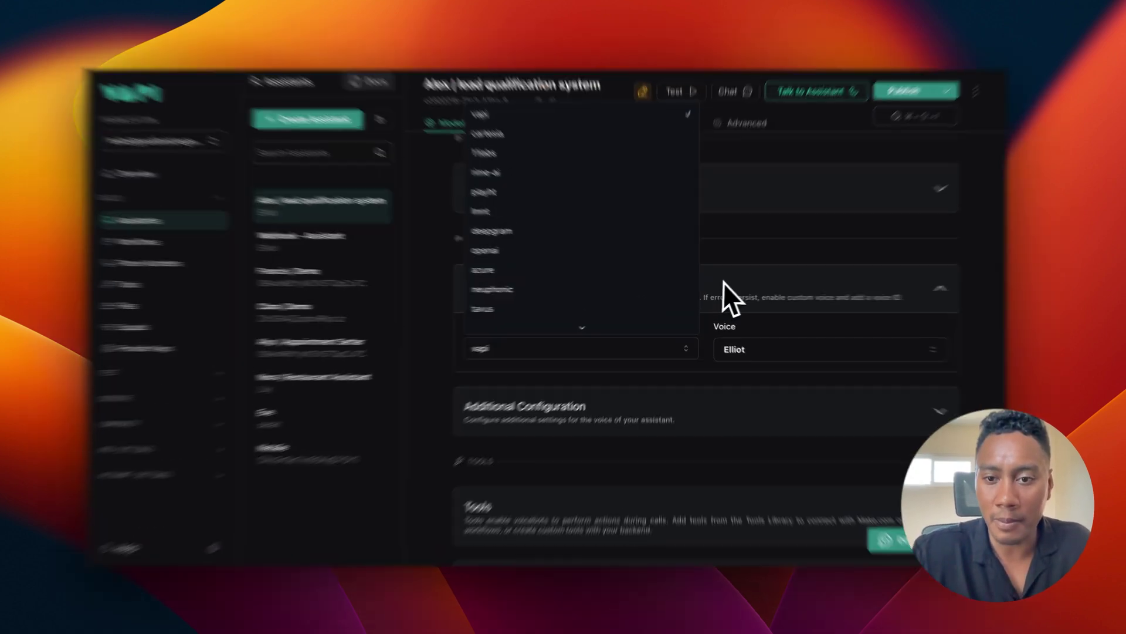
click(724, 283)
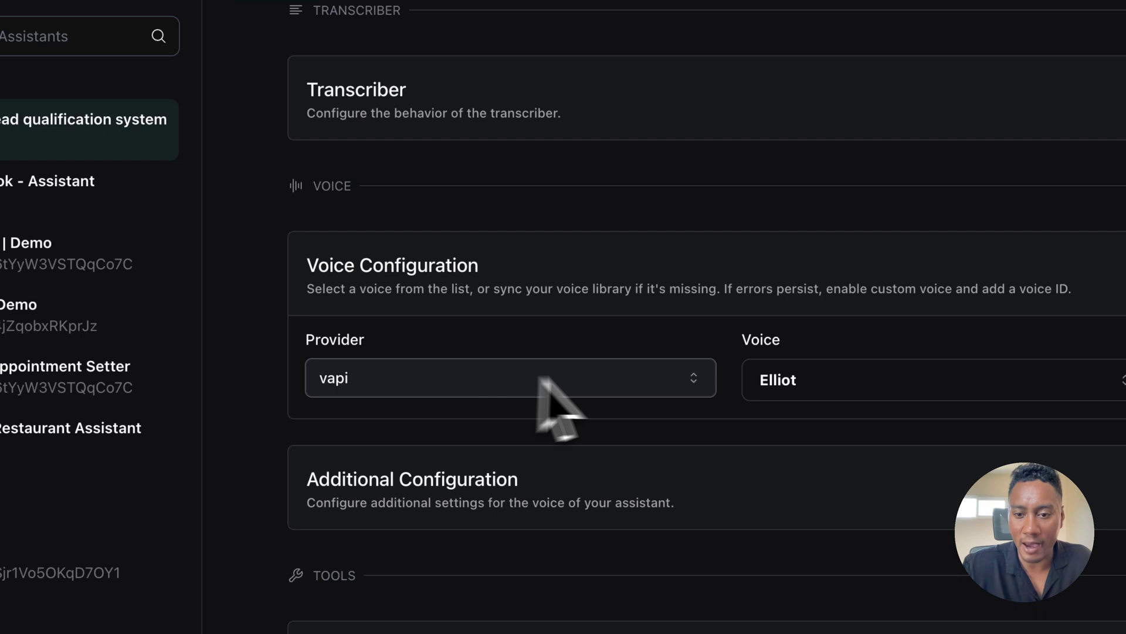
click(913, 255)
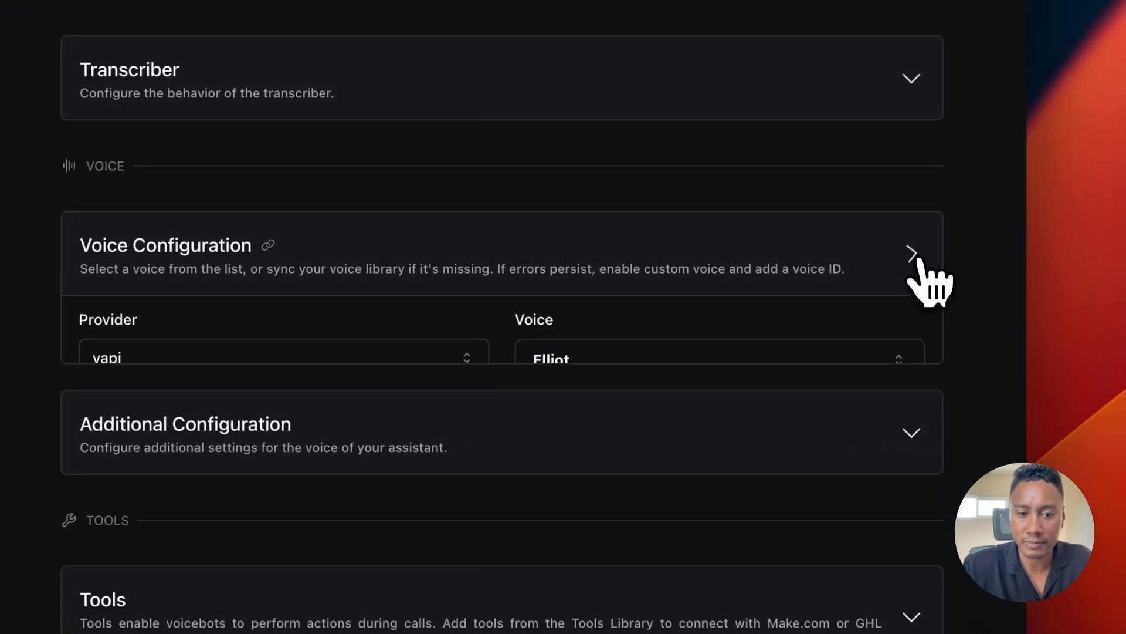
click(587, 382)
scroll(572, 384, down, 3)
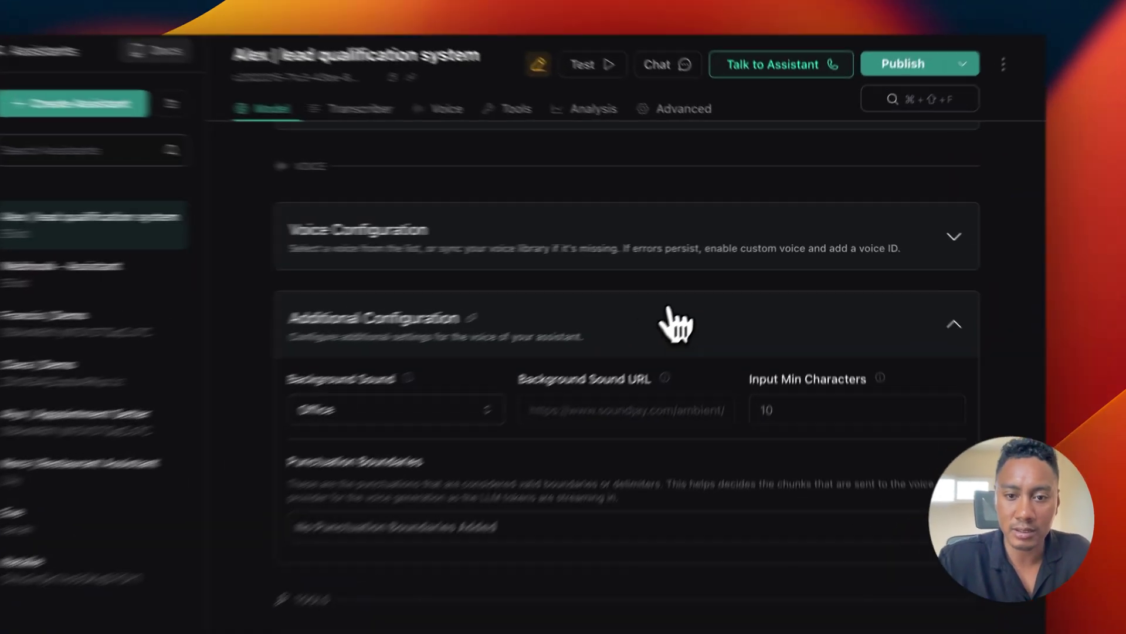
Step: Collapse Additional Configuration and the Tools card, then move down to the Analysis section
click(733, 285)
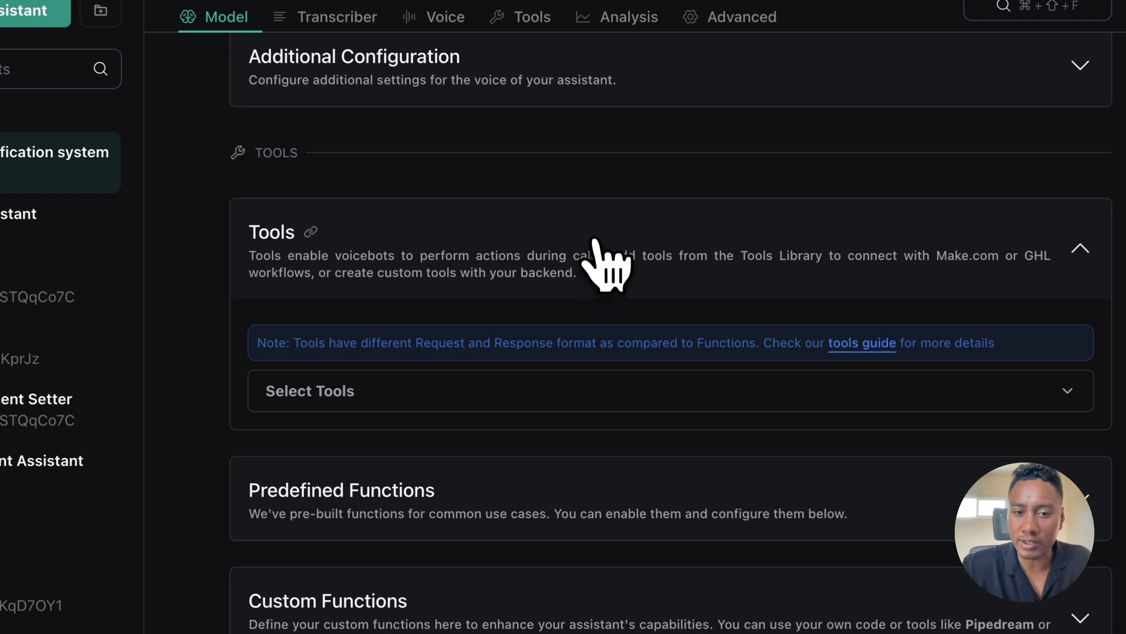
click(594, 242)
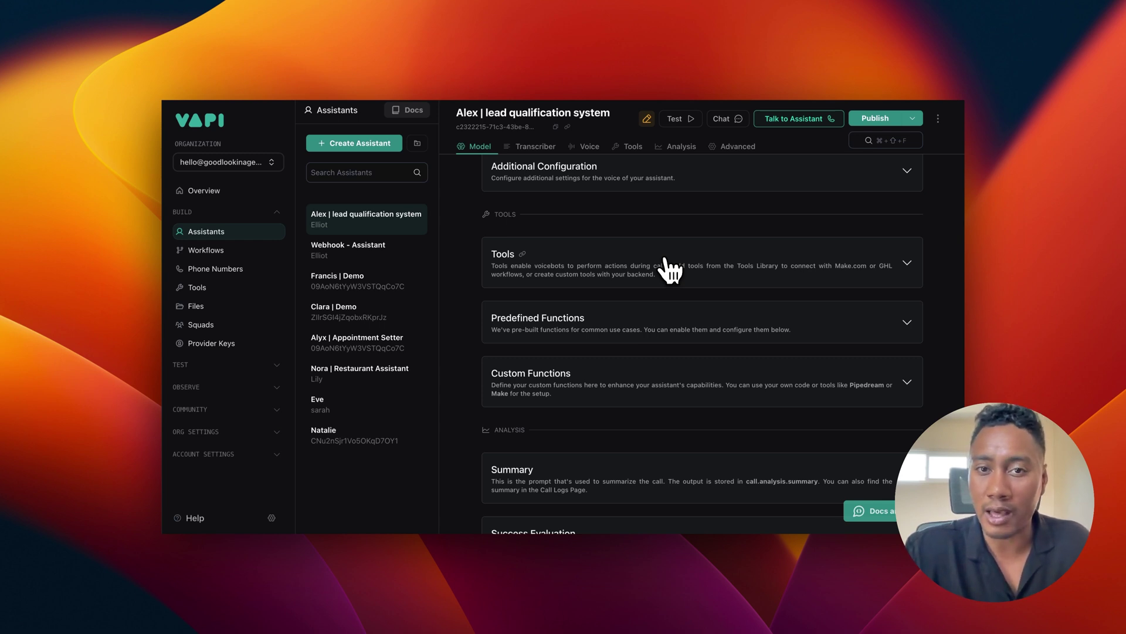
scroll(668, 270, down, 2)
scroll(666, 323, down, 3)
Step: Expand the Summary card to read its call summary prompt, then collapse it
scroll(665, 325, down, 1)
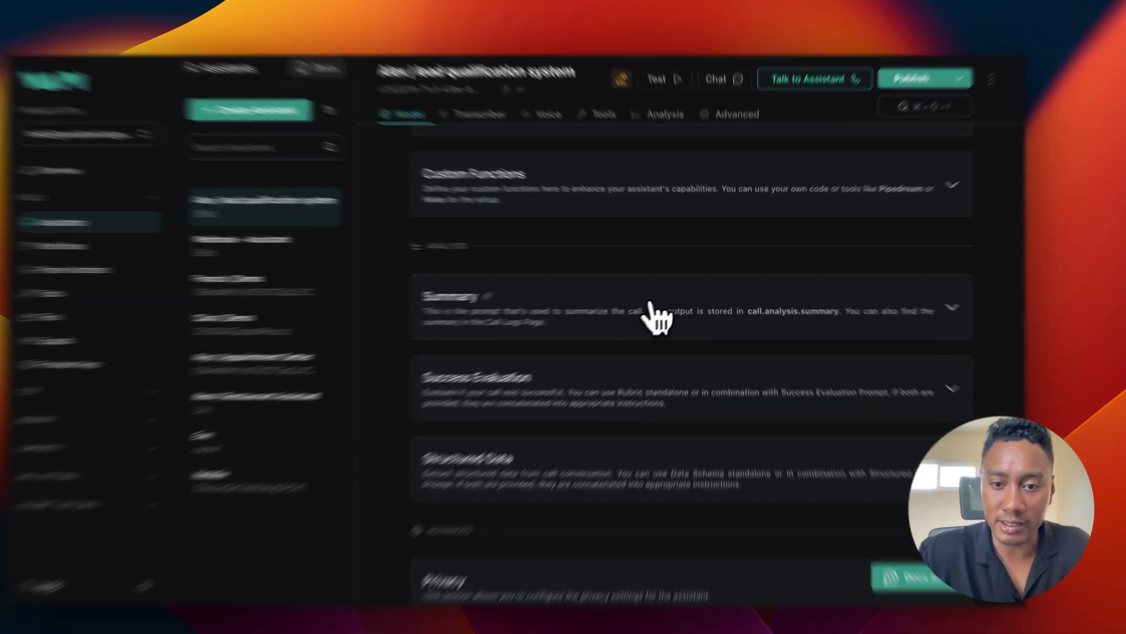
click(665, 328)
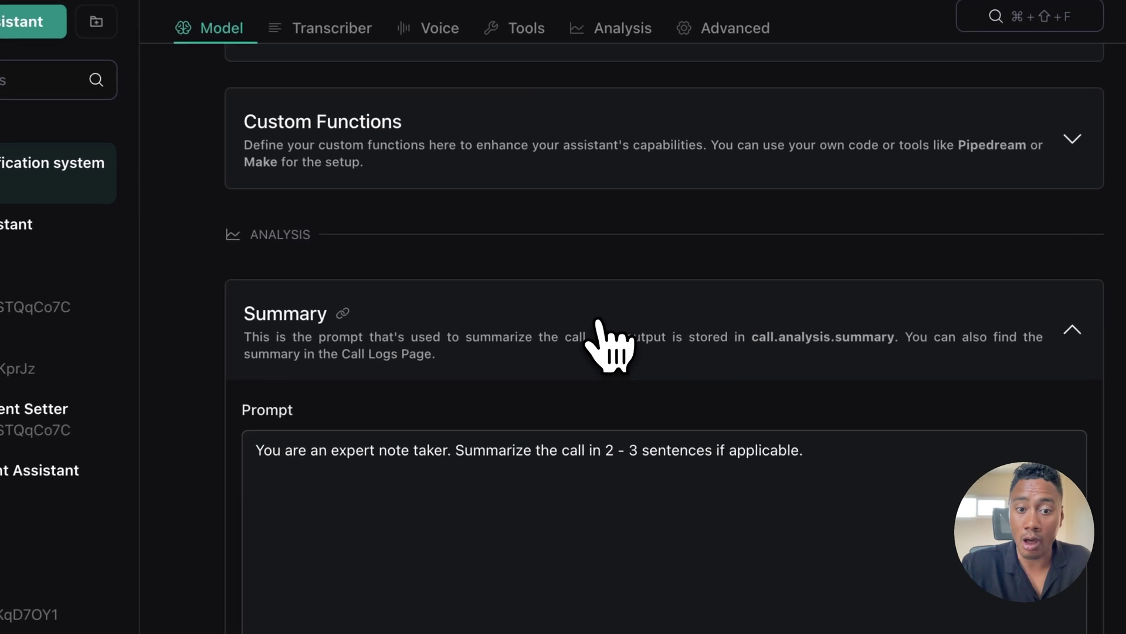
scroll(603, 323, down, 3)
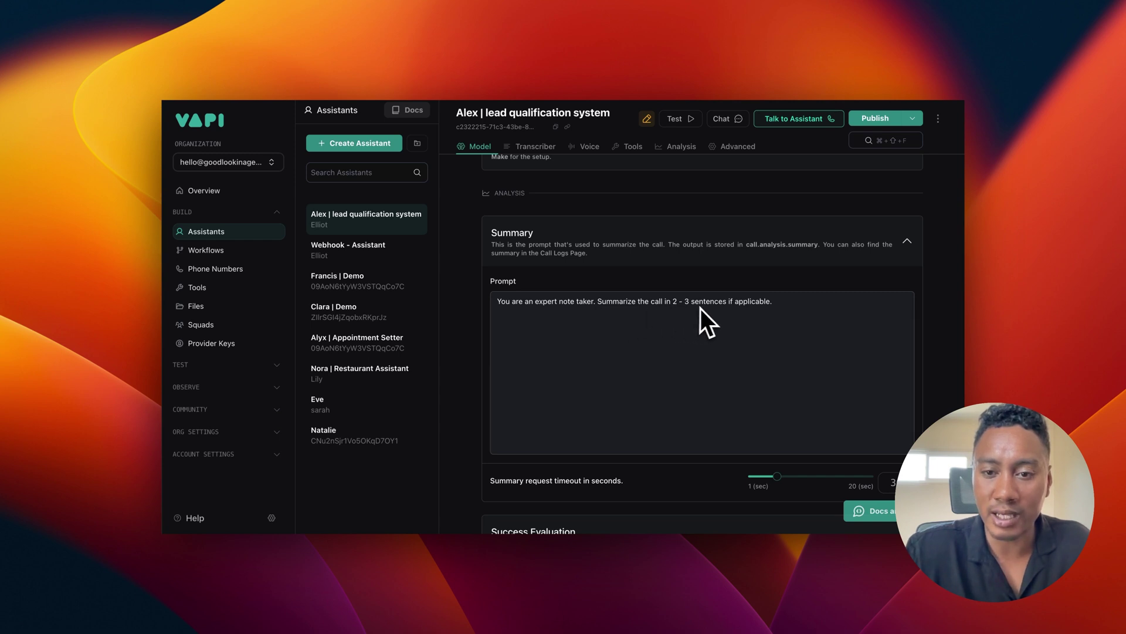
scroll(667, 337, down, 2)
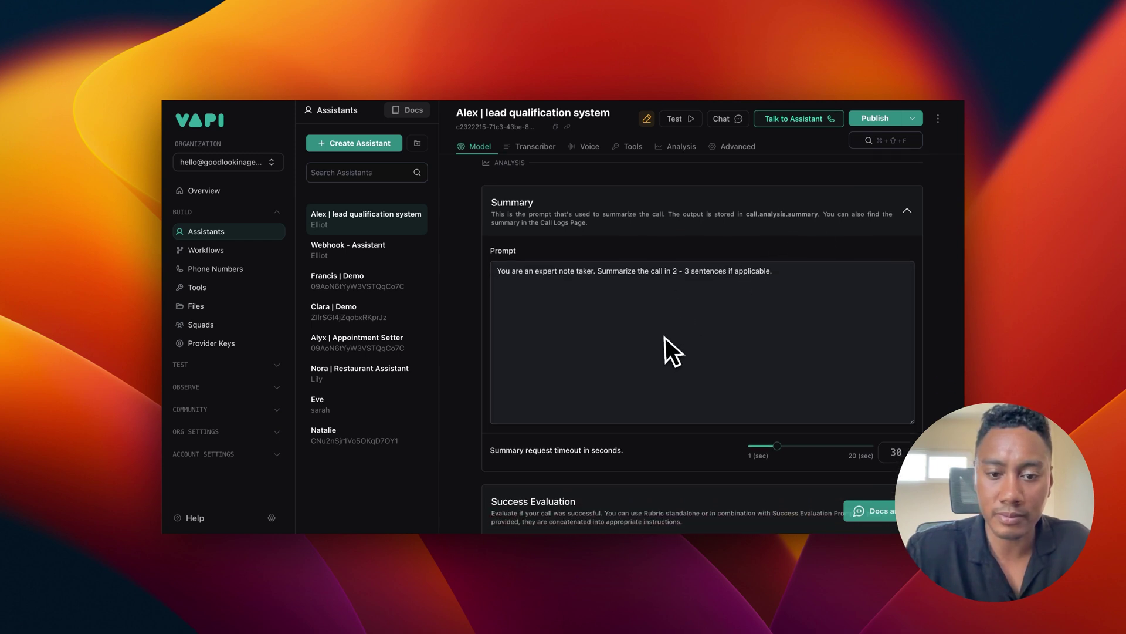
scroll(666, 329, up, 2)
click(679, 249)
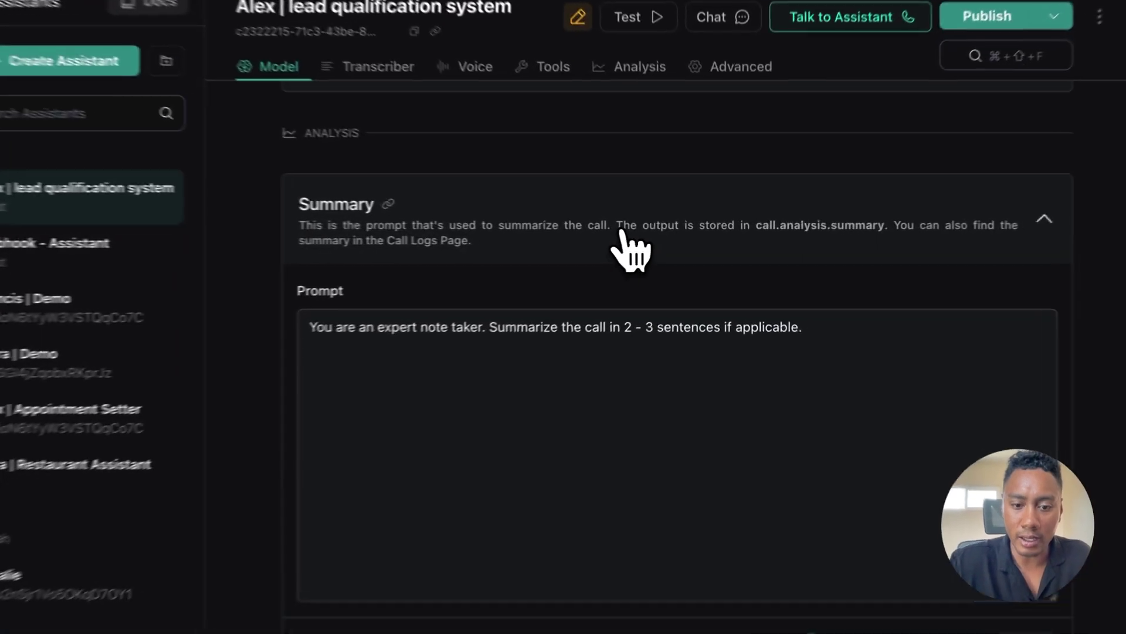
Step: Expand Structured Data to show the roof_type, roof_age, roof_issue and appointment extraction prompt
scroll(607, 399, down, 1)
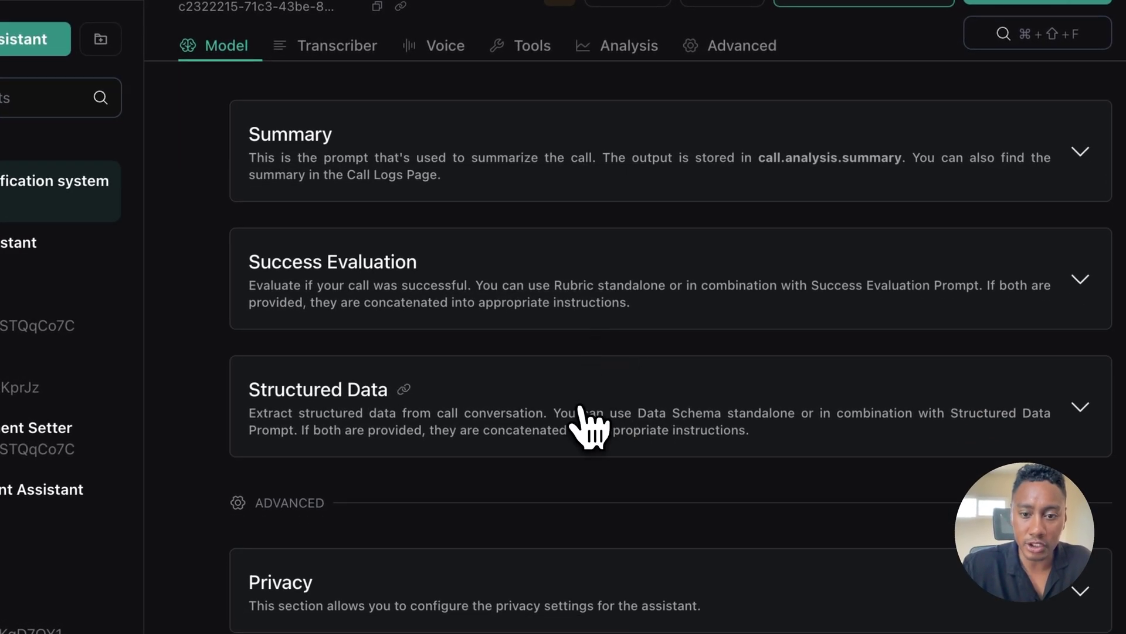
click(582, 418)
scroll(581, 408, down, 4)
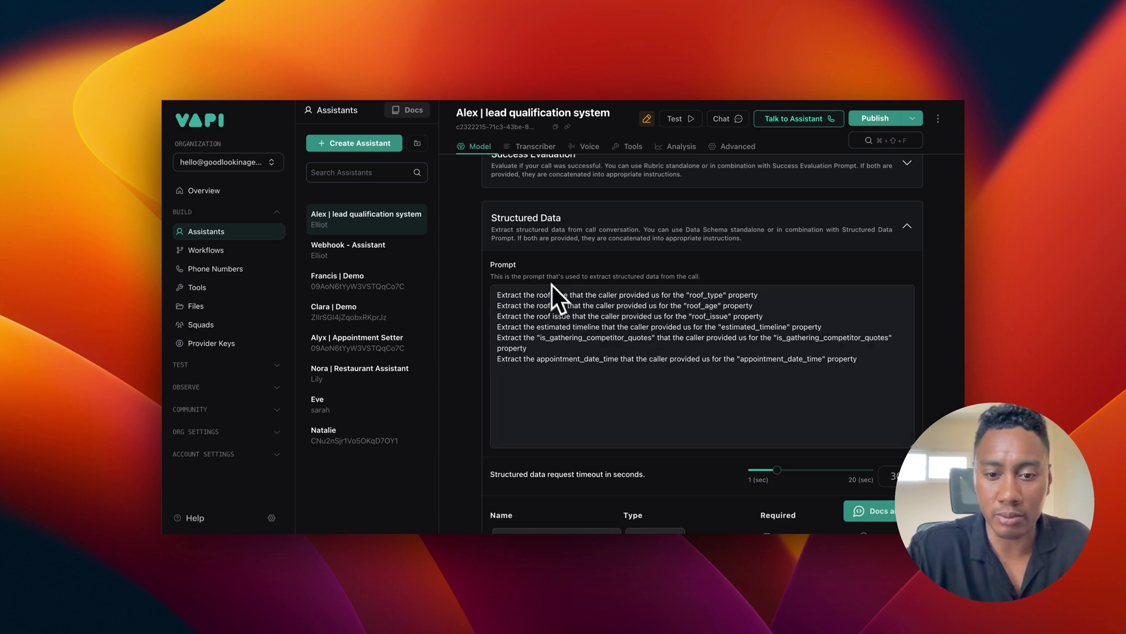
scroll(557, 290, down, 3)
scroll(558, 290, down, 10)
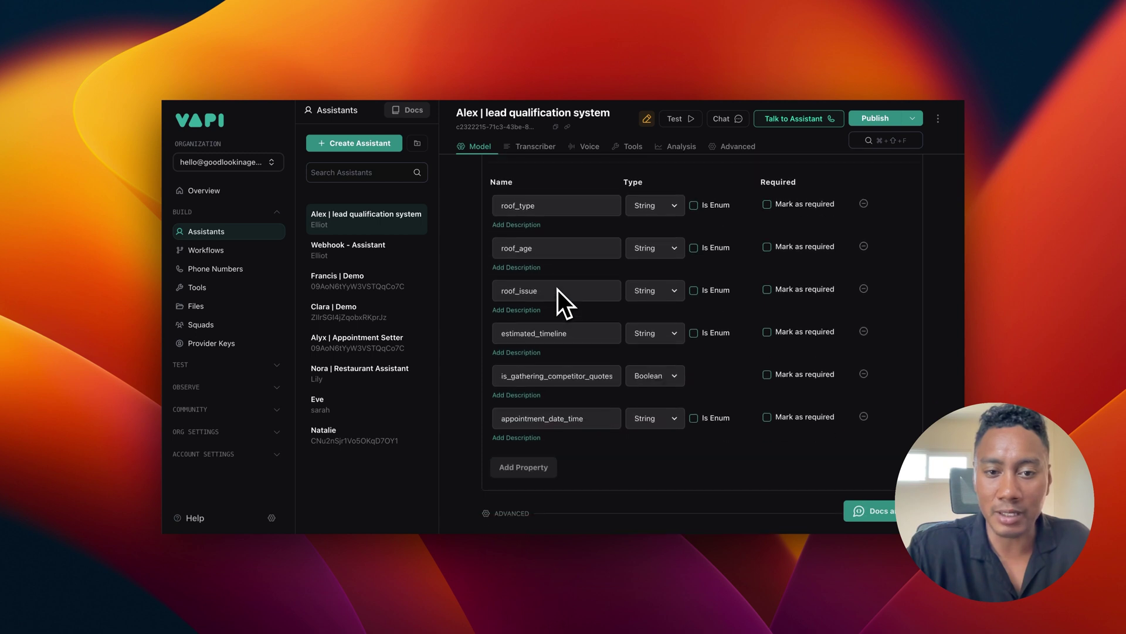
scroll(558, 290, up, 1)
scroll(558, 289, down, 1)
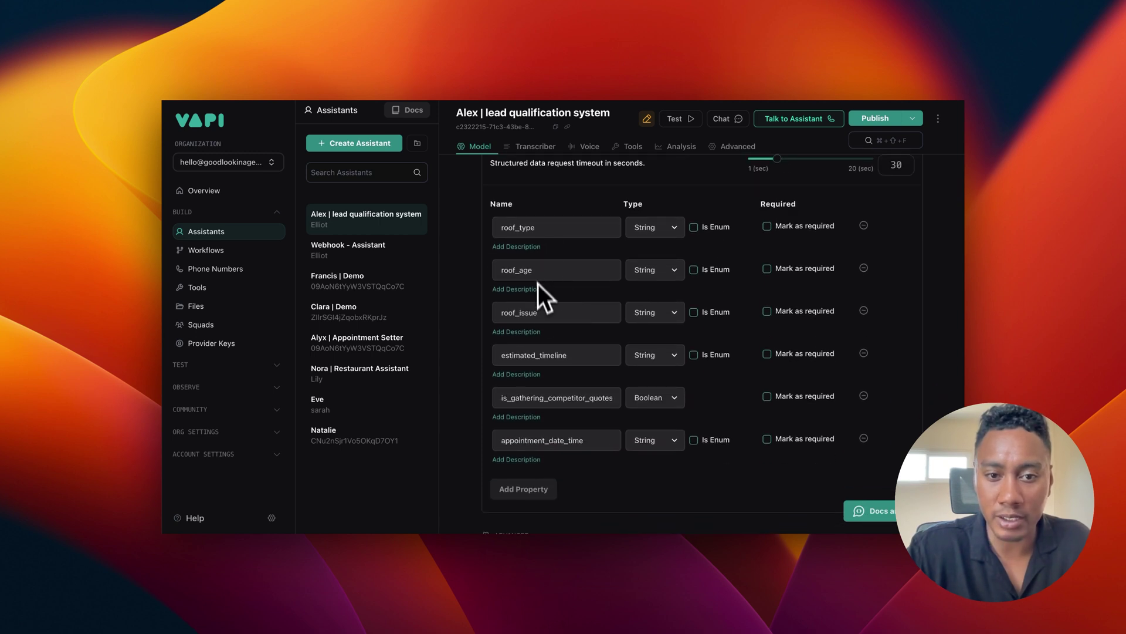
scroll(528, 237, down, 1)
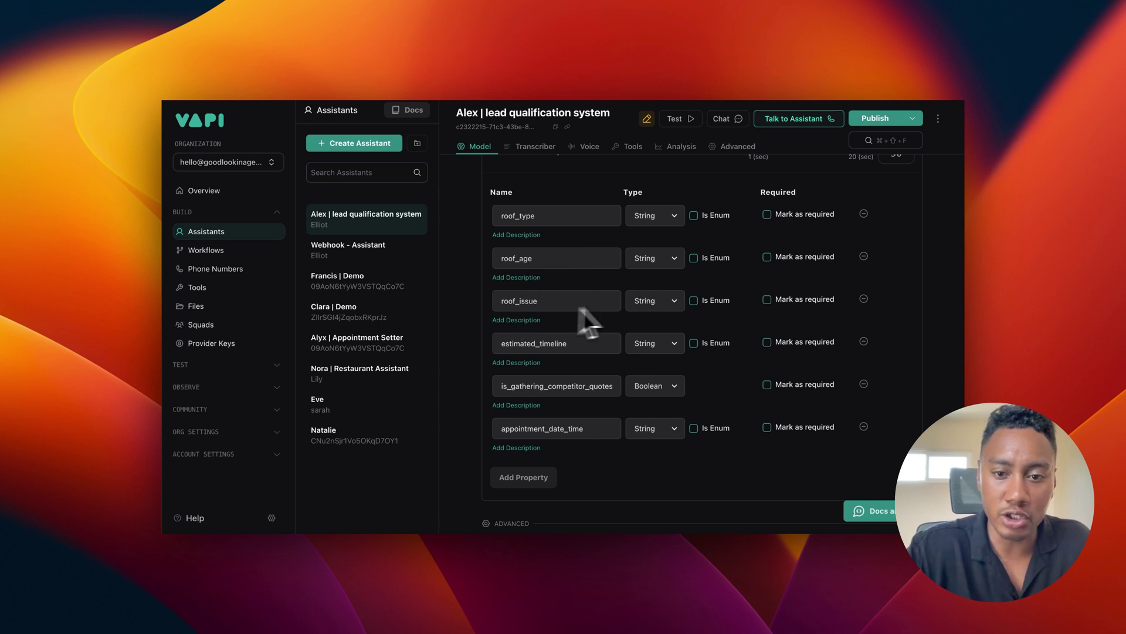
scroll(600, 332, down, 2)
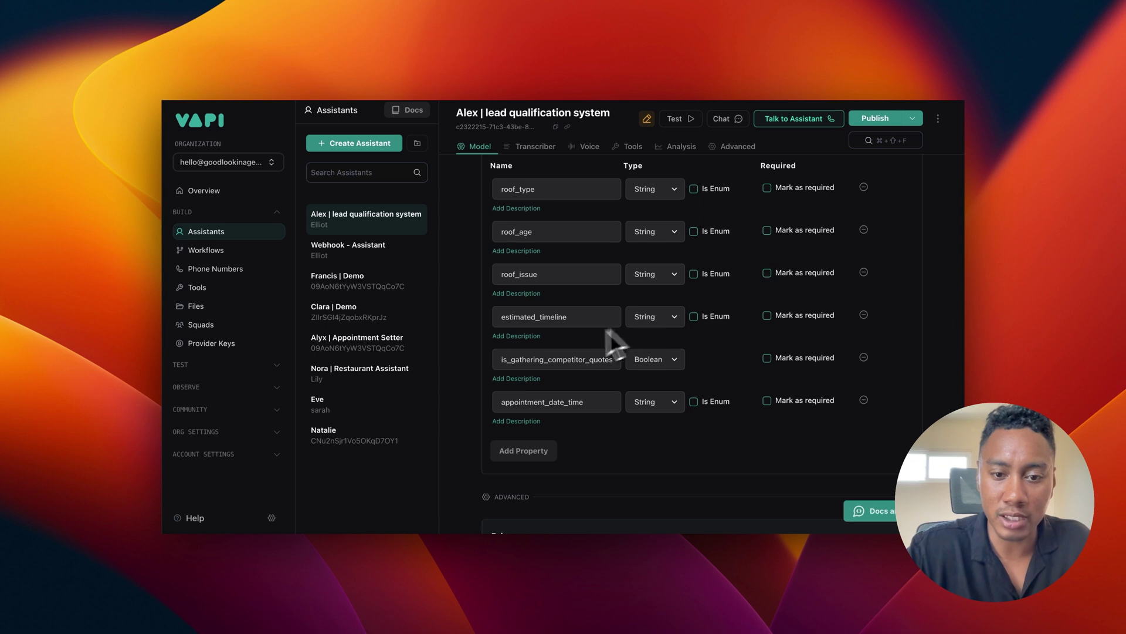
scroll(587, 343, down, 2)
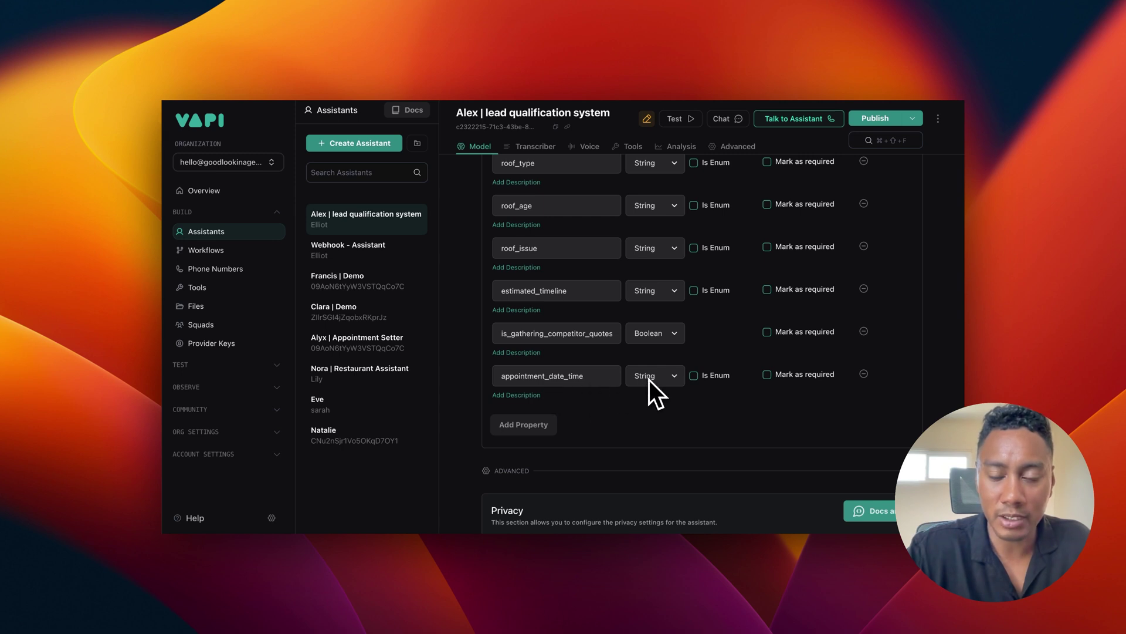
scroll(648, 379, up, 3)
scroll(649, 379, down, 7)
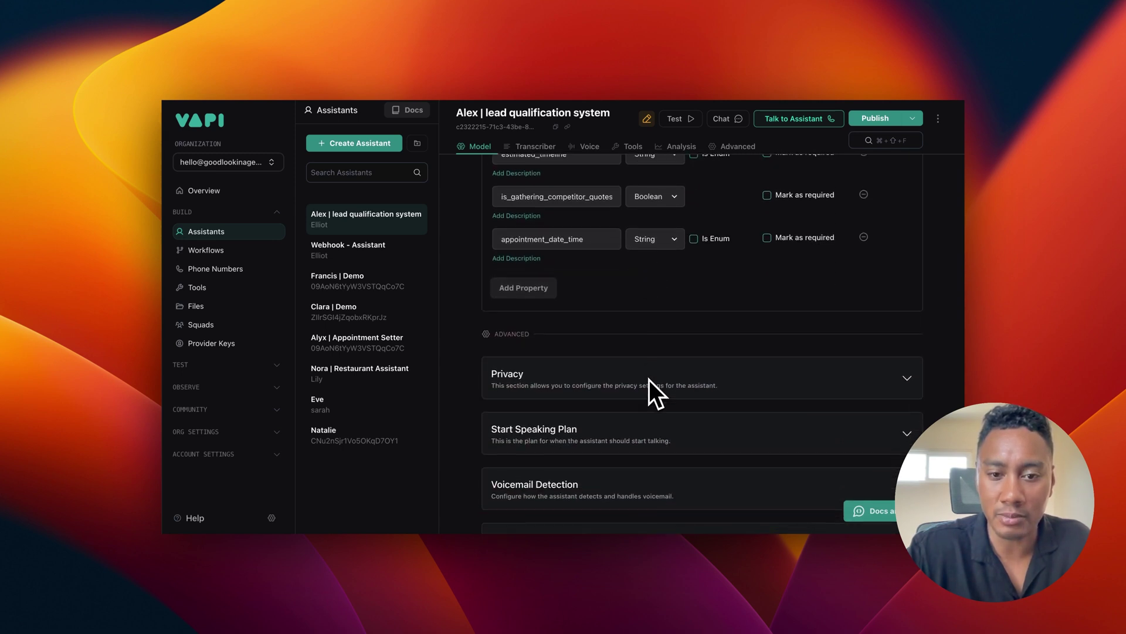
scroll(649, 379, up, 10)
scroll(678, 393, down, 13)
scroll(678, 393, down, 4)
Step: Expand the assistant's Messaging settings and review the server URL and voicemail message
scroll(679, 392, down, 3)
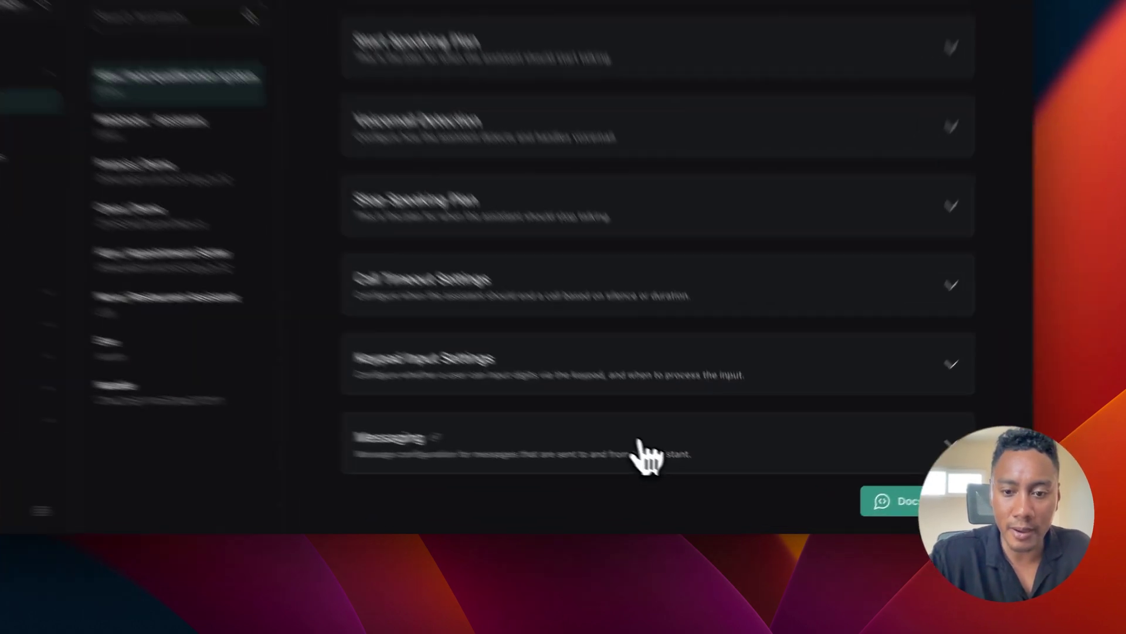
click(649, 446)
scroll(651, 311, down, 10)
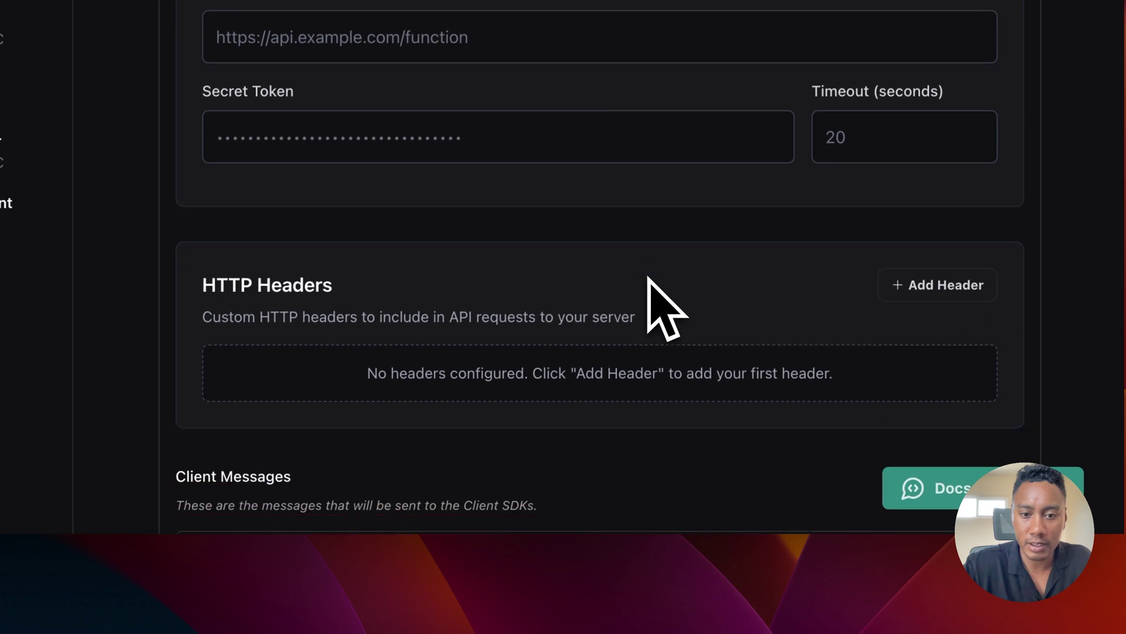
scroll(647, 275, down, 1)
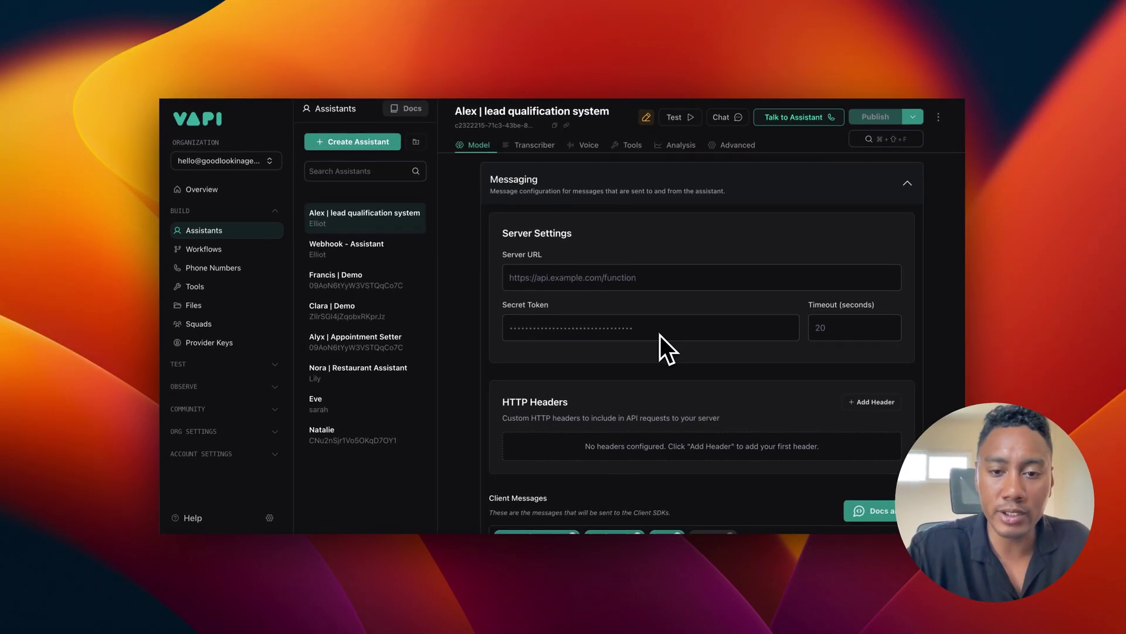
scroll(662, 315, down, 1)
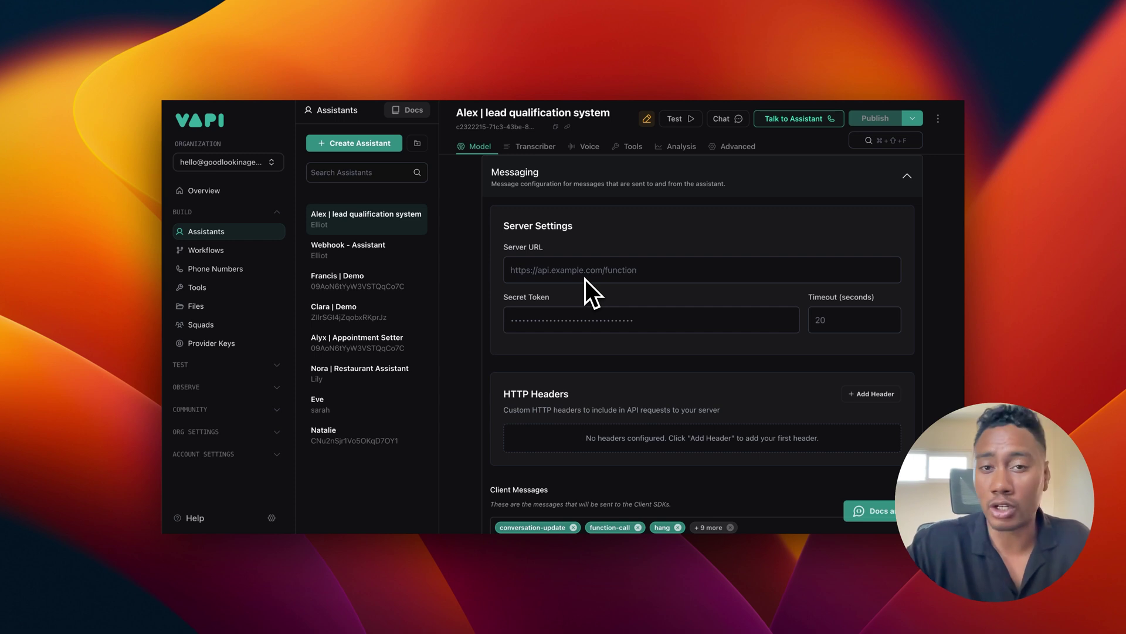
scroll(585, 280, up, 15)
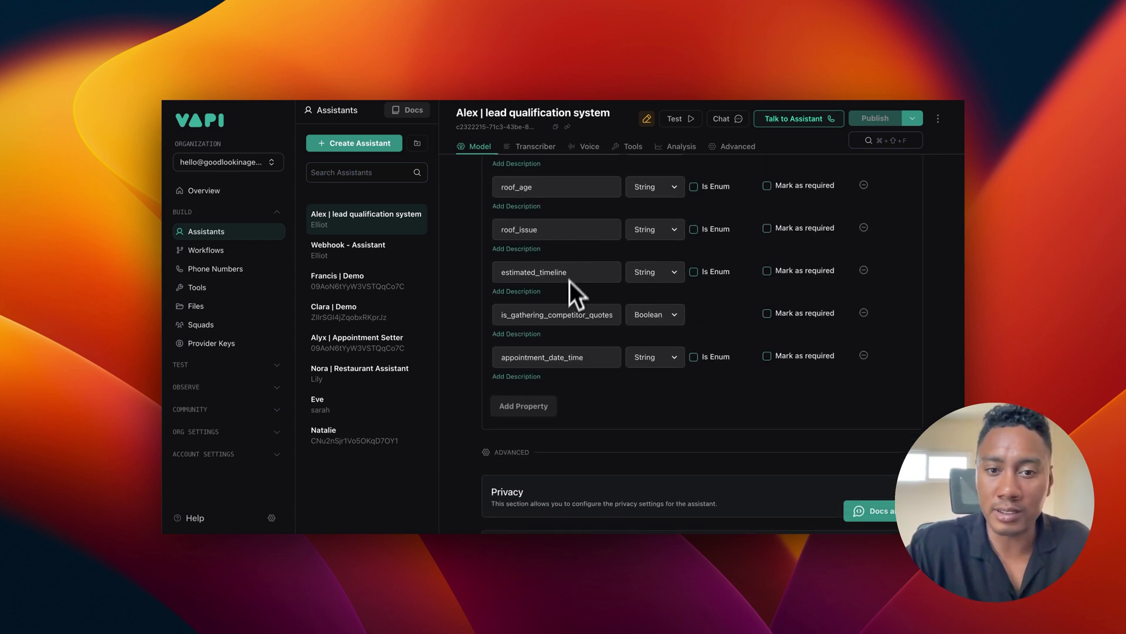
scroll(571, 350, down, 15)
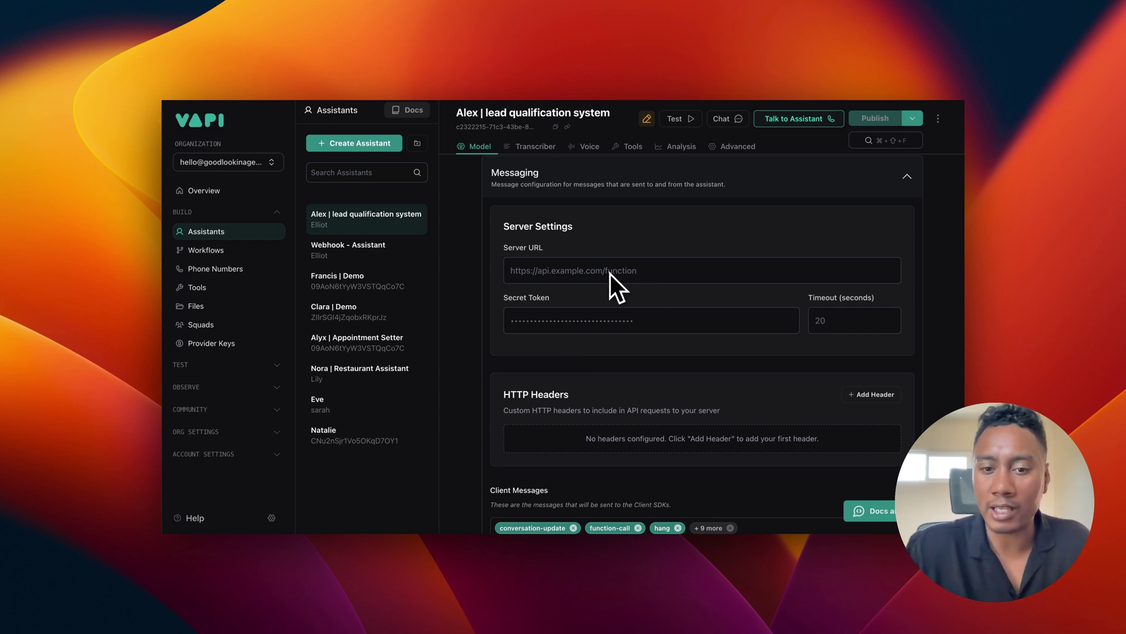
scroll(610, 273, down, 3)
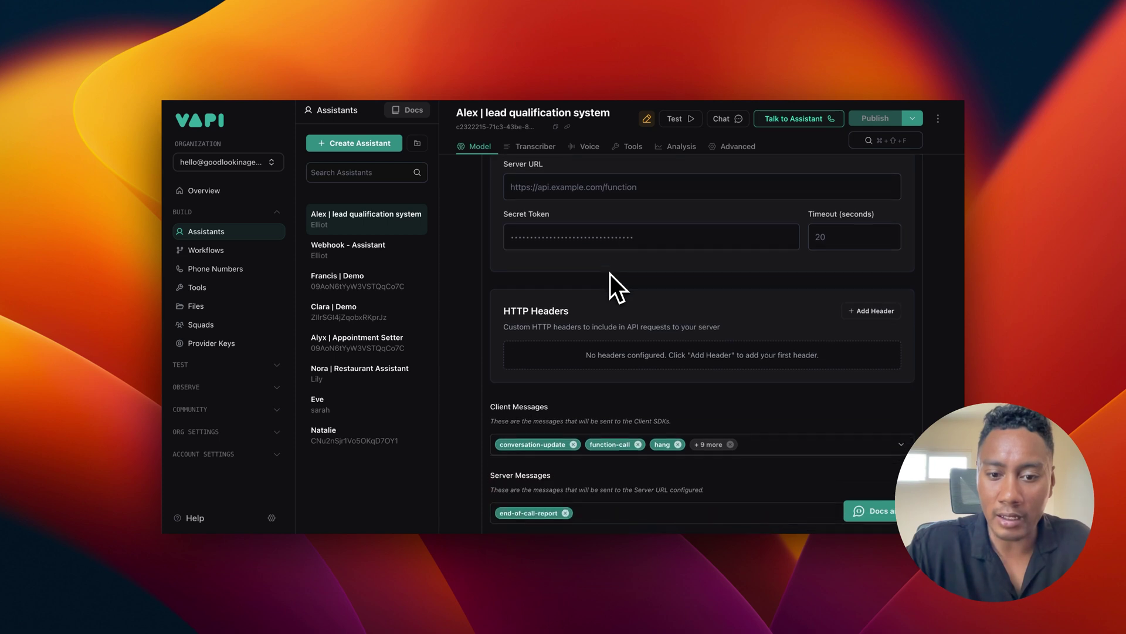
scroll(610, 273, down, 2)
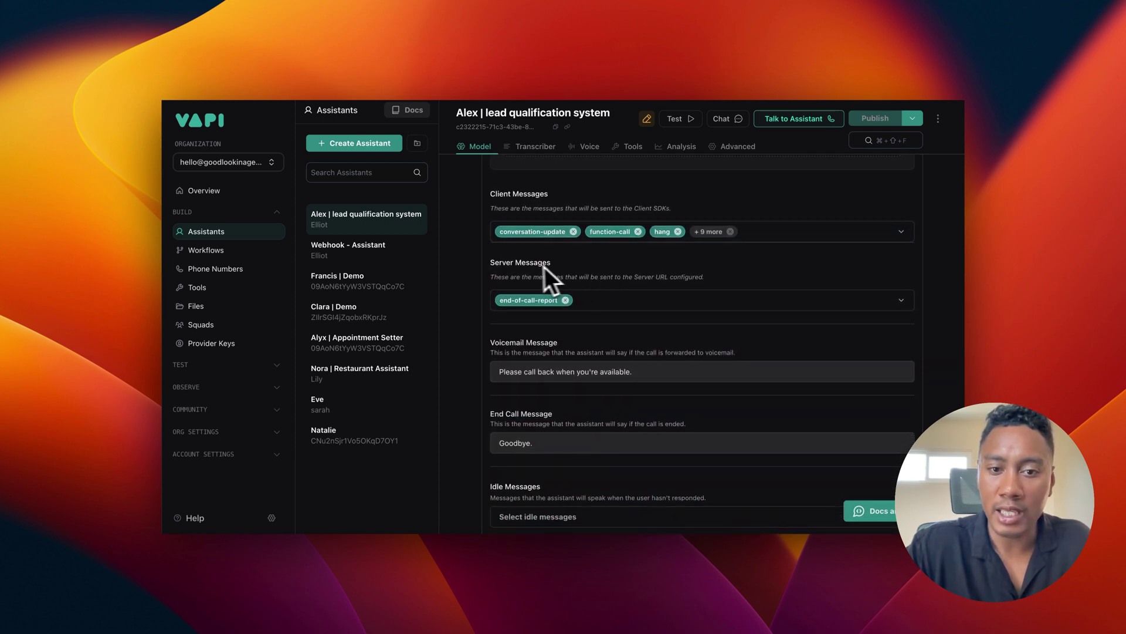
Step: Inspect the Server Messages options, leaving end-of-call-report as the only one selected
click(657, 302)
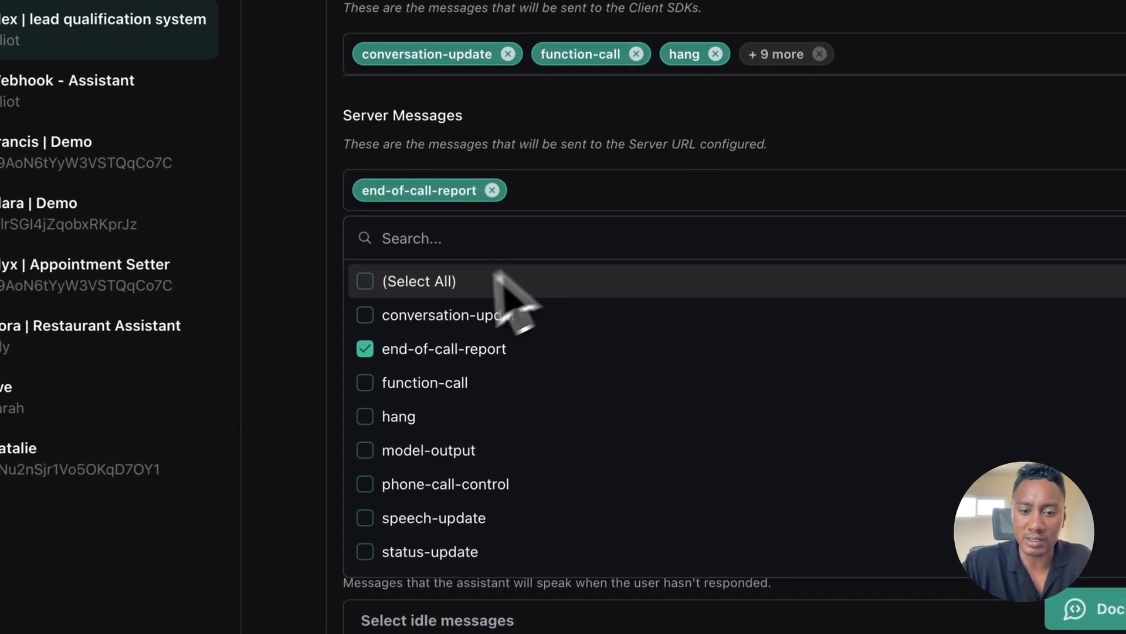
scroll(440, 469, down, 2)
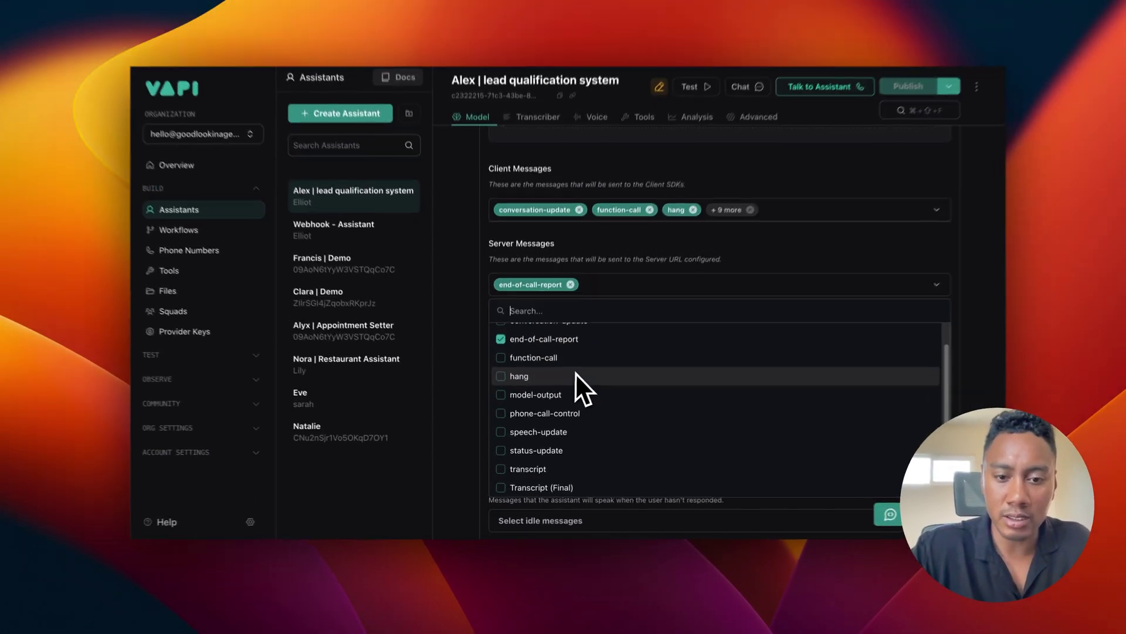
scroll(665, 364, up, 2)
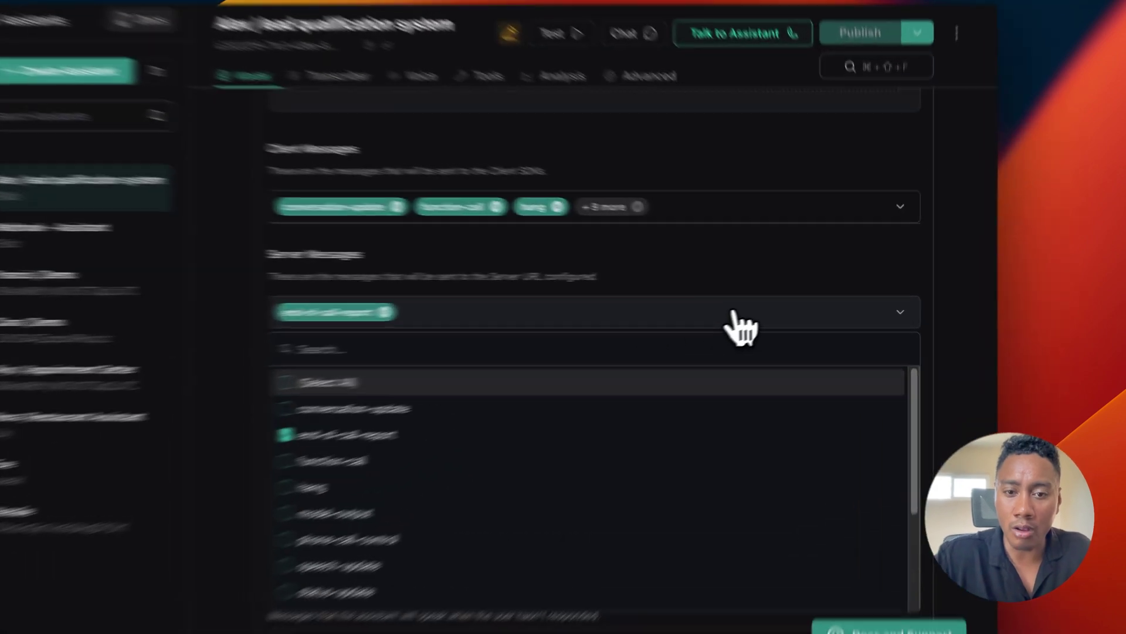
click(789, 299)
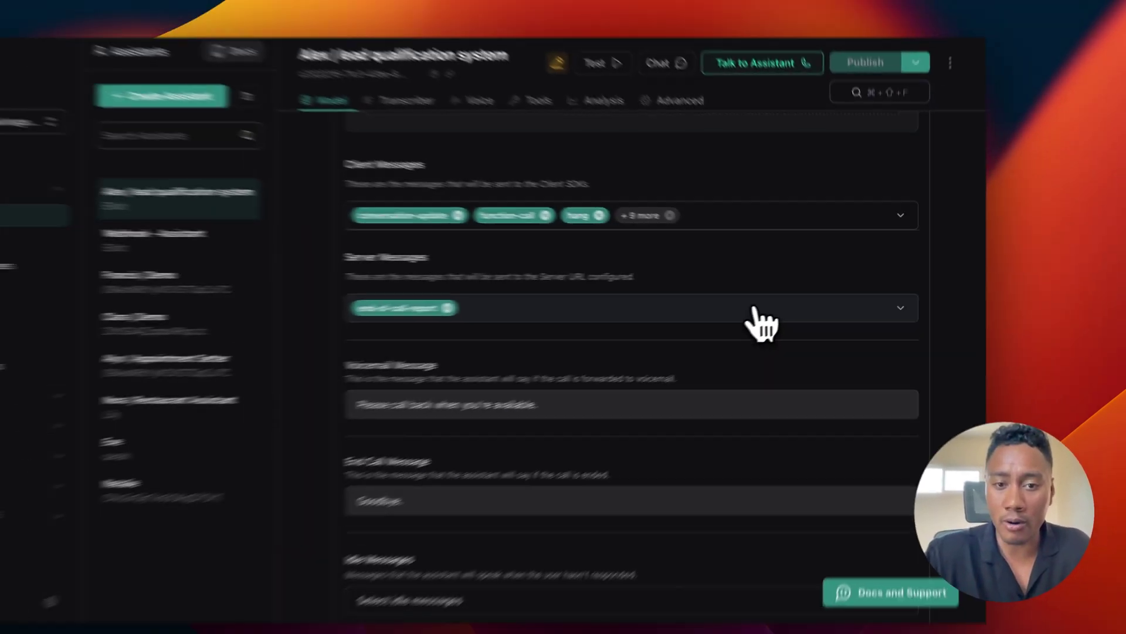
Step: Expand the assistant's call Summary settings
scroll(682, 328, up, 10)
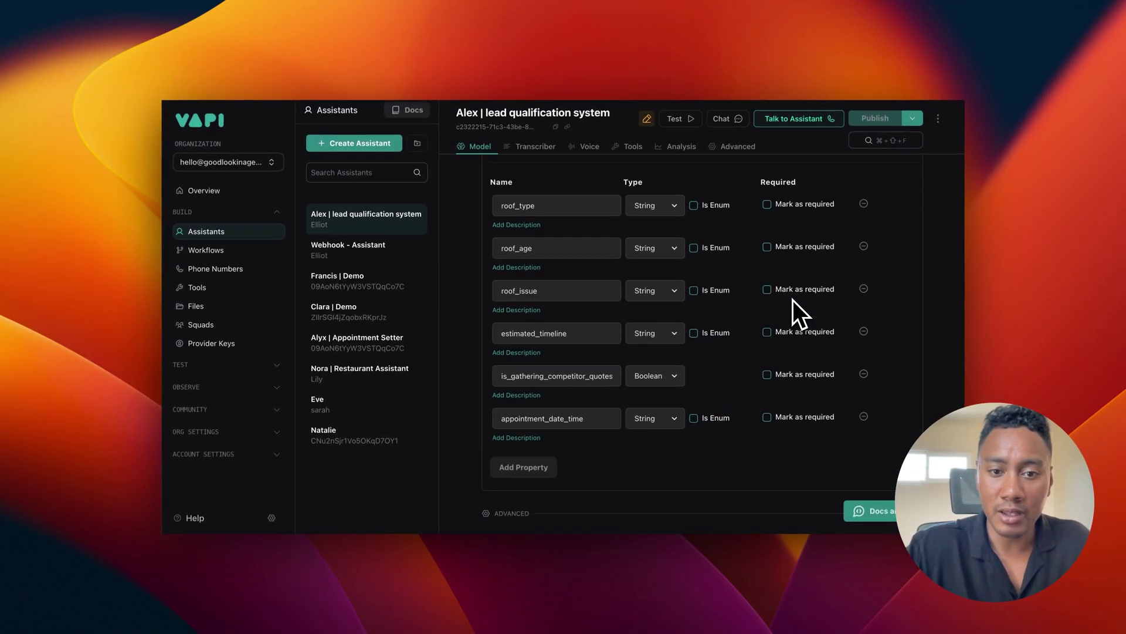
scroll(794, 301, up, 8)
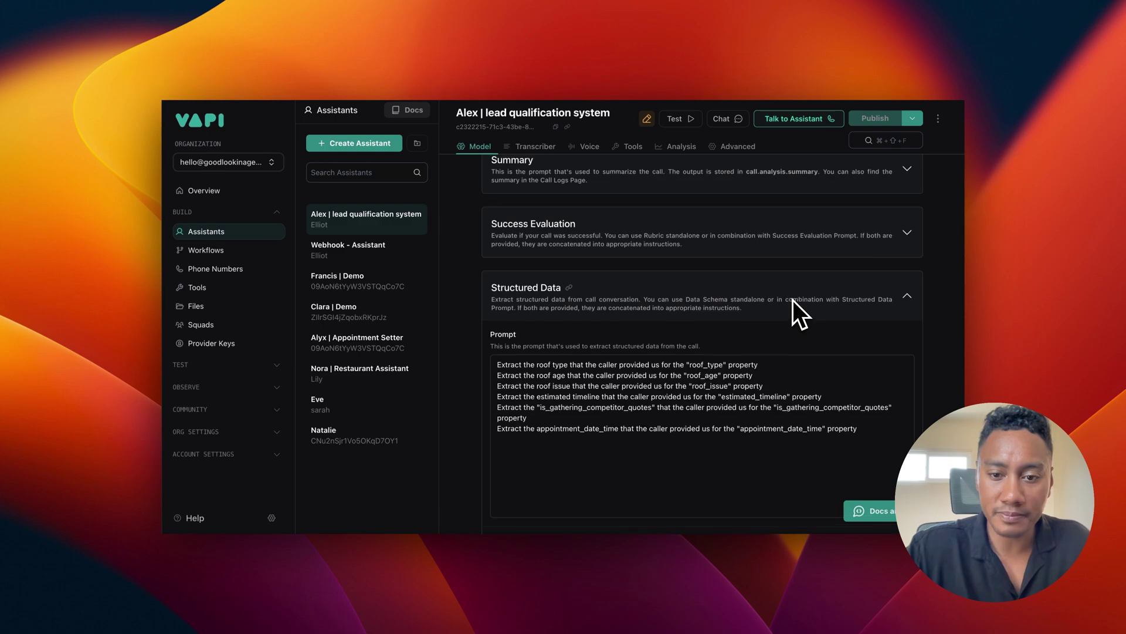
scroll(745, 346, up, 5)
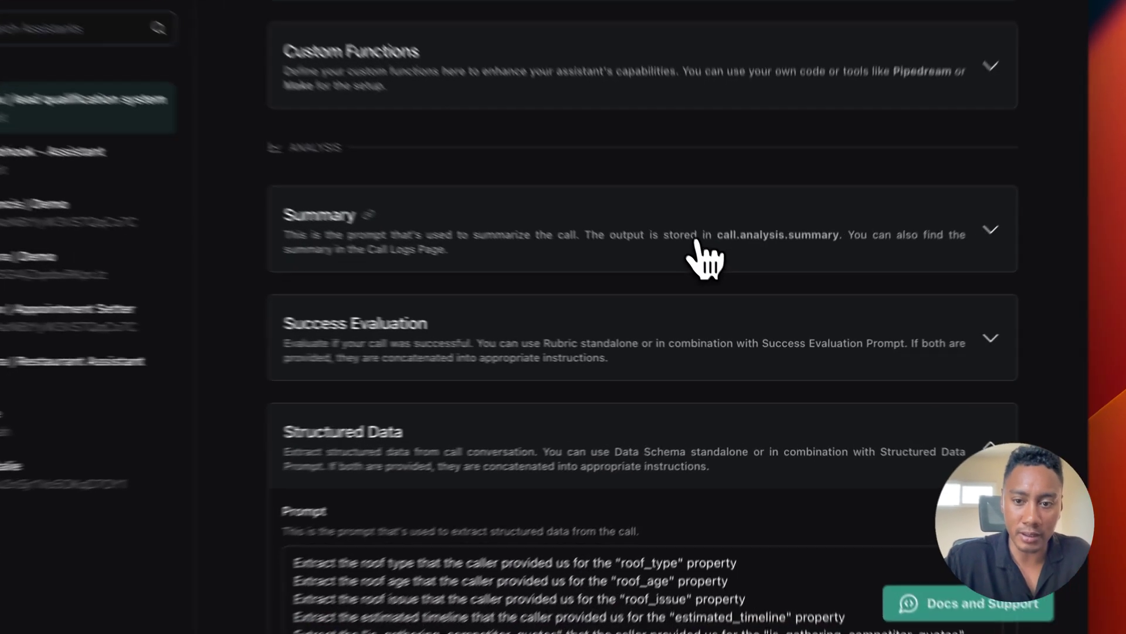
click(821, 310)
Step: Review the Structured Data prompt and properties, then jump back to the Model section
scroll(648, 382, down, 10)
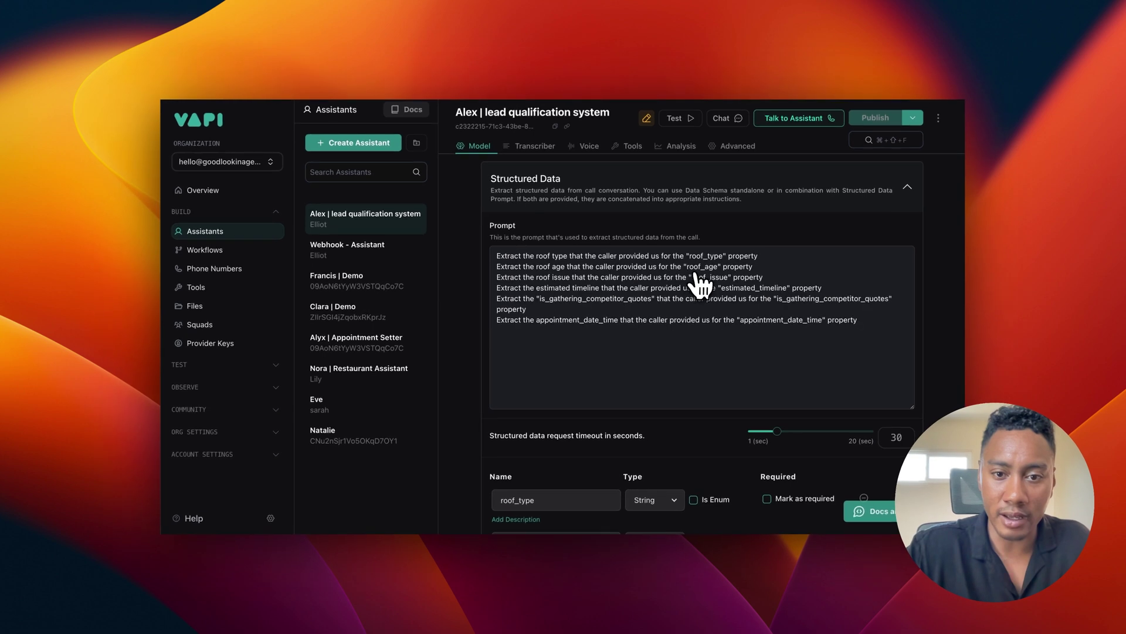
scroll(668, 388, down, 10)
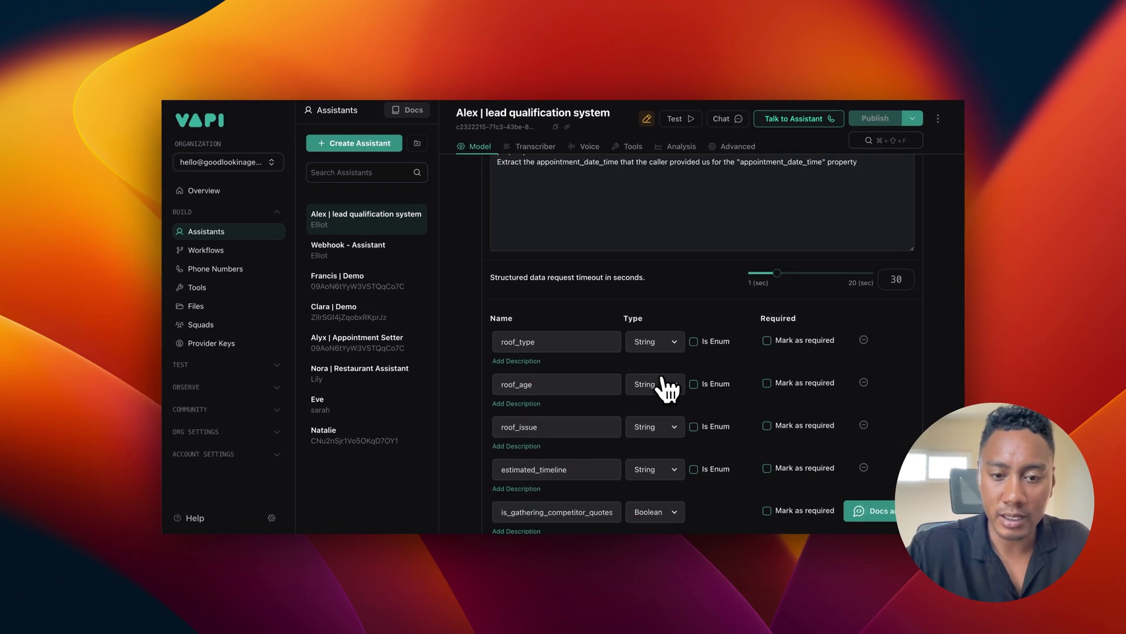
scroll(668, 388, down, 10)
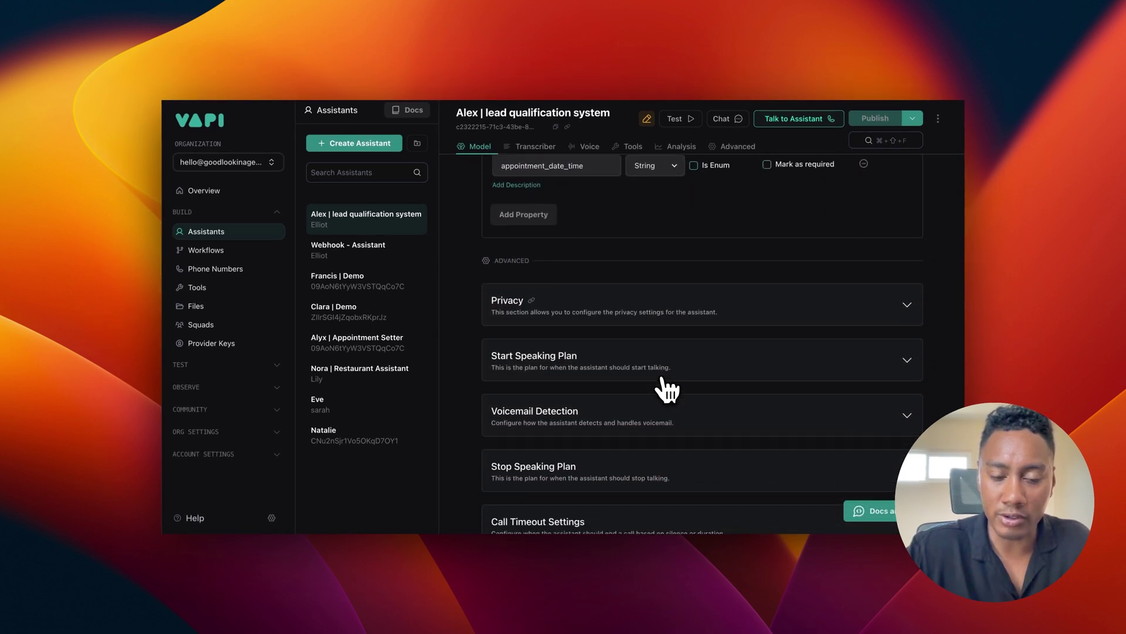
scroll(667, 387, down, 5)
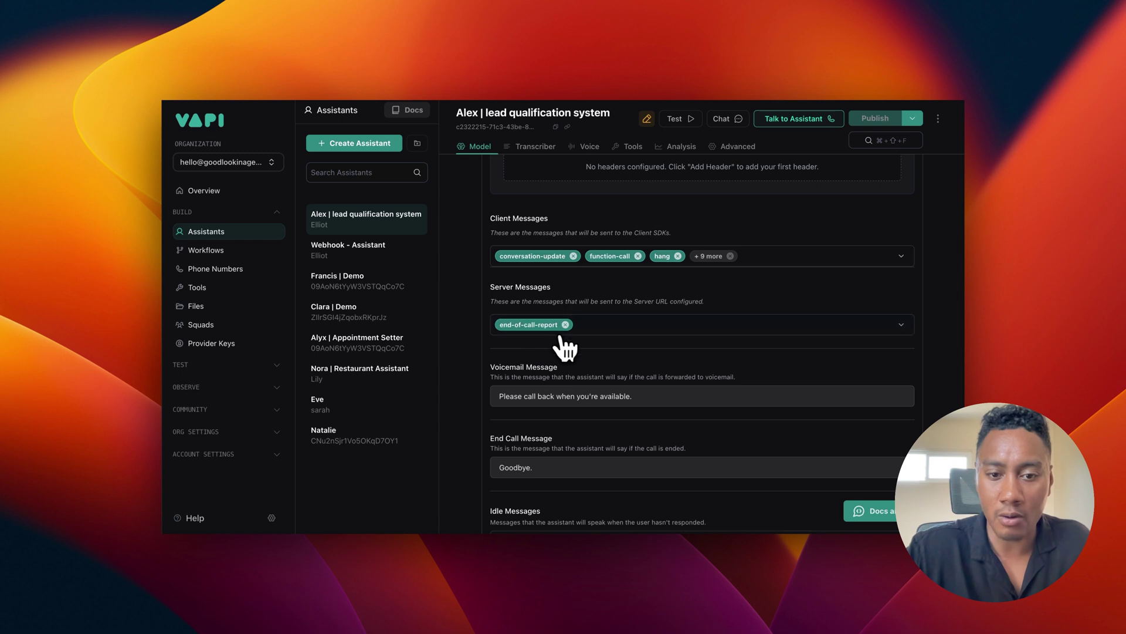
scroll(565, 348, down, 3)
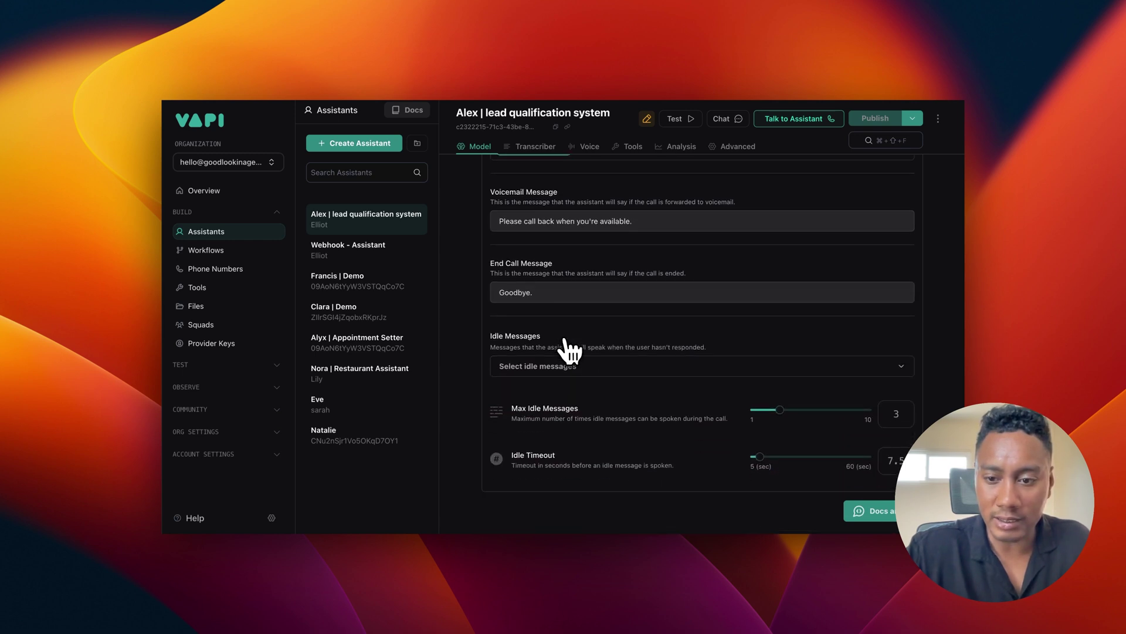
scroll(566, 350, up, 10)
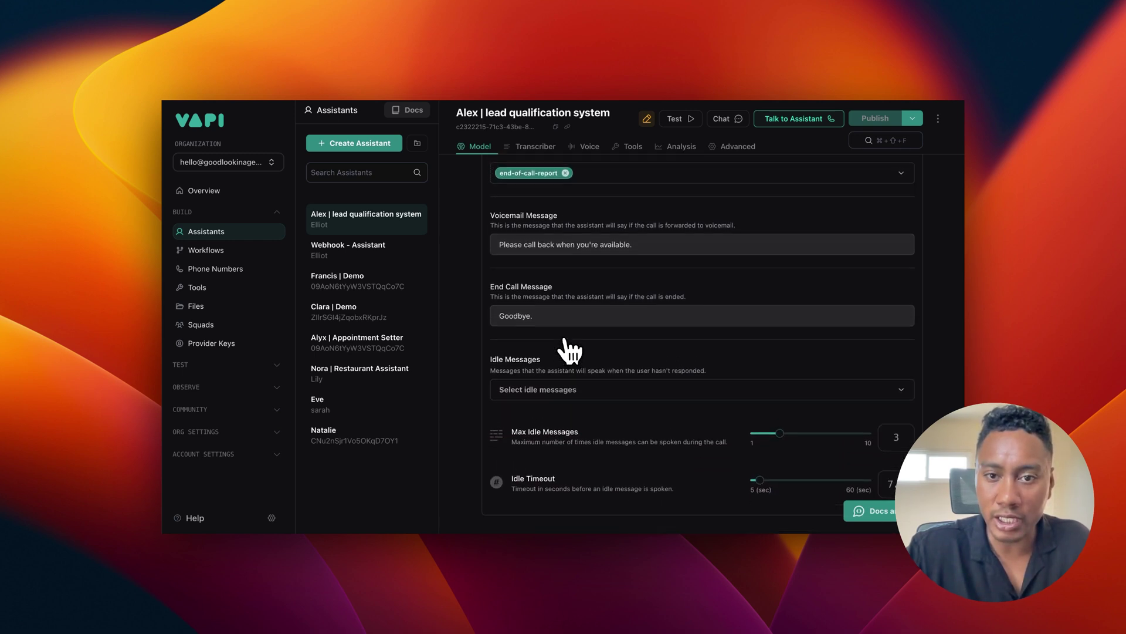
scroll(566, 349, up, 10)
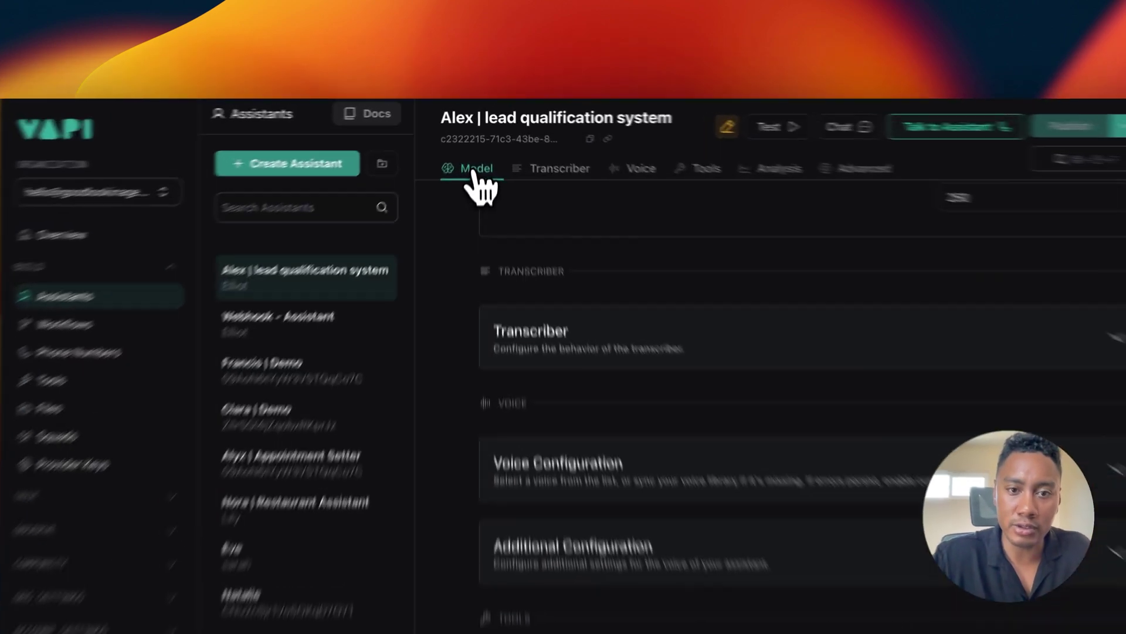
click(472, 172)
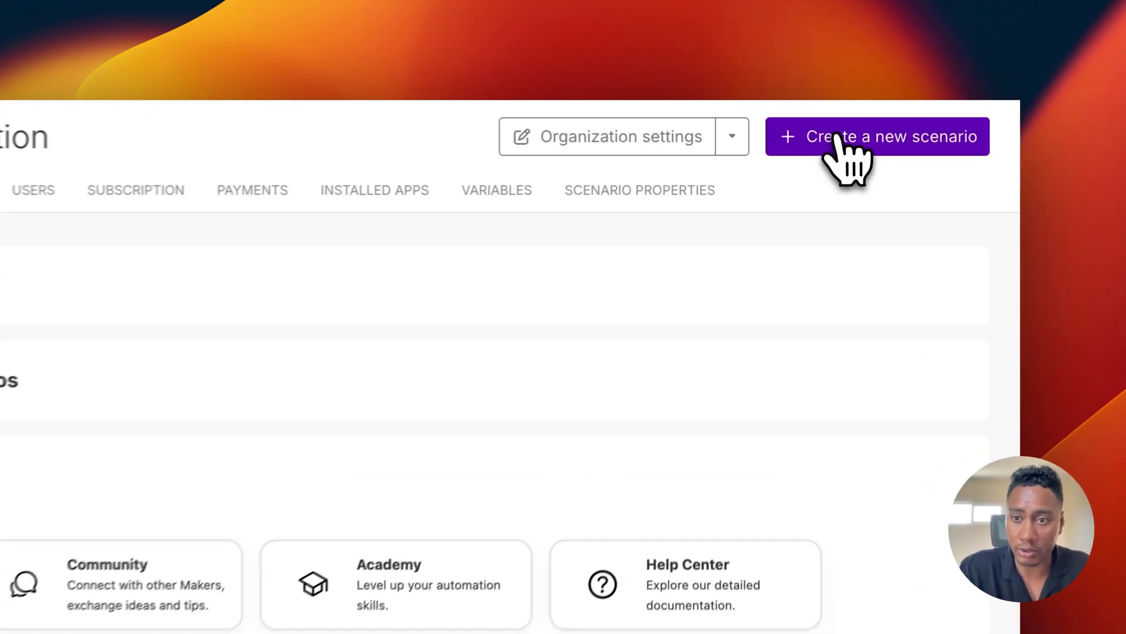
Step: Create a new Make scenario named 'Lead Qualification'
click(867, 122)
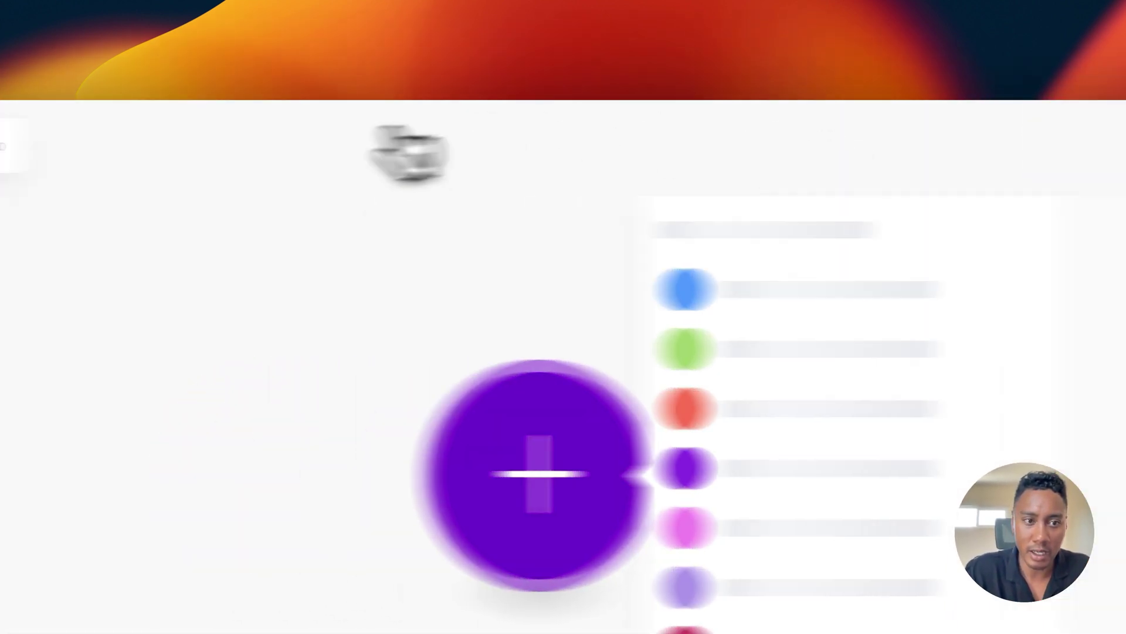
click(327, 146)
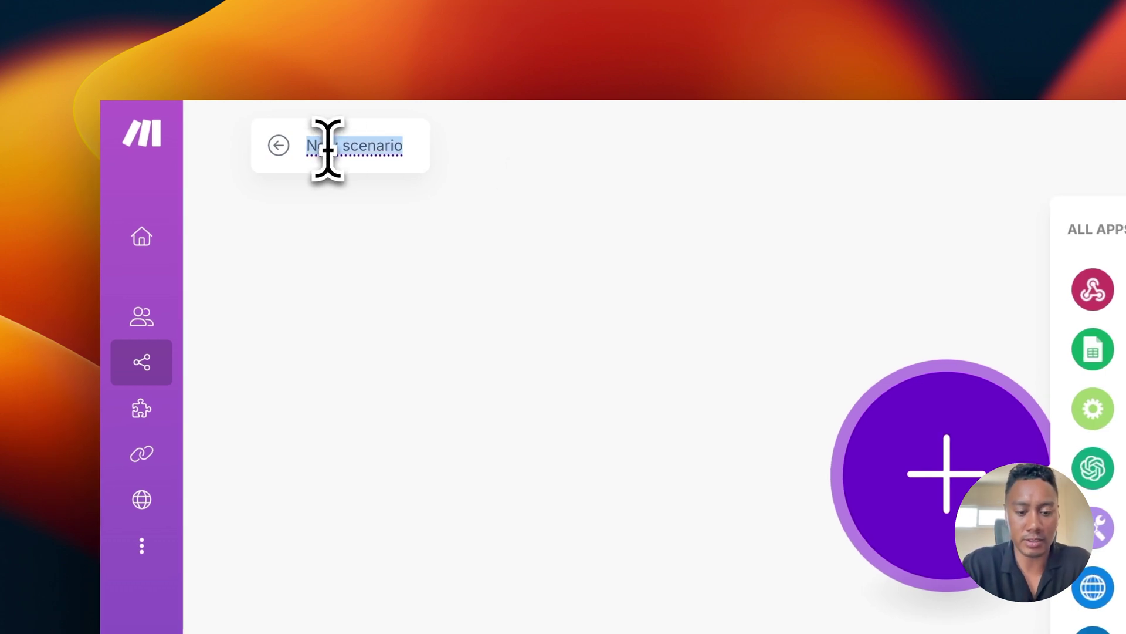
text(Lead Quali)
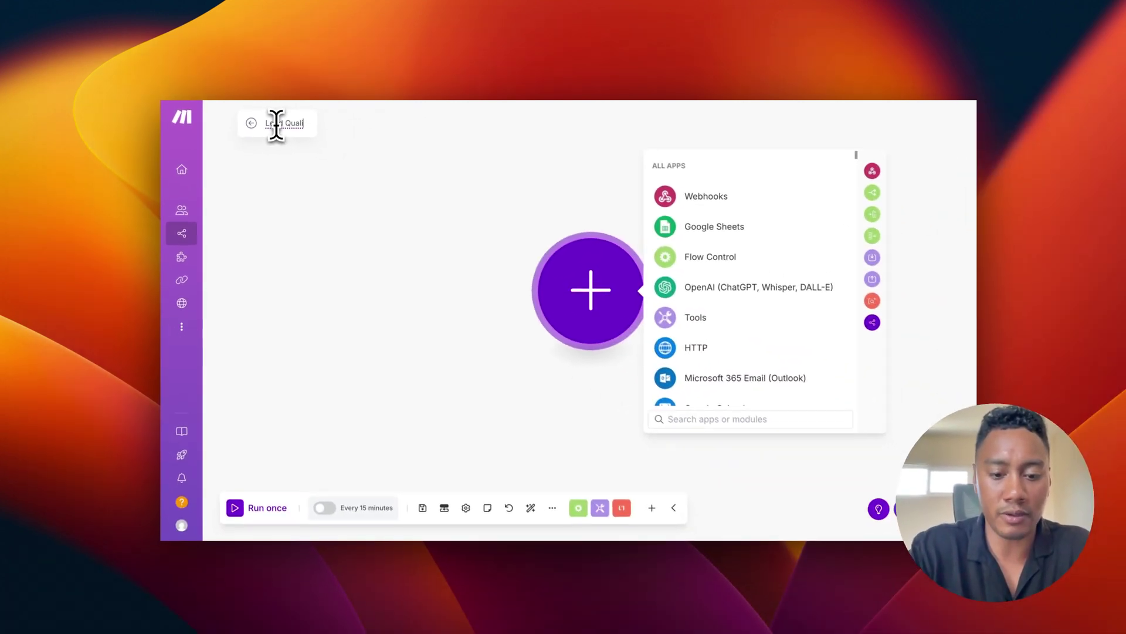
text(fication)
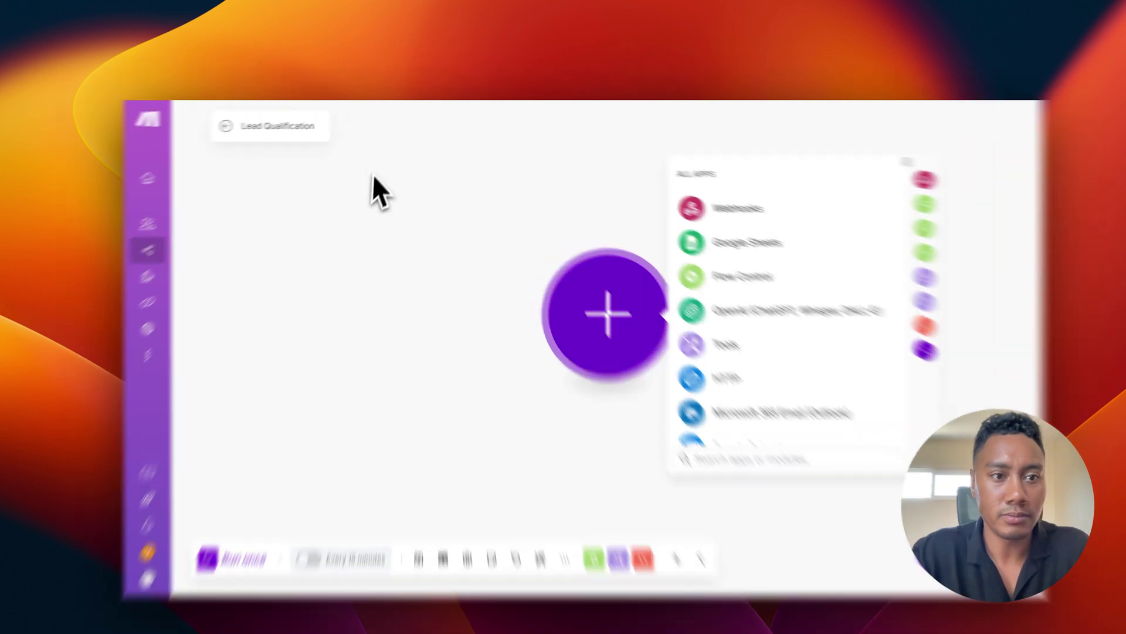
click(373, 175)
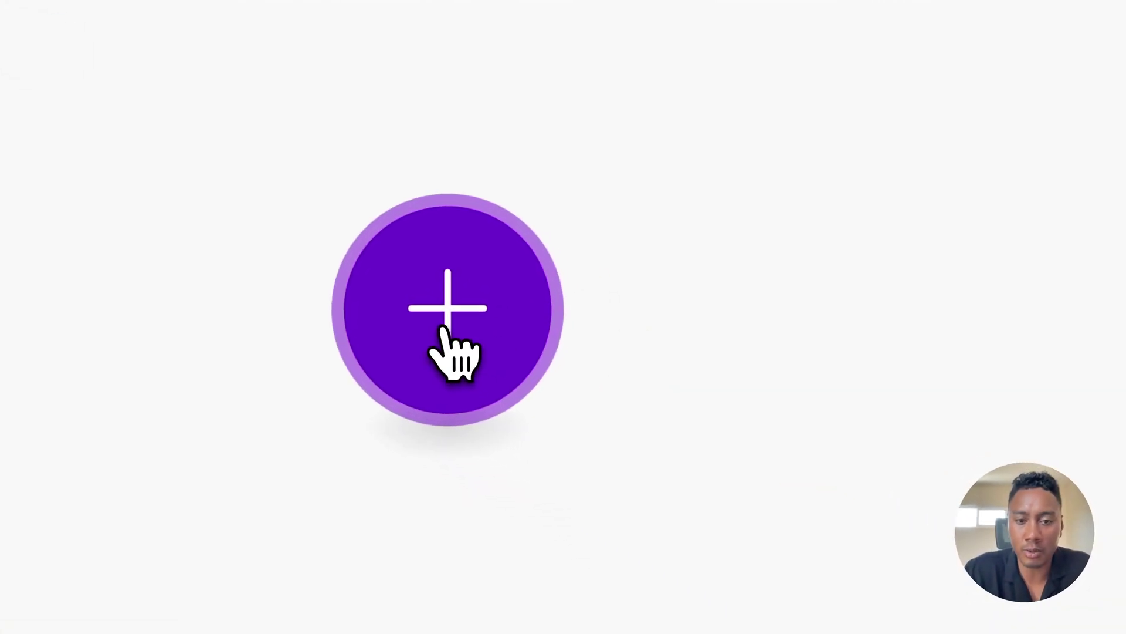
Step: Add a Tally 'Watch New Responses' trigger as the first module
click(442, 329)
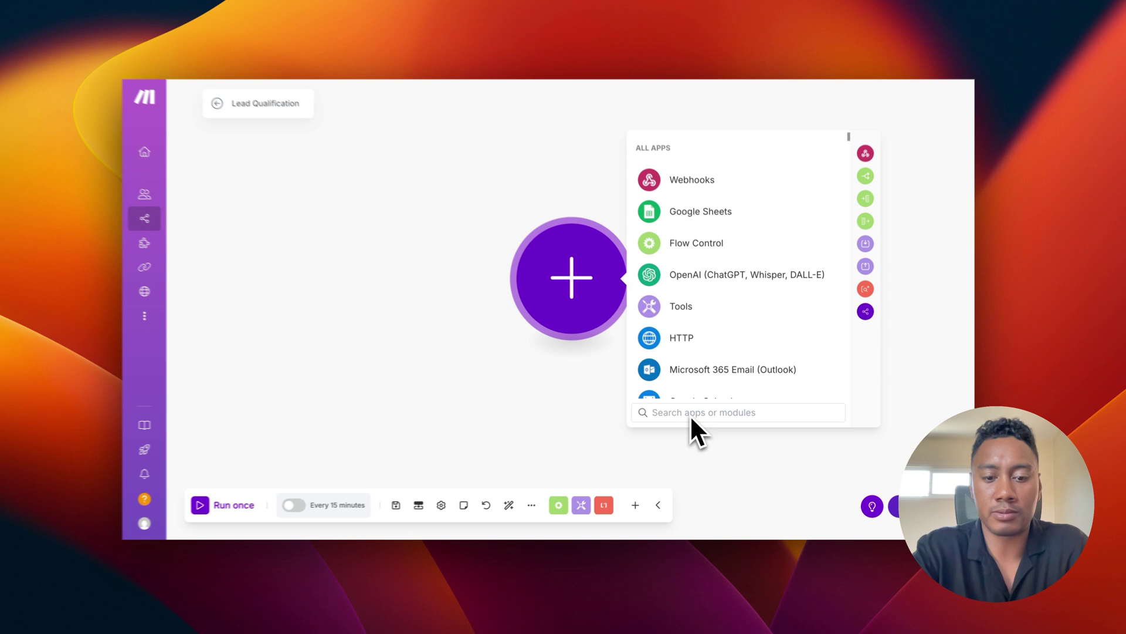
text(ta)
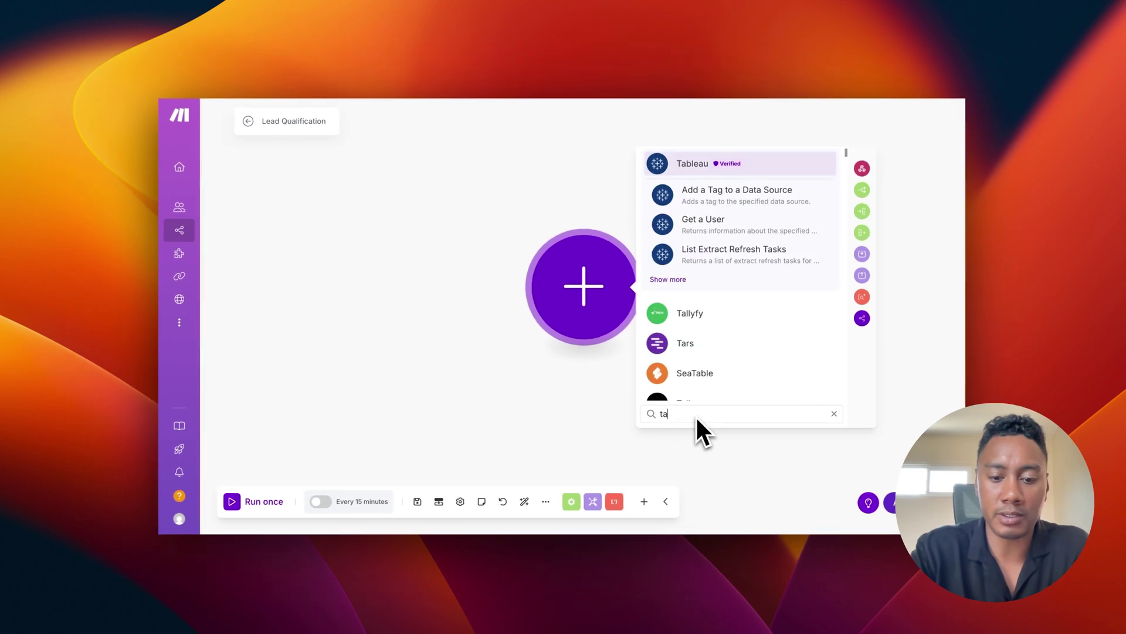
text(lly)
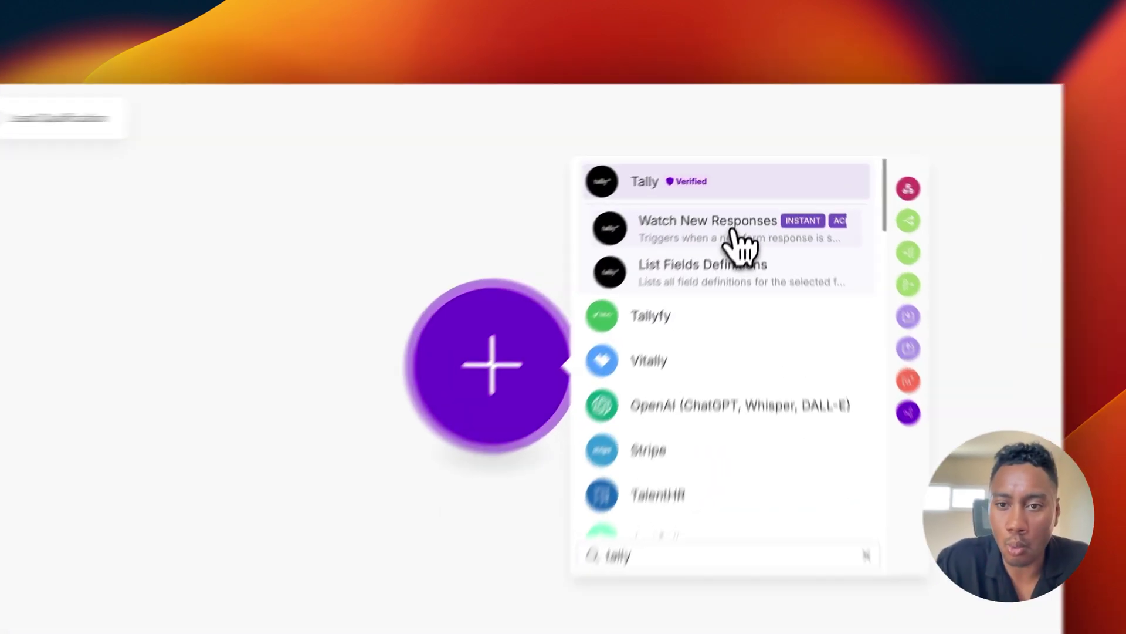
click(750, 199)
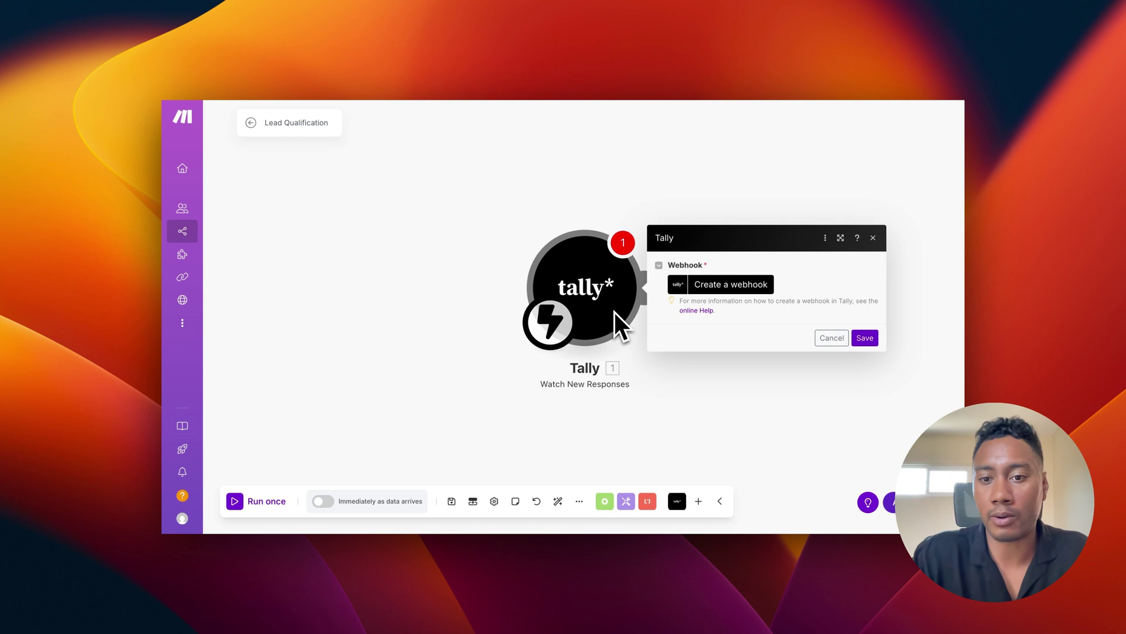
Step: Create a webhook with a new, authorized Tally account connection
click(745, 287)
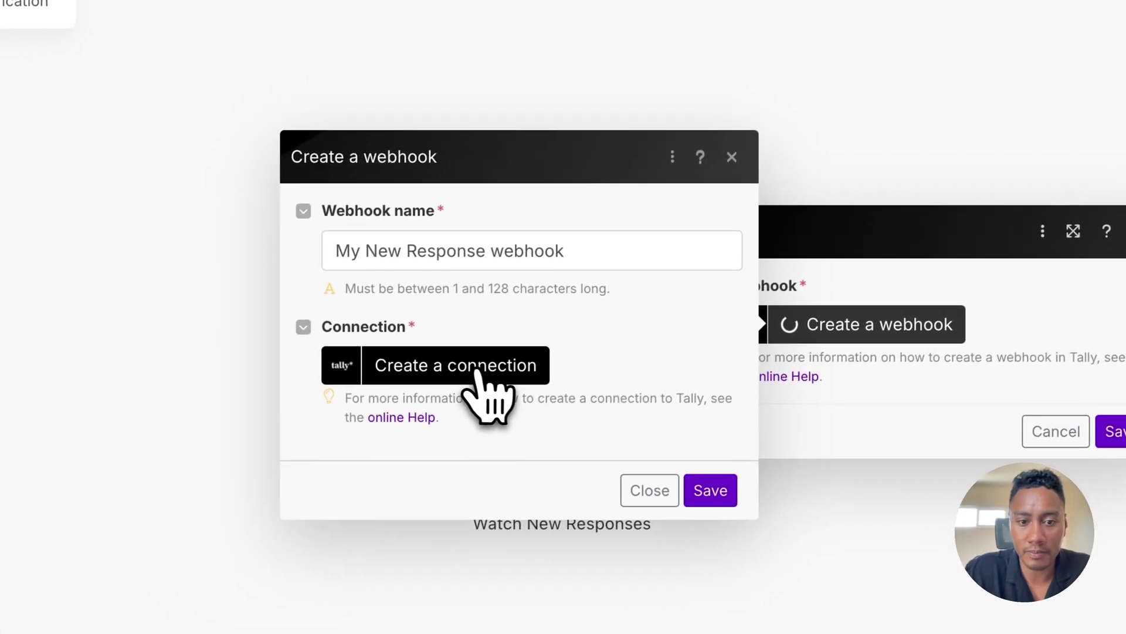
click(454, 375)
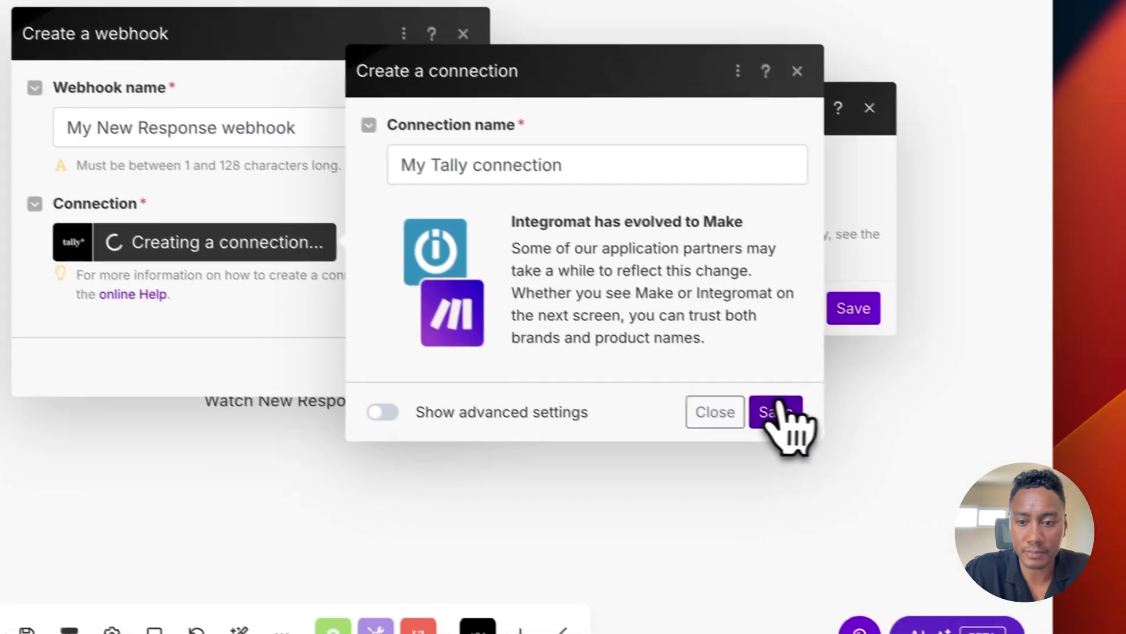
click(757, 418)
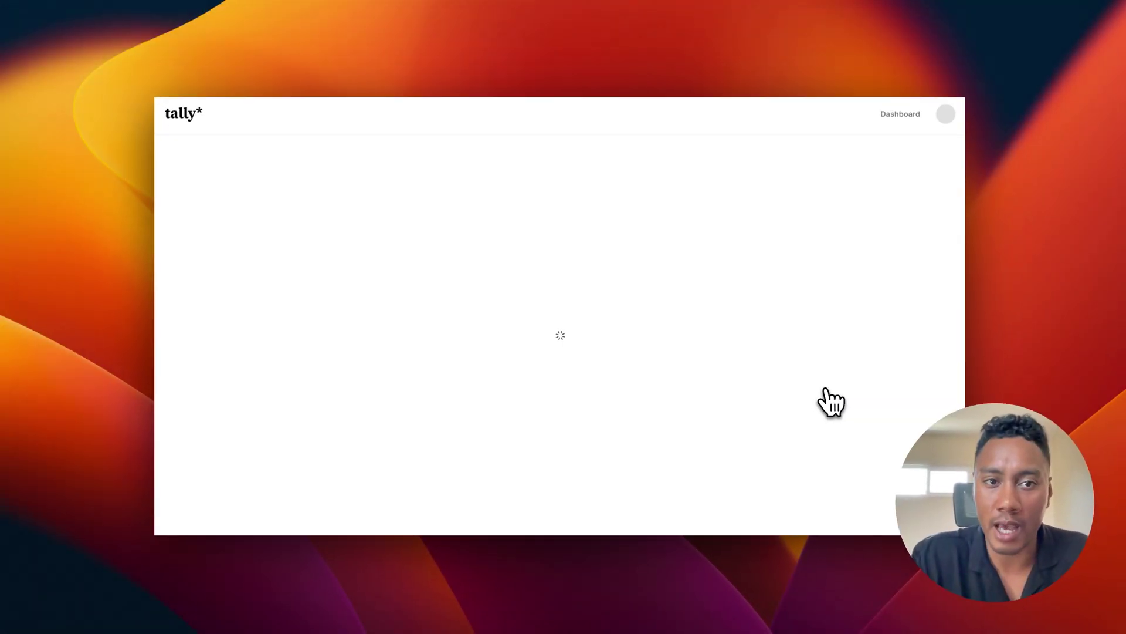
click(612, 449)
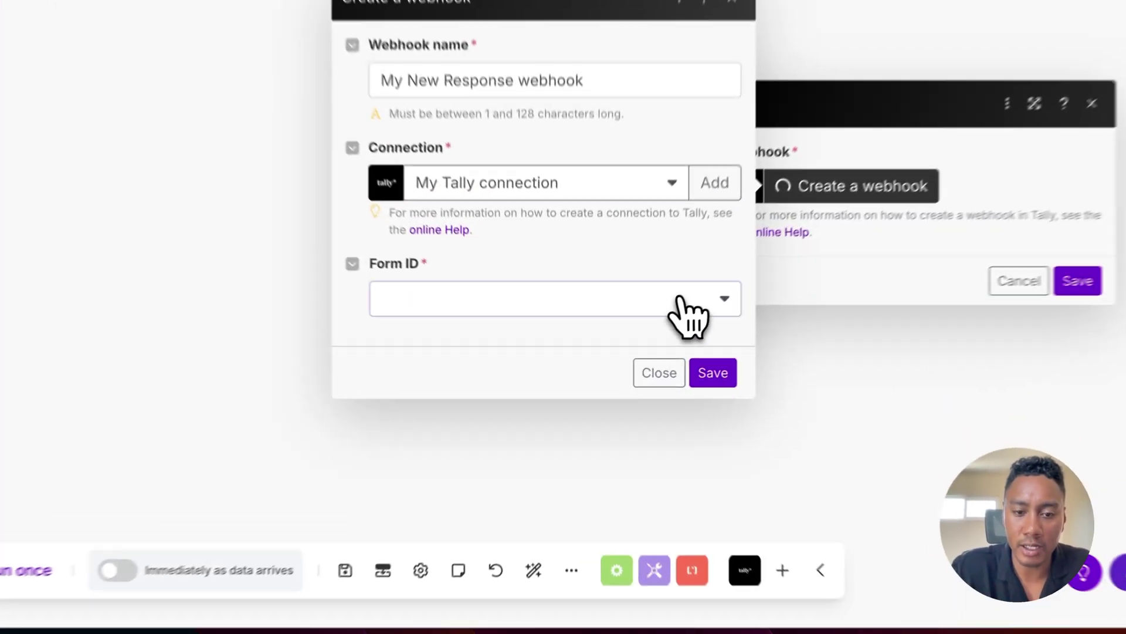
Step: Set the webhook to watch the Goodlookin Roofing Form and save the trigger
click(646, 321)
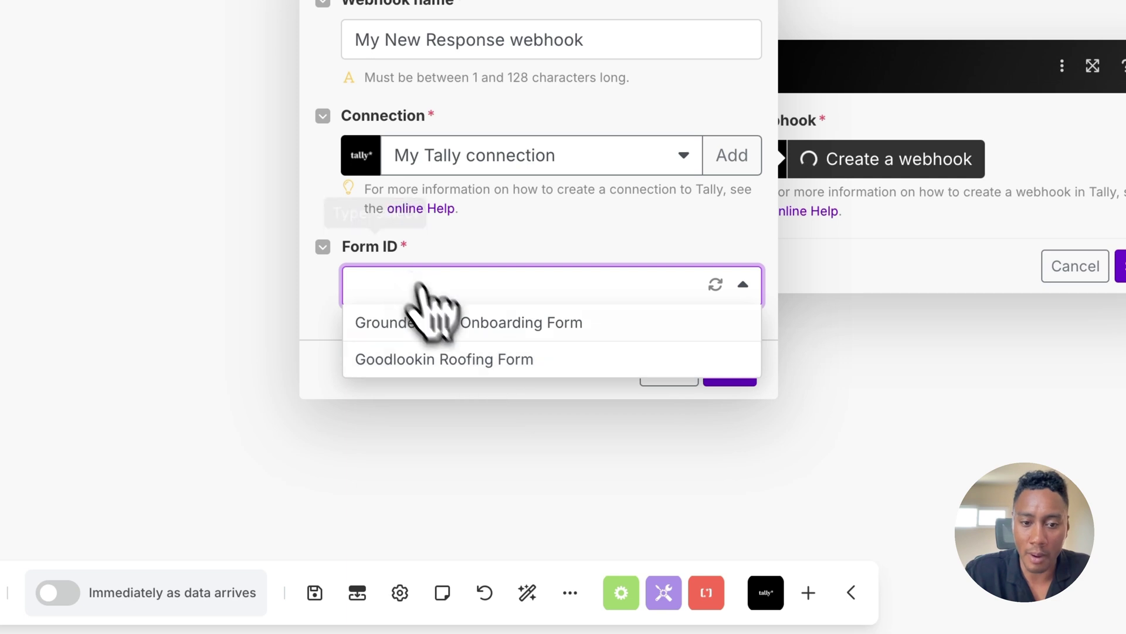
click(449, 361)
click(736, 377)
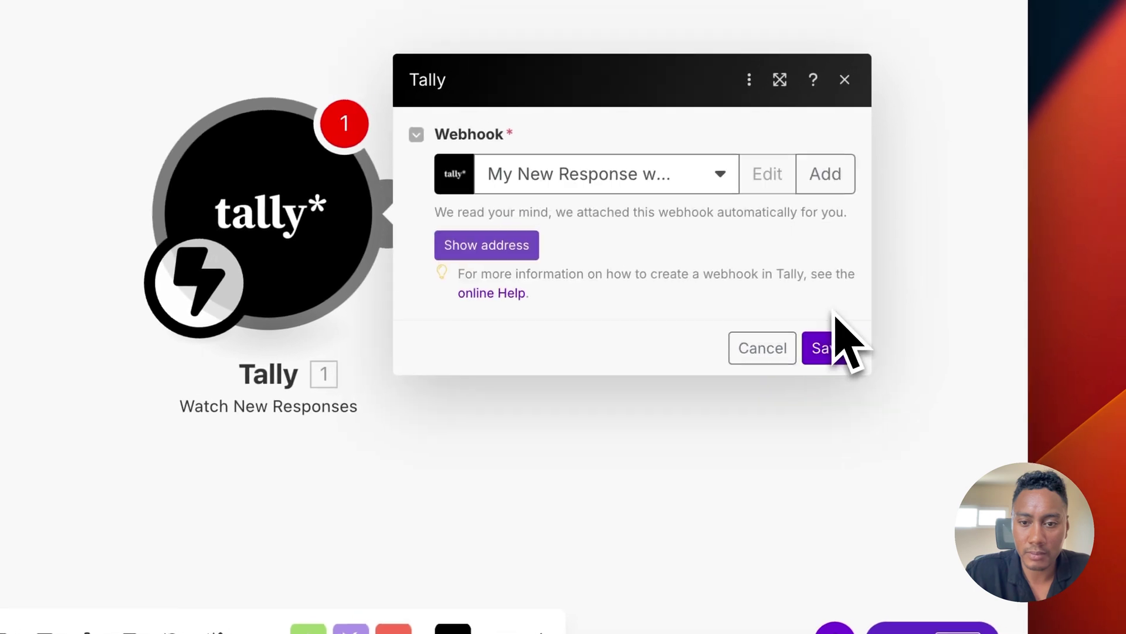
click(827, 351)
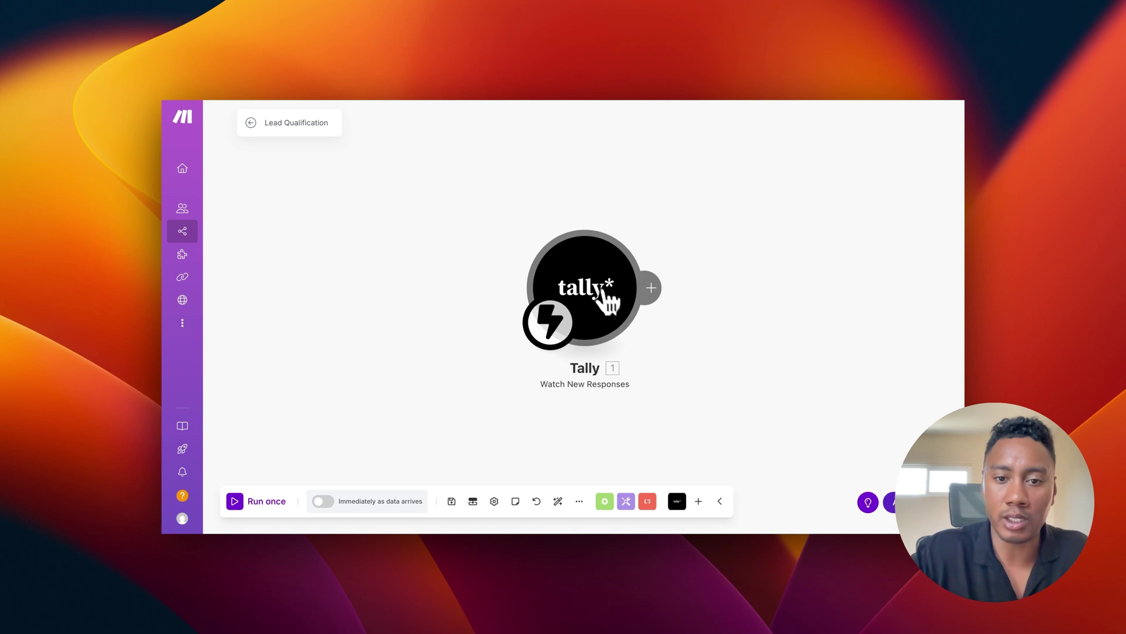
Step: Run only the Tally module to fetch a sample response and check its Full Repair answer
right_click(610, 304)
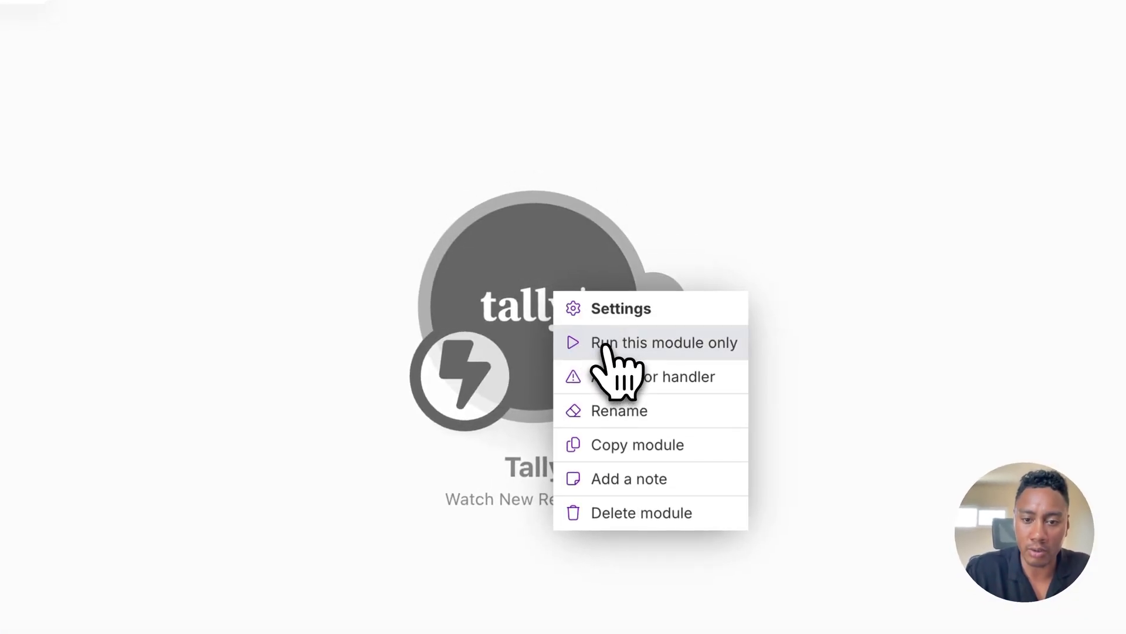
click(602, 343)
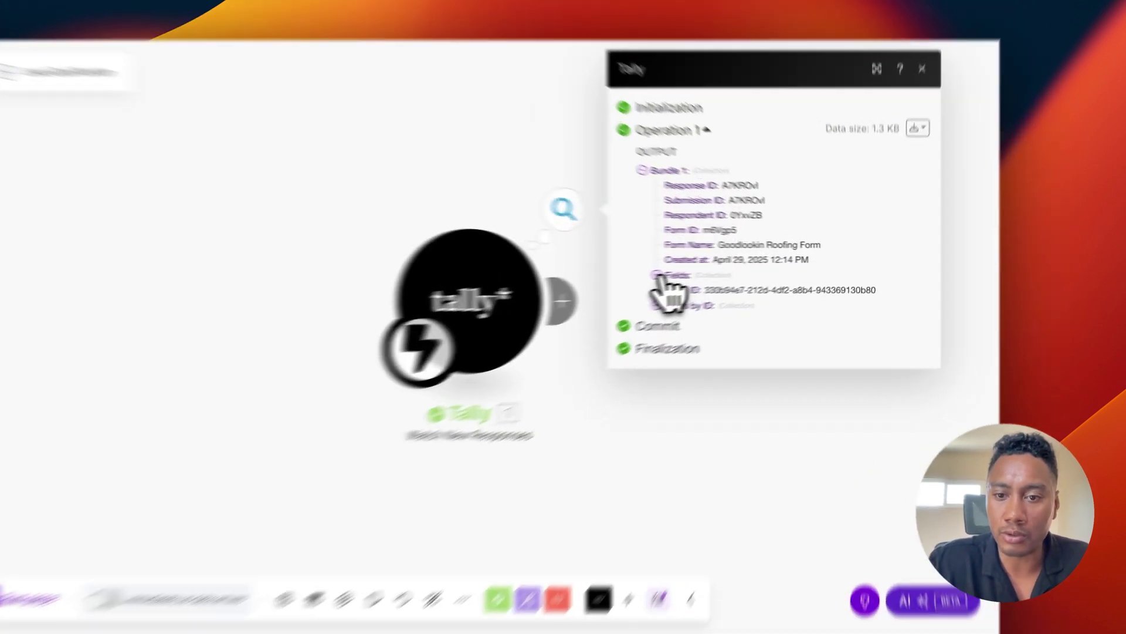
click(720, 269)
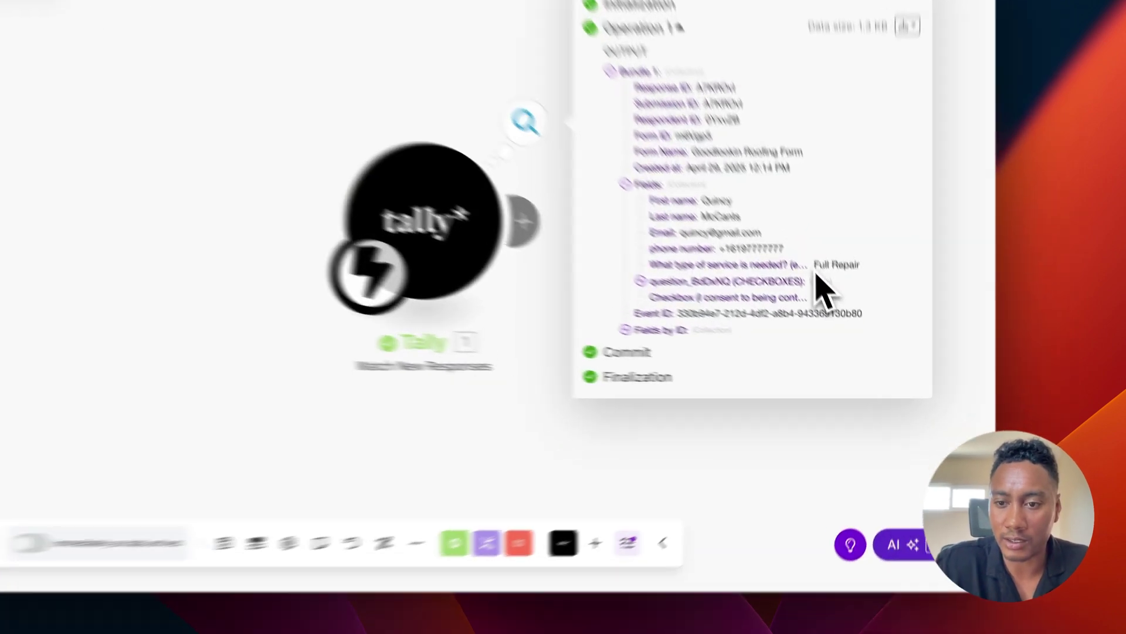
drag(843, 317, 876, 317)
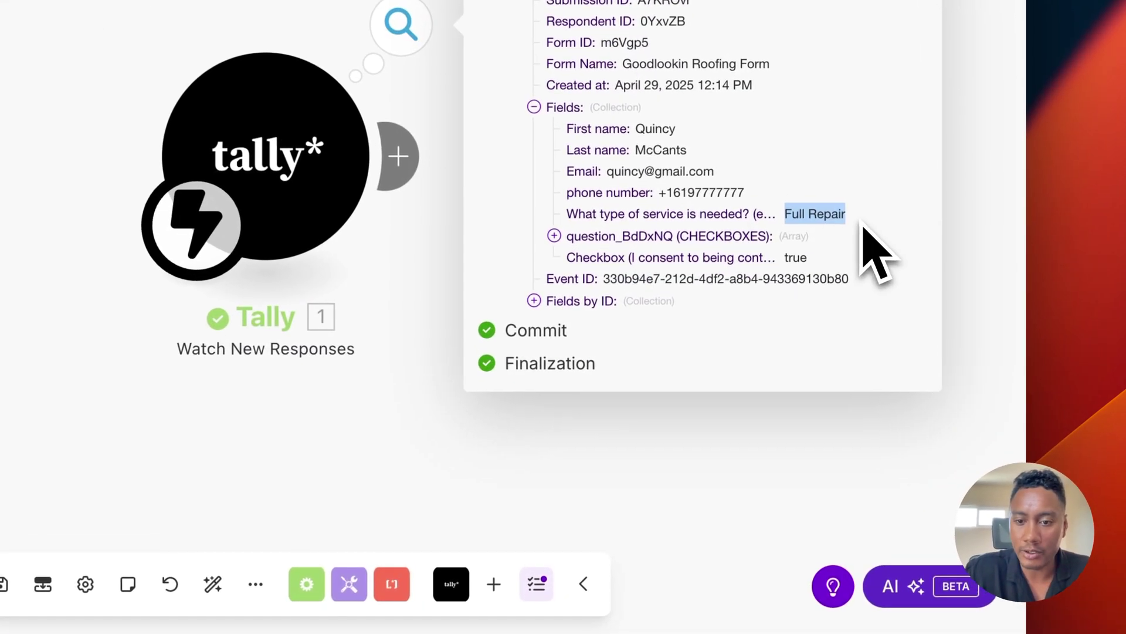
click(711, 422)
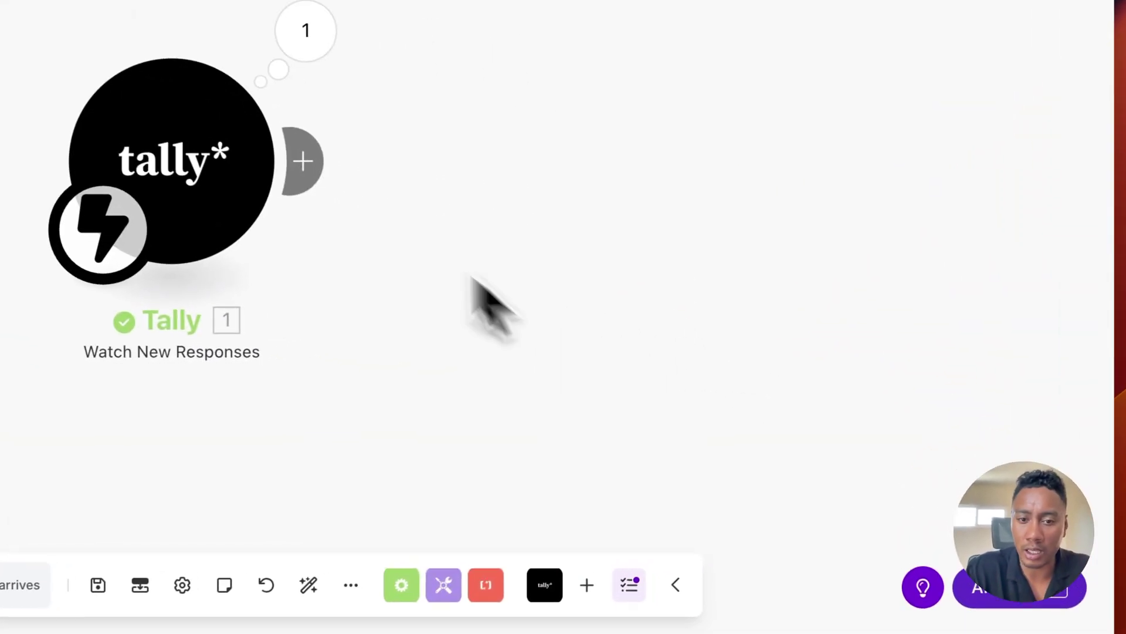
Step: Add an HTTP 'Make an API Key Auth request' module after the Tally trigger
click(304, 161)
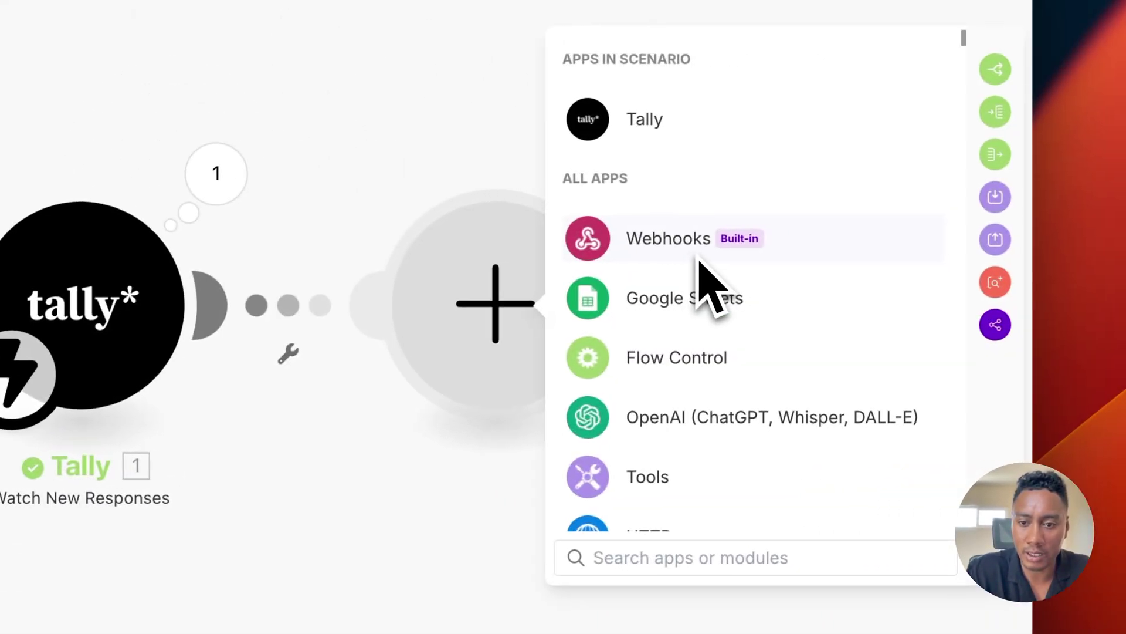
scroll(704, 264, down, 5)
click(673, 379)
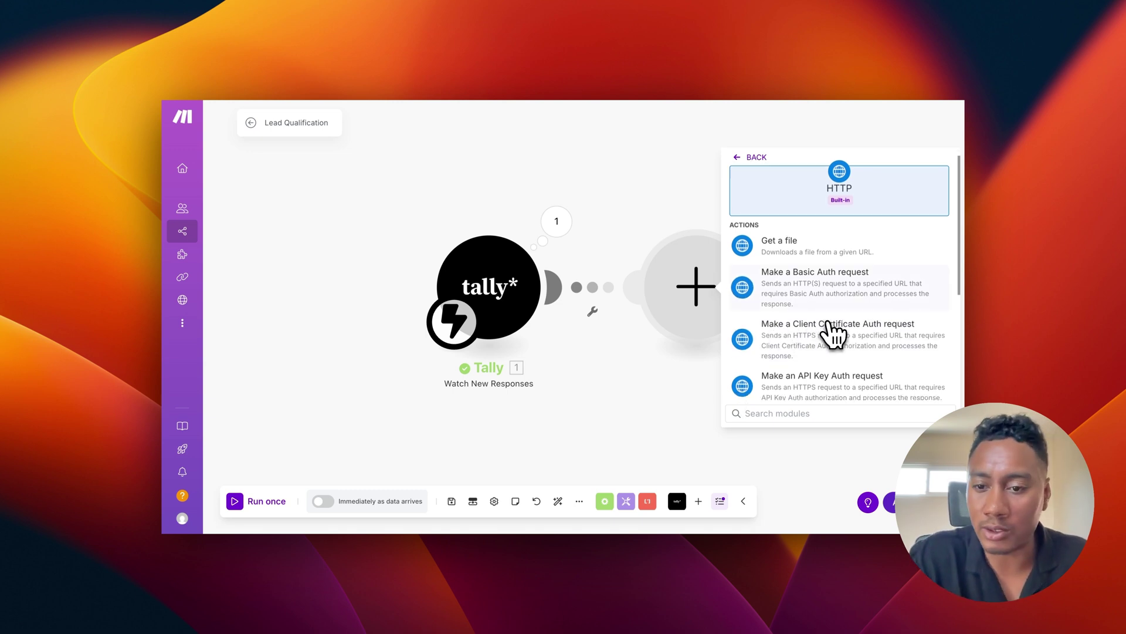
scroll(828, 329, down, 2)
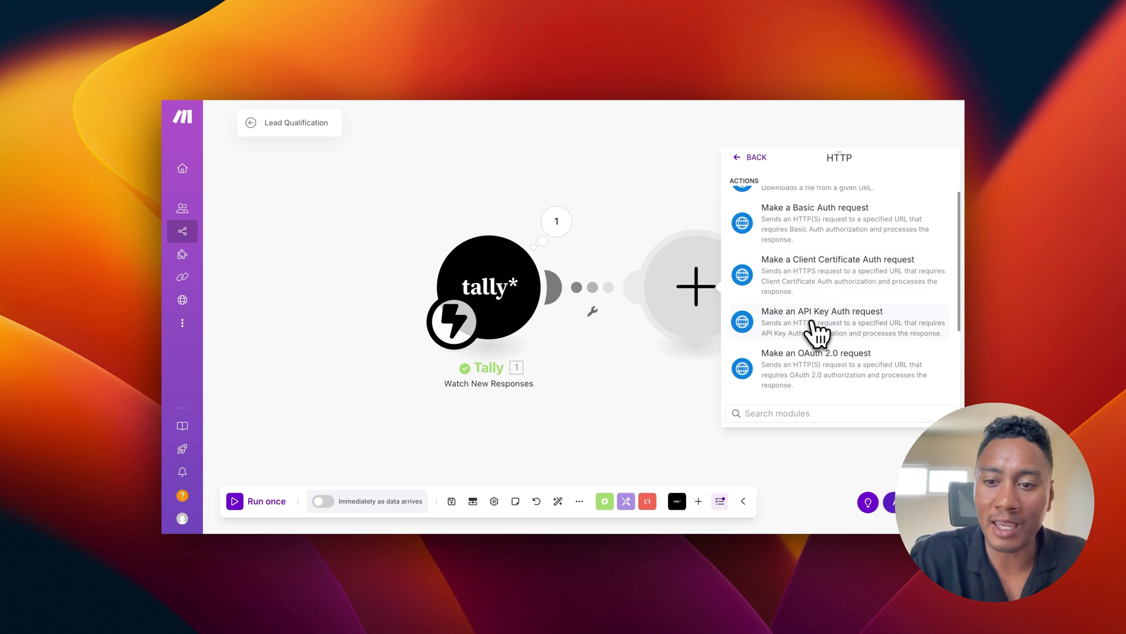
click(848, 337)
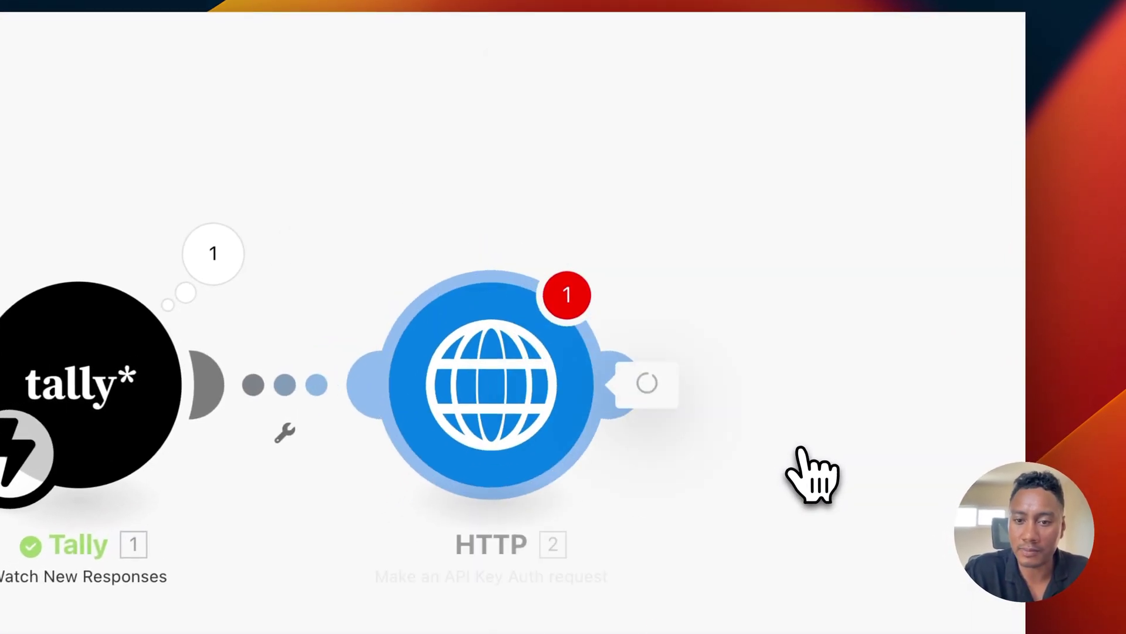
click(991, 41)
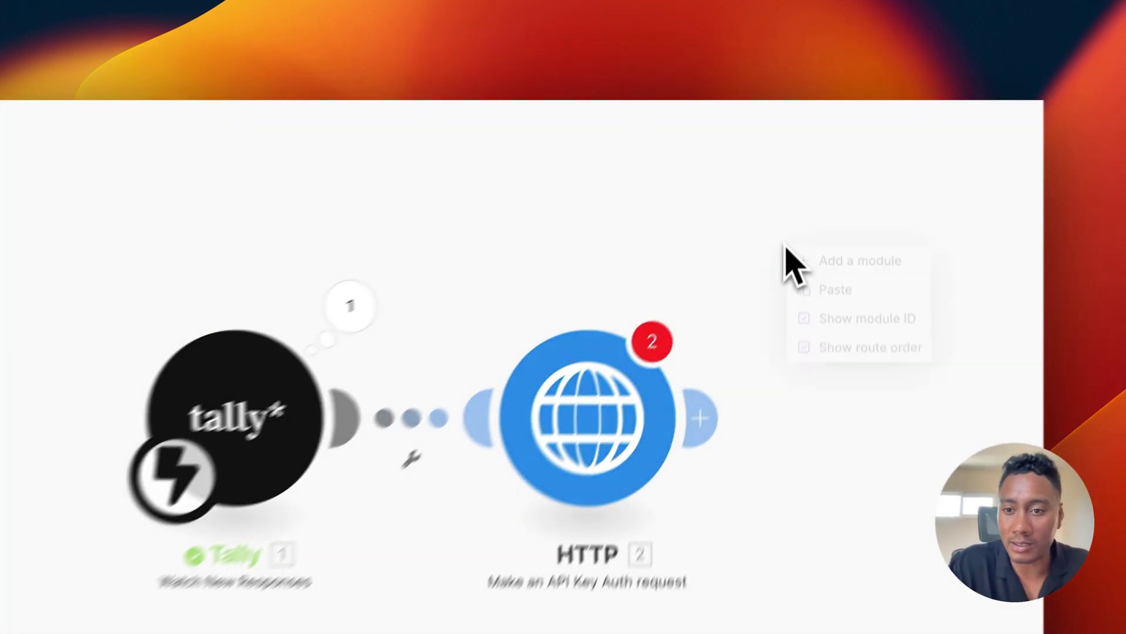
right_click(814, 190)
click(805, 294)
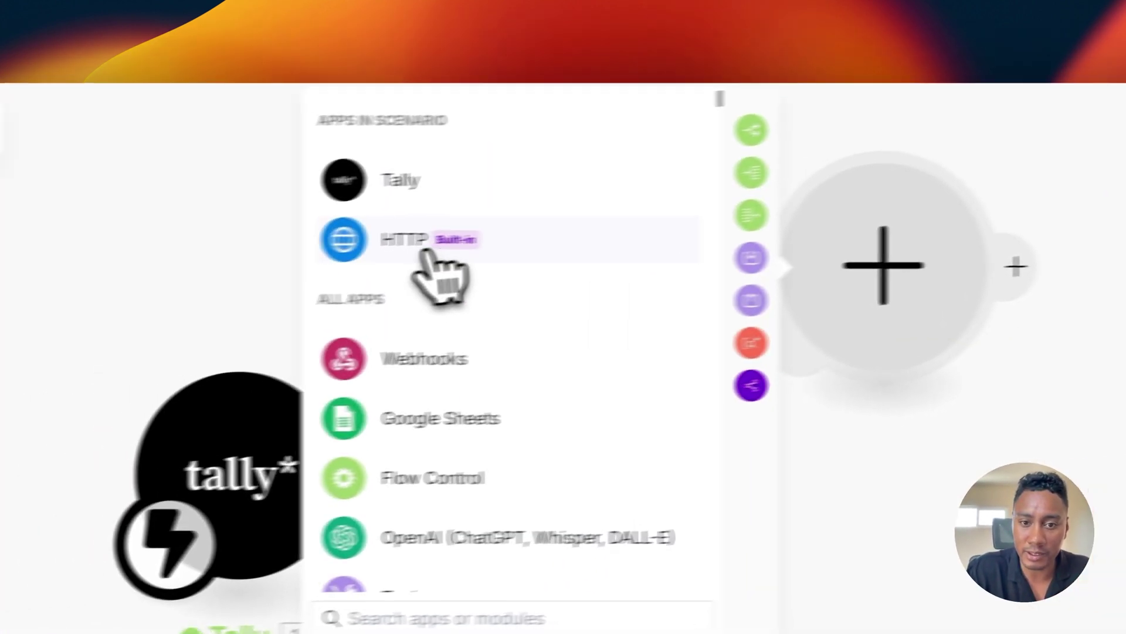
click(297, 269)
scroll(587, 410, down, 3)
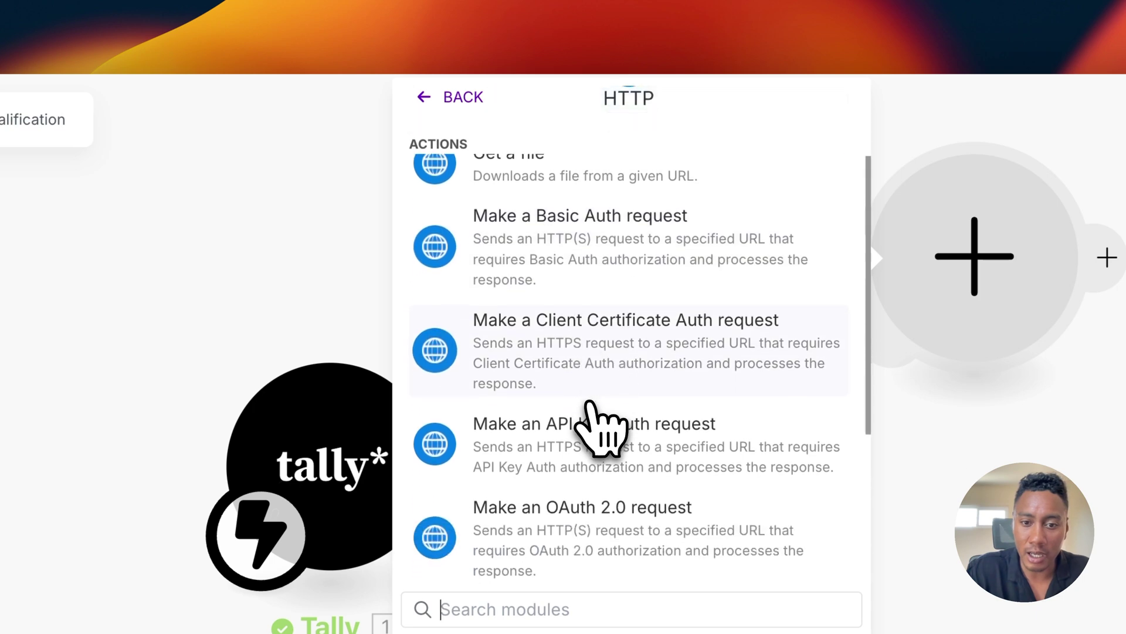
scroll(599, 429, down, 3)
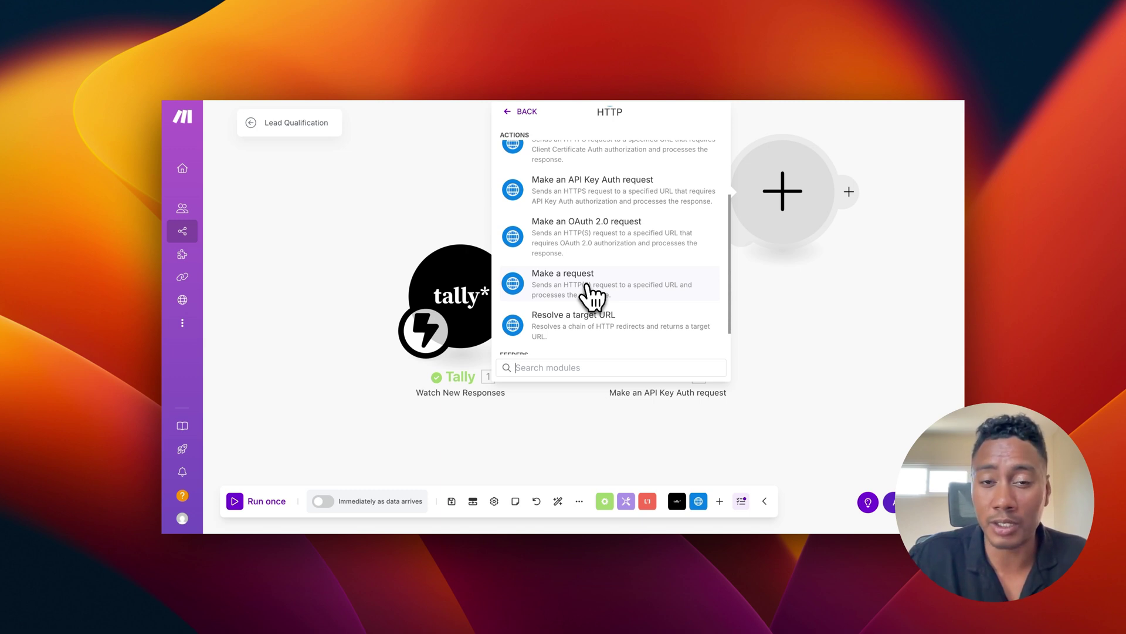
click(737, 307)
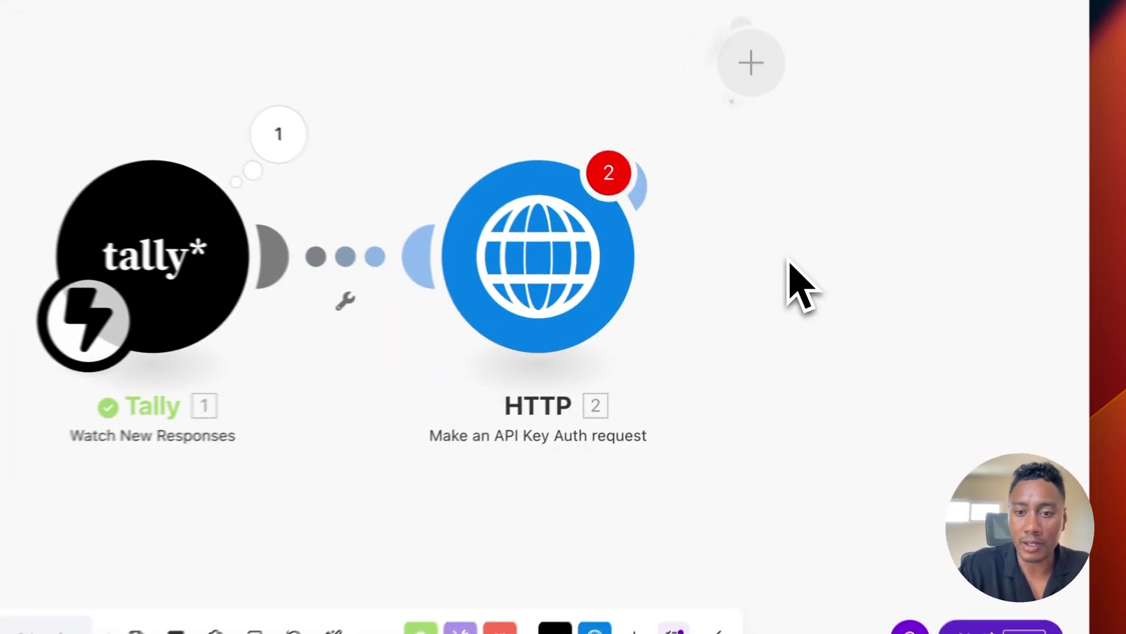
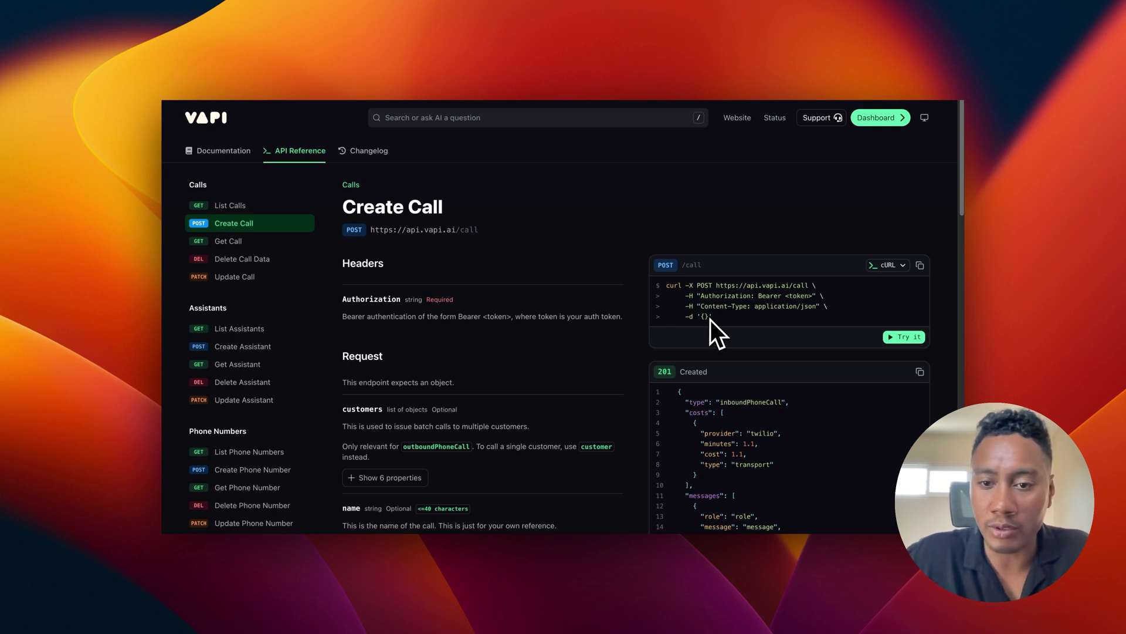
scroll(411, 292, down, 1)
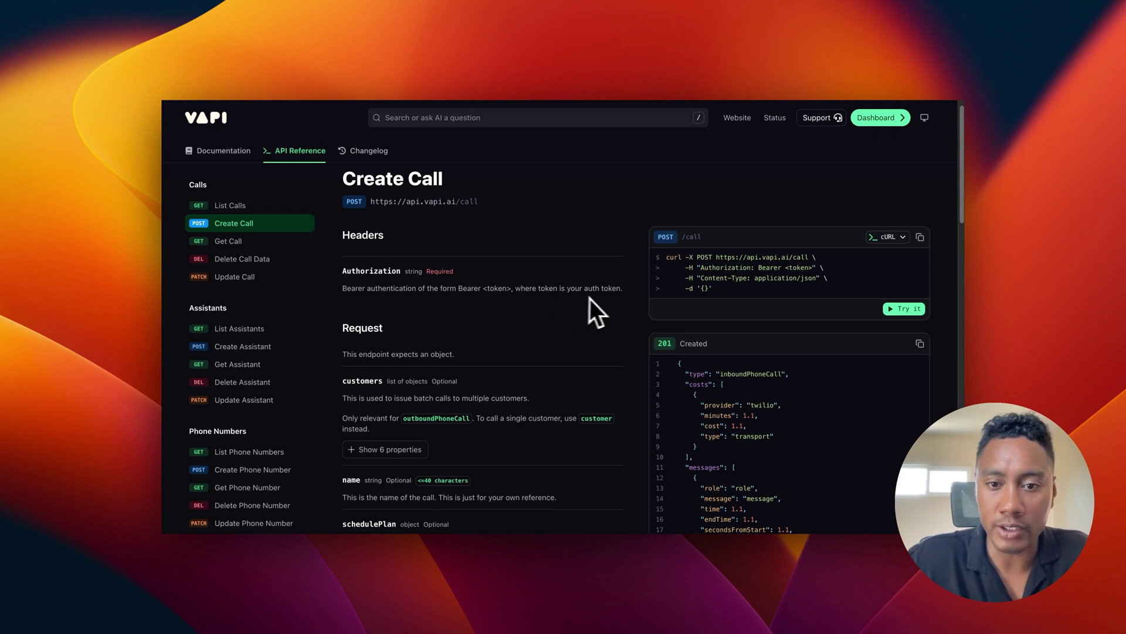
scroll(482, 305, down, 2)
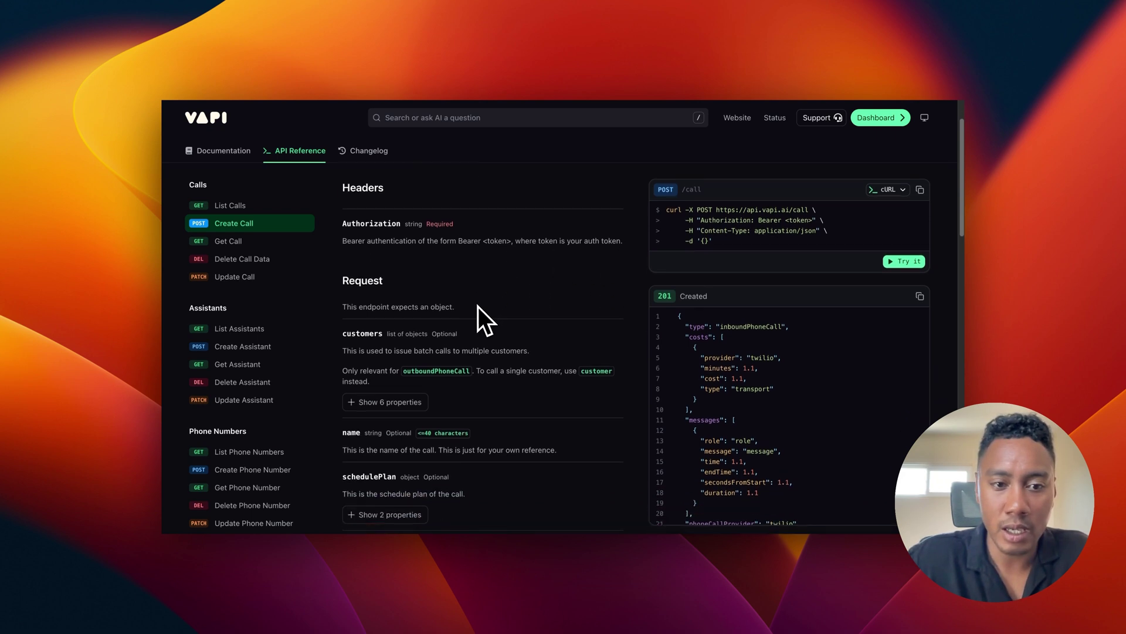
scroll(371, 296, down, 1)
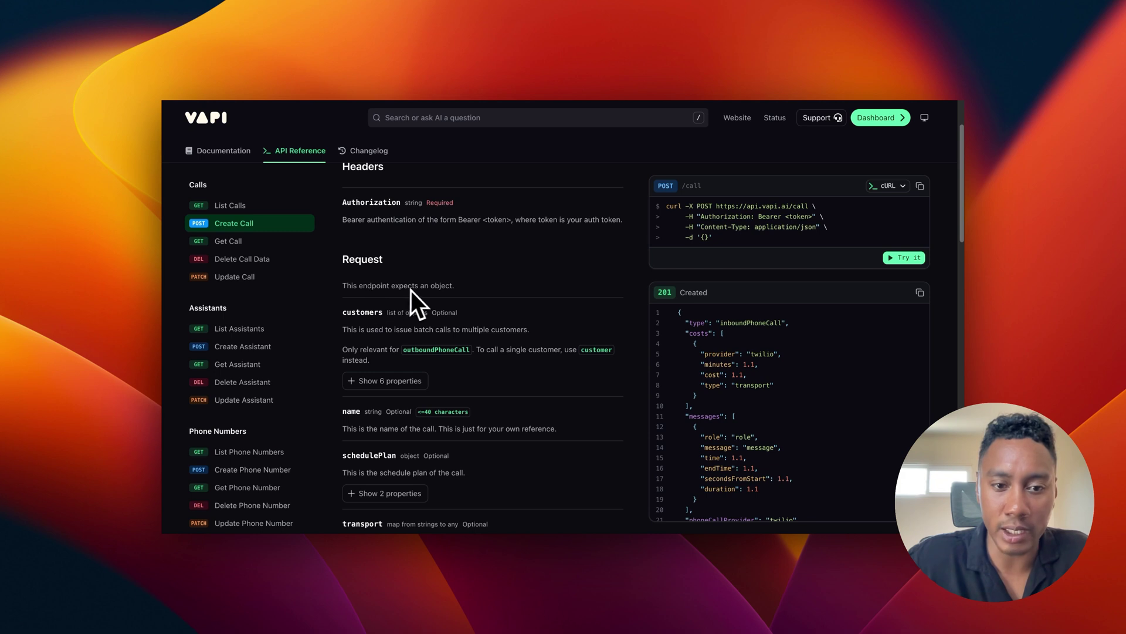
scroll(441, 289, down, 2)
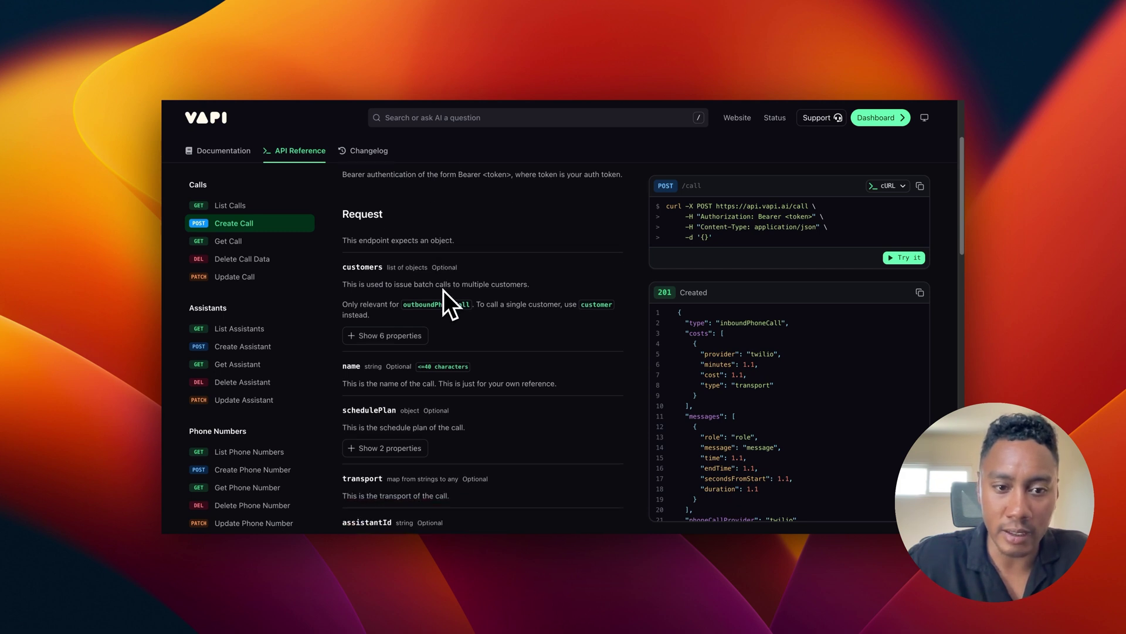
scroll(415, 290, down, 2)
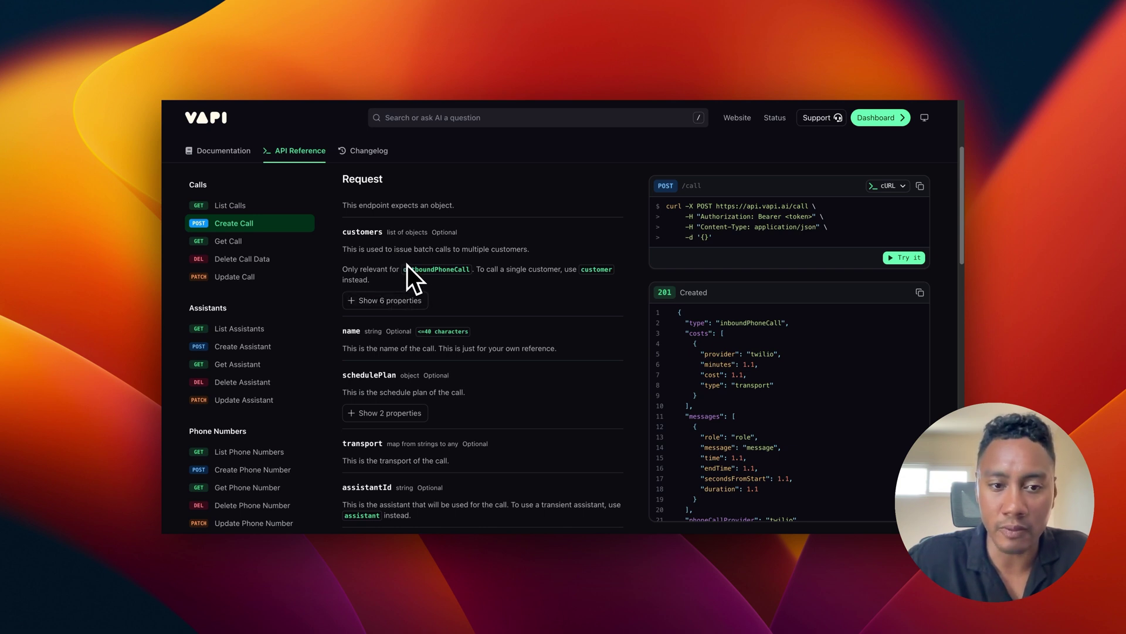
scroll(409, 266, up, 5)
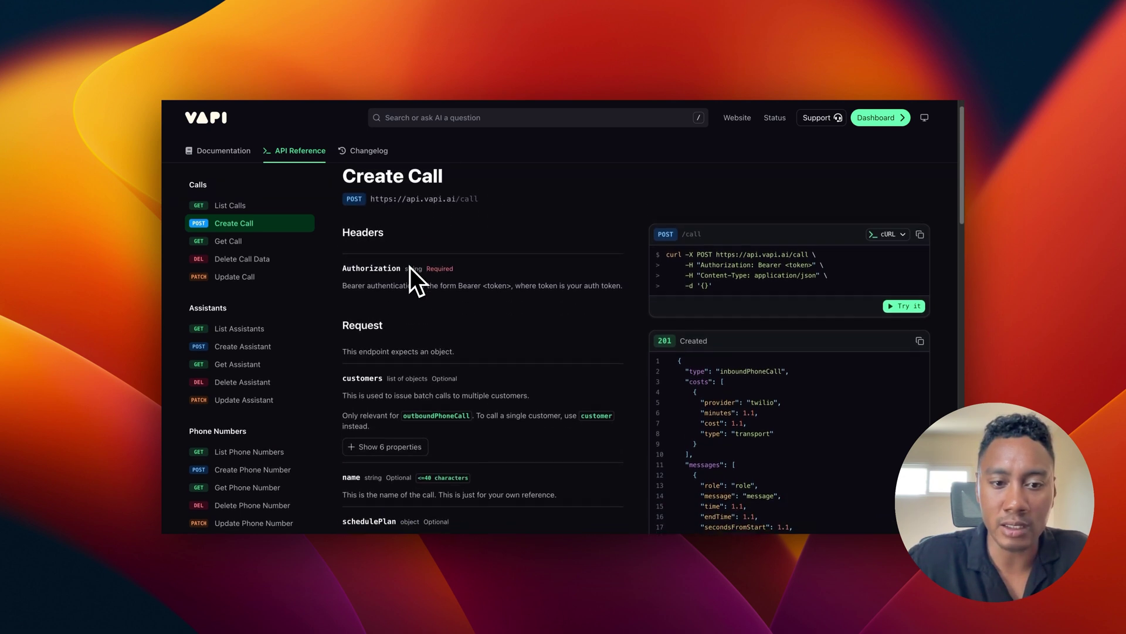
scroll(410, 266, up, 1)
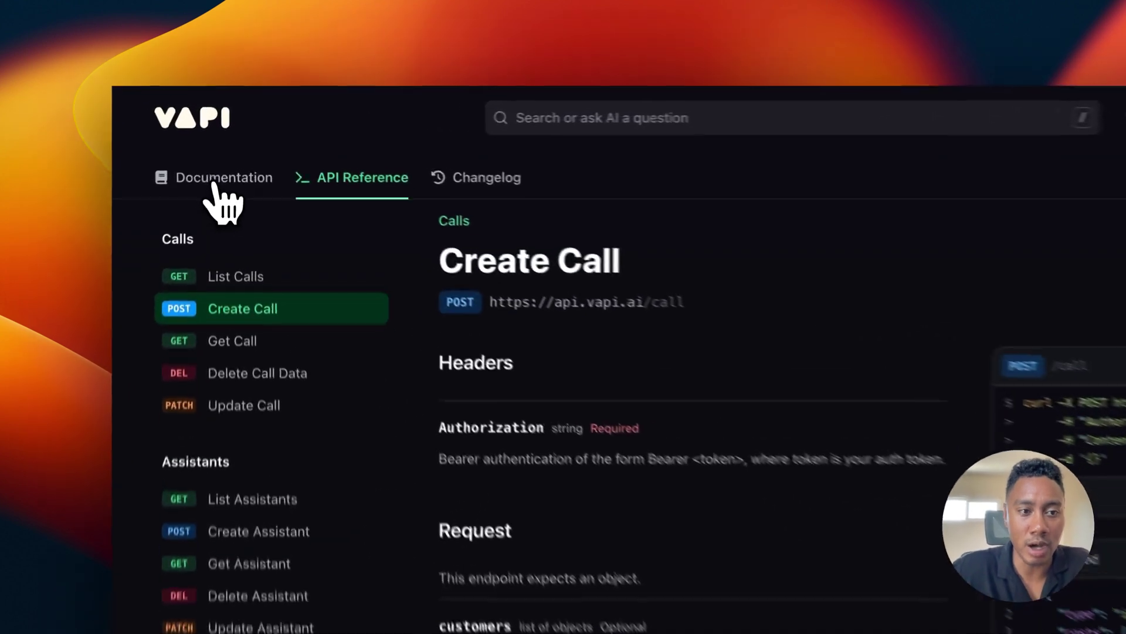
Step: Read Vapi's Dynamic Variables guide under Assistants for how call variables are passed
click(218, 151)
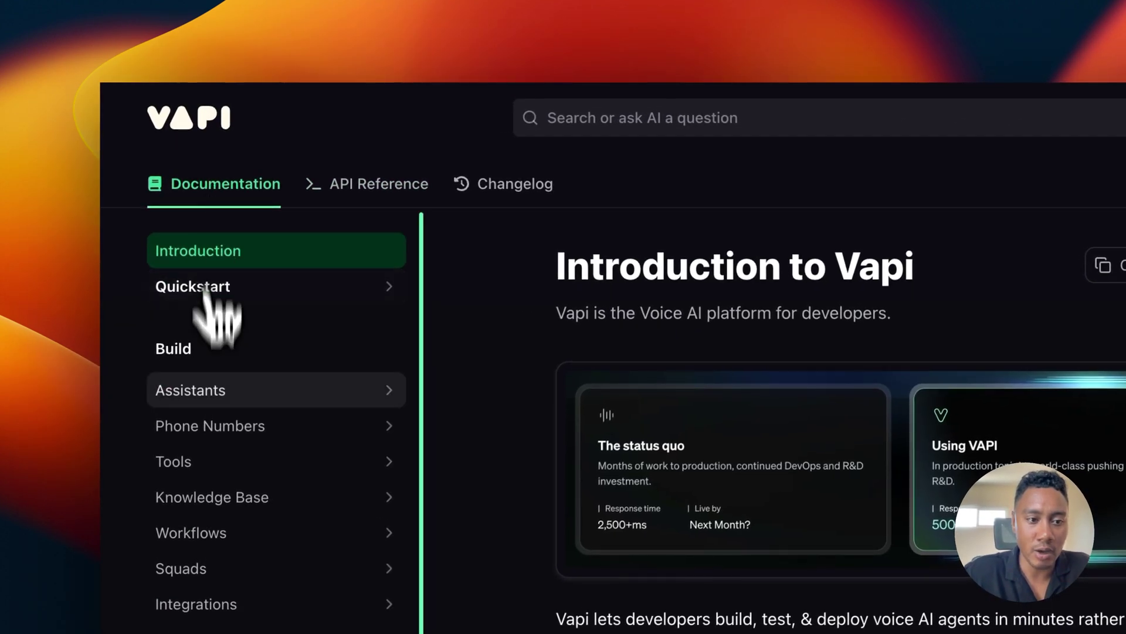
click(210, 394)
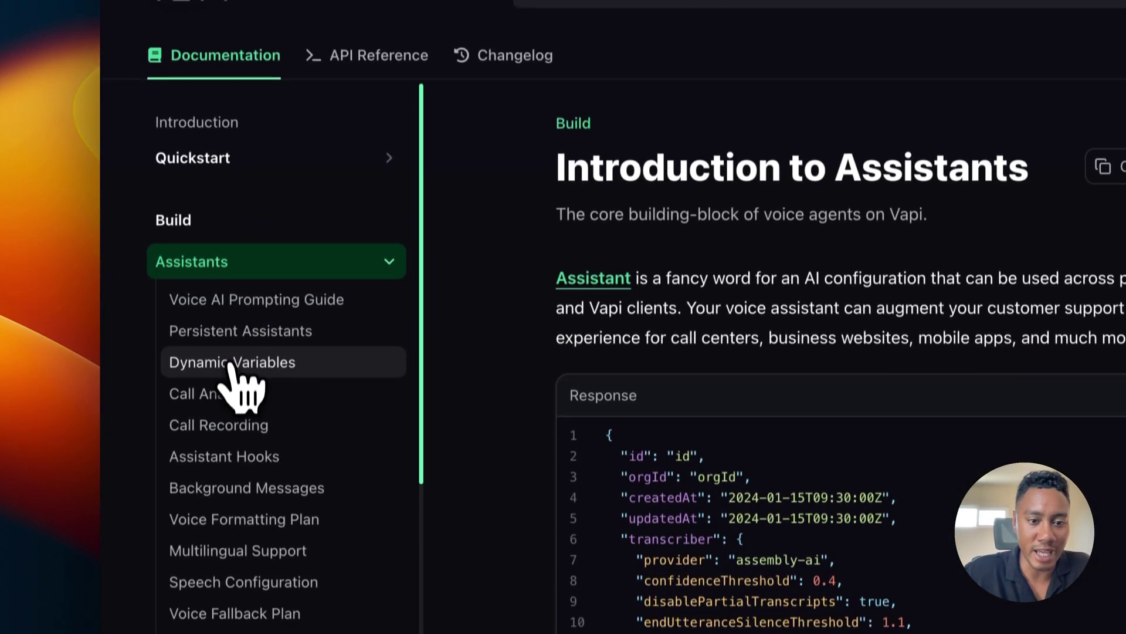
click(230, 491)
scroll(766, 356, down, 10)
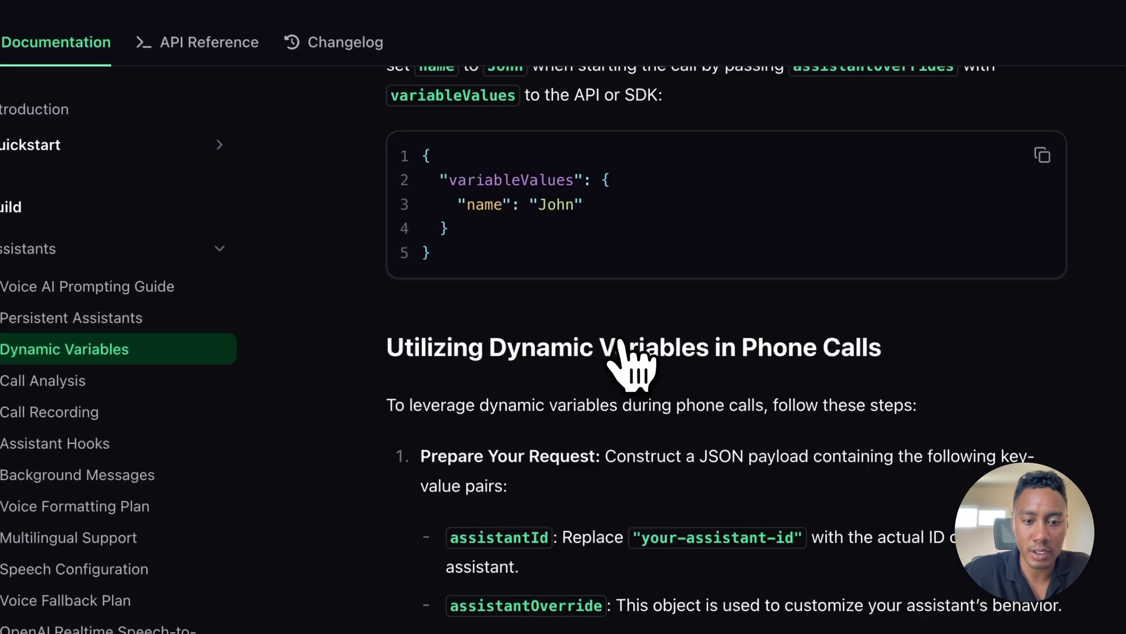
scroll(622, 358, down, 5)
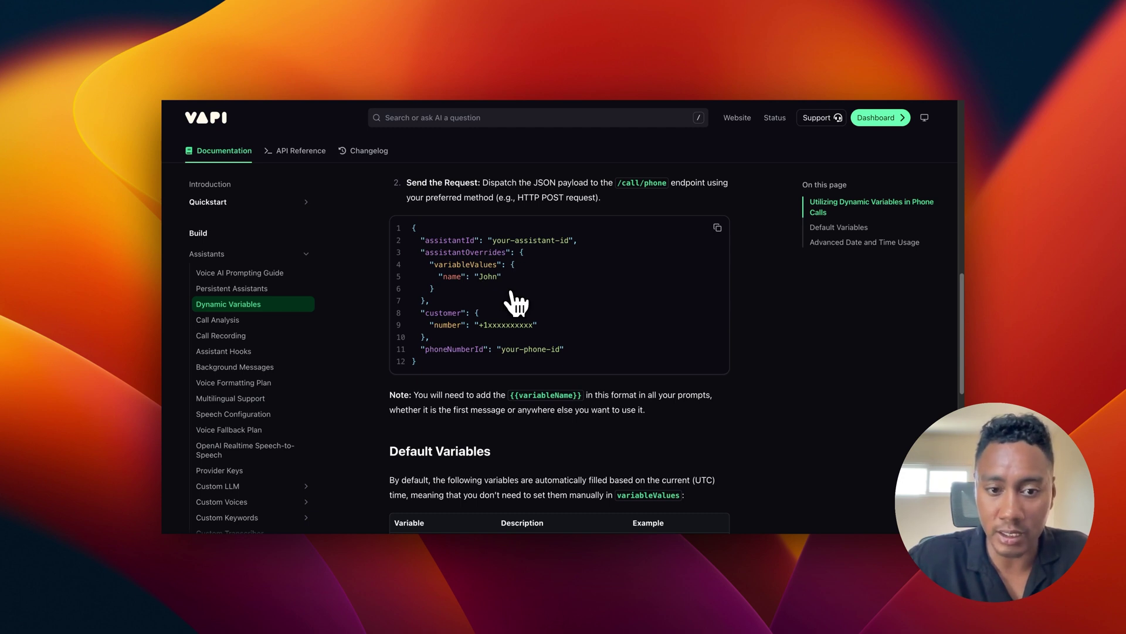
scroll(472, 337, down, 1)
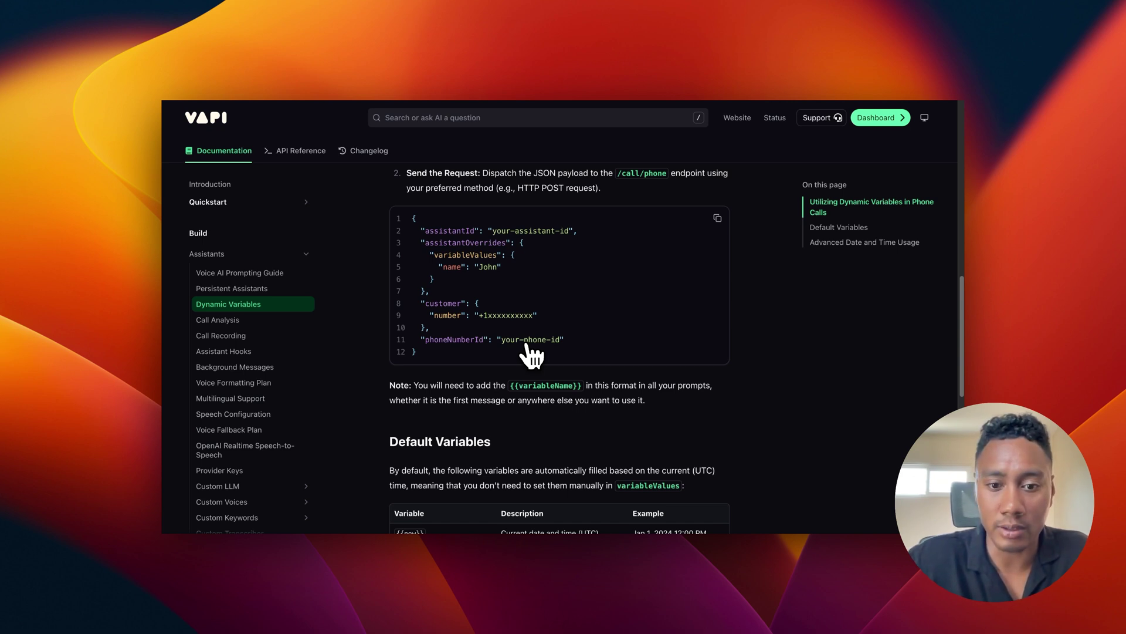
scroll(532, 355, up, 1)
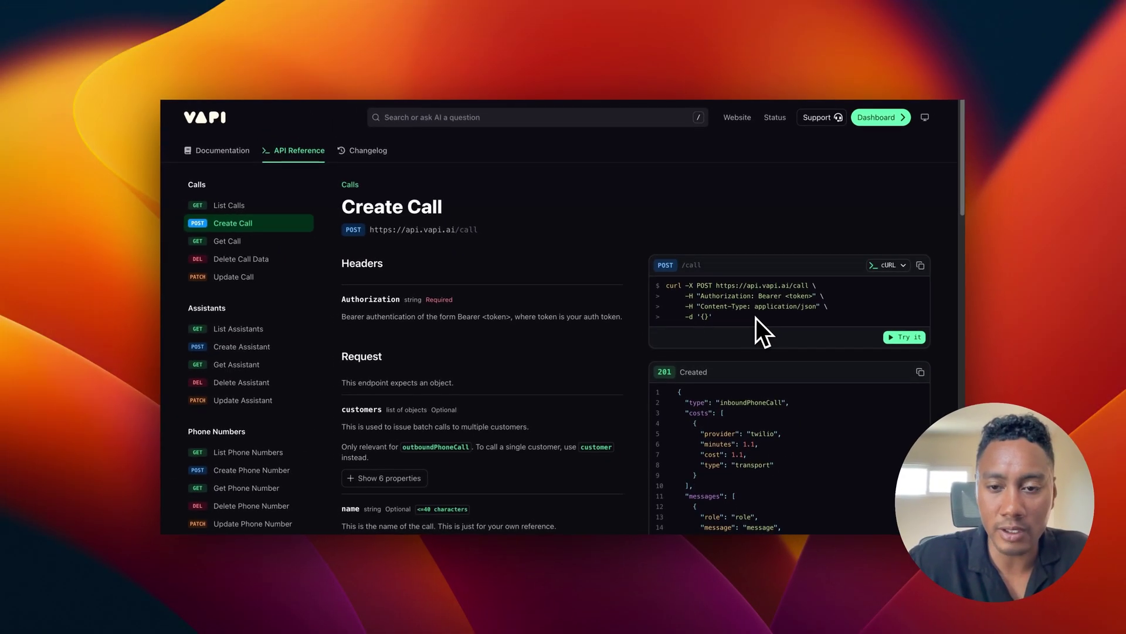
scroll(700, 301, down, 1)
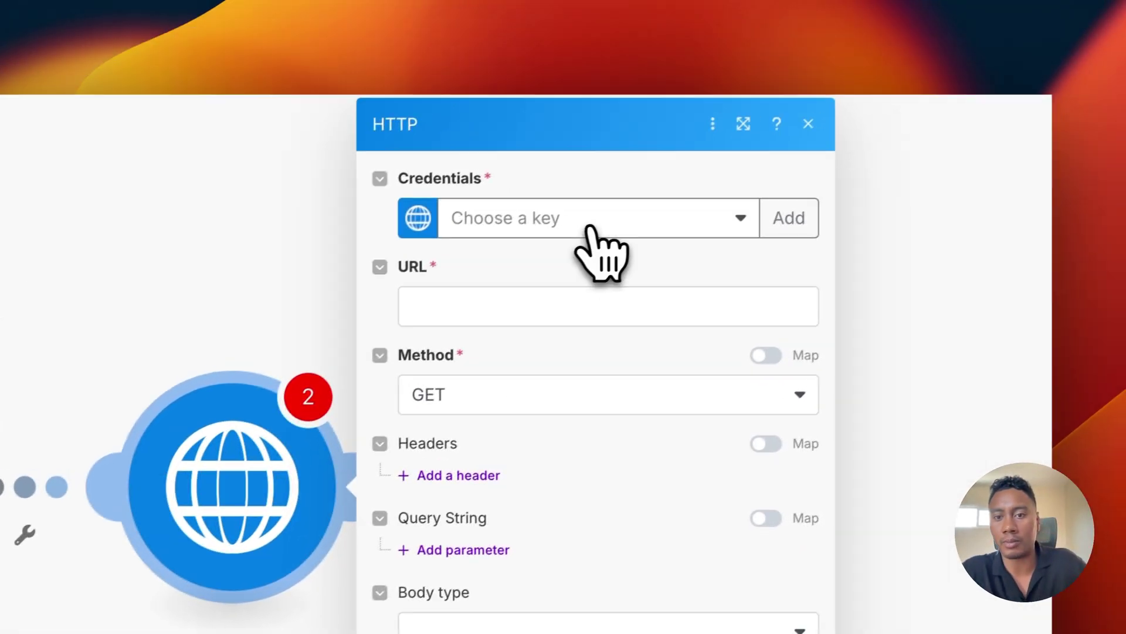
Step: Add a keychain named 'Vapi - Header API KEY' and copy 'Bearer <token>' from Vapi's cURL sample
click(864, 86)
click(730, 222)
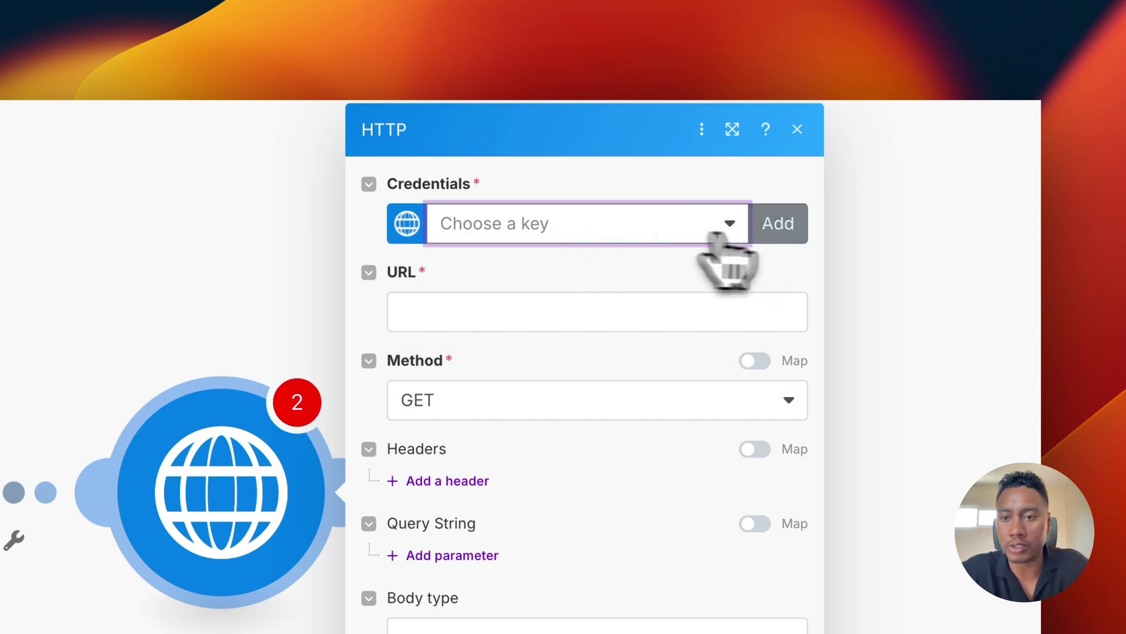
click(783, 234)
click(501, 222)
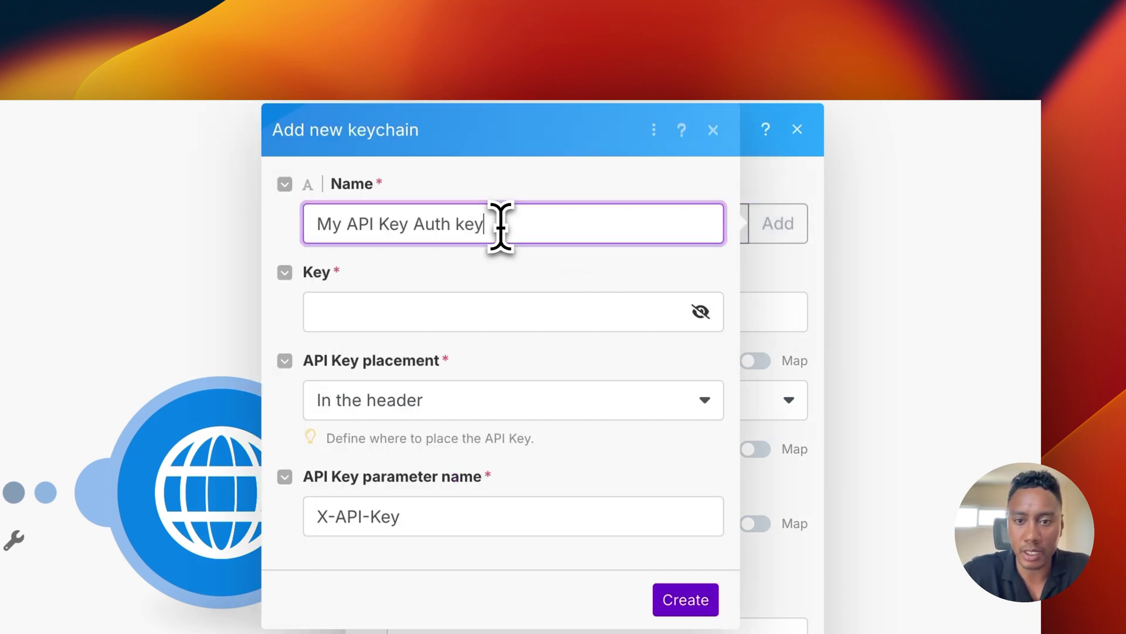
key(super+a)
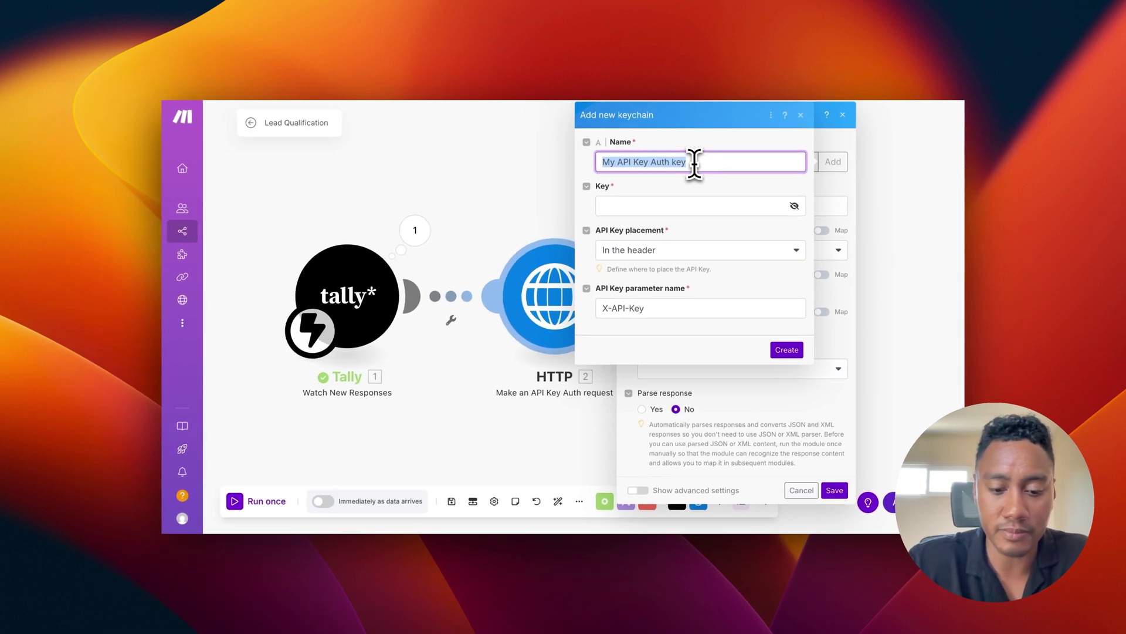
text(Vapi - Header API KEY)
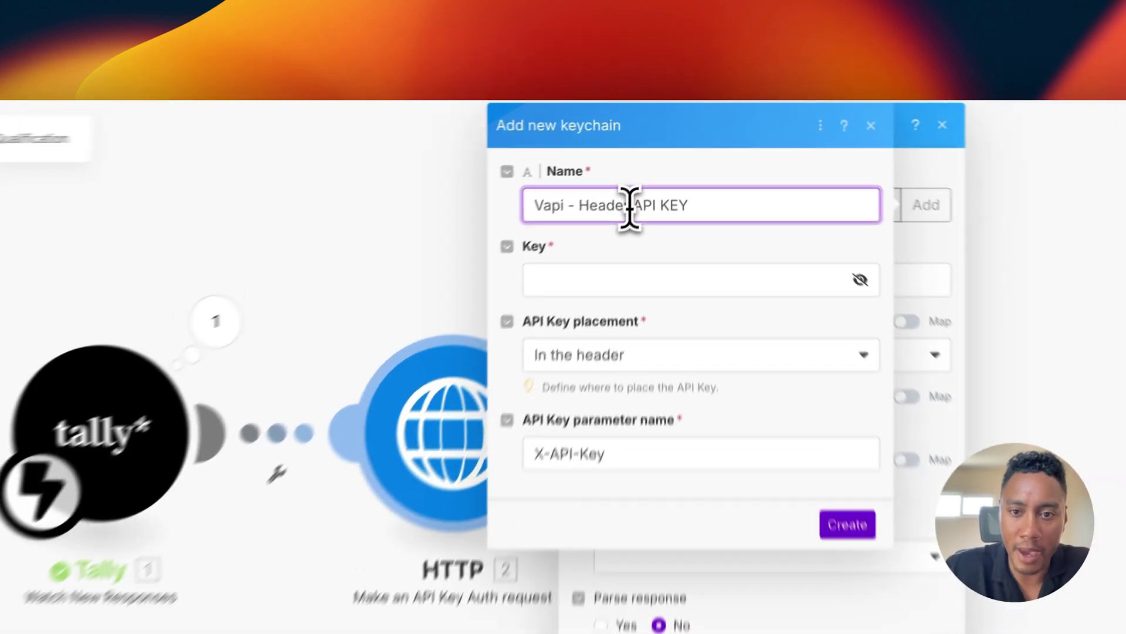
drag(629, 208, 579, 207)
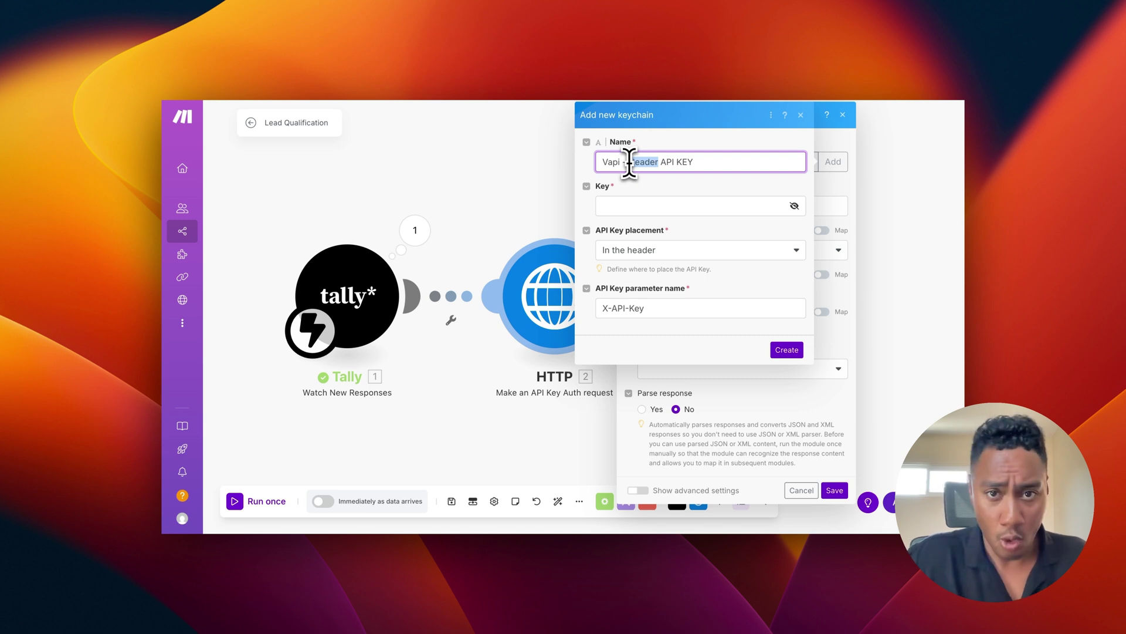
double_click(639, 162)
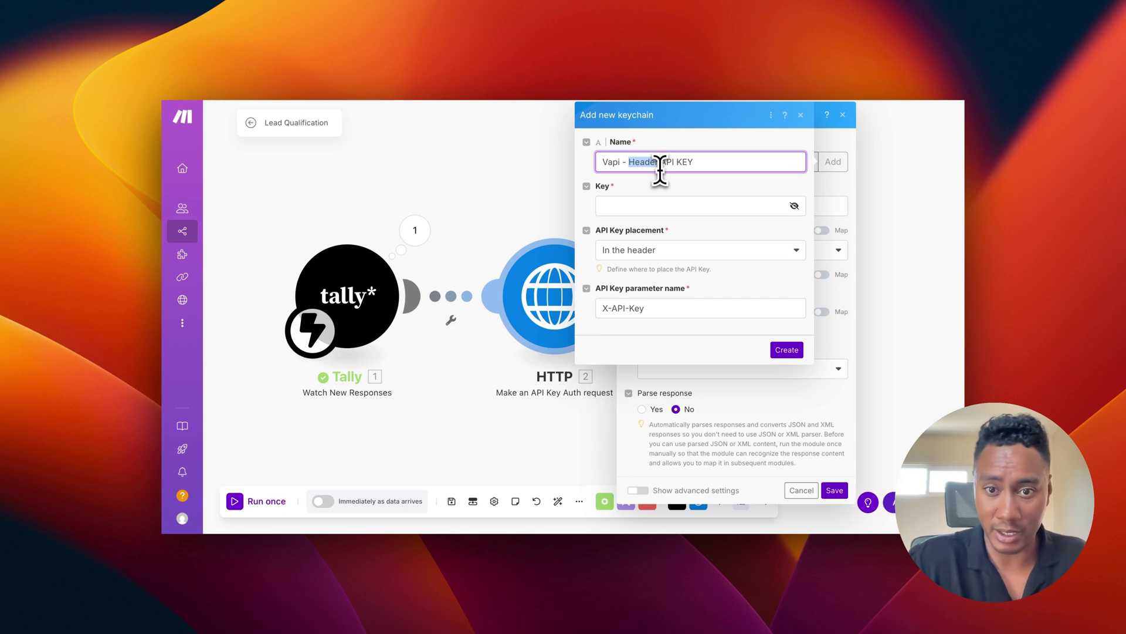
click(660, 206)
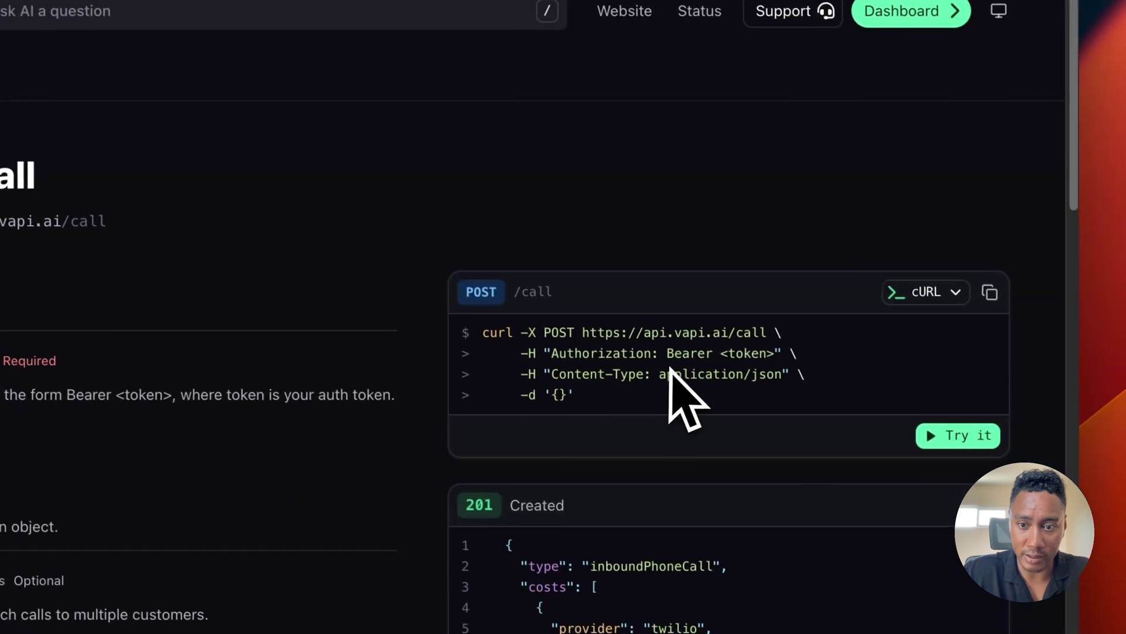
drag(769, 351, 661, 350)
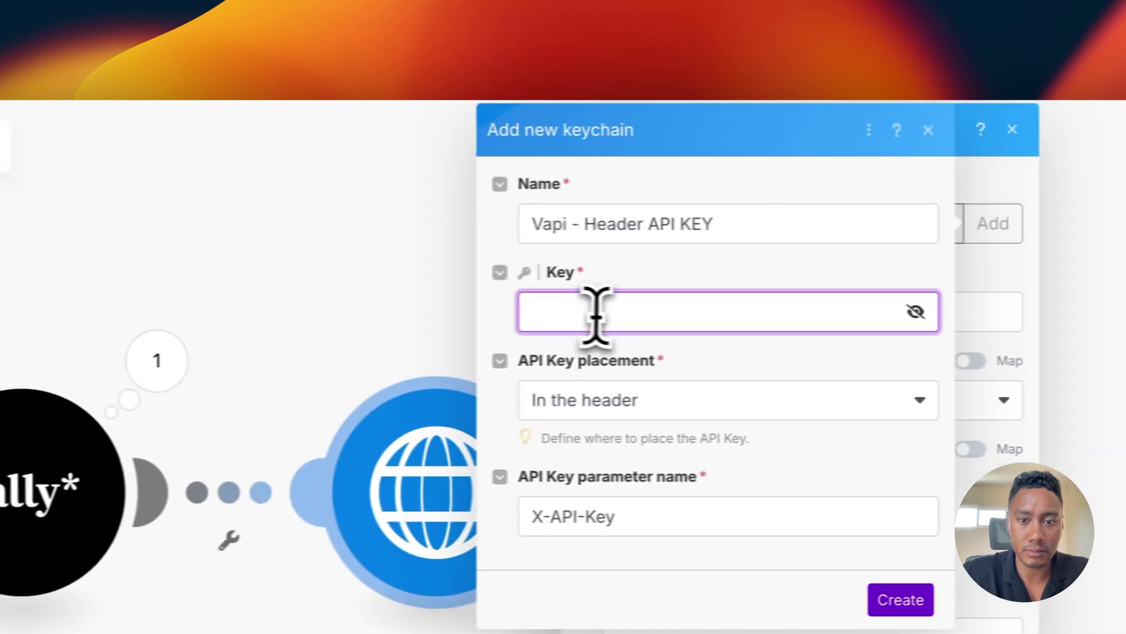
Step: Paste 'Bearer <token>' into the keychain Key and trim it to just 'Bearer '
key(super+v)
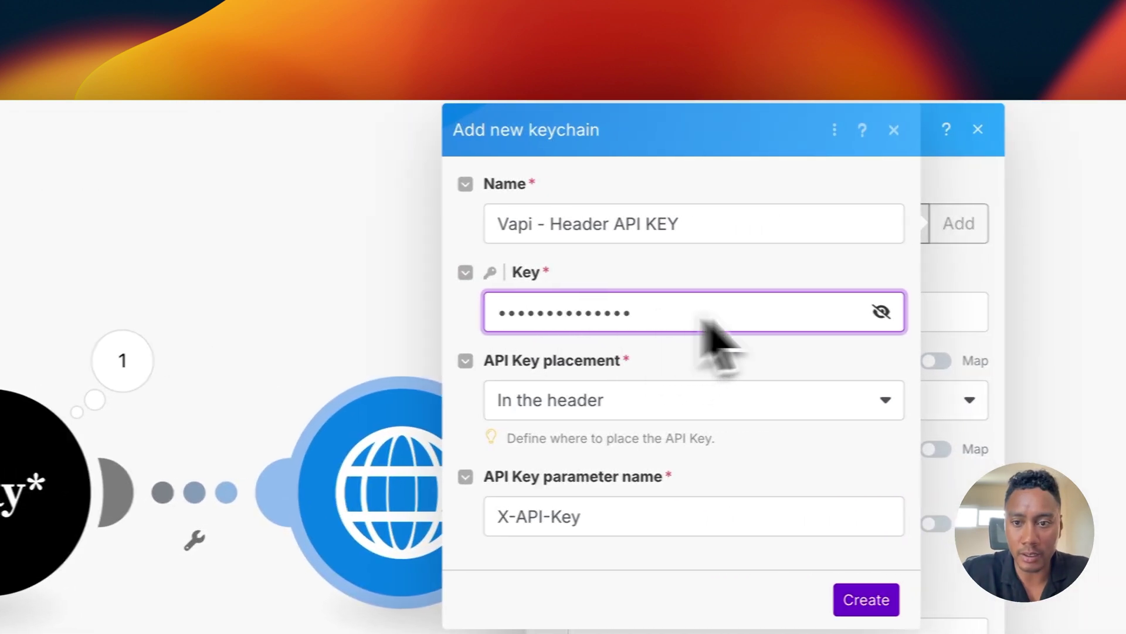
click(881, 311)
drag(622, 314, 557, 318)
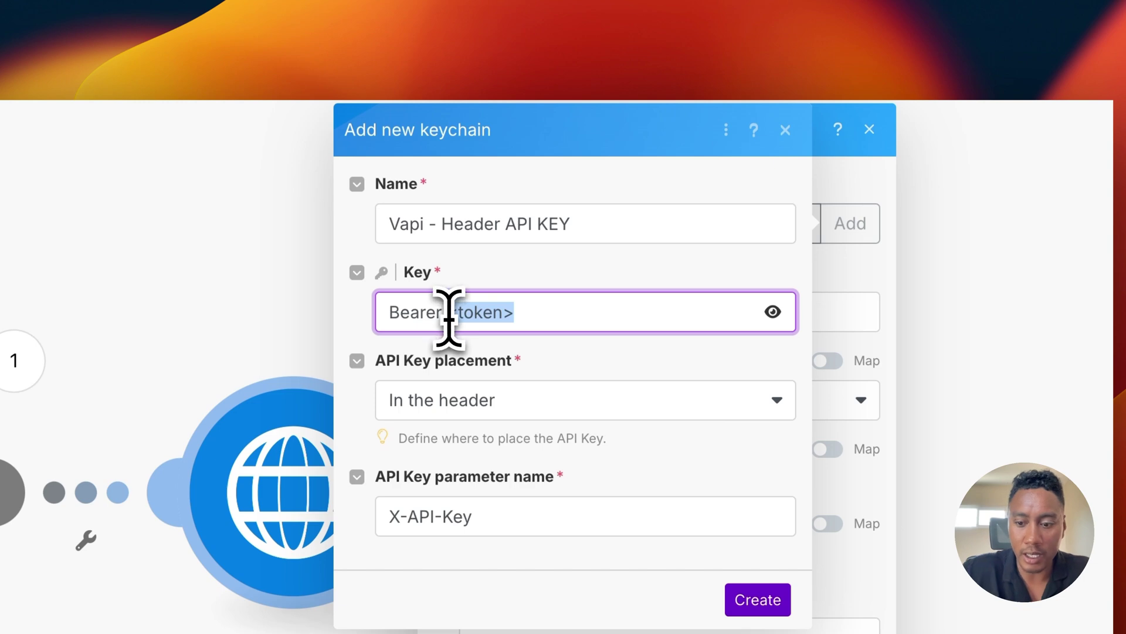
key(BackSpace)
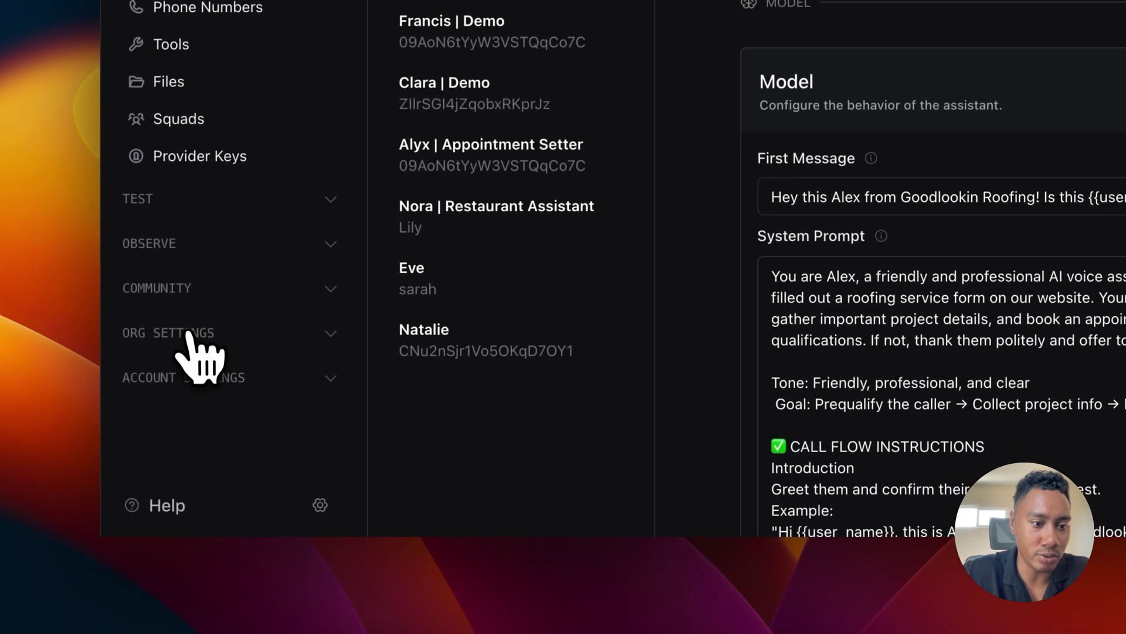
Step: Copy the Private API Key from Vapi's Org Settings > API Keys page
click(187, 332)
scroll(191, 363, down, 3)
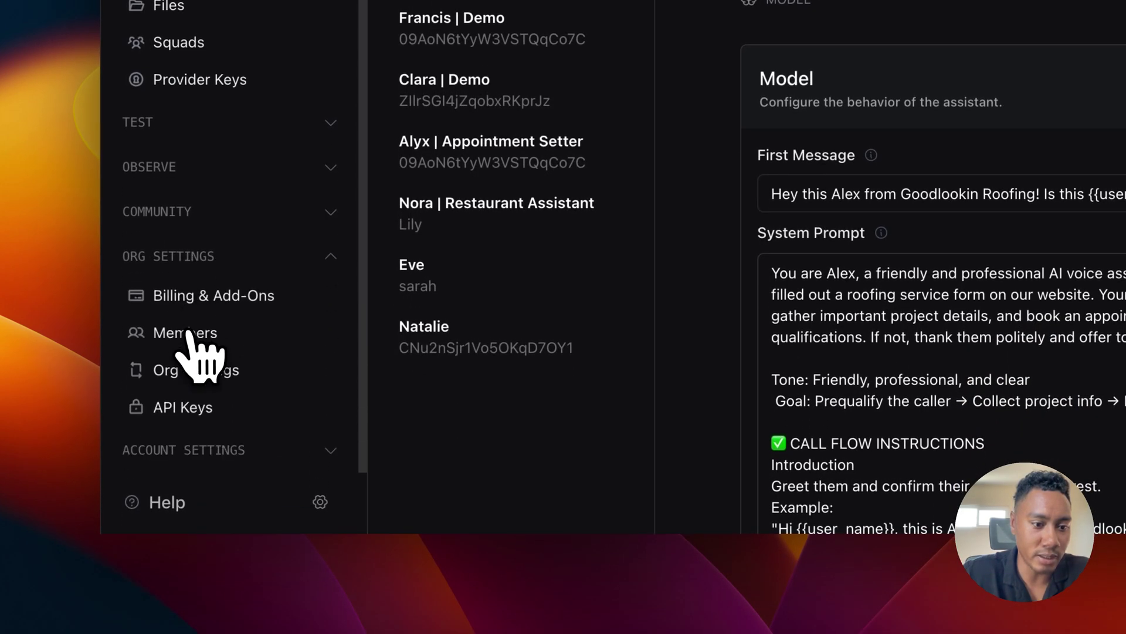
click(185, 411)
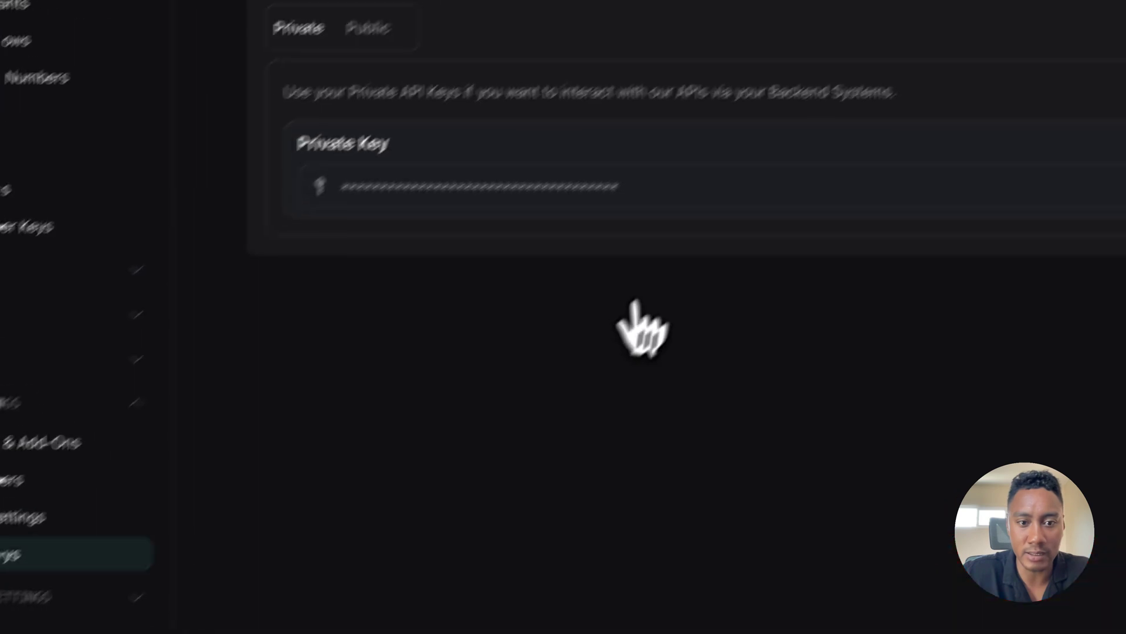
click(672, 280)
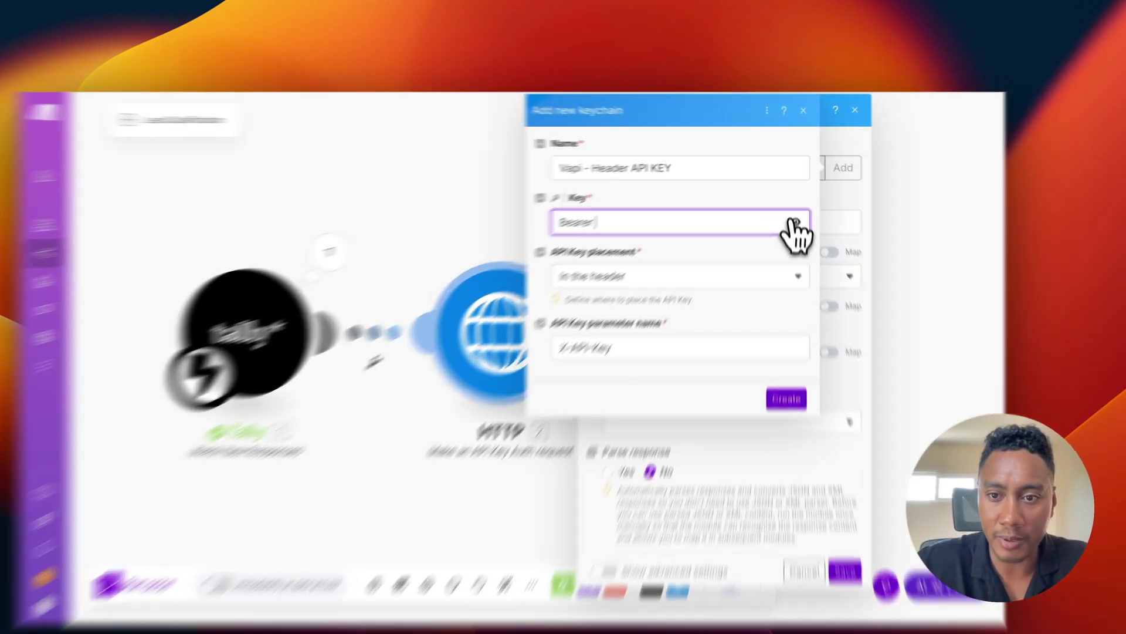
Step: Append the private API key after Bearer, name the parameter Authorization, and create the keychain
click(795, 206)
key(super+v)
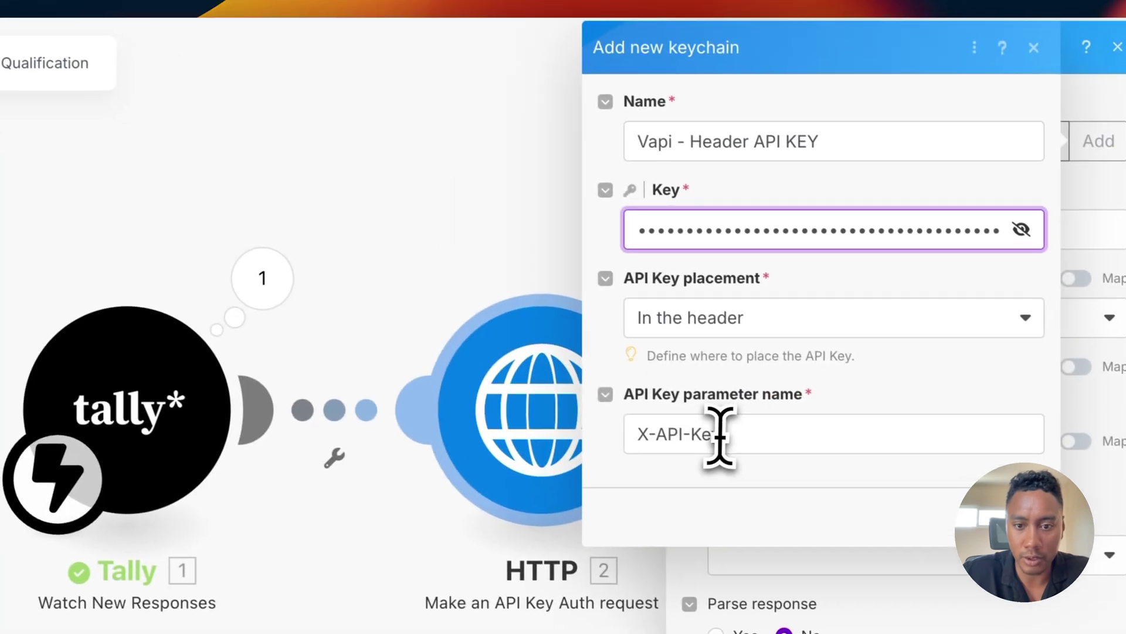
drag(720, 434, 641, 434)
text(Authorization)
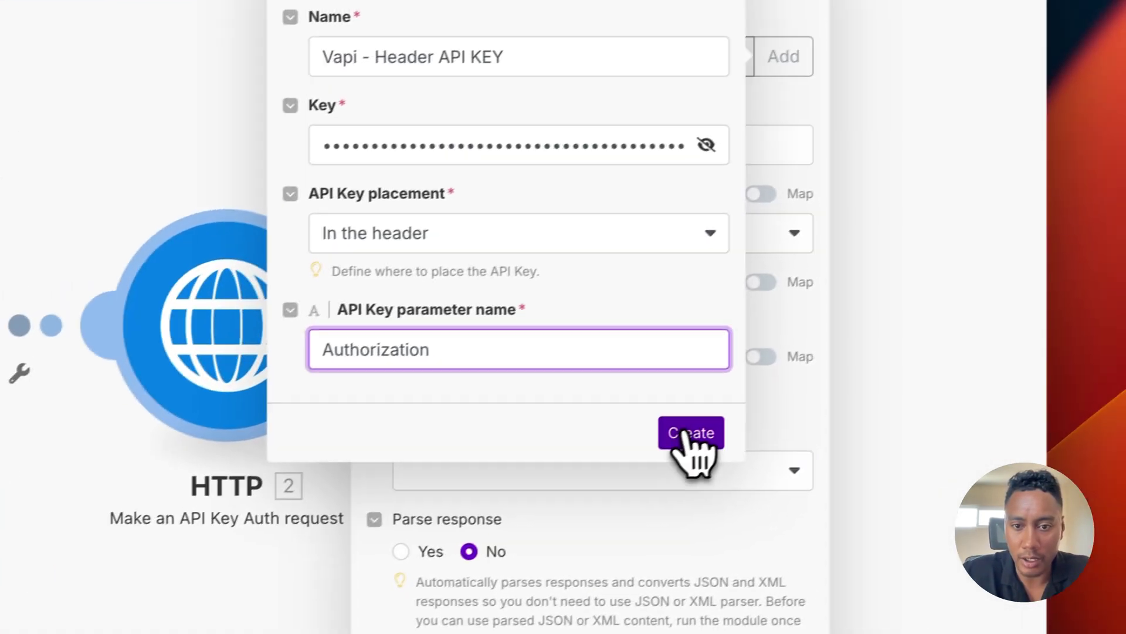
click(798, 385)
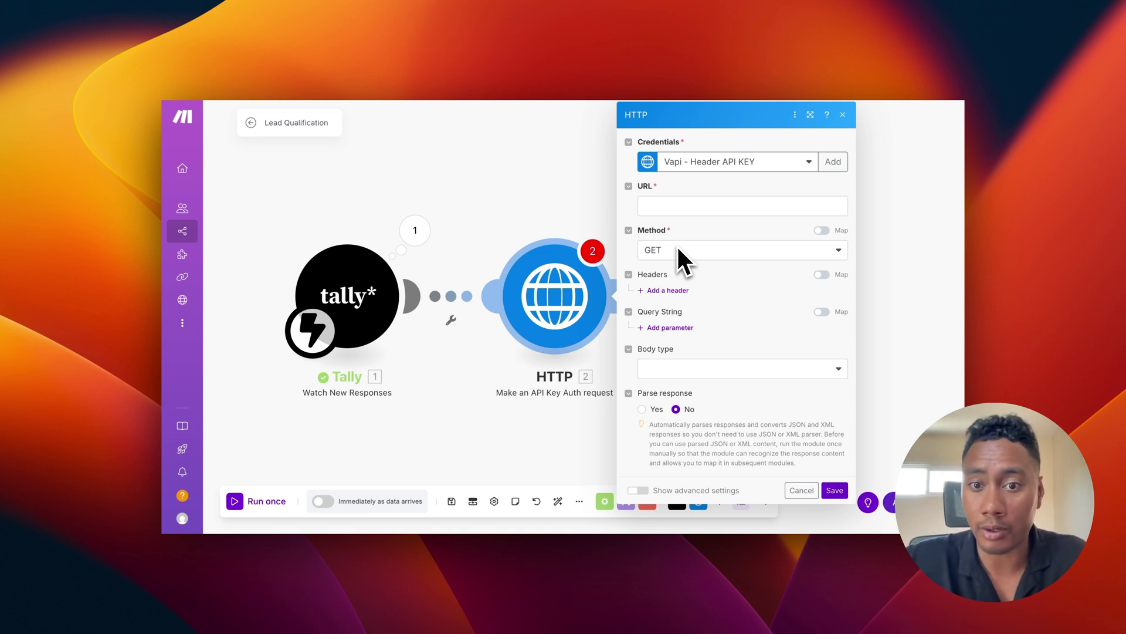
click(675, 205)
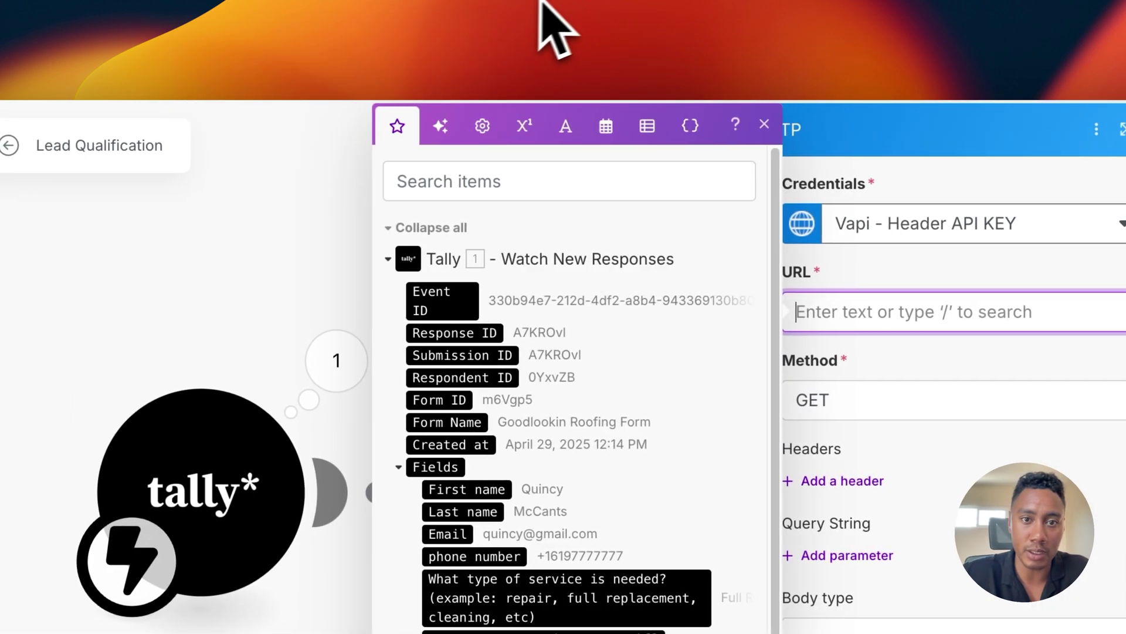
click(554, 23)
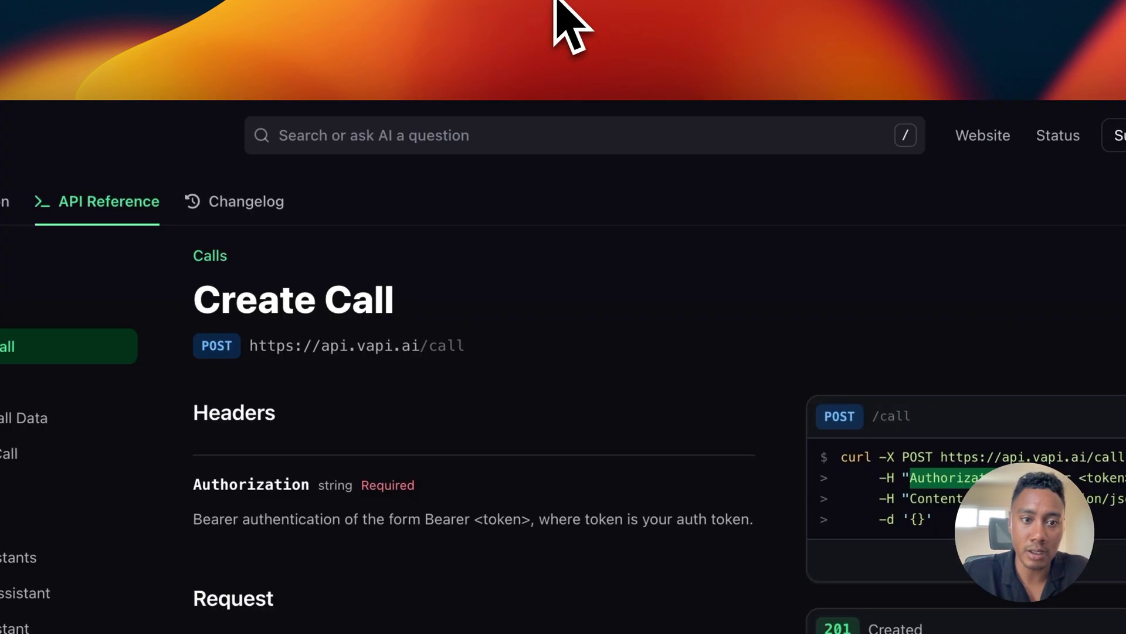
click(539, 346)
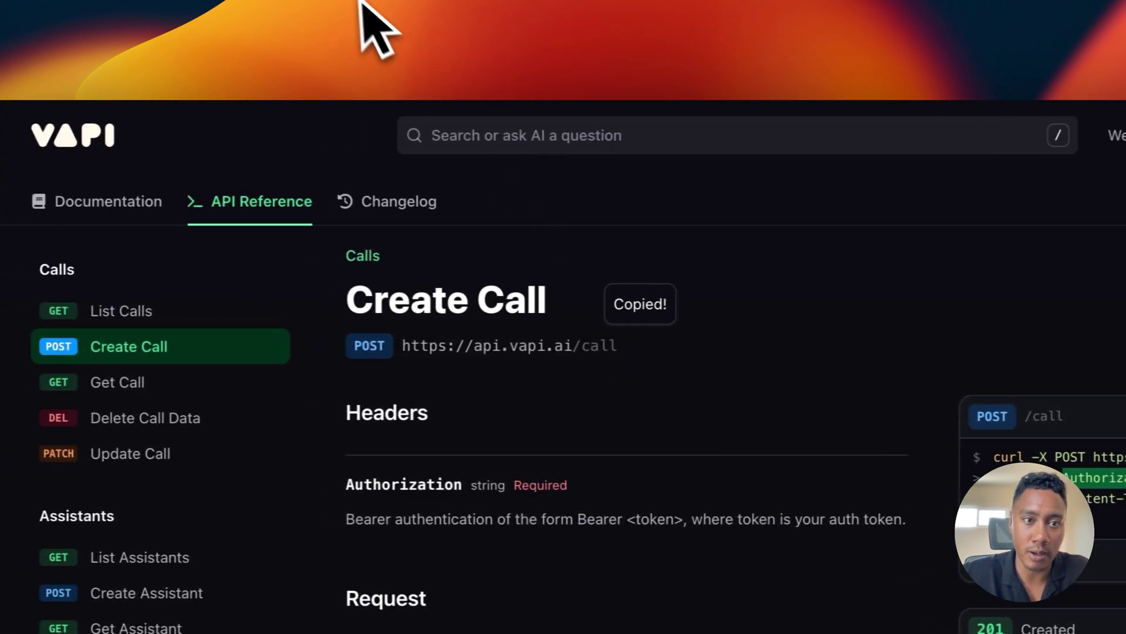
click(361, 3)
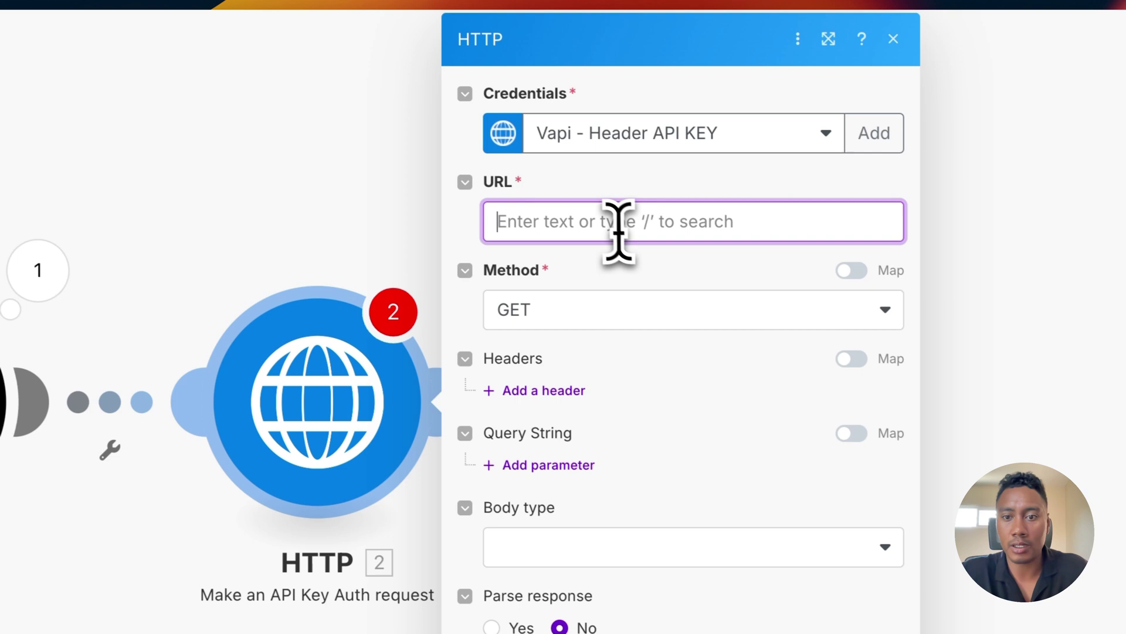
click(1085, 312)
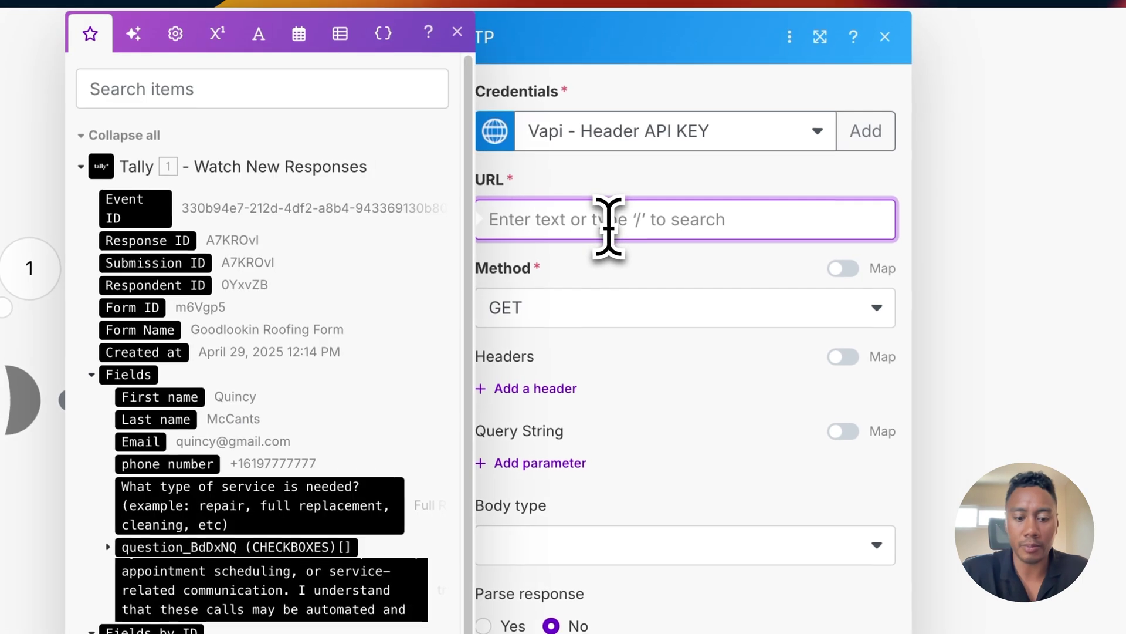
key(super+v)
Step: Set the request method to POST and add a blank header entry
click(572, 317)
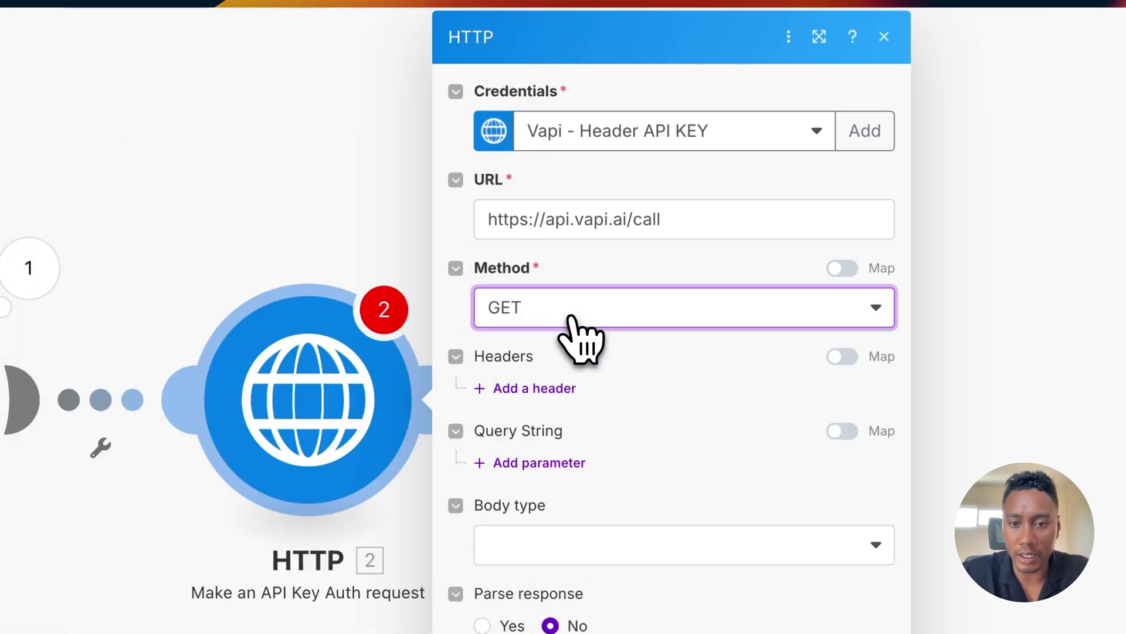
click(543, 440)
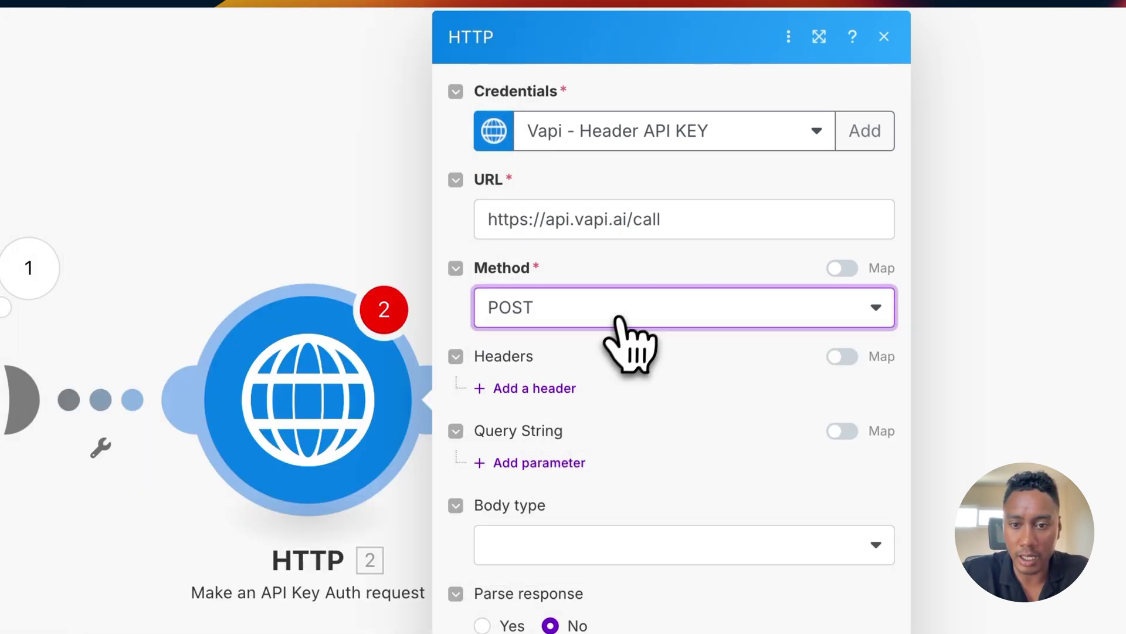
click(632, 341)
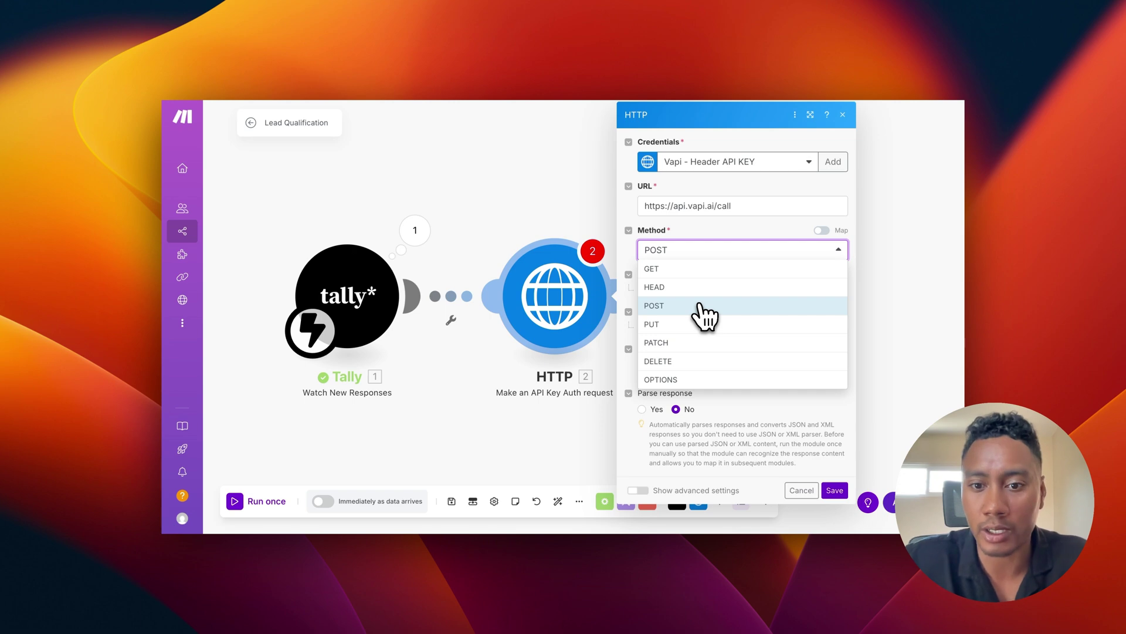
click(699, 305)
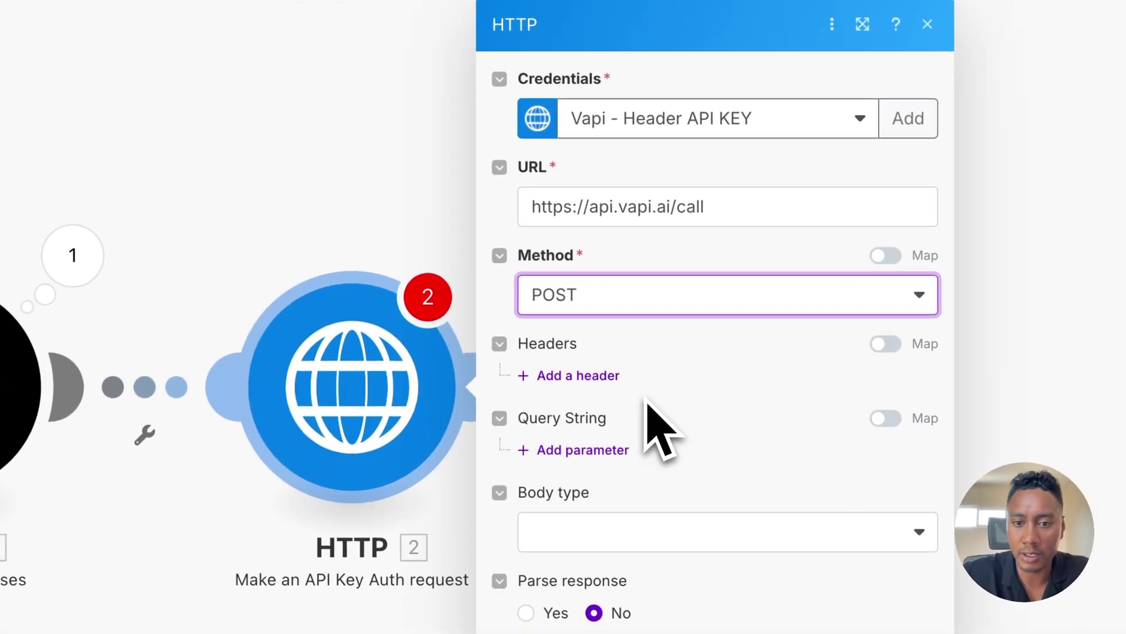
click(597, 378)
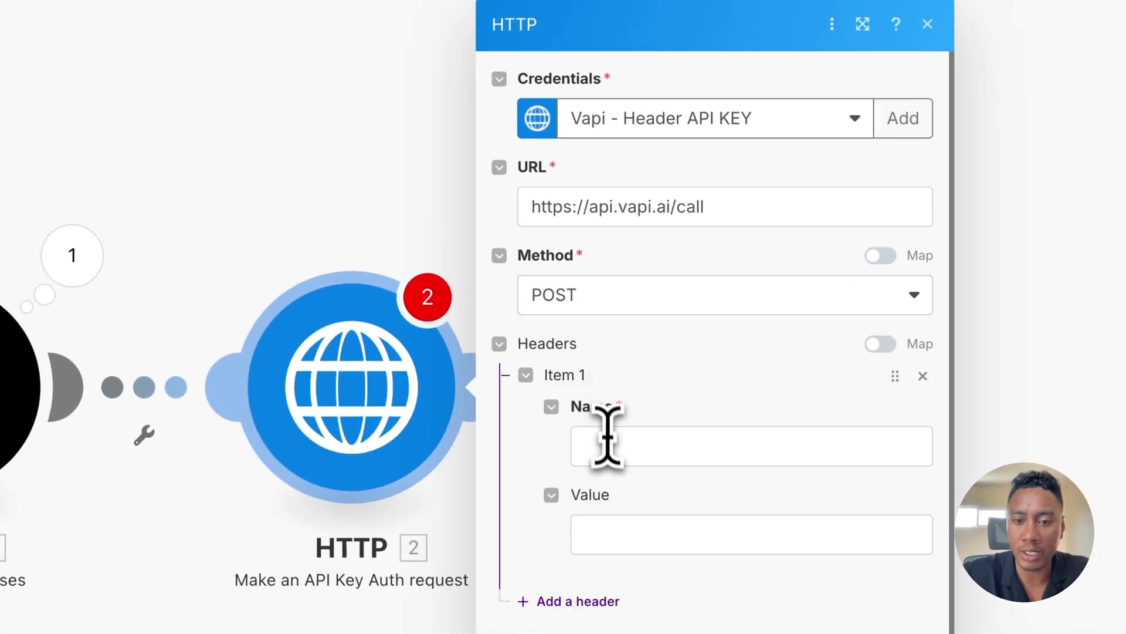
Step: Fill the header with Content-Type: application/json copied from Vapi's cURL example
click(609, 444)
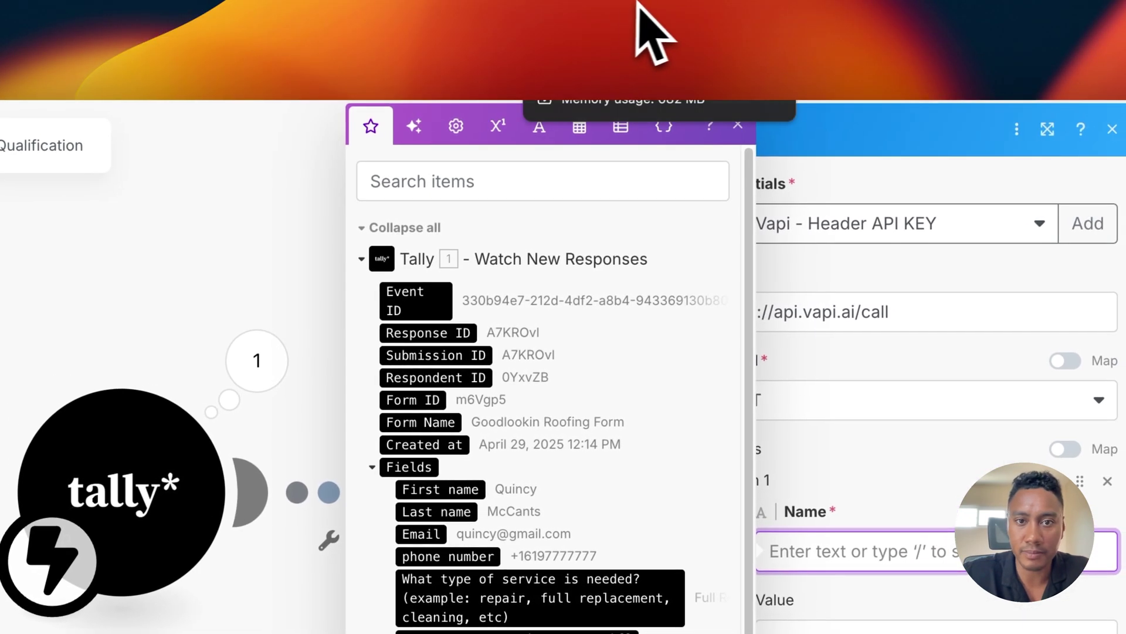
key(ctrl+Tab)
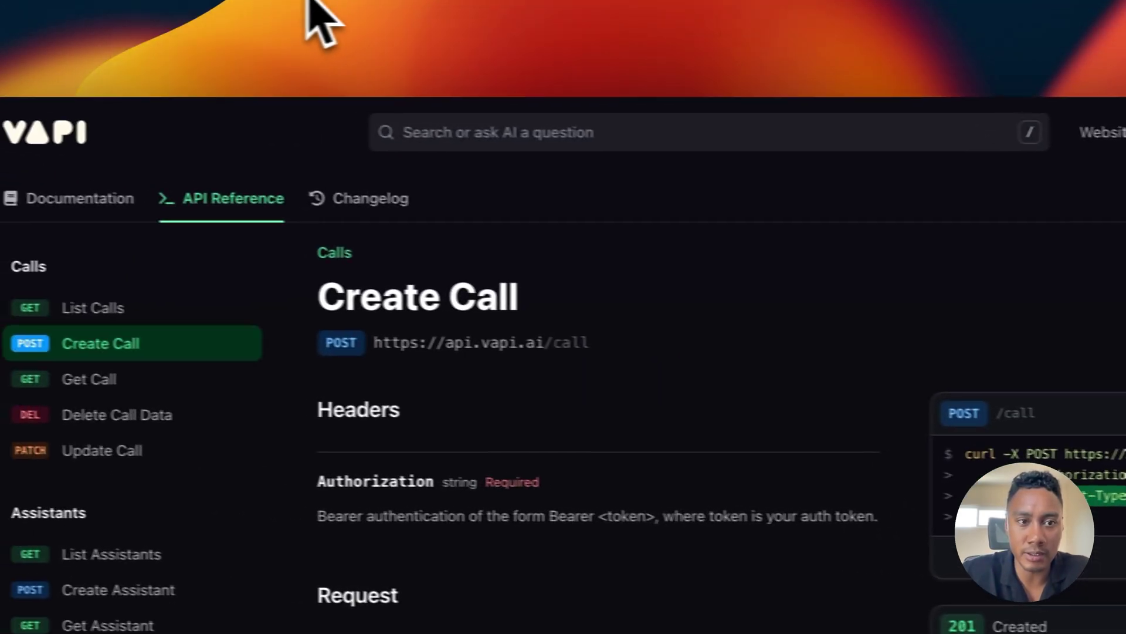
key(ctrl+Tab)
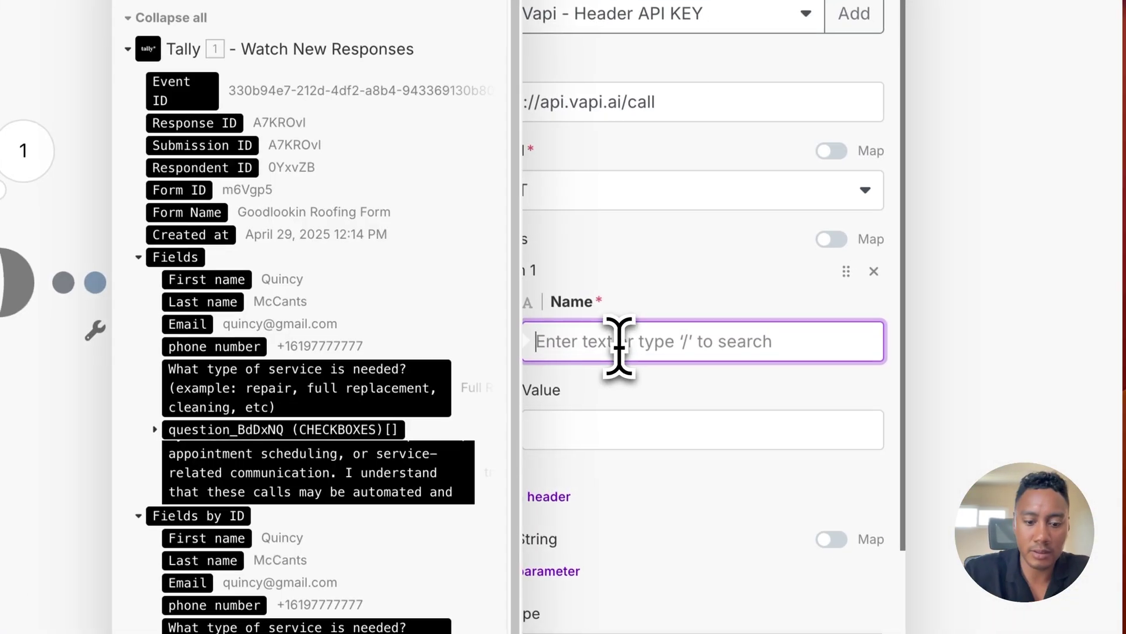
key(ctrl+v)
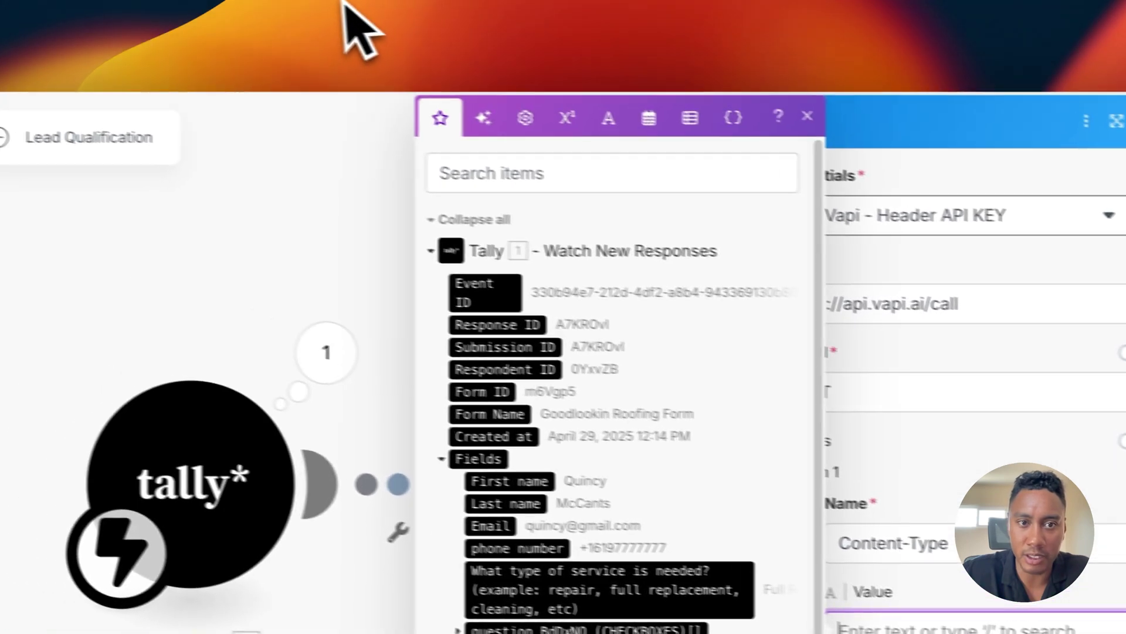
key(ctrl+Tab)
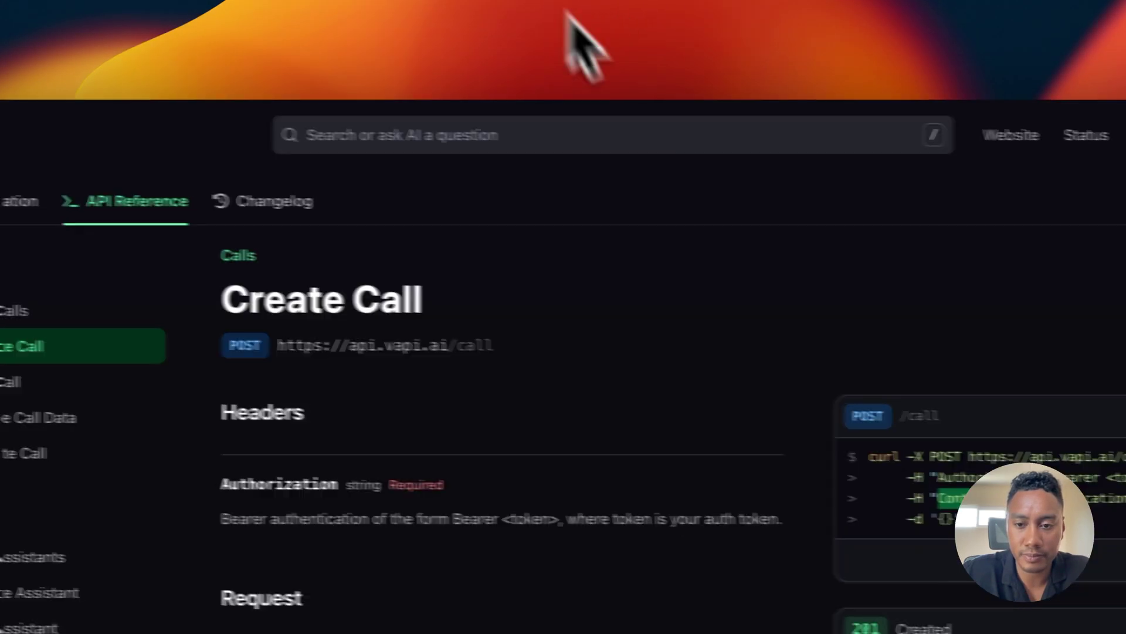
drag(782, 409, 672, 409)
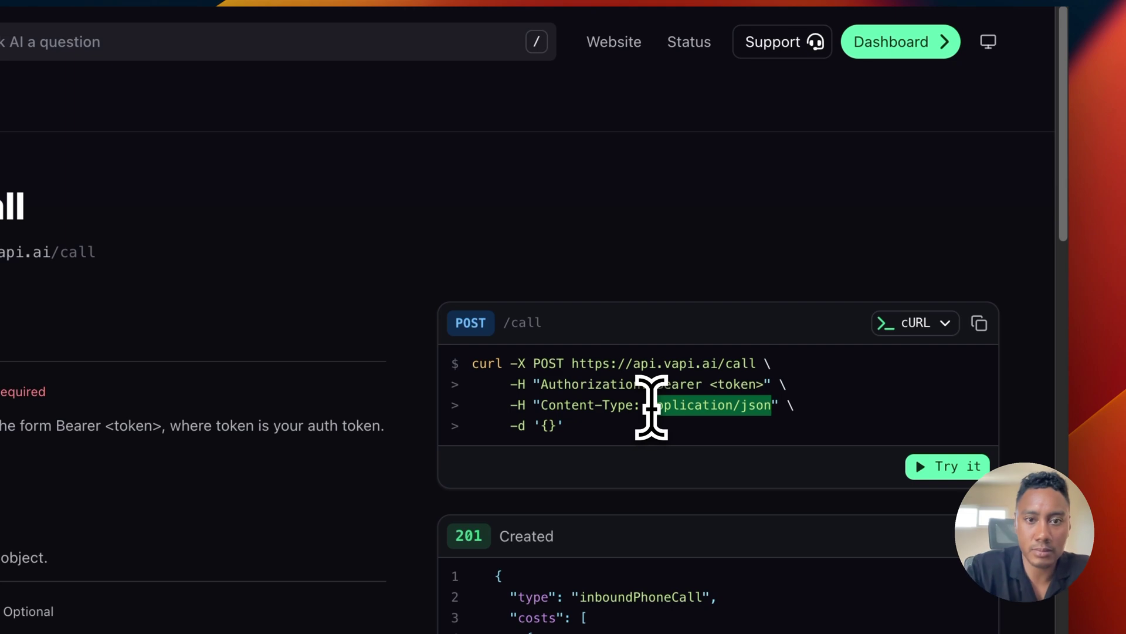
key(ctrl+Tab)
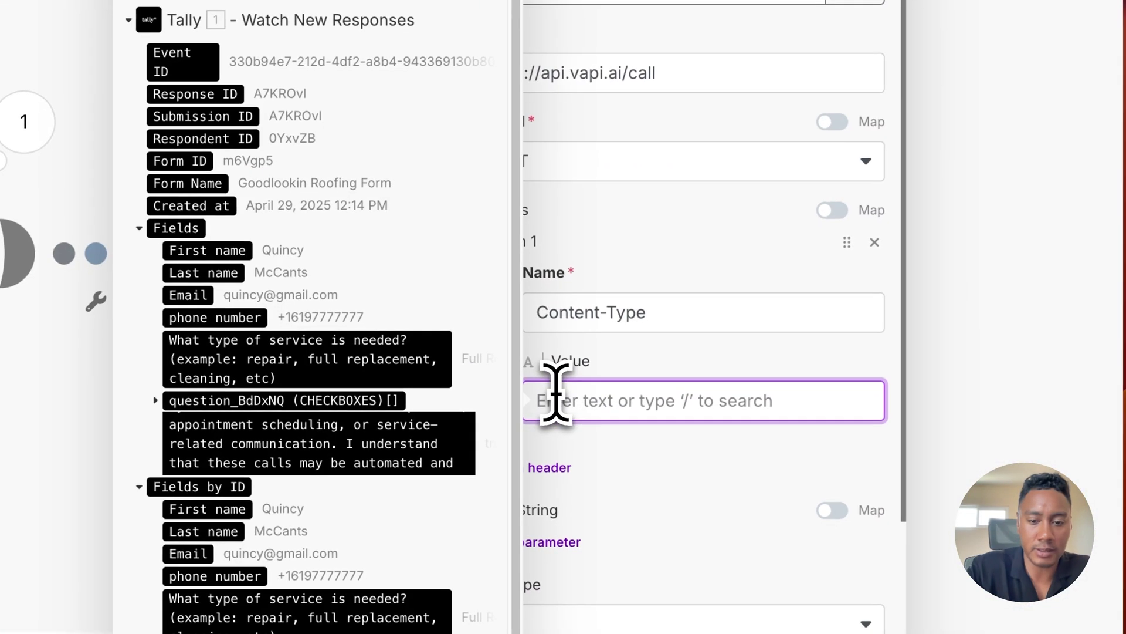
key(ctrl+v)
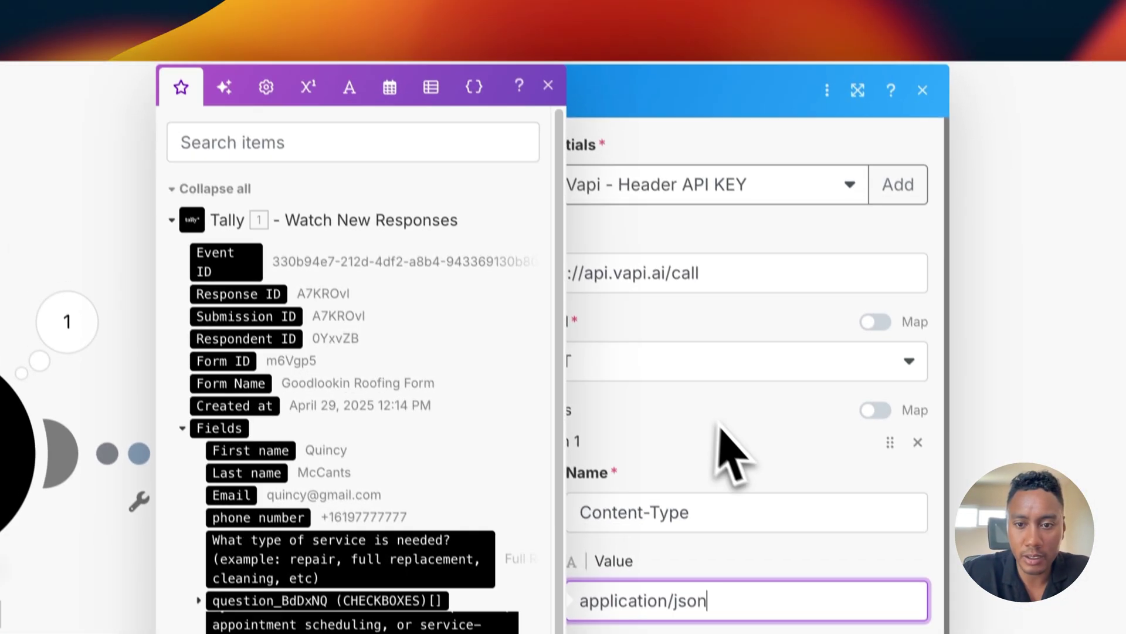
click(685, 287)
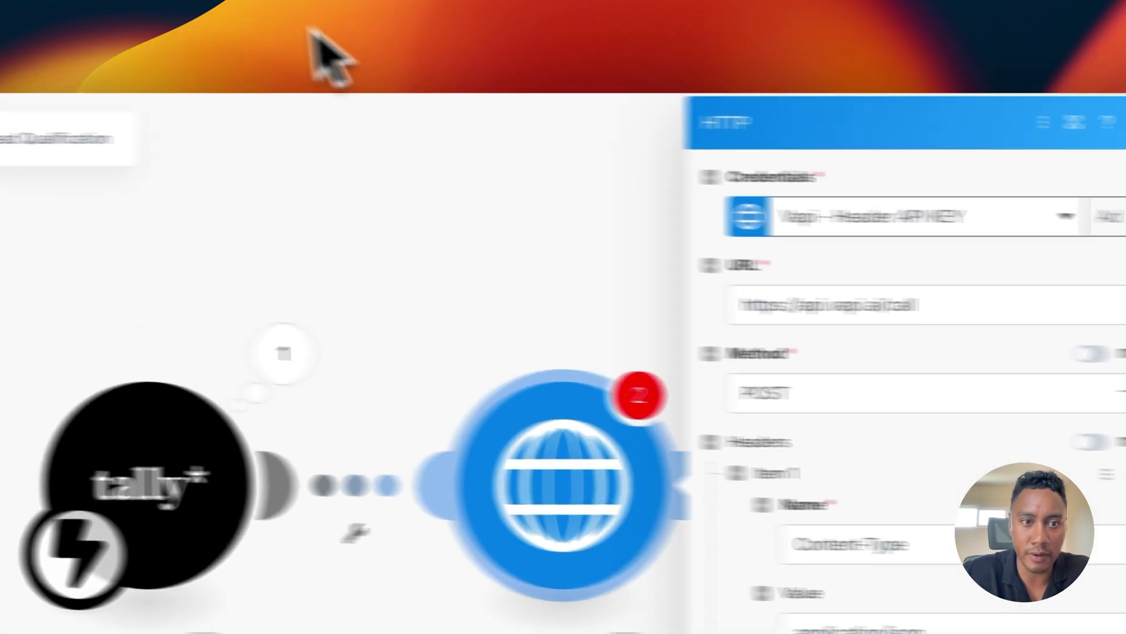
key(ctrl+Tab)
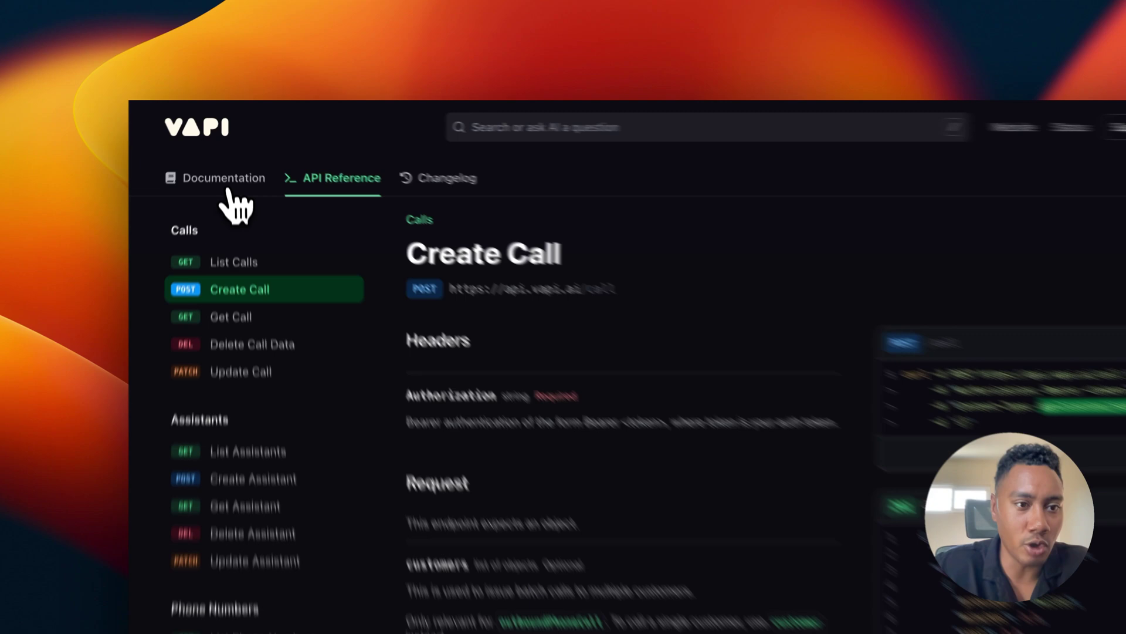
Step: Copy the example call JSON from Vapi's Assistants > Dynamic Variables documentation page
click(232, 151)
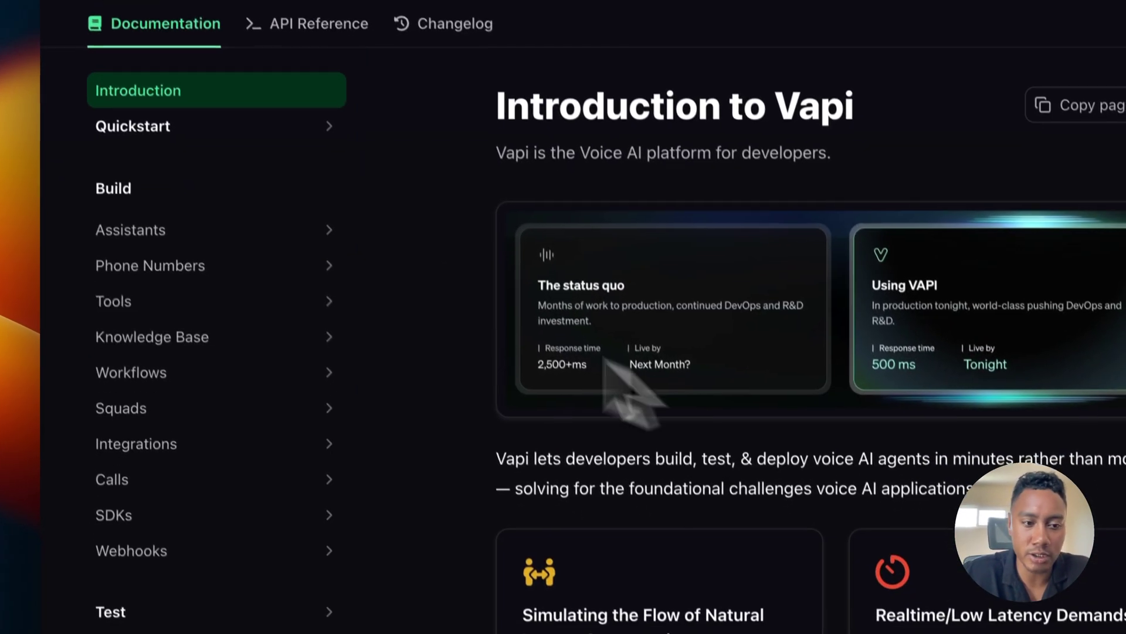
click(205, 230)
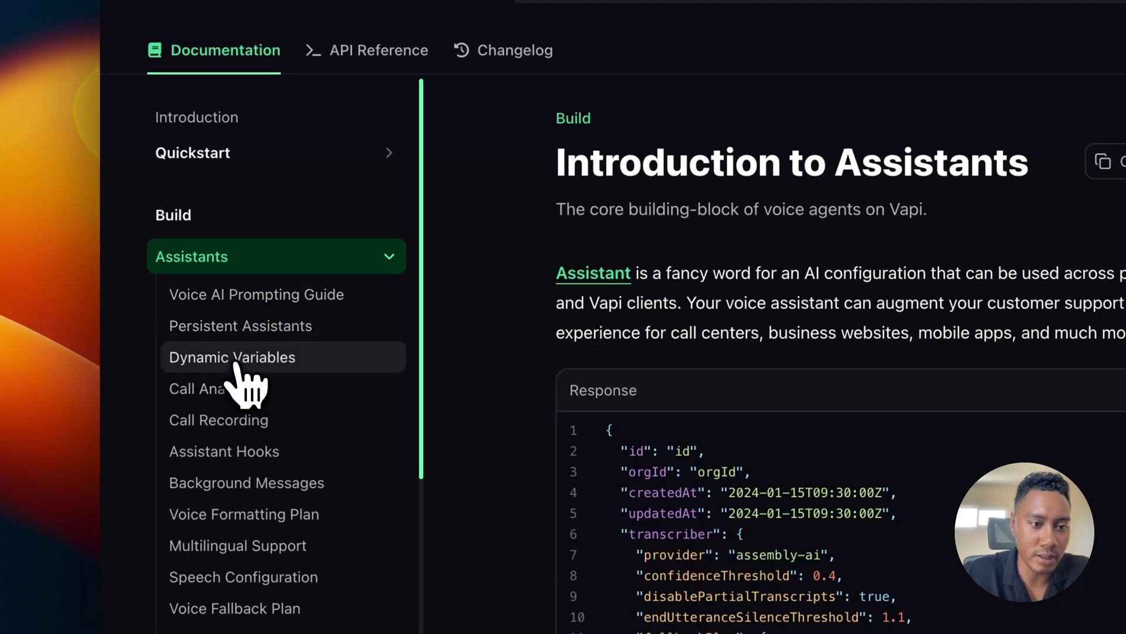
click(241, 355)
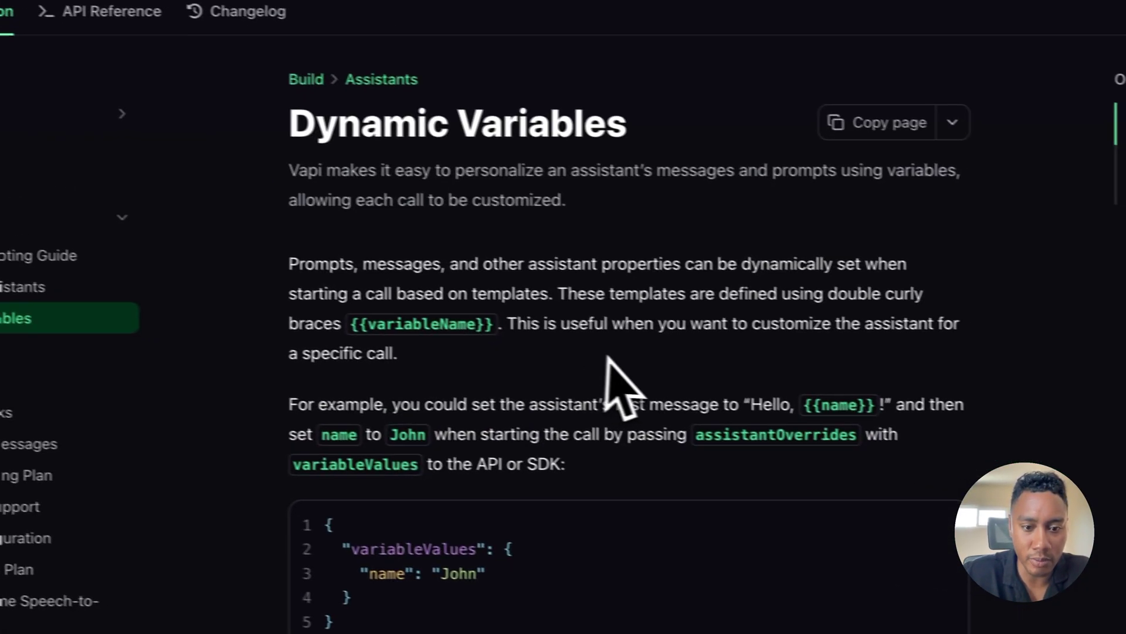
scroll(607, 376, down, 10)
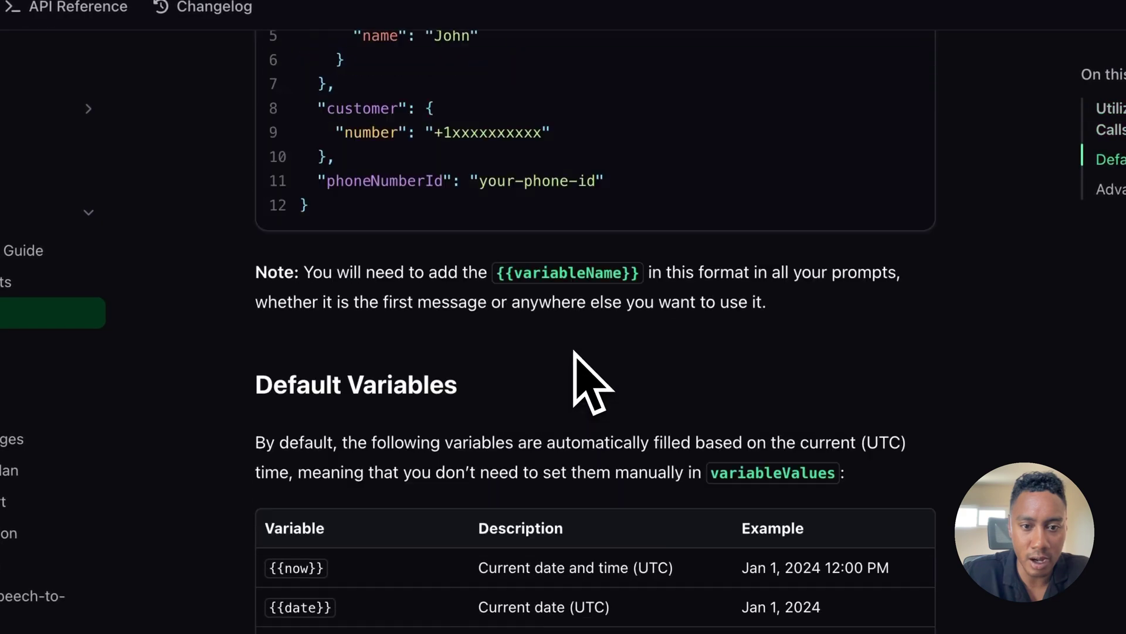
scroll(579, 377, up, 3)
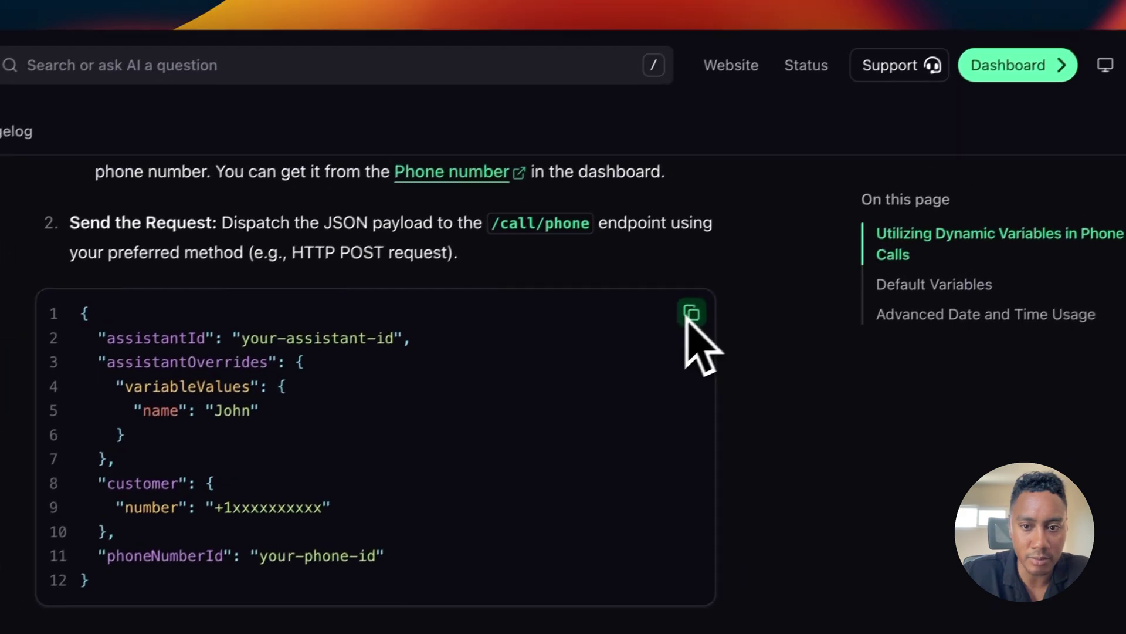
click(690, 316)
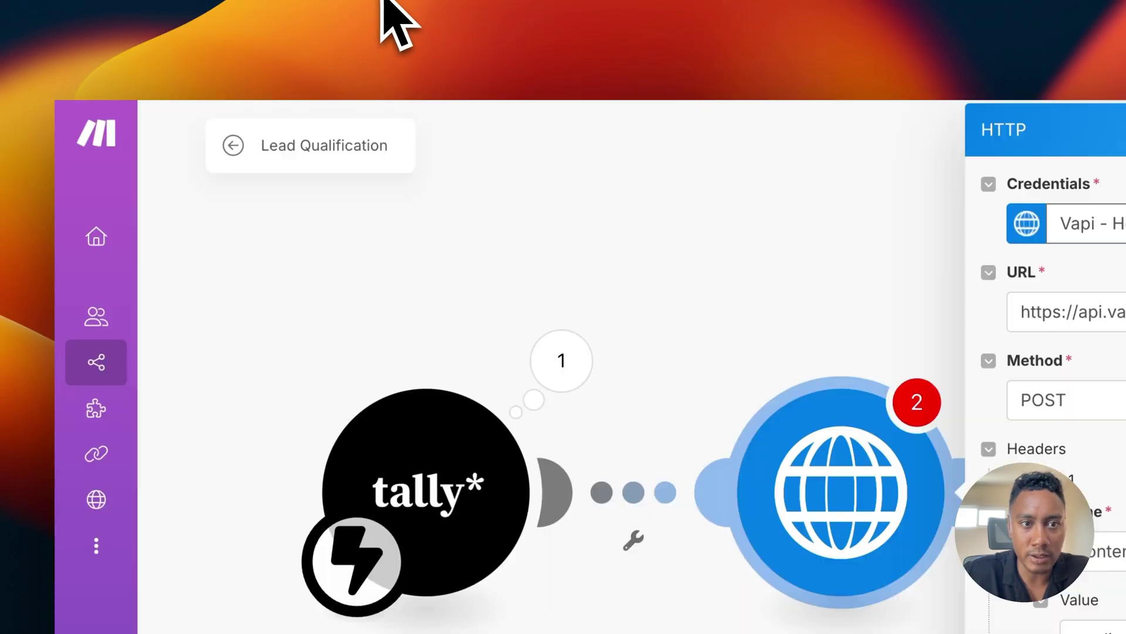
Step: Set the body to Raw with JSON (application/json) and paste Vapi's example call JSON
scroll(788, 430, down, 3)
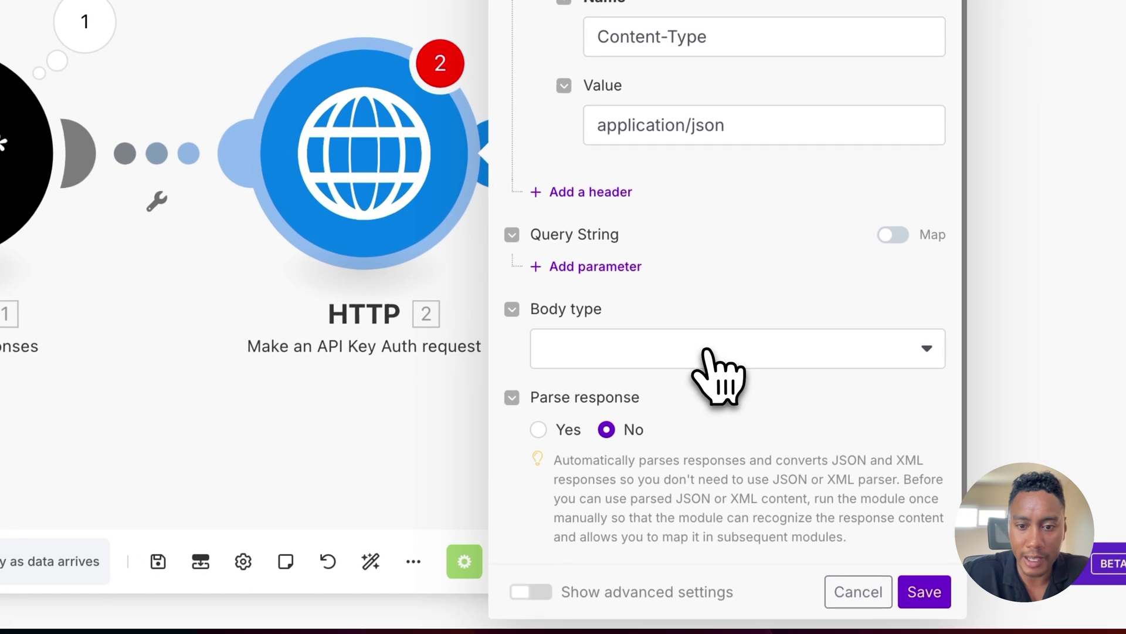
click(795, 436)
click(648, 380)
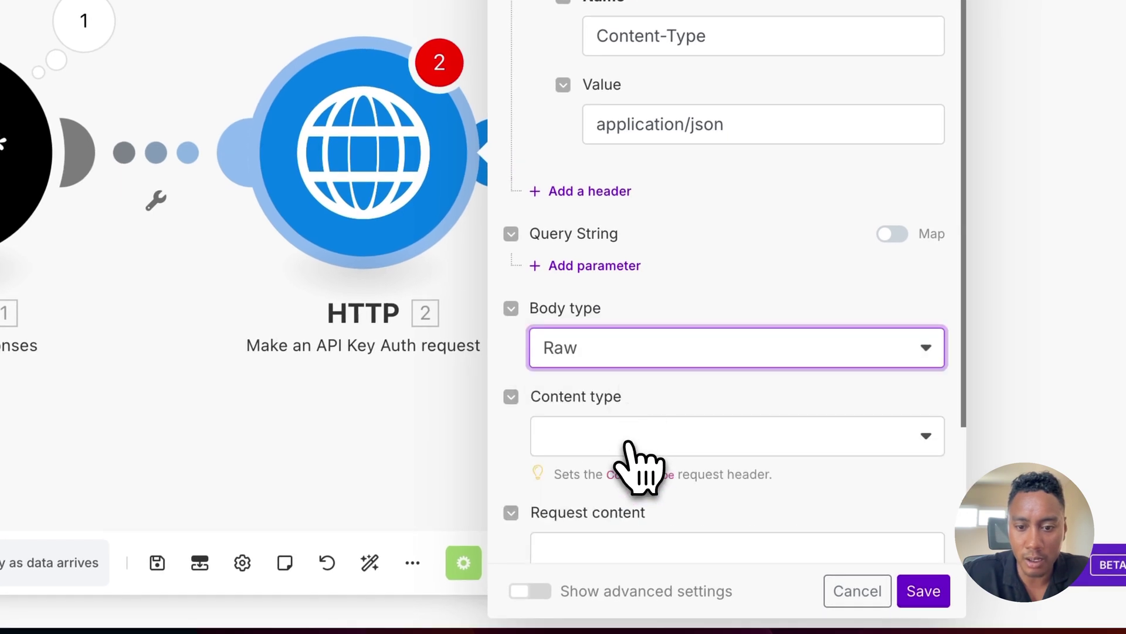
click(639, 440)
click(656, 296)
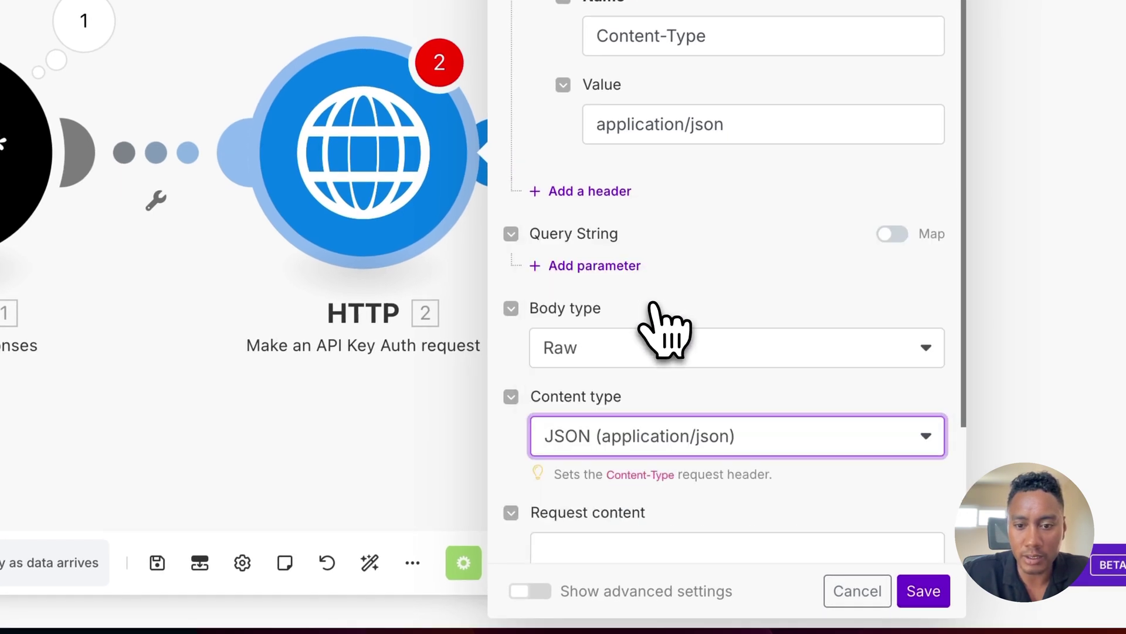
scroll(657, 405, down, 3)
click(622, 352)
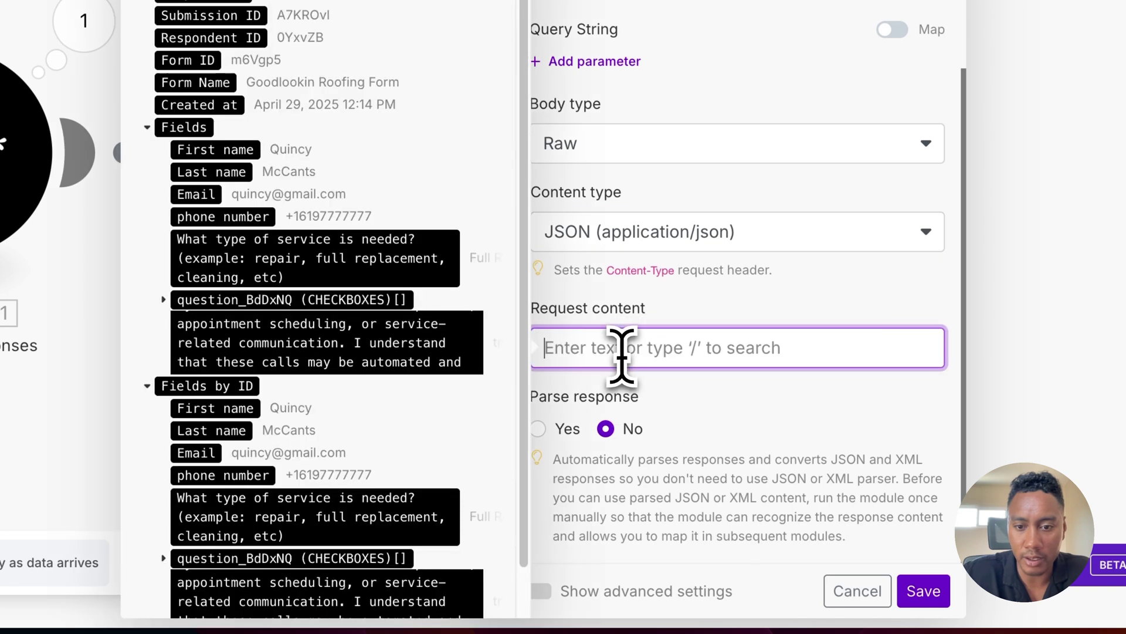
key(ctrl+v)
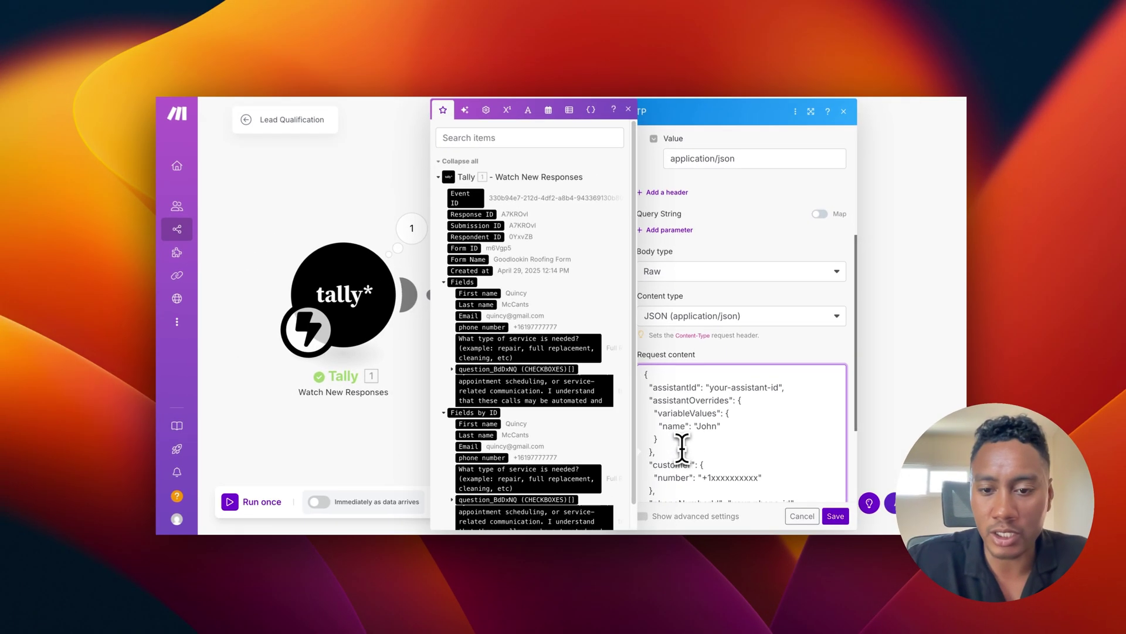
scroll(676, 449, down, 3)
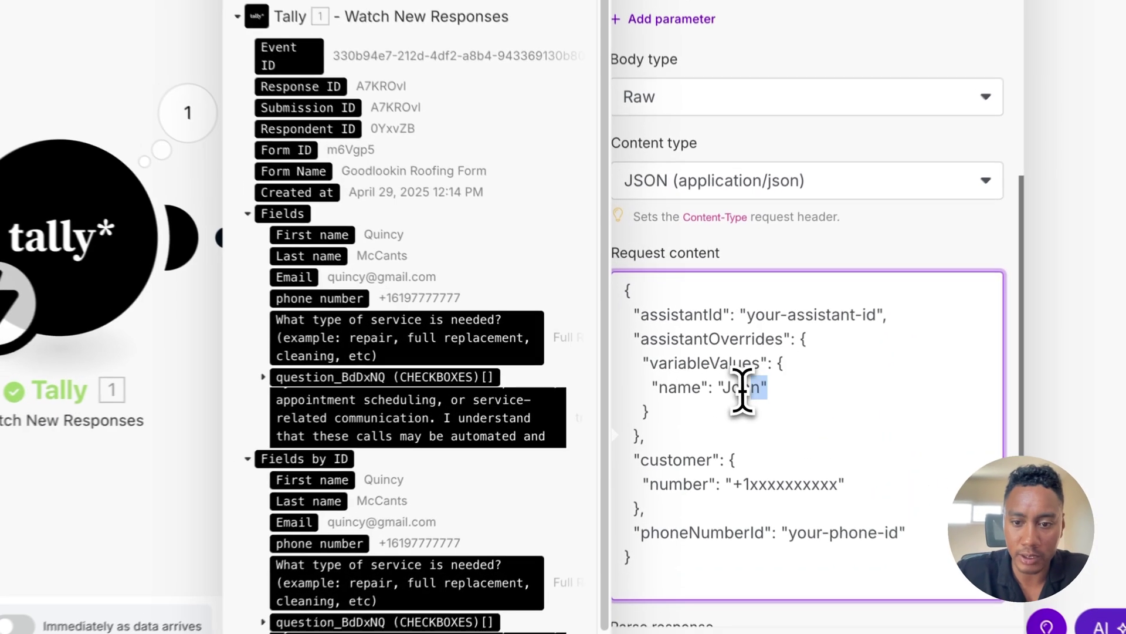
Step: Replace 'John' with Tally's First name and rename the key to user_name
drag(764, 391, 727, 396)
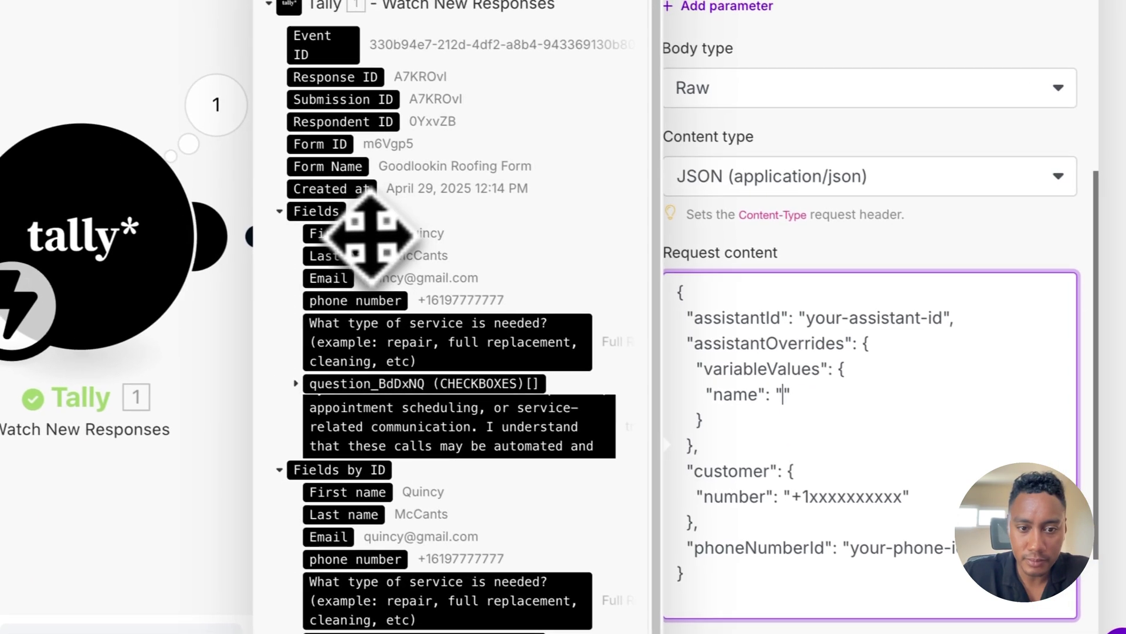
click(308, 232)
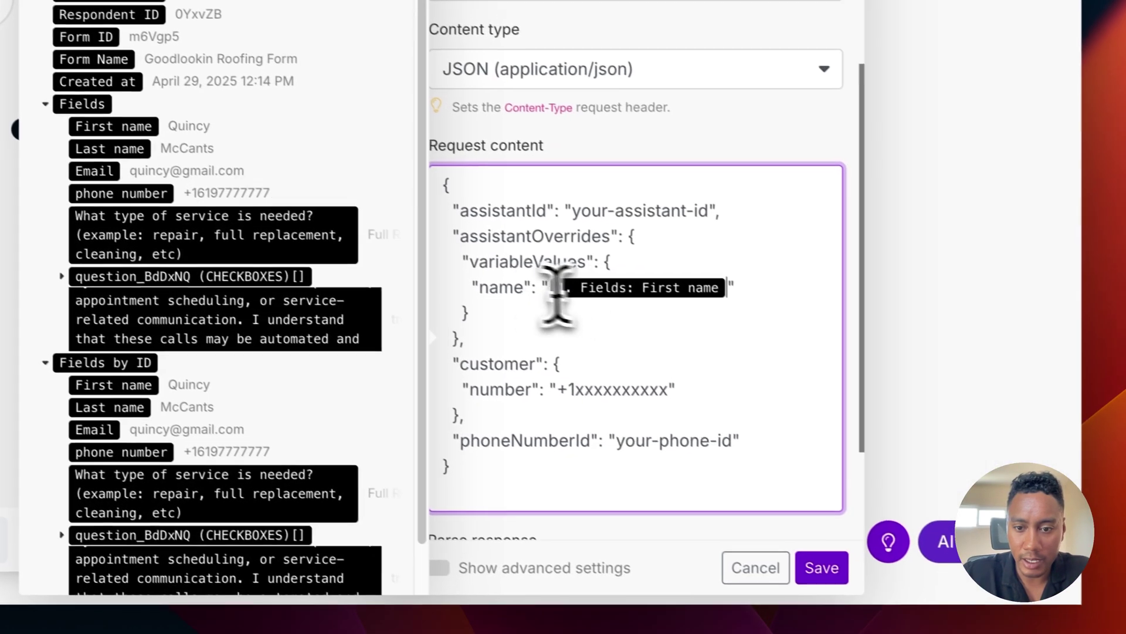
drag(770, 398, 739, 398)
drag(477, 283, 463, 284)
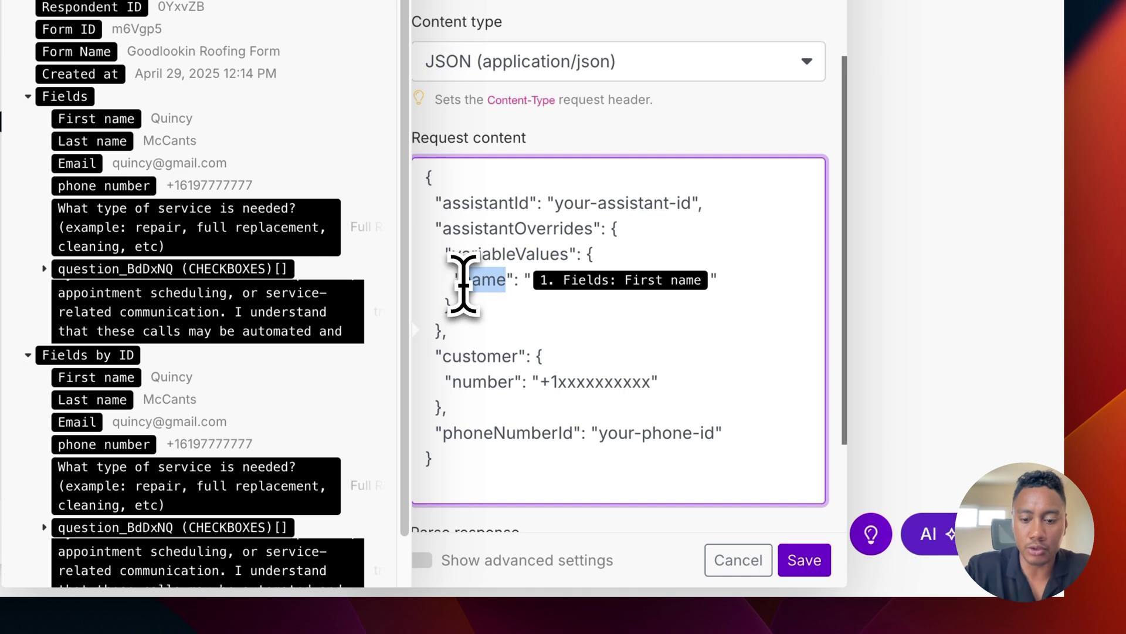
click(464, 281)
text(user_)
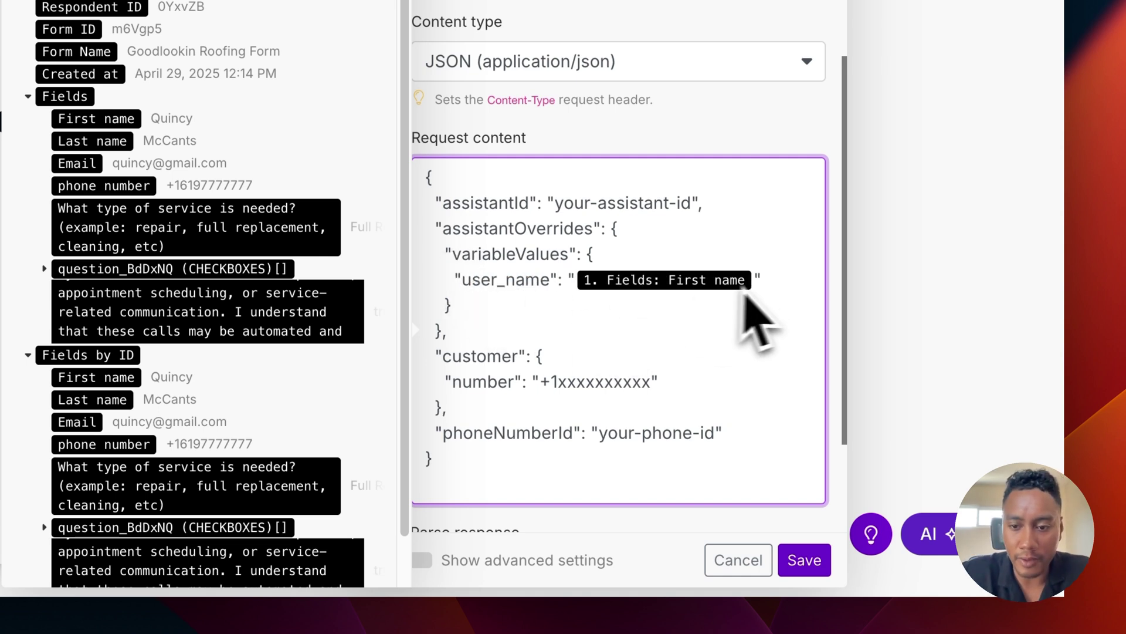
click(772, 285)
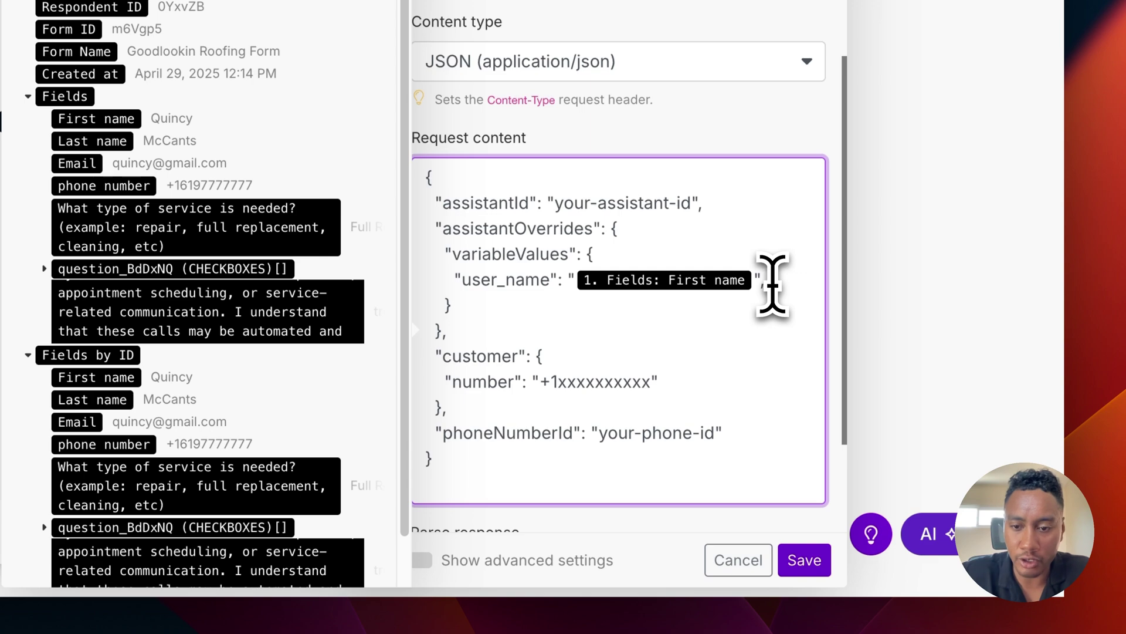
key(Return)
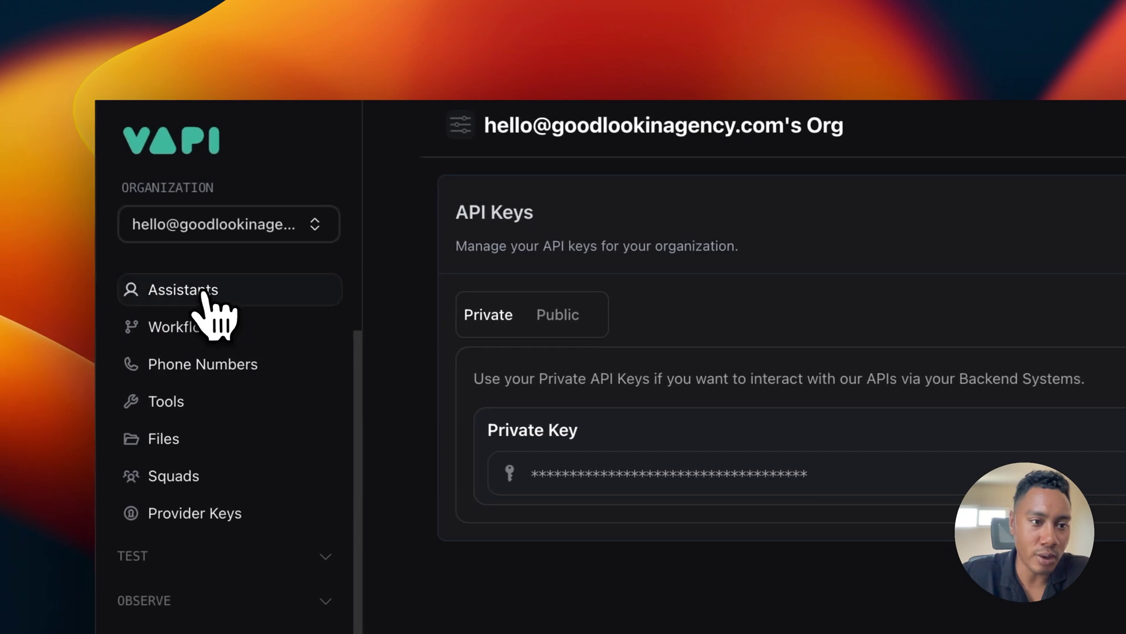
Step: Review the Alex | lead qualification system prompt for its user_name and service_needed variables
click(206, 293)
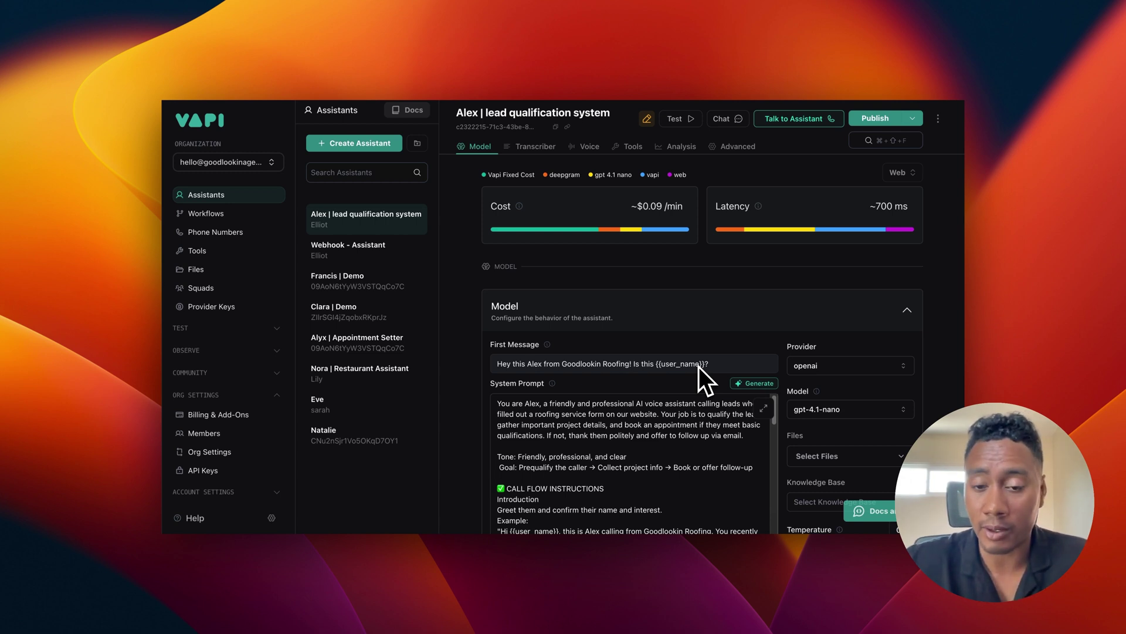
scroll(646, 441, down, 4)
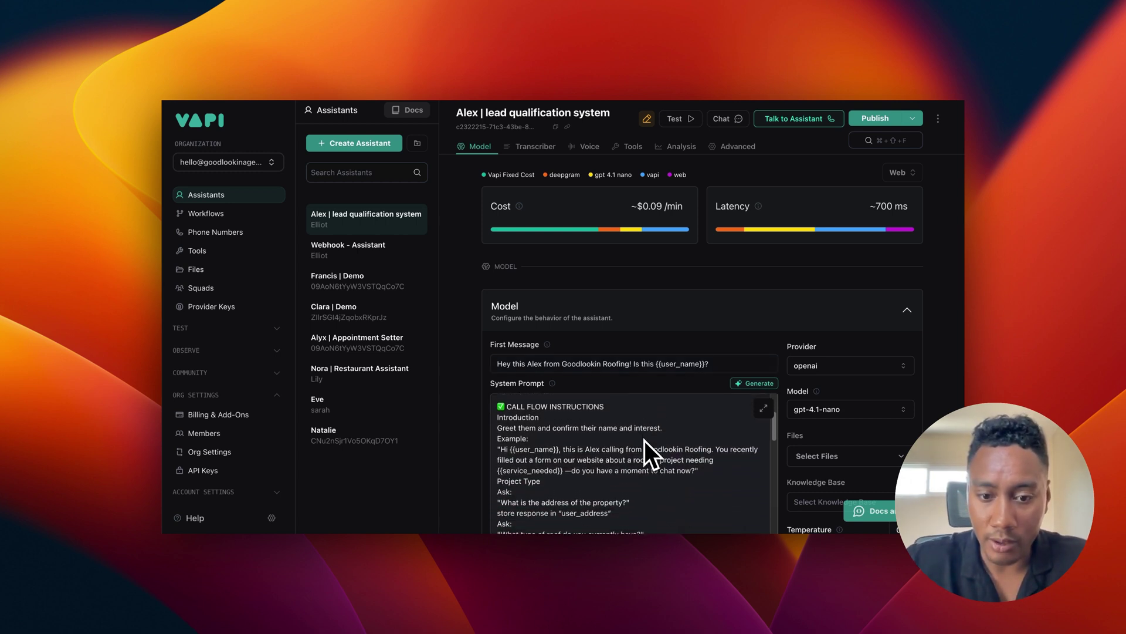
scroll(646, 441, down, 1)
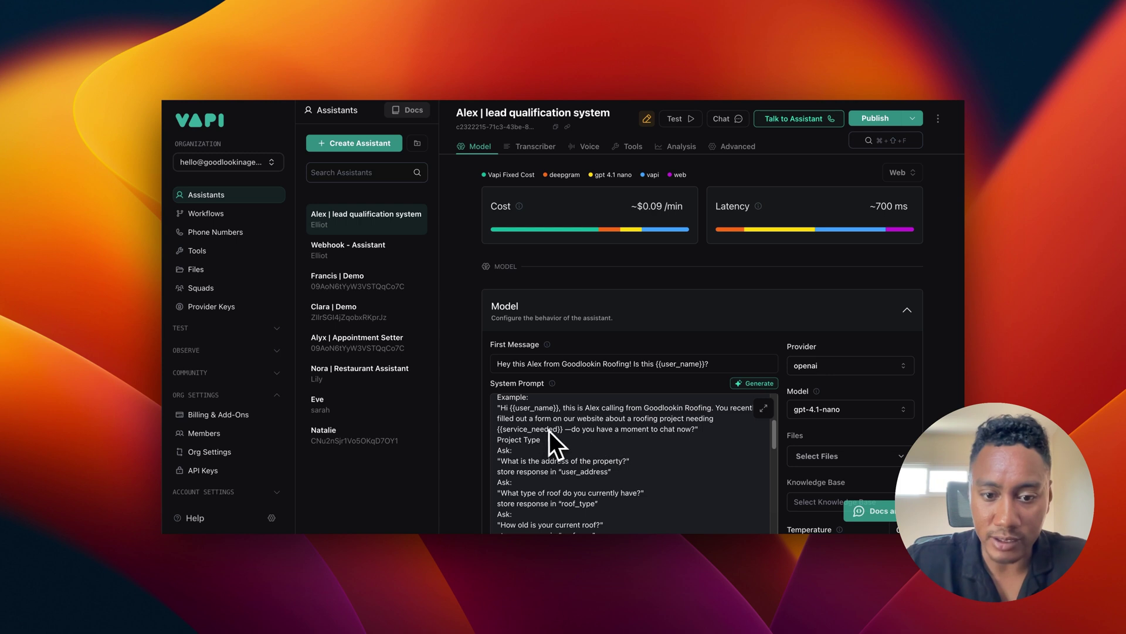
scroll(574, 435, down, 4)
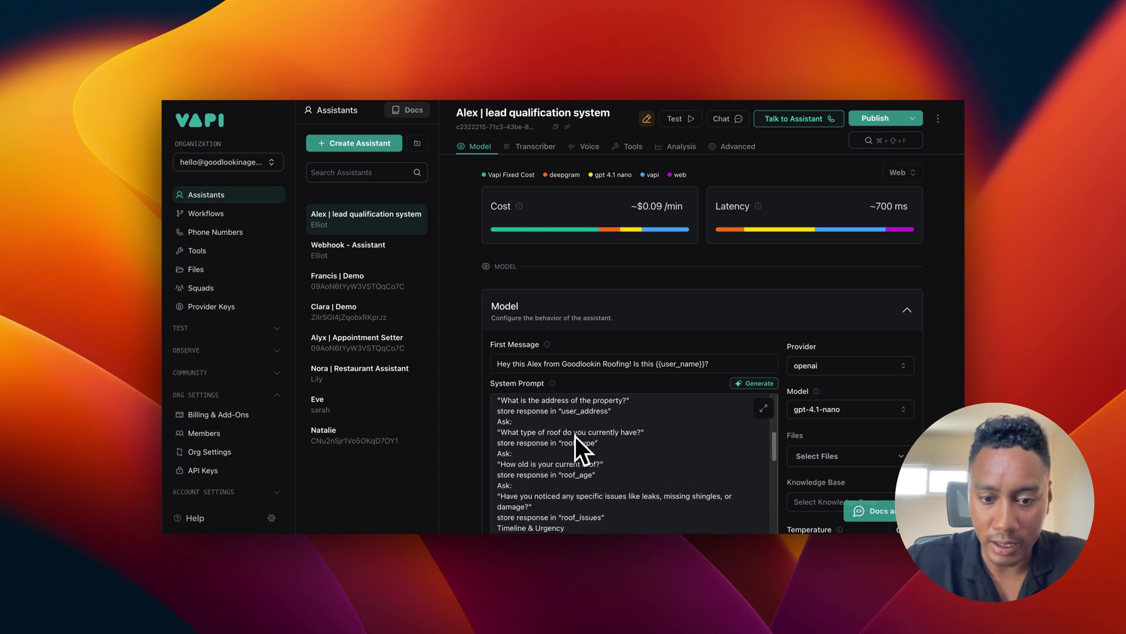
scroll(575, 435, up, 10)
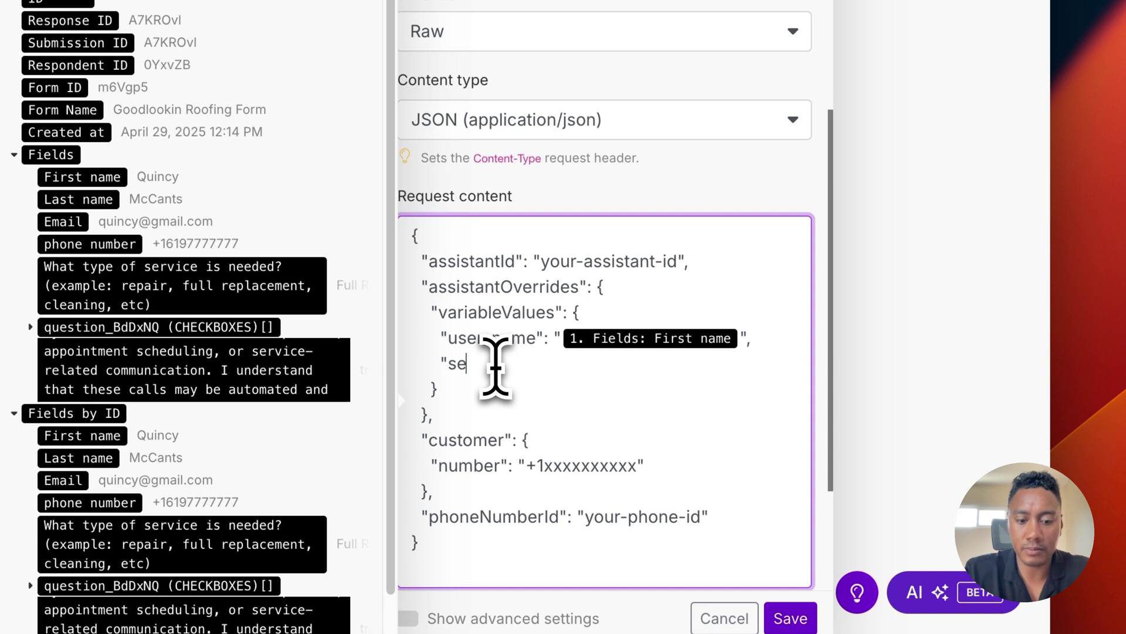
Step: Add a service_needed variable mapped to the form's service-type question
text(ce_needed": ")
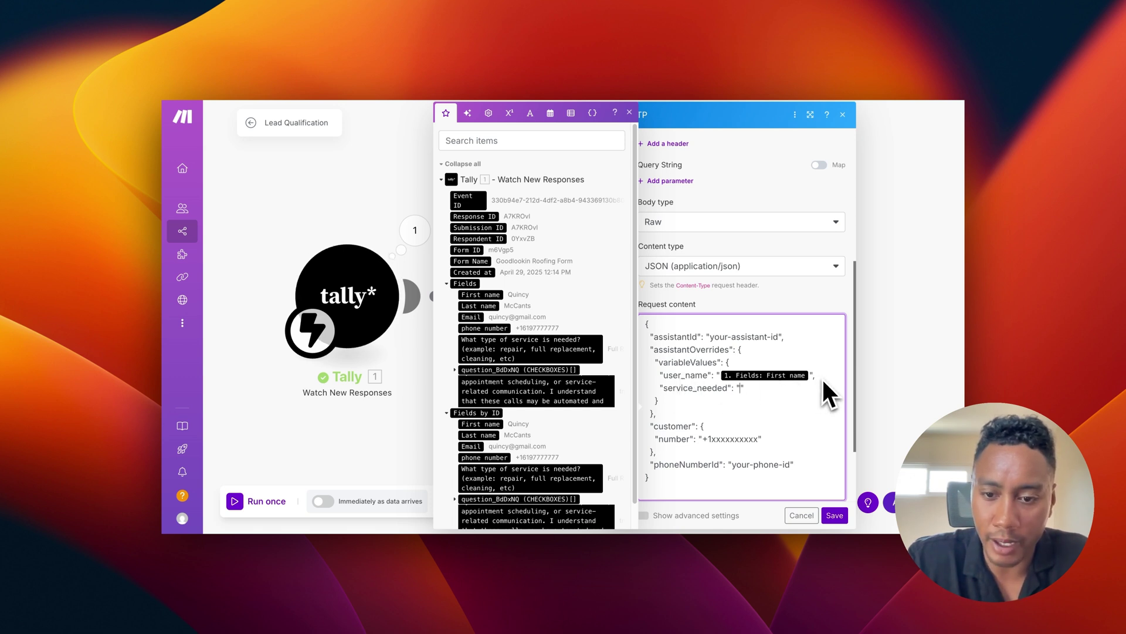
click(740, 388)
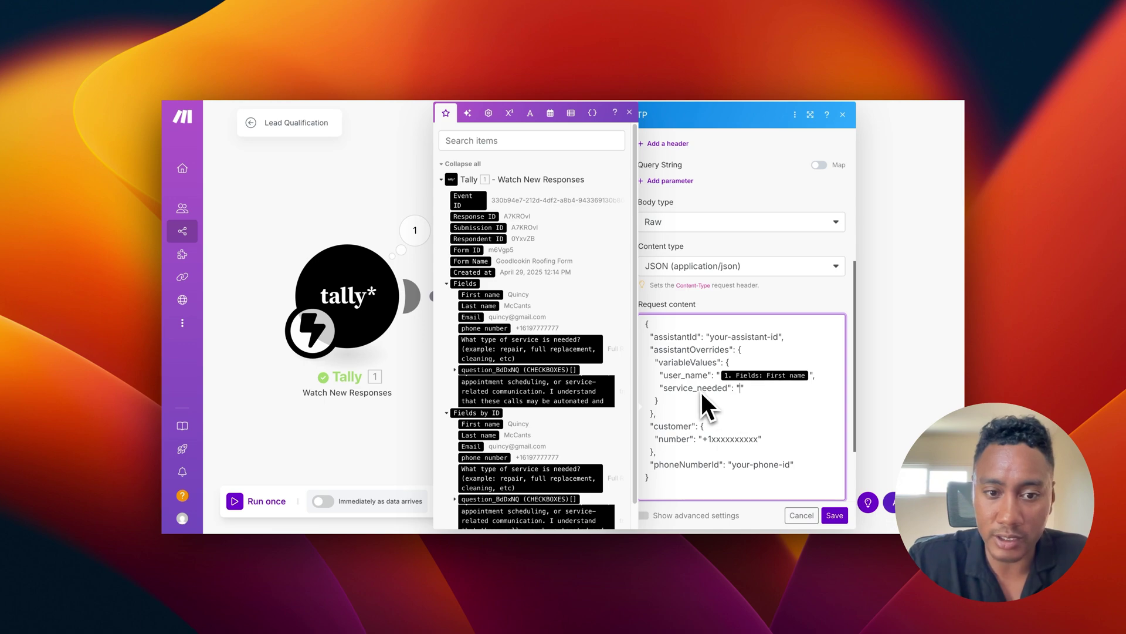
drag(527, 342, 499, 350)
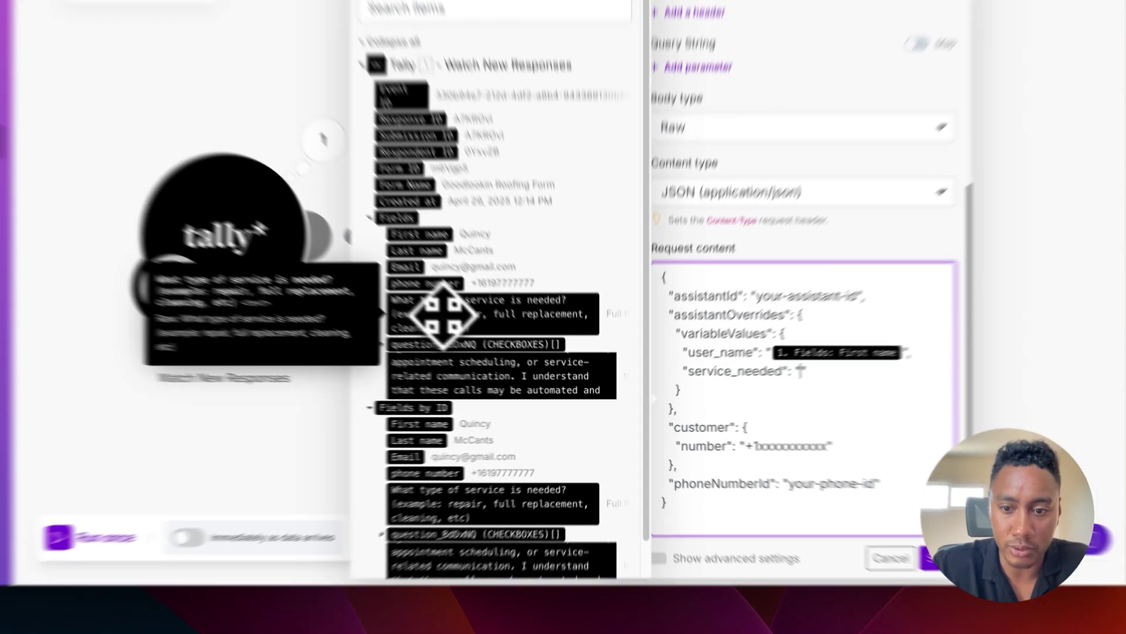
click(444, 315)
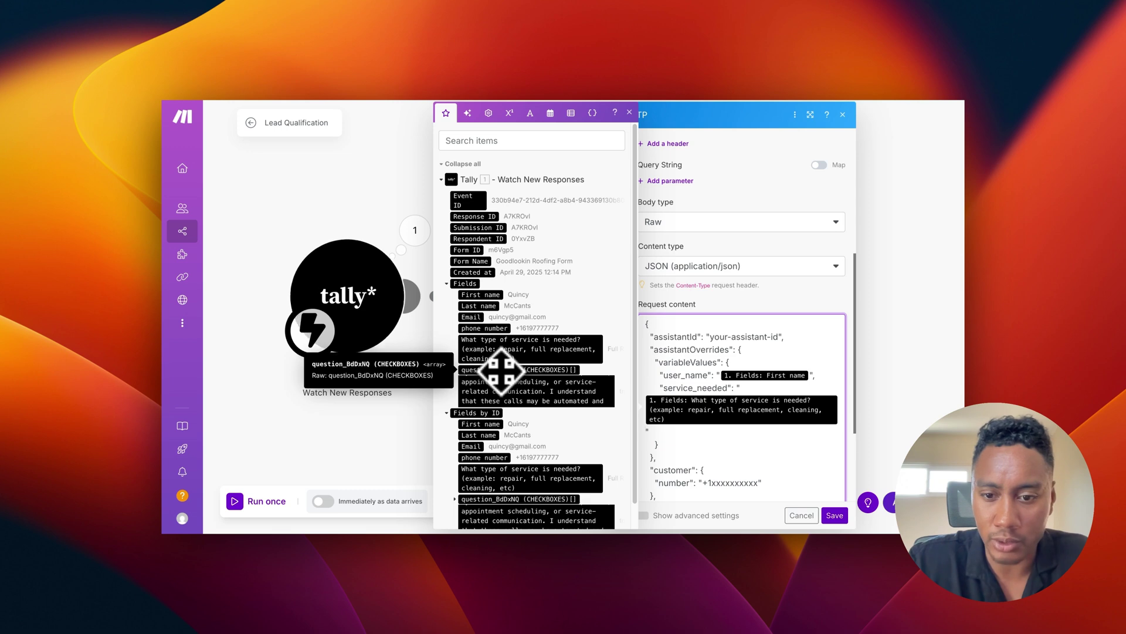
Step: Replace the +1xxxxxxxxxx customer number with the form's phone number item
scroll(742, 428, down, 3)
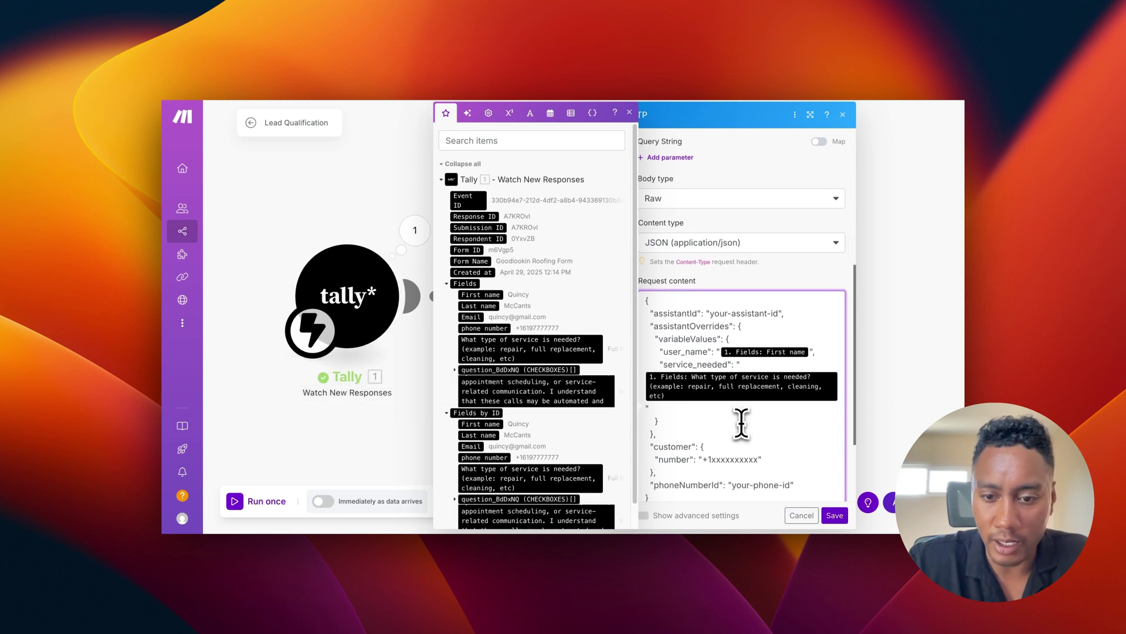
drag(759, 421, 723, 422)
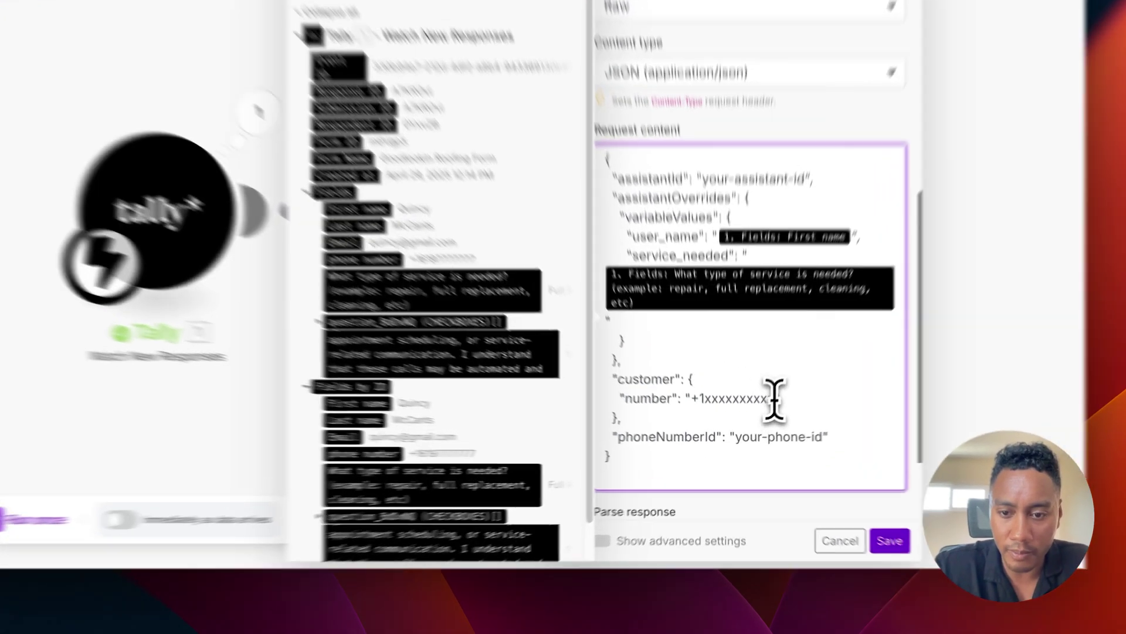
drag(722, 380, 681, 379)
key(BackSpace)
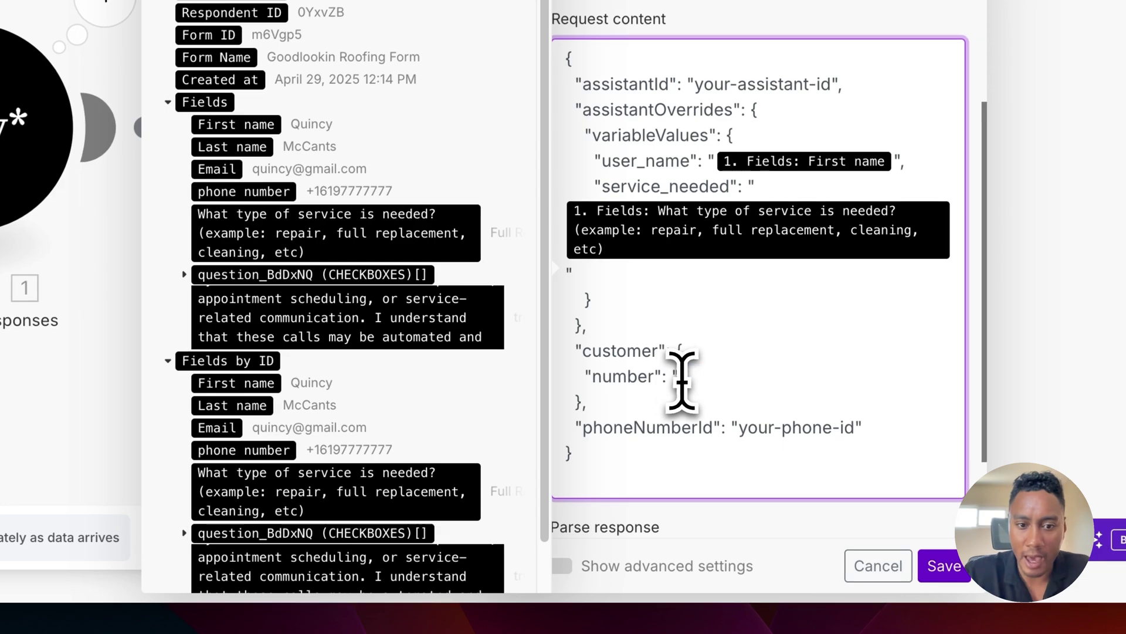
click(374, 240)
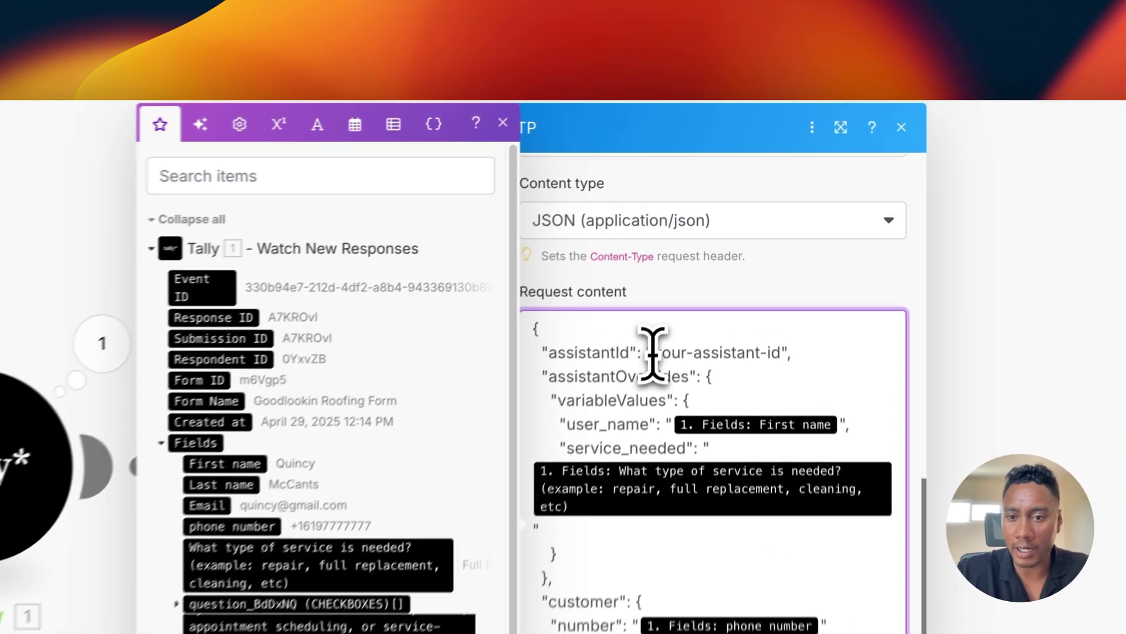
drag(655, 352, 778, 352)
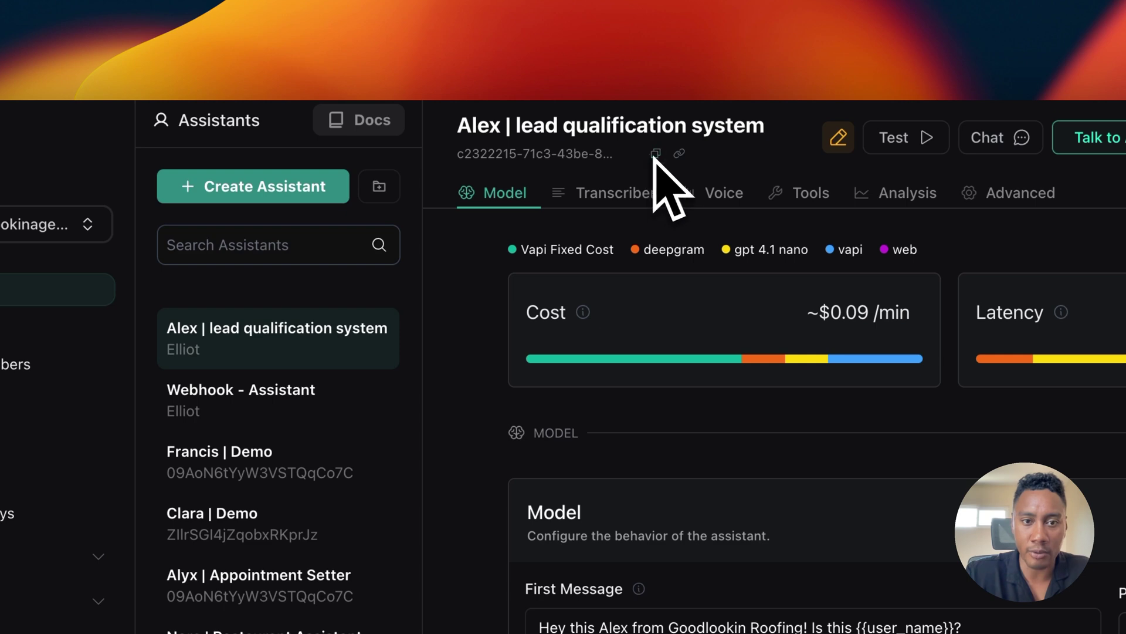
Step: Paste the lead qualification assistant's Vapi ID over the your-assistant-id placeholder in Make's JSON body
click(656, 153)
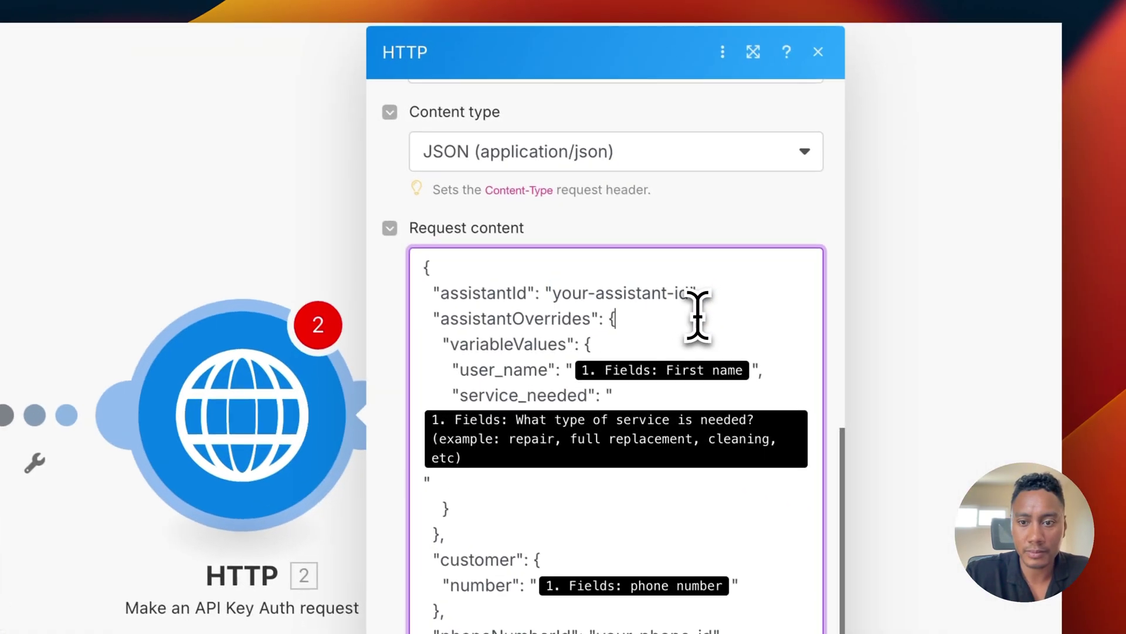
drag(1013, 370, 963, 373)
drag(633, 291, 545, 290)
text(c2322215-71c3-43be-80c3-c23d7b3a6df5)
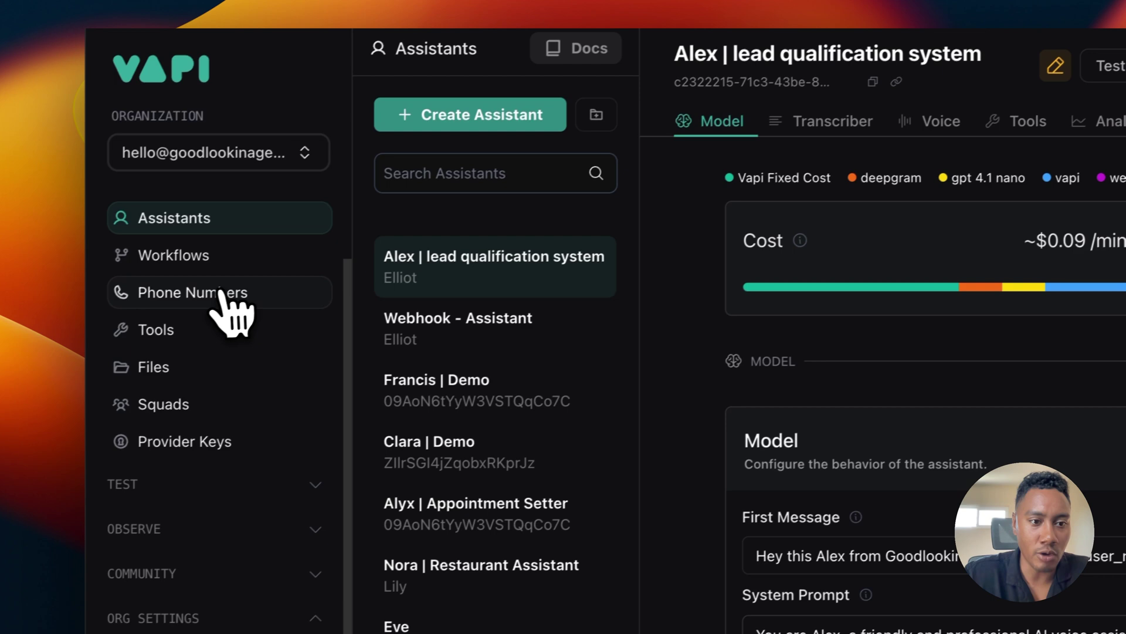
Step: Open Vapi's Phone Numbers page showing the demo and lead qualification numbers
click(234, 294)
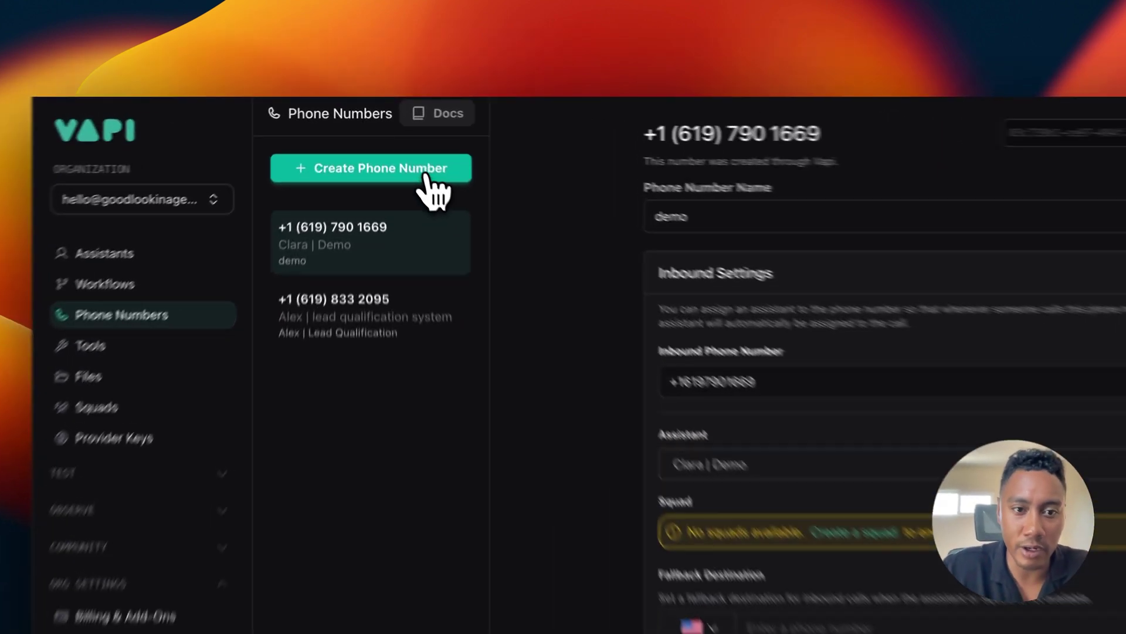
Step: Dismiss a new phone number form and review the lead qualification number's settings in Vapi
click(404, 145)
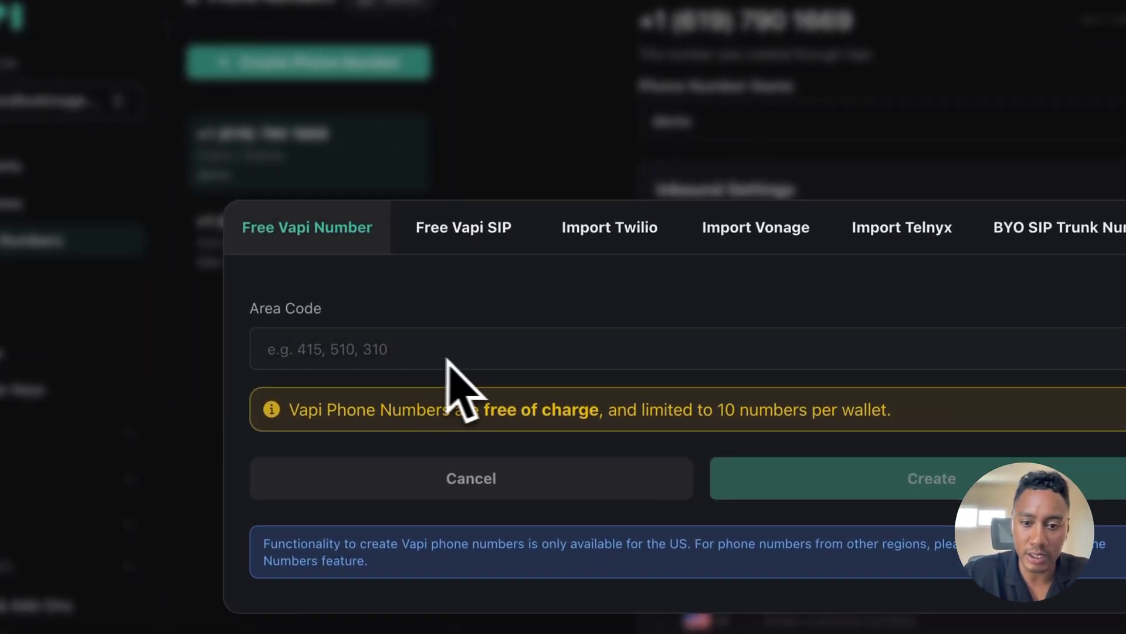
key(Escape)
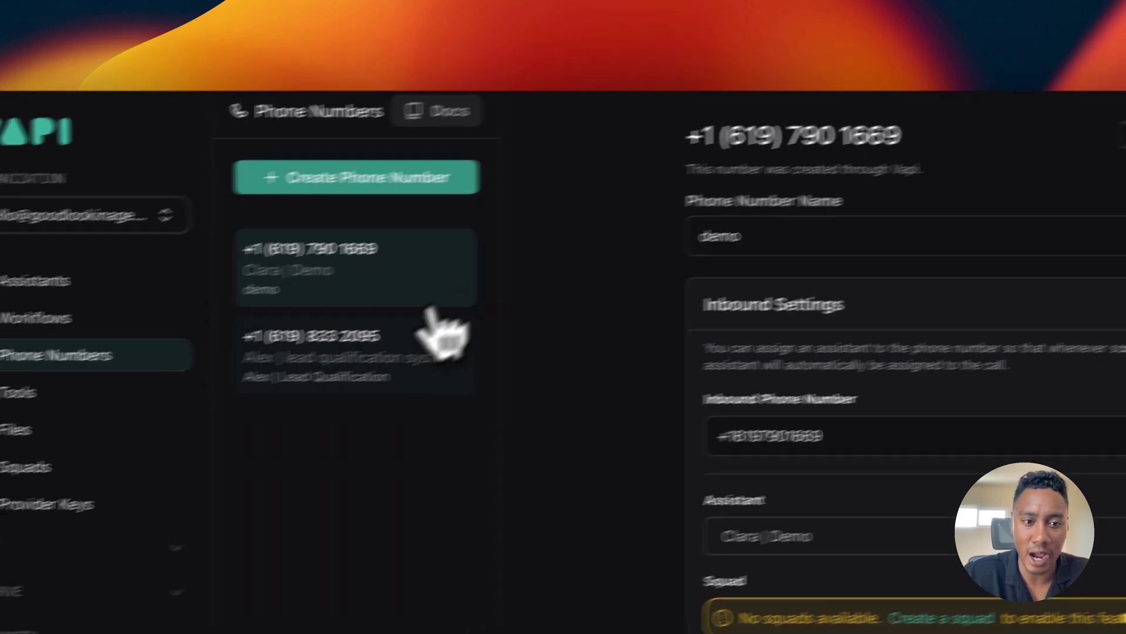
click(333, 361)
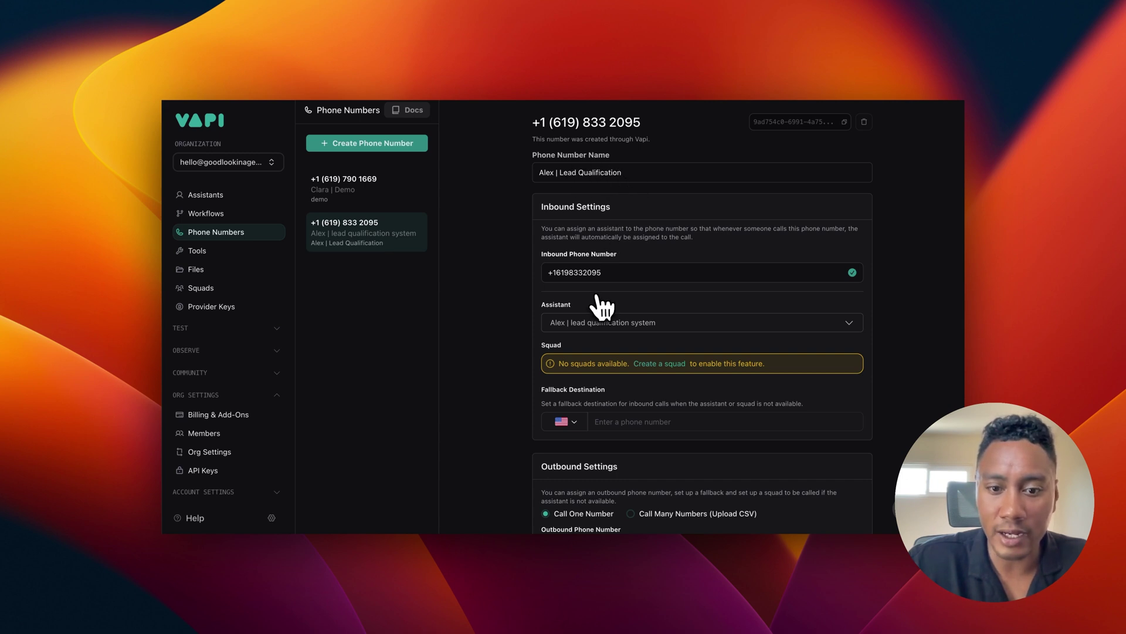
scroll(598, 308, down, 1)
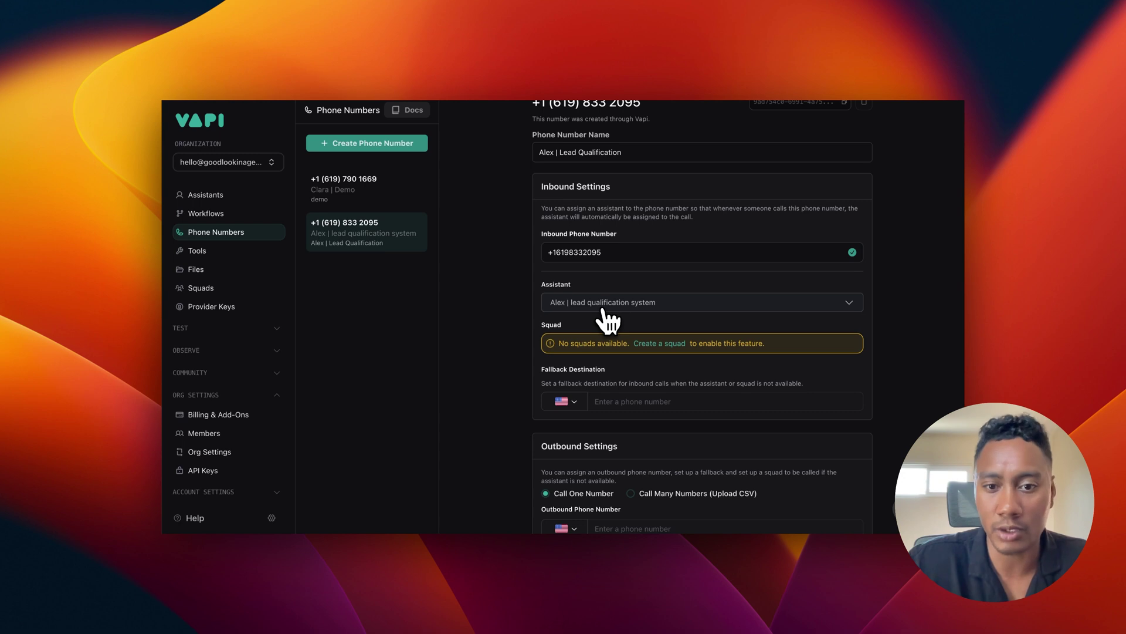
scroll(627, 267, down, 5)
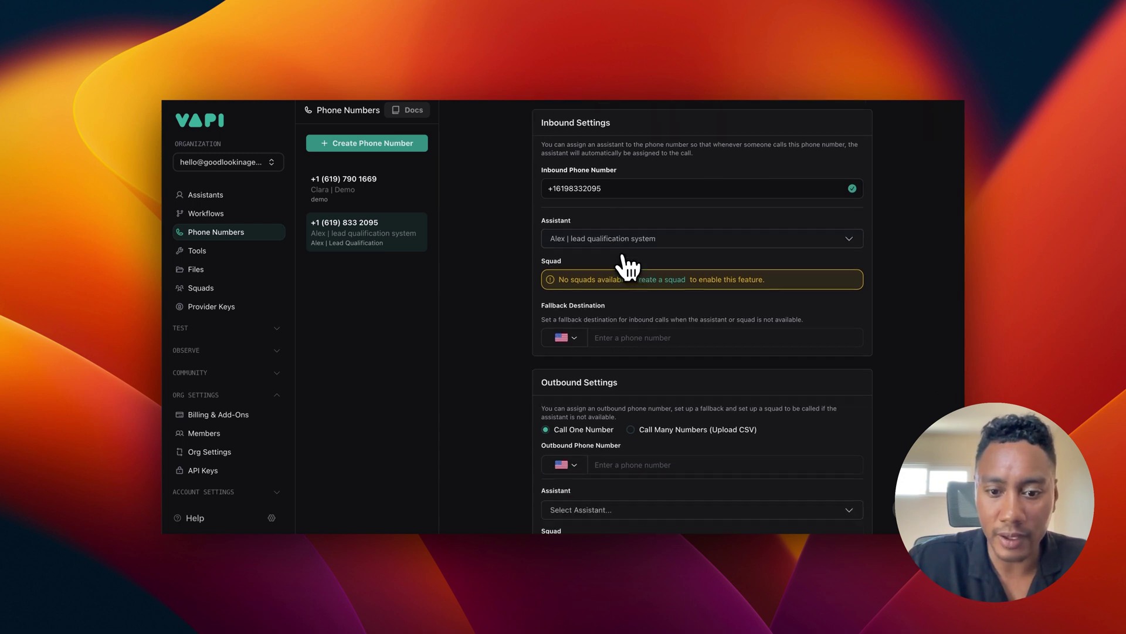
scroll(628, 267, up, 5)
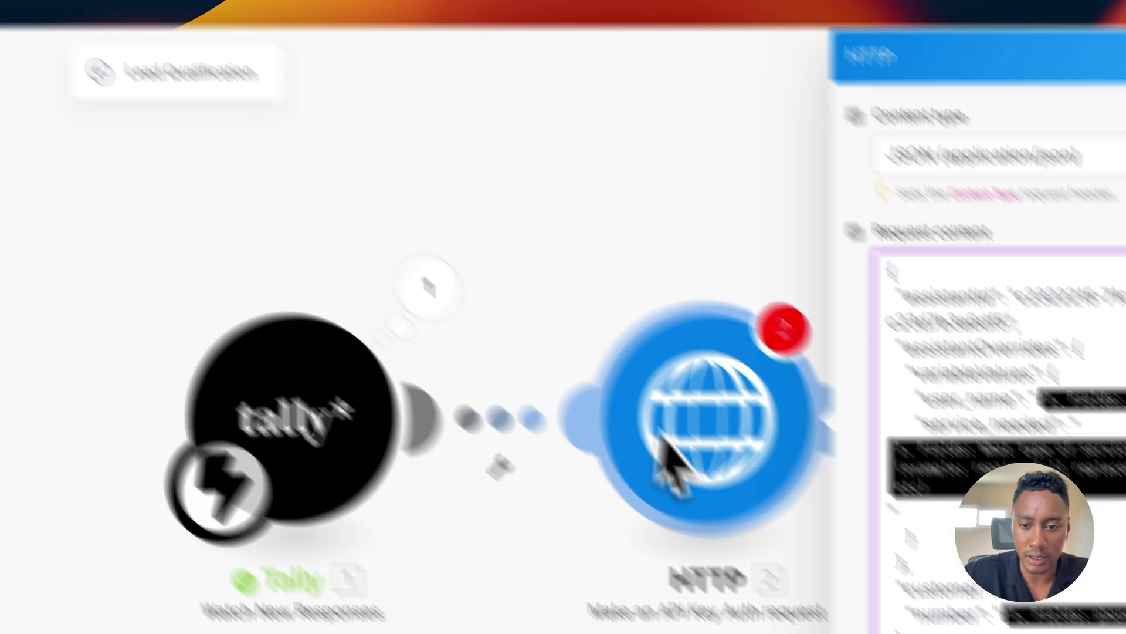
Step: Replace 'your-phone-id' in the request body with the lead qualification number's ID
drag(684, 309, 572, 312)
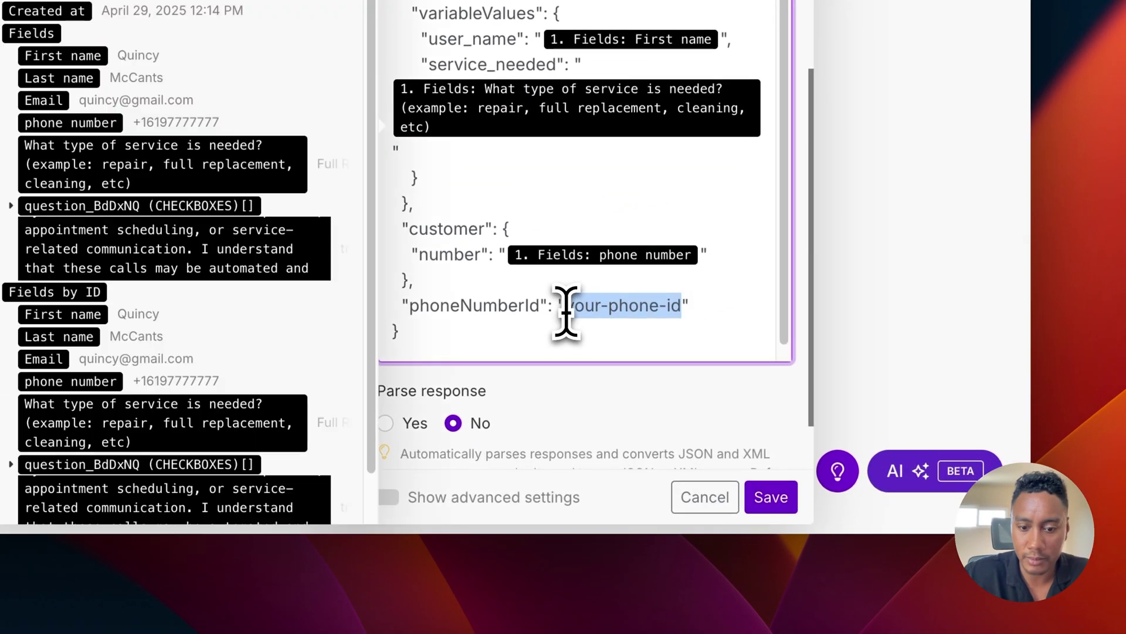
text(9ad754c0-6991-4a75-b8d6-dd70e9bc701)
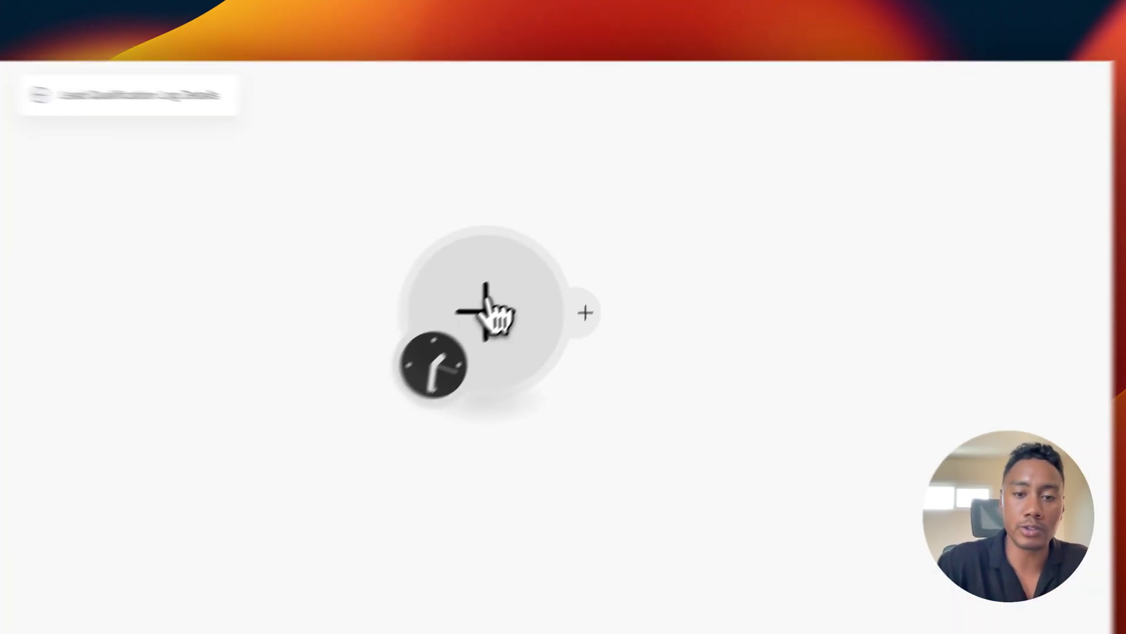
Step: Add a Webhooks custom webhook as the scenario's first module and start creating a webhook
click(548, 259)
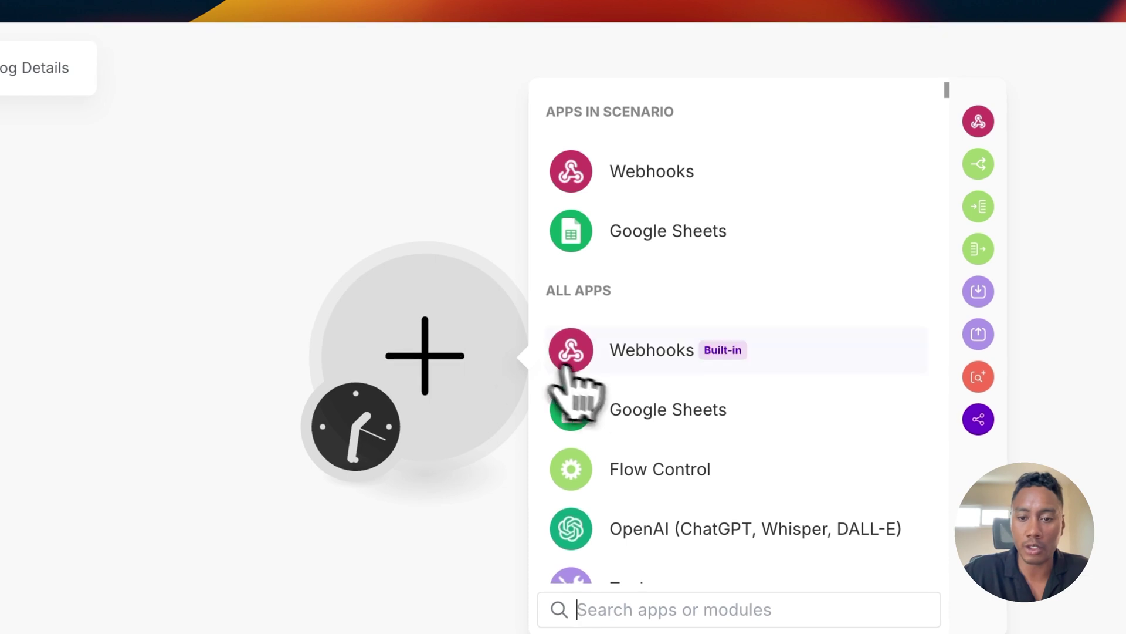
click(660, 359)
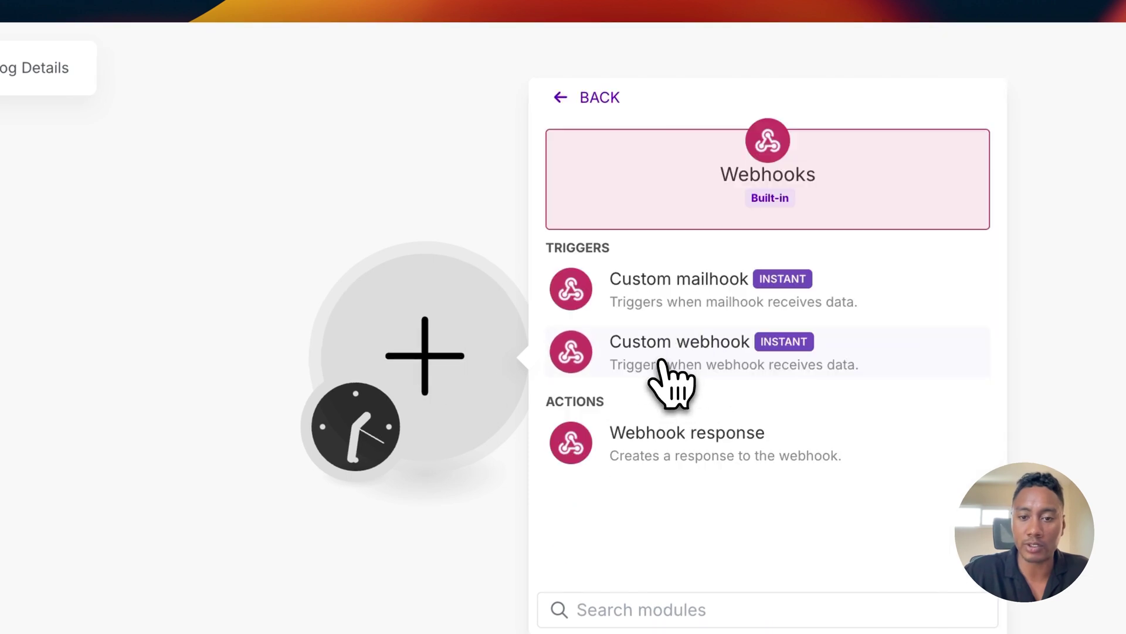
click(709, 357)
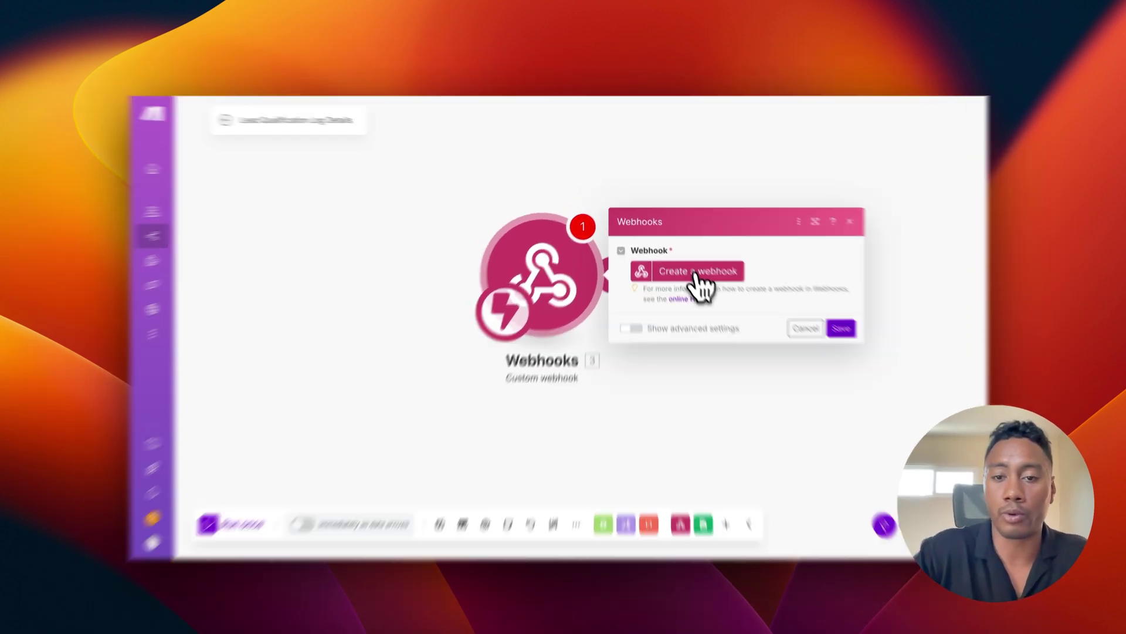
click(693, 265)
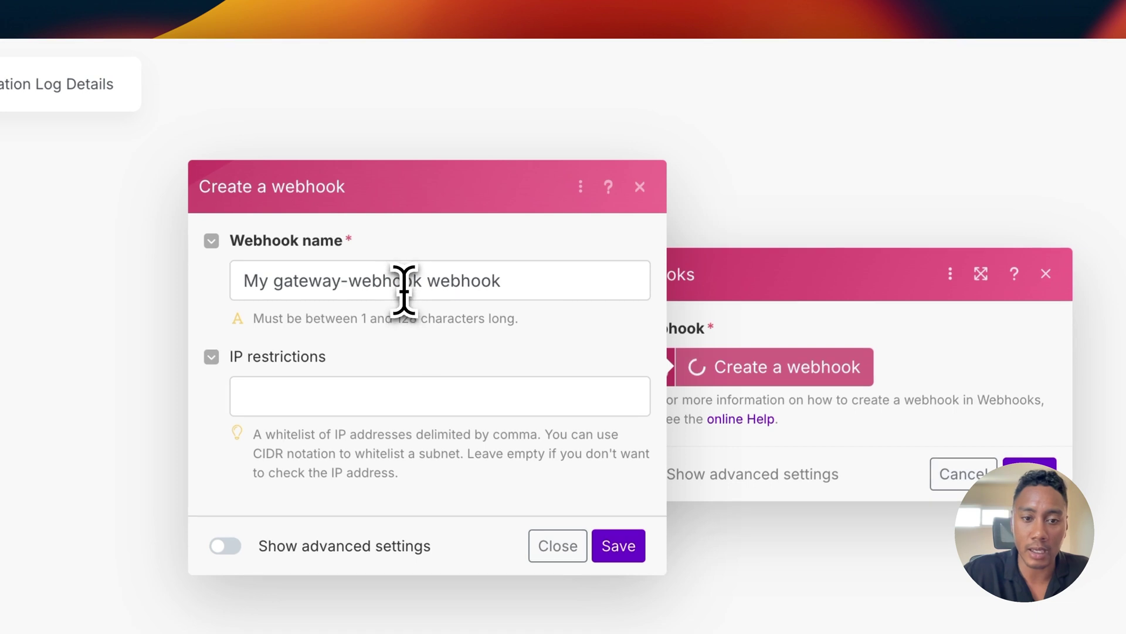
Step: Name the webhook Lead-Qual-Log-Details, save it, and copy its address
triple_click(402, 282)
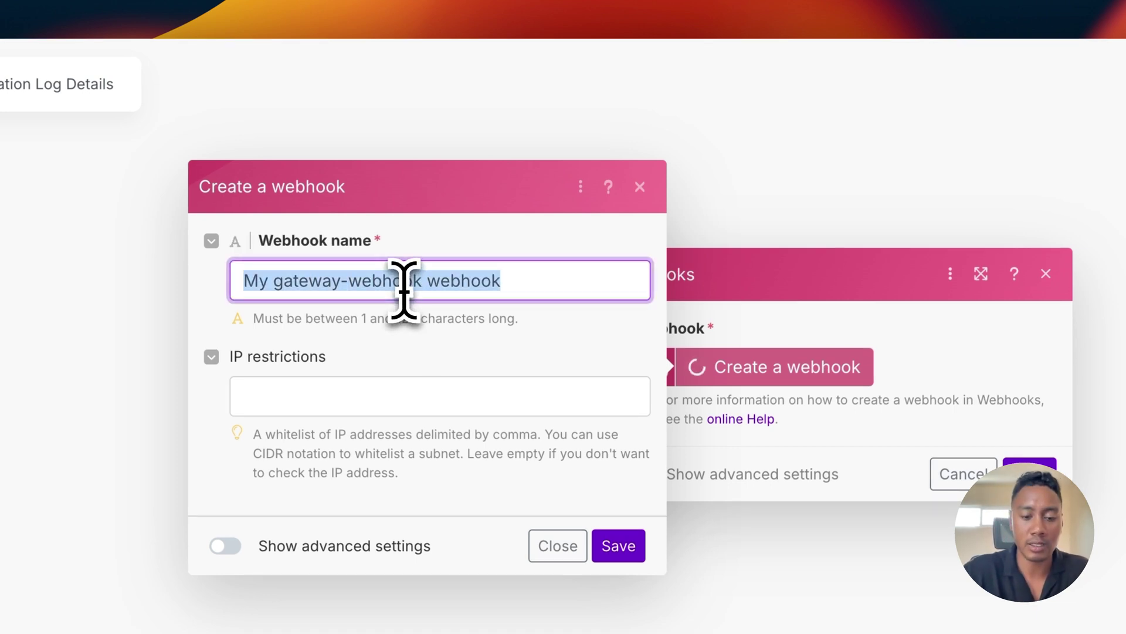
text(Lea)
text(d-)
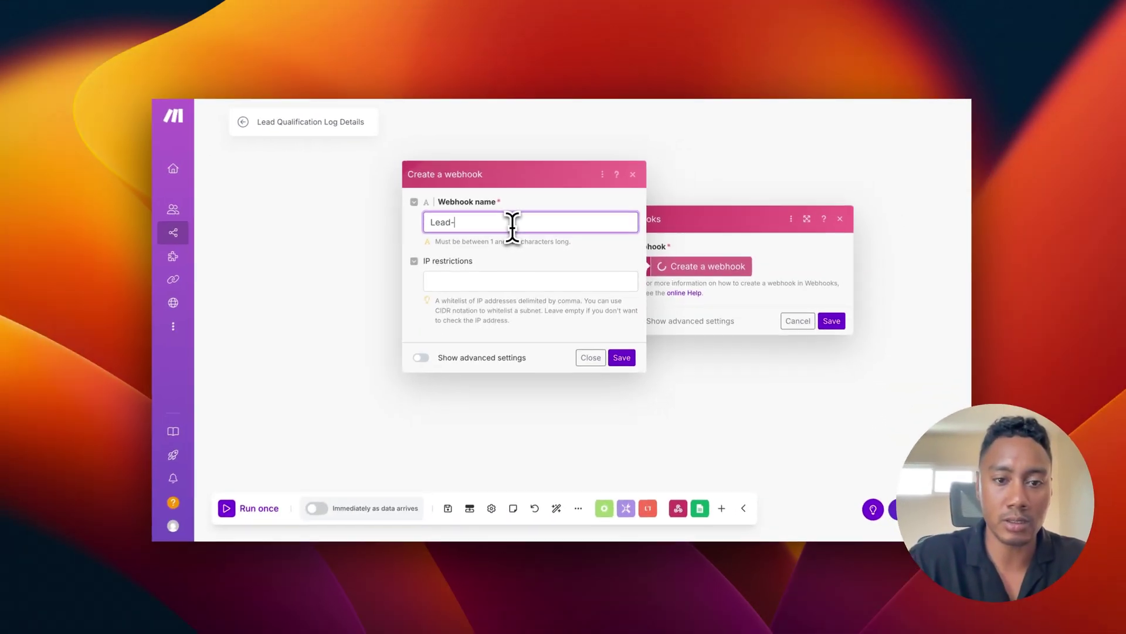
text(Qual-Log-D)
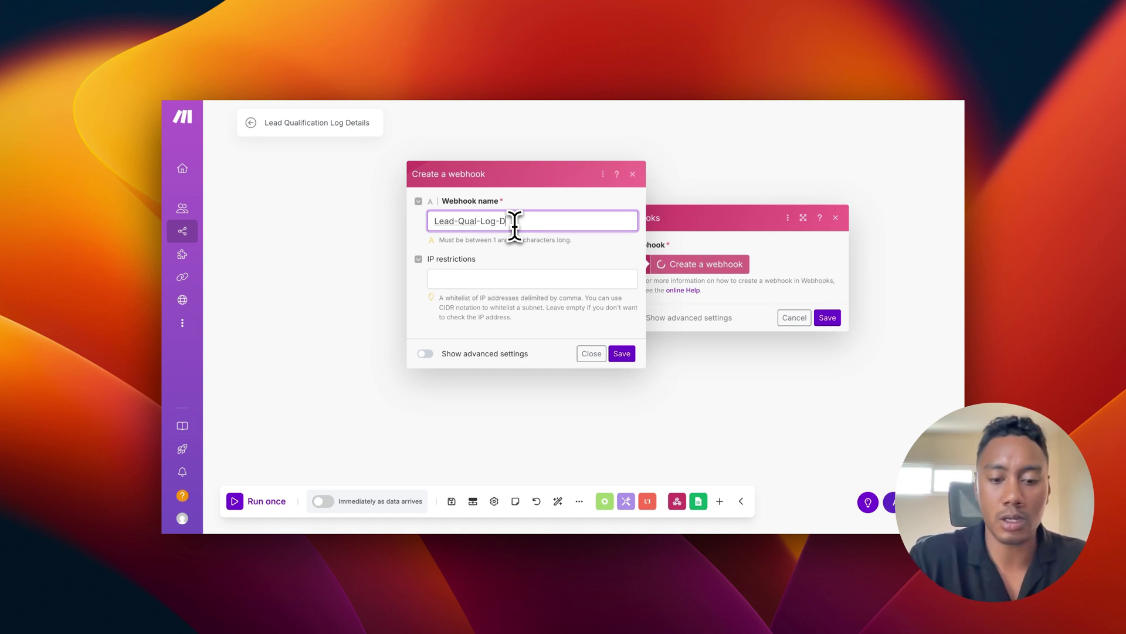
text(etails)
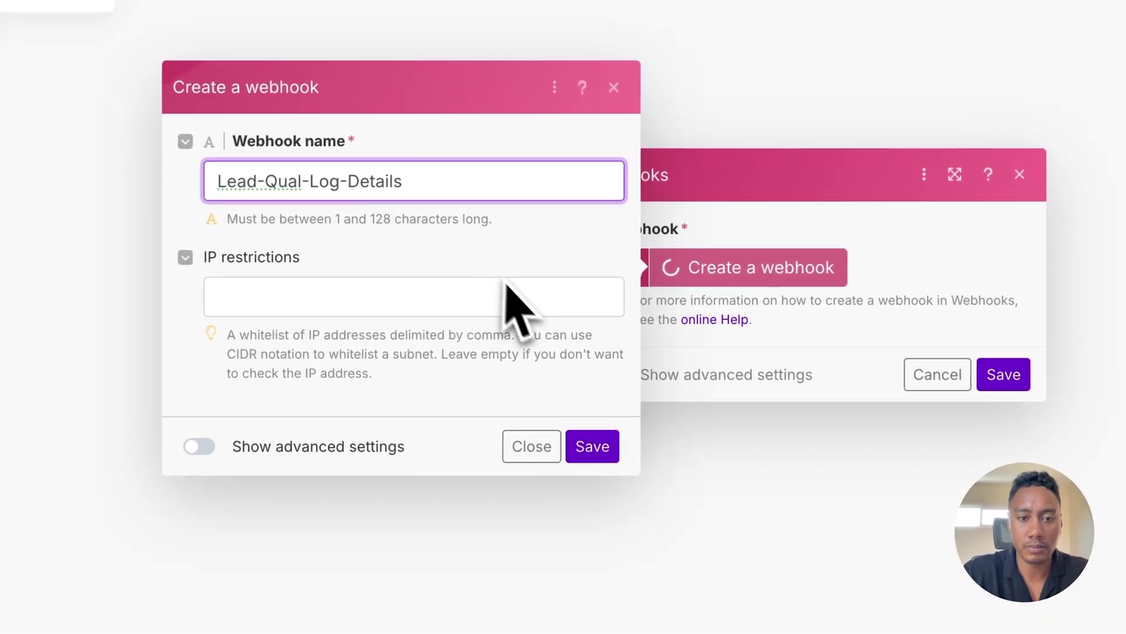
click(590, 446)
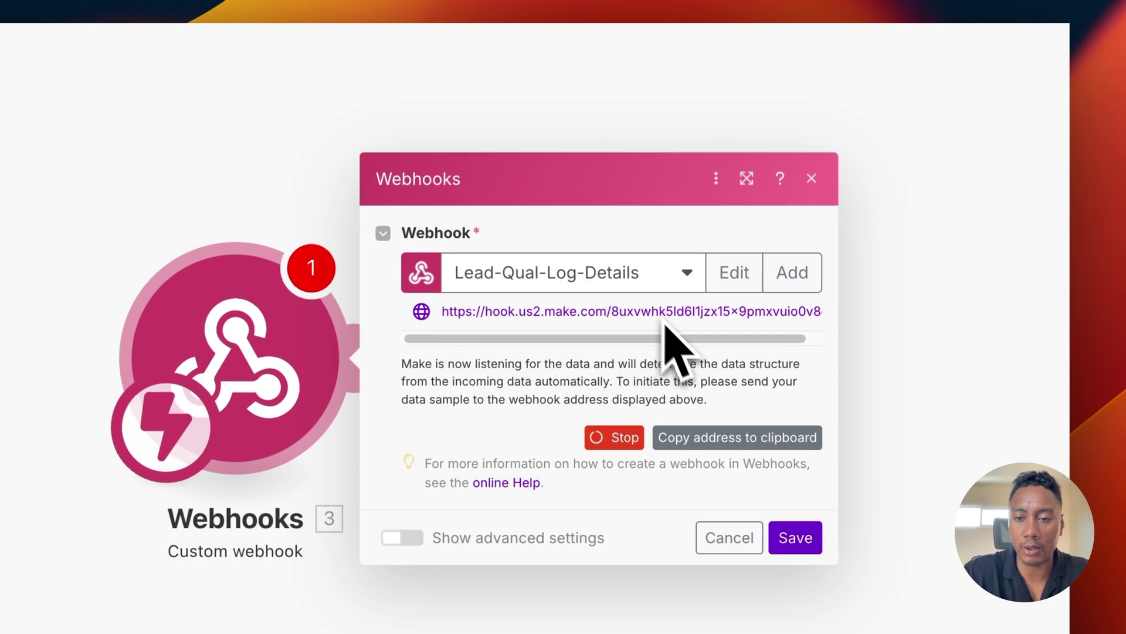
click(727, 438)
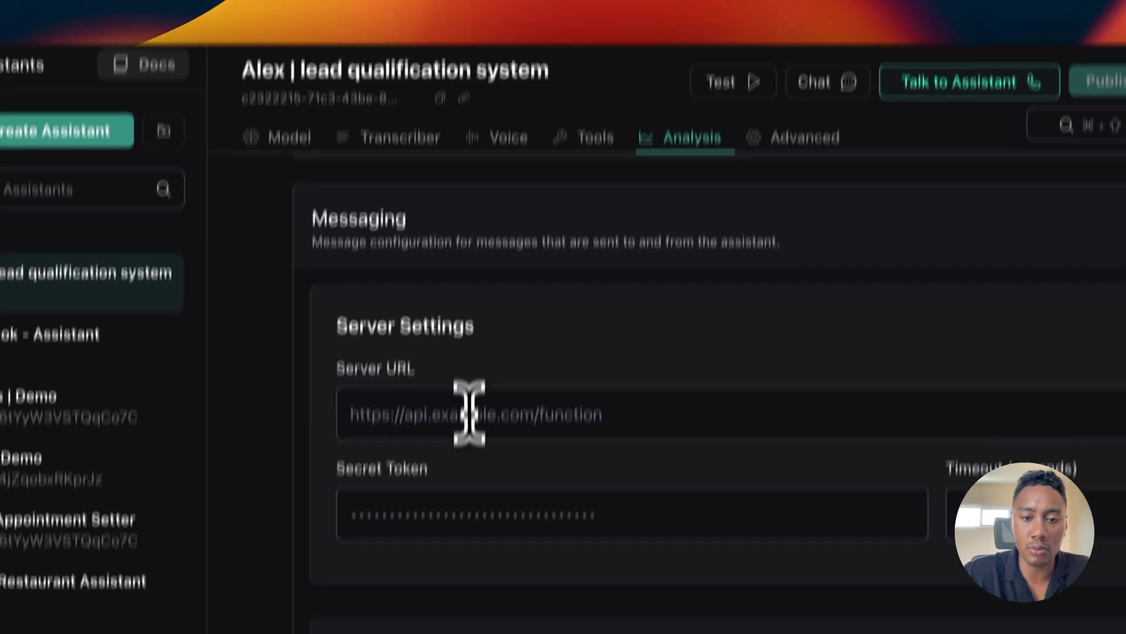
Step: Paste the Make webhook address into the assistant's Server URL field on the Analysis tab
click(467, 465)
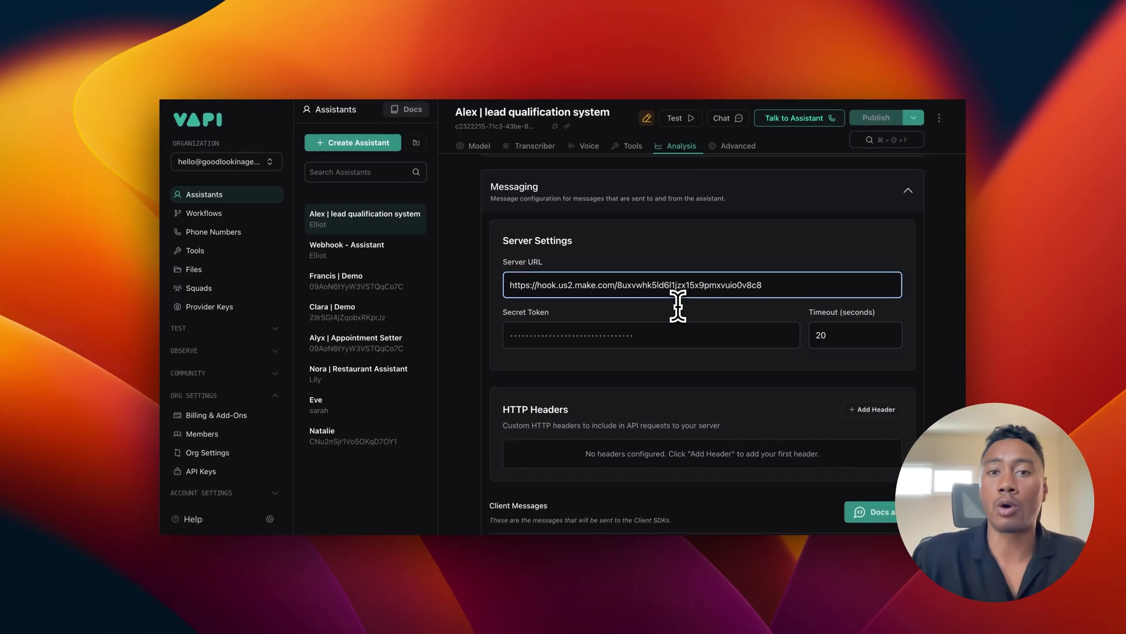
scroll(678, 306, up, 15)
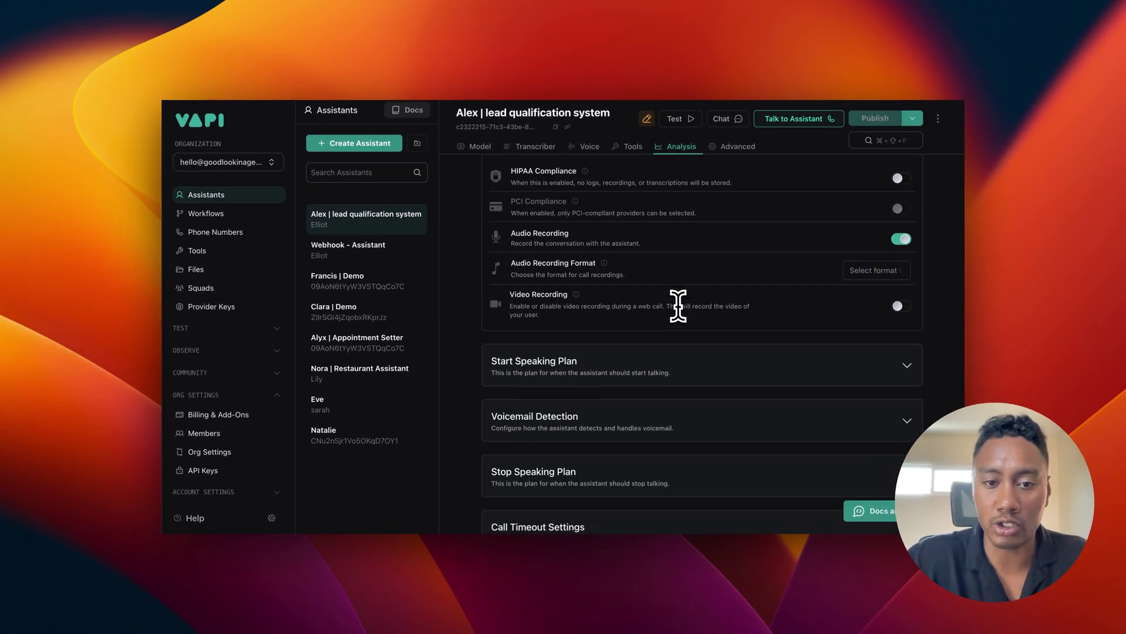
scroll(678, 305, up, 6)
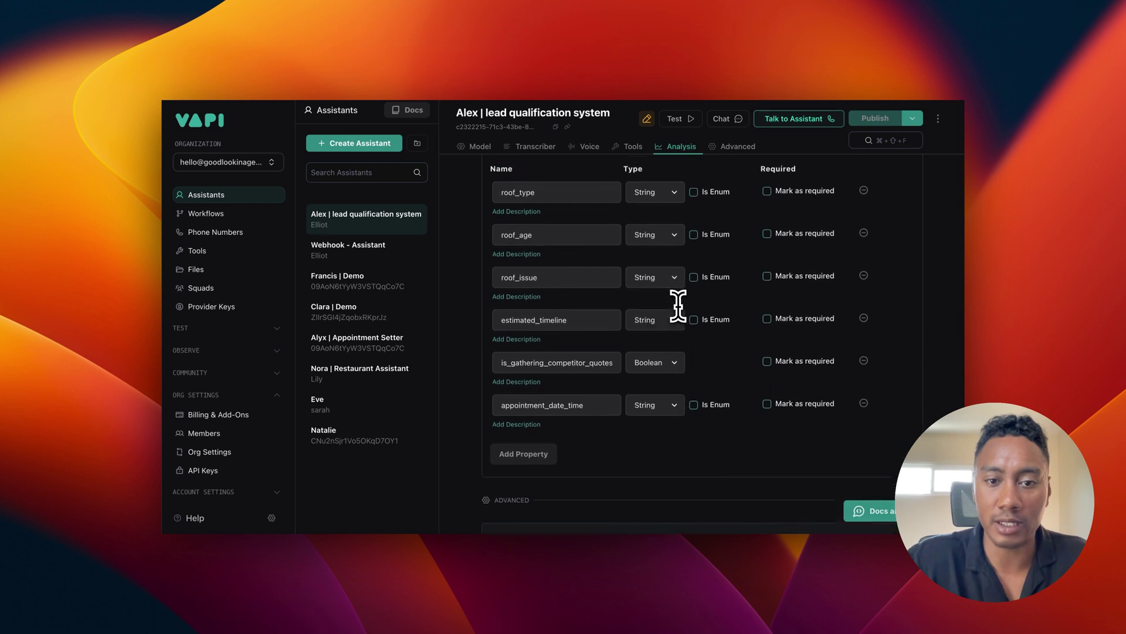
scroll(534, 343, down, 2)
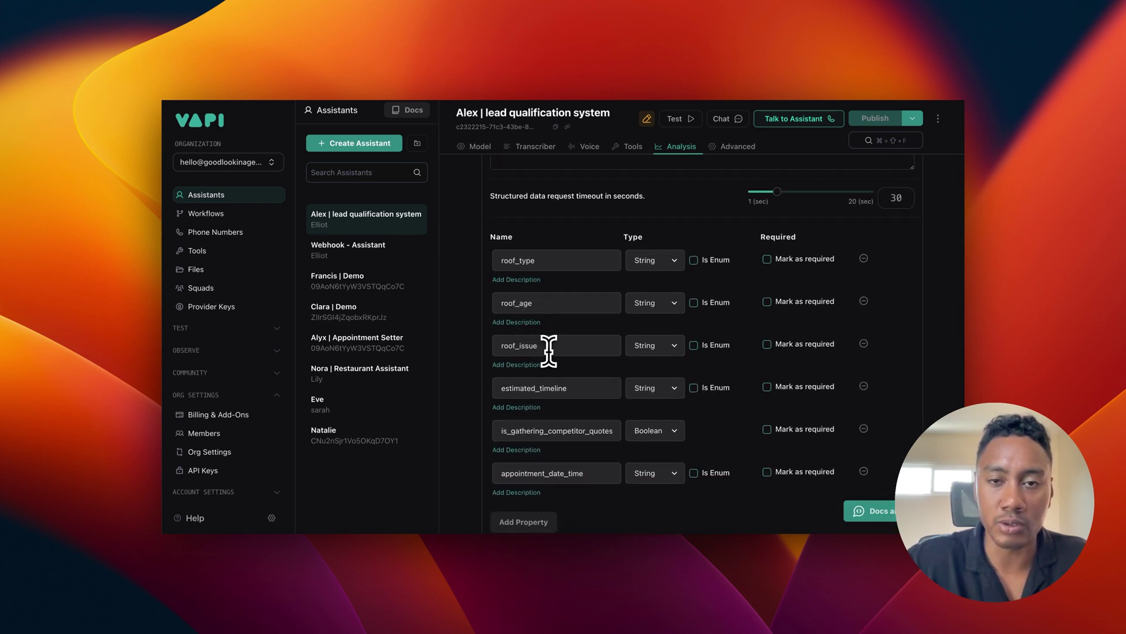
scroll(548, 350, down, 2)
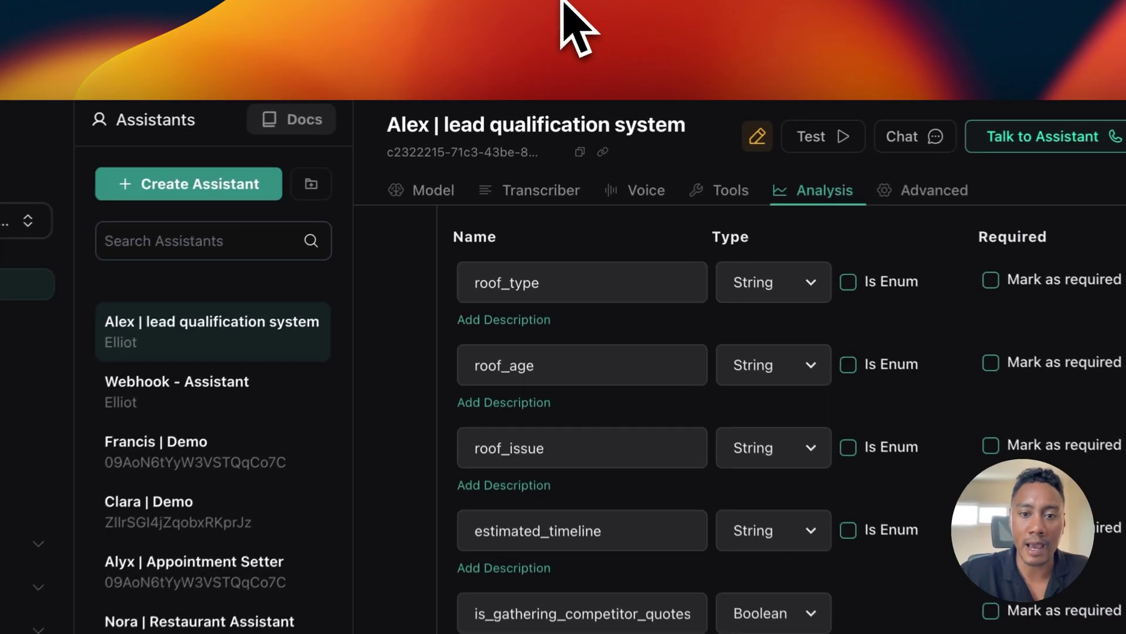
Step: Publish the lead qualification assistant's updated settings in Vapi
scroll(465, 448, down, 15)
scroll(425, 428, up, 5)
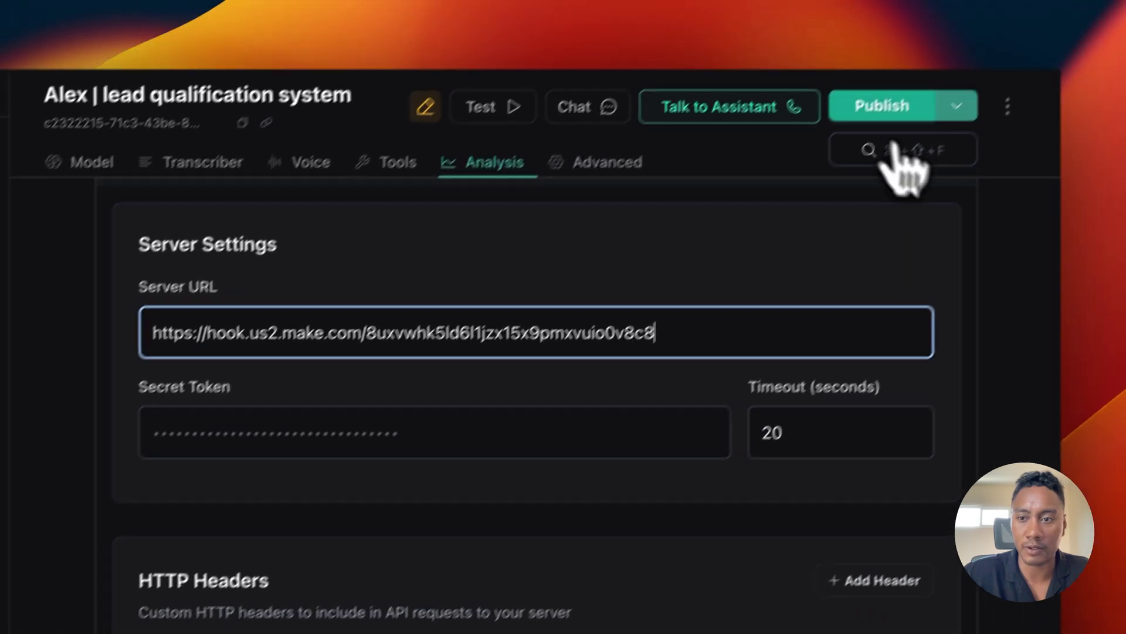
click(998, 6)
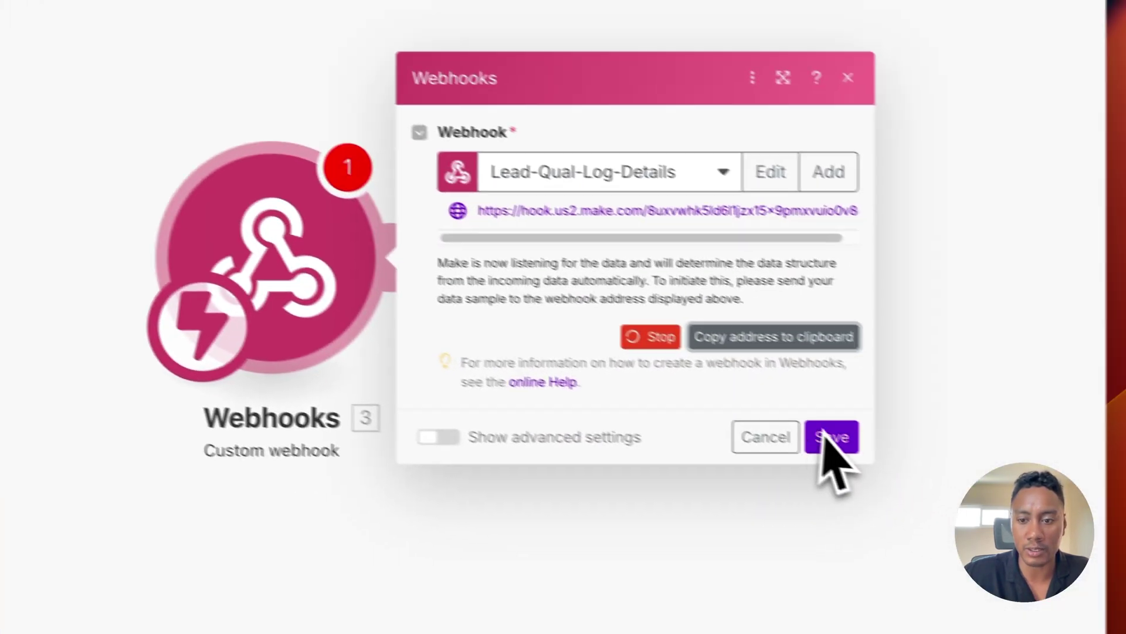
Step: Confirm the webhook dialog and add a Google Sheets Add a Row module after it
click(830, 437)
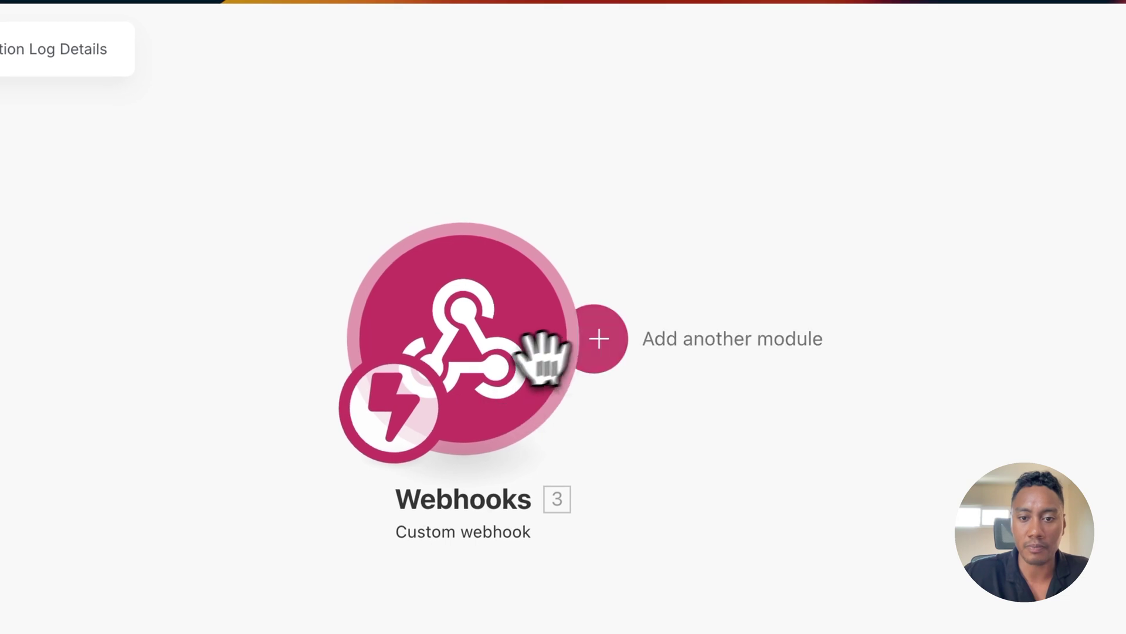
click(598, 338)
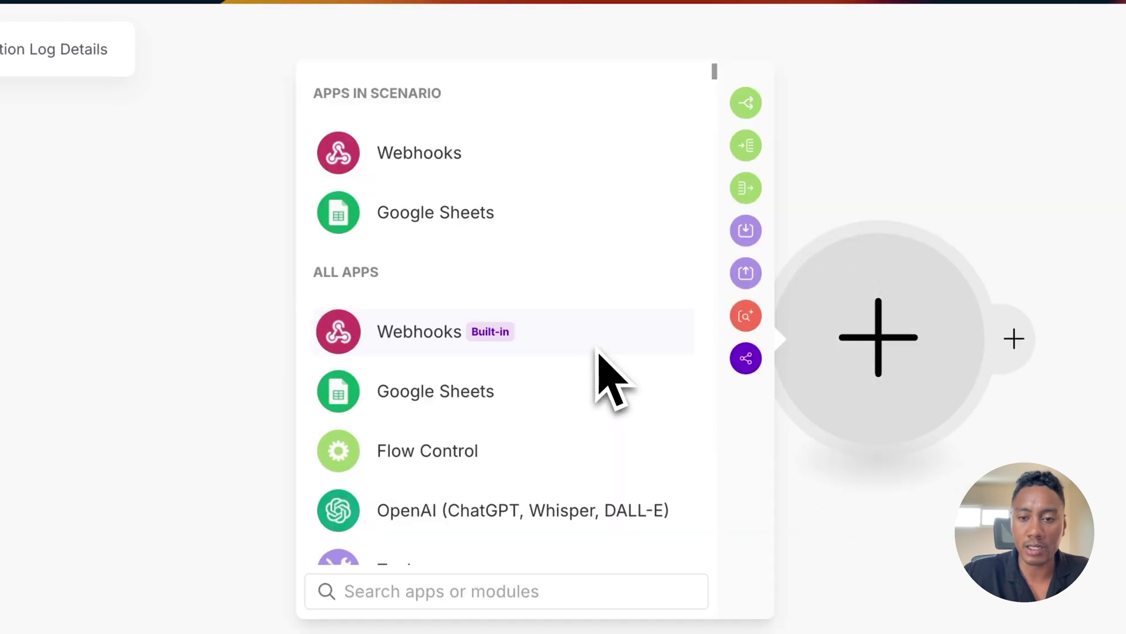
click(394, 218)
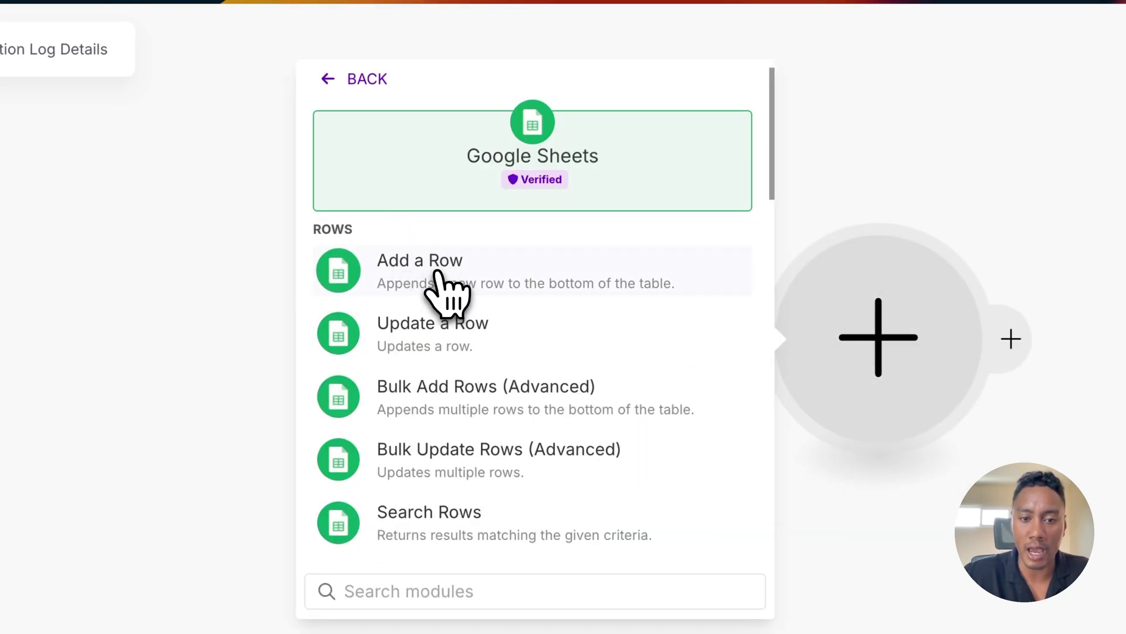
click(437, 271)
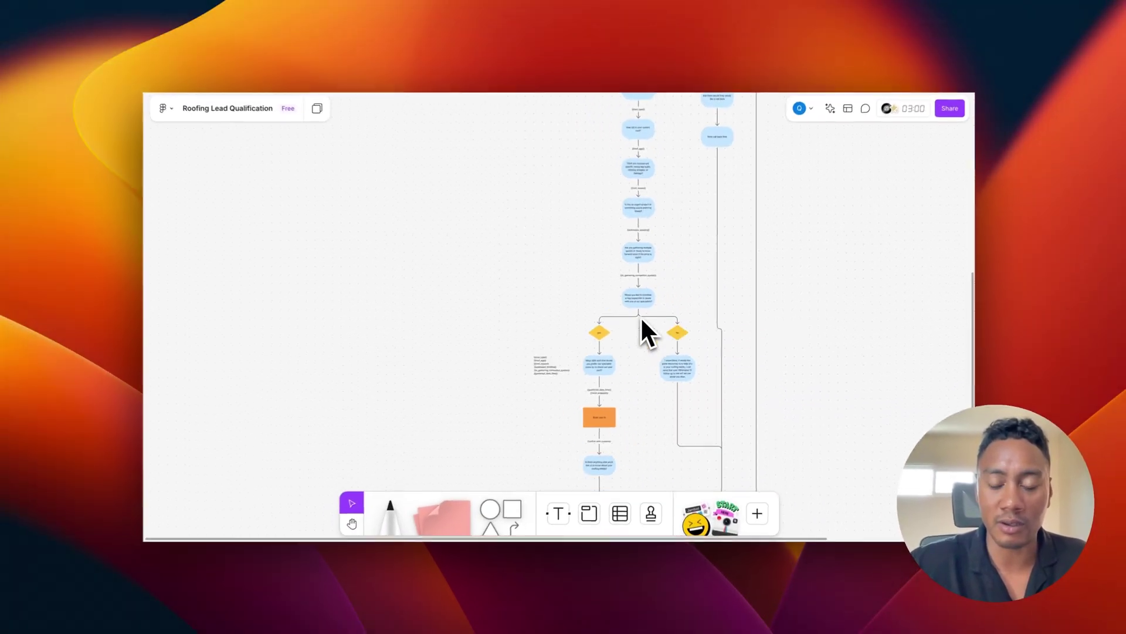
Step: Zoom into the FigJam flowchart's list of captured variables
scroll(642, 315, up, 5)
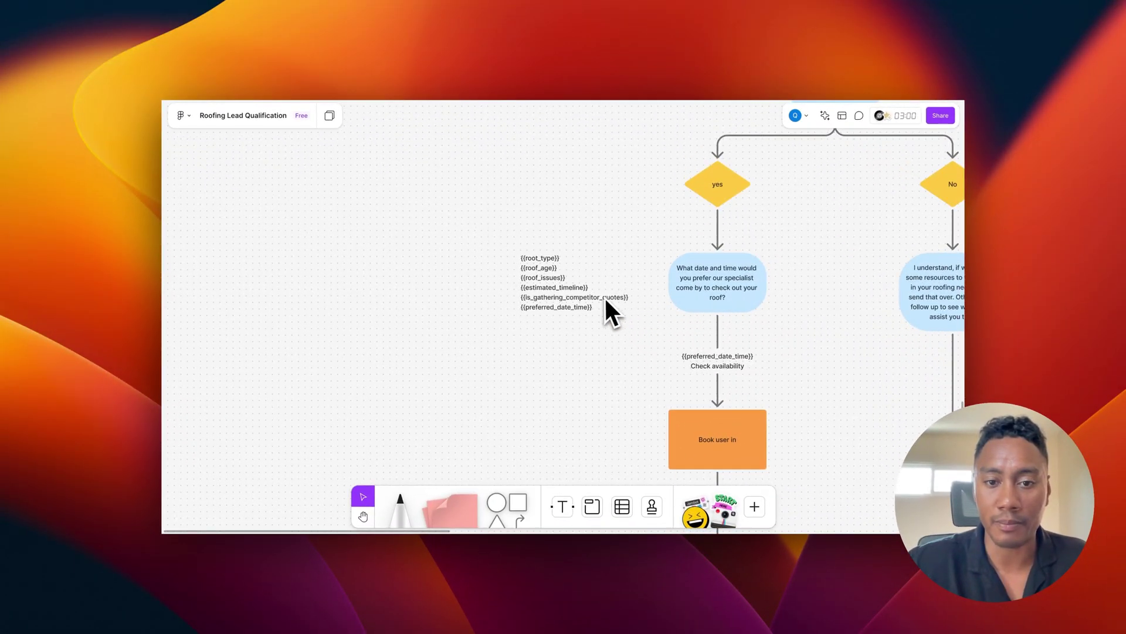
scroll(604, 296, up, 3)
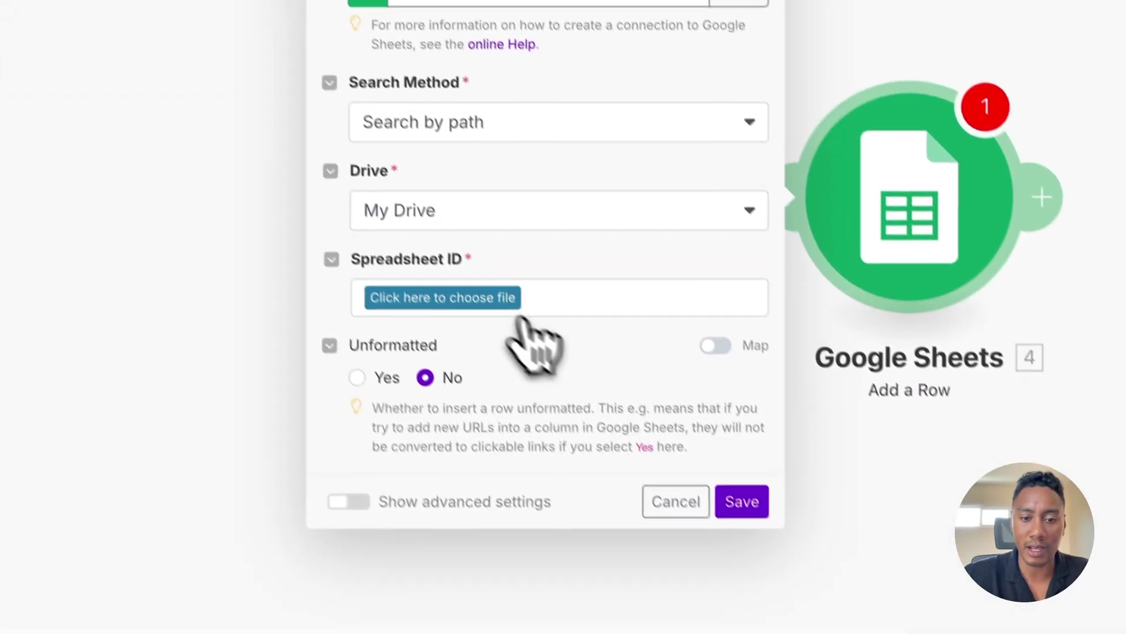
Step: Point the Add a Row module at Sheet1 of the Webhooks - Sample Database spreadsheet
click(492, 300)
click(469, 335)
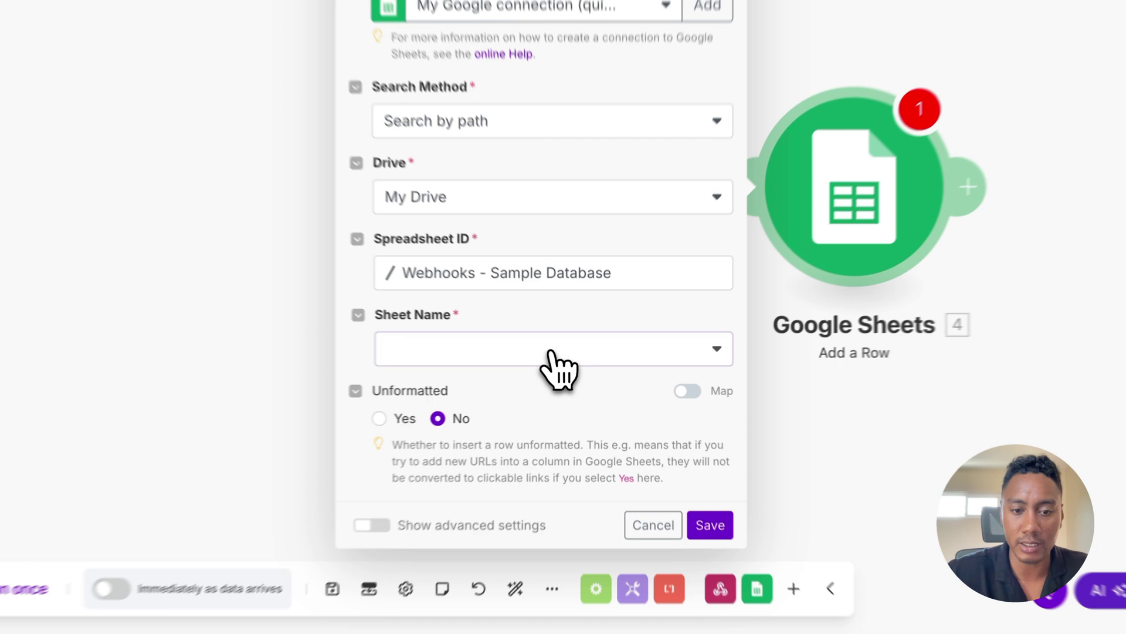
click(578, 362)
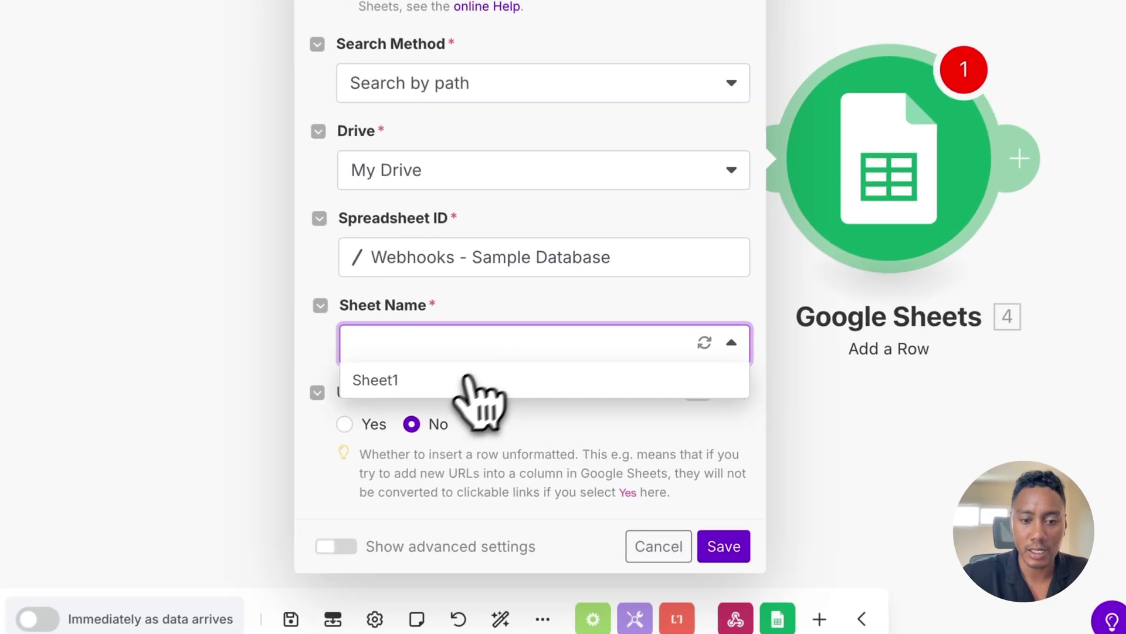
click(529, 386)
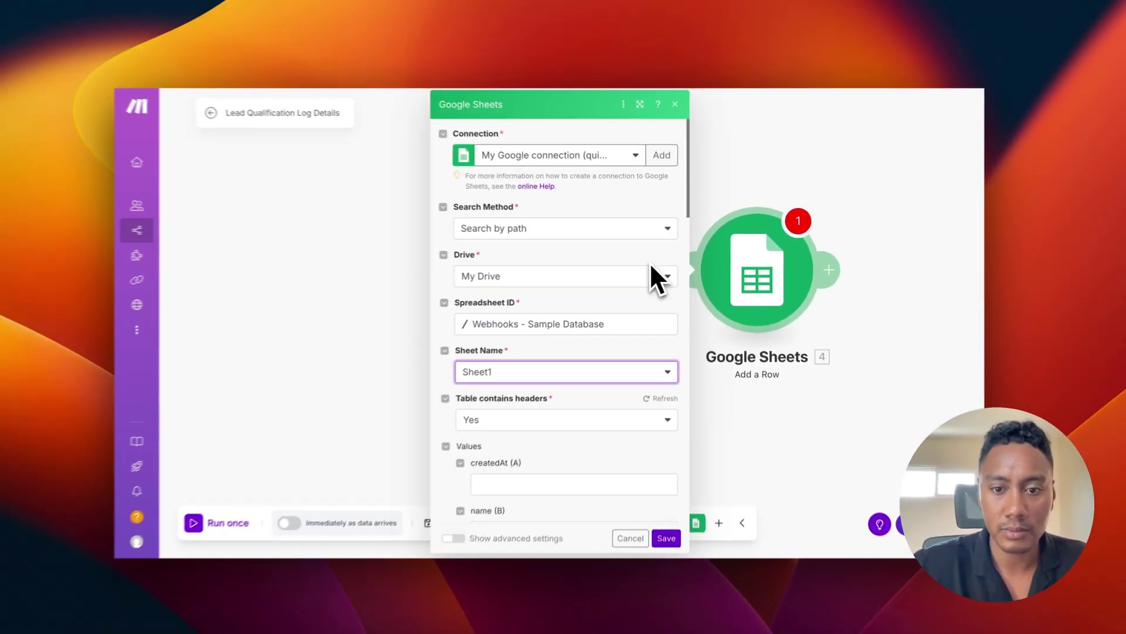
Step: Look over the createdAt-to-transcript value fields, leave them empty, and save the module
scroll(607, 311, down, 5)
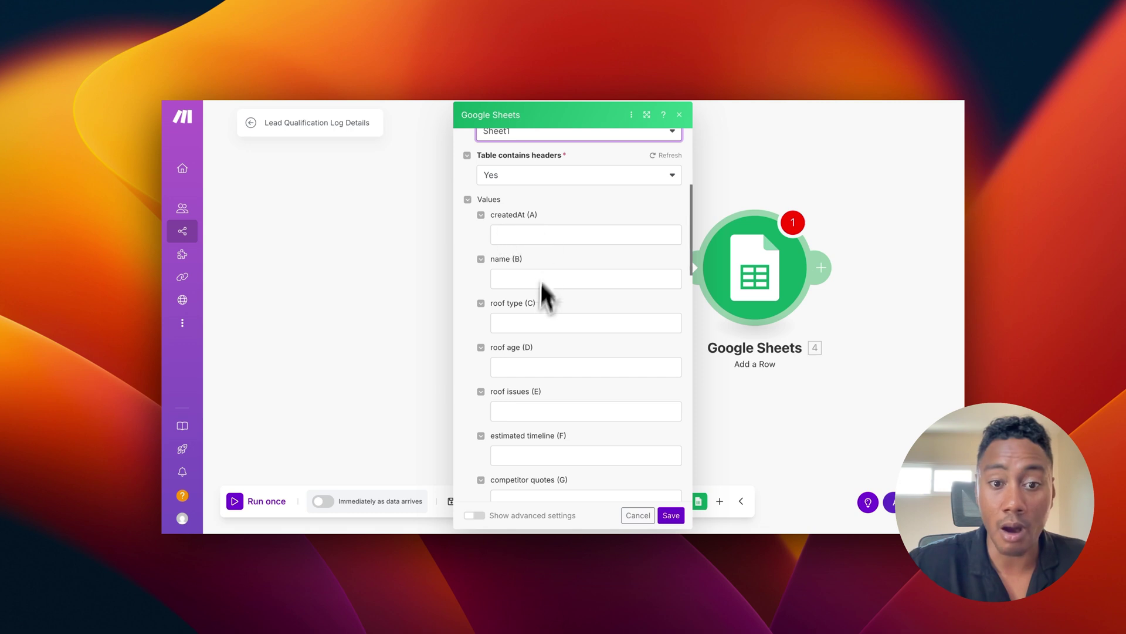
scroll(537, 332, down, 5)
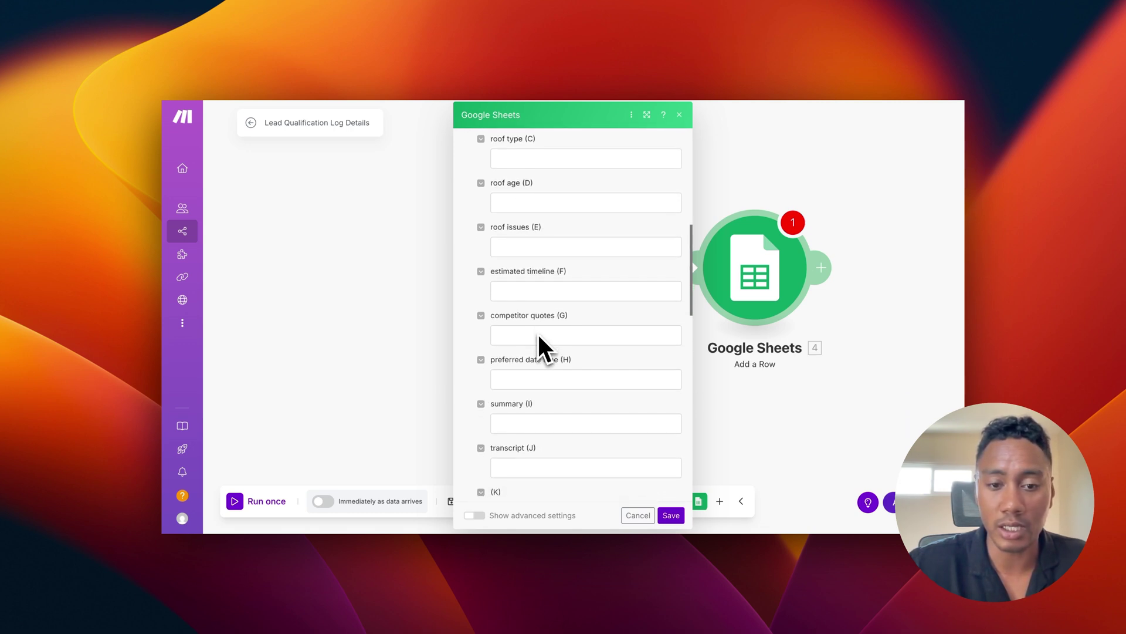
scroll(538, 332, down, 3)
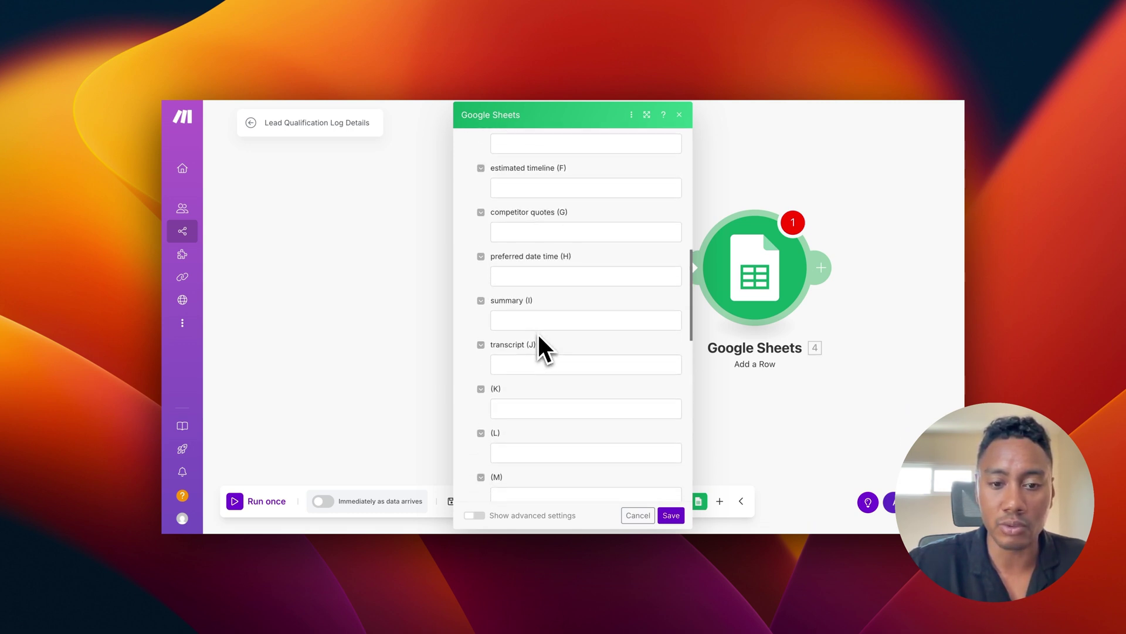
scroll(537, 332, up, 3)
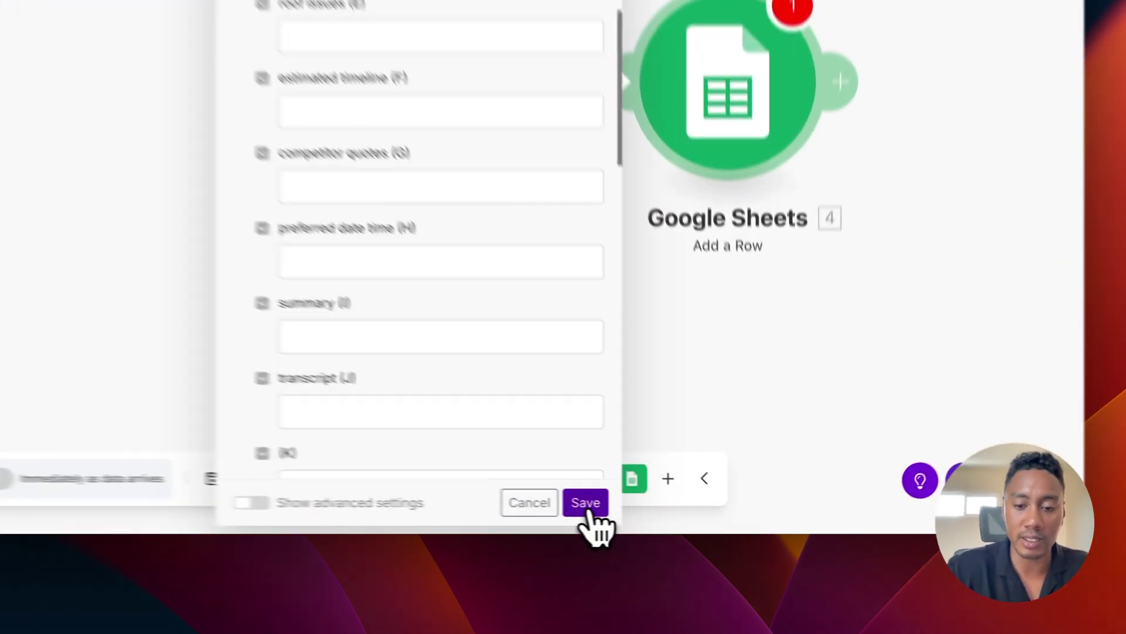
click(671, 515)
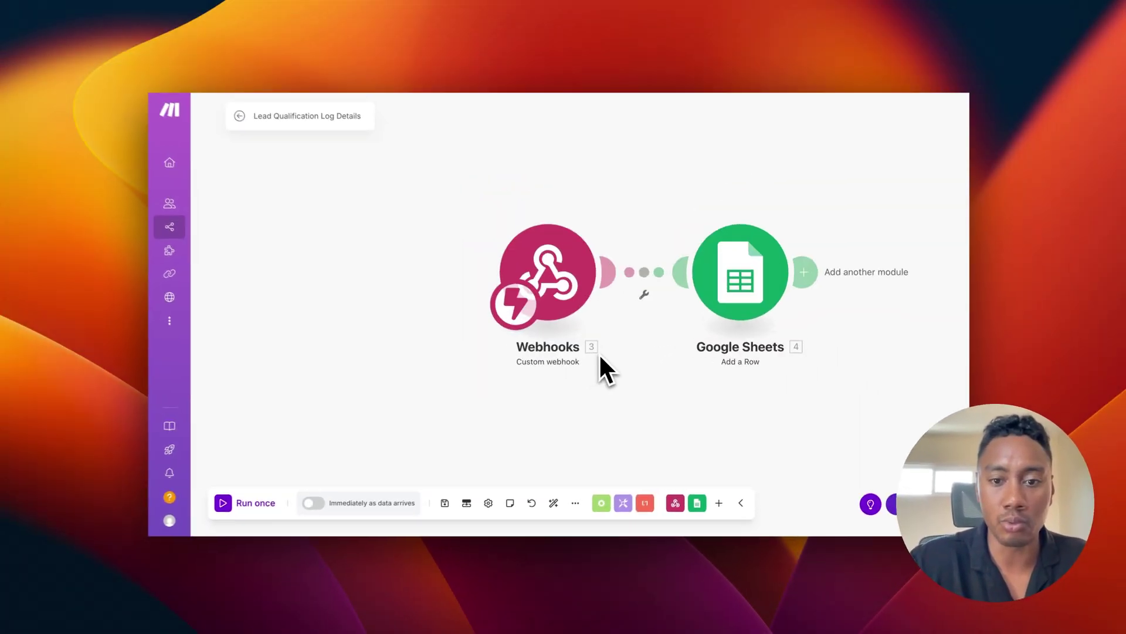
Step: Save the Webhooks-to-Google Sheets scenario, switch it ON, and go back to the scenarios list
scroll(603, 359, right, 3)
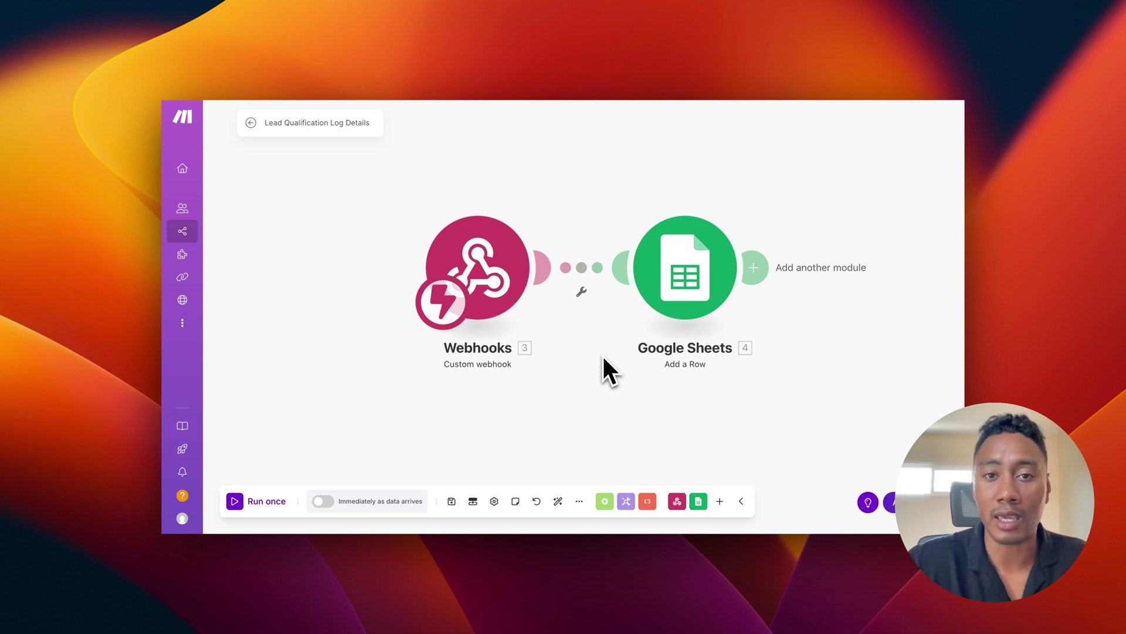
scroll(542, 392, right, 2)
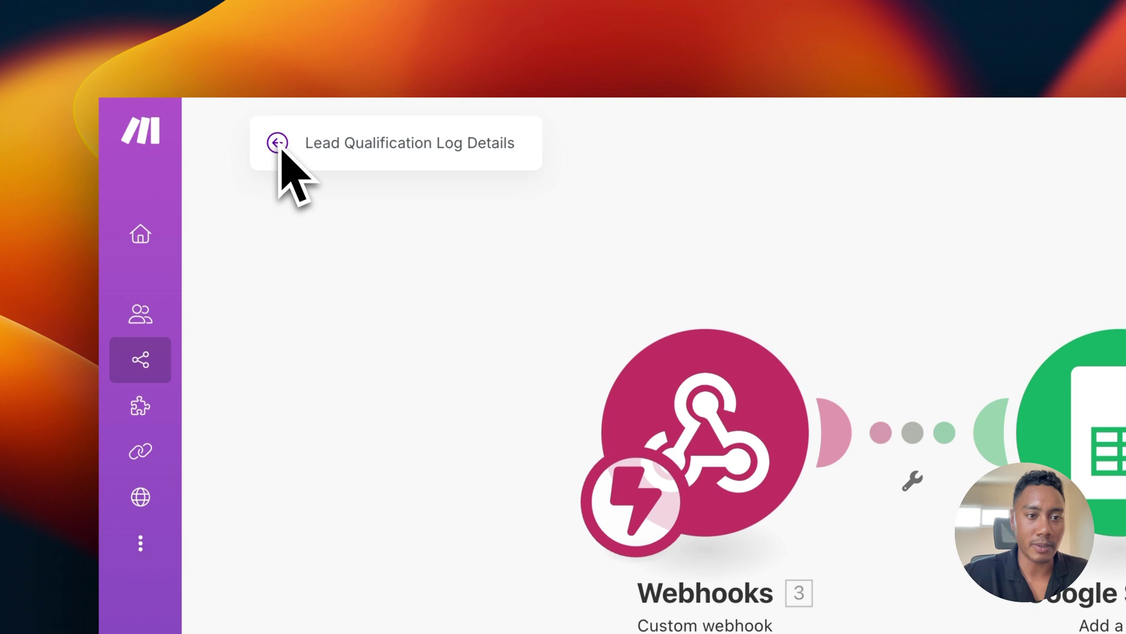
click(278, 147)
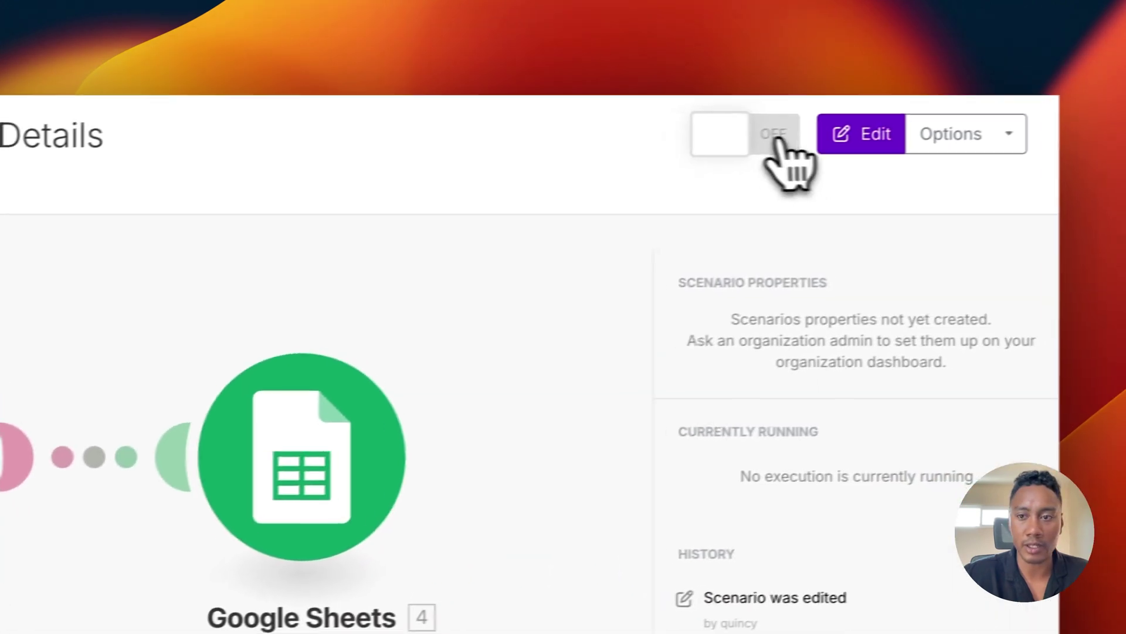
click(738, 141)
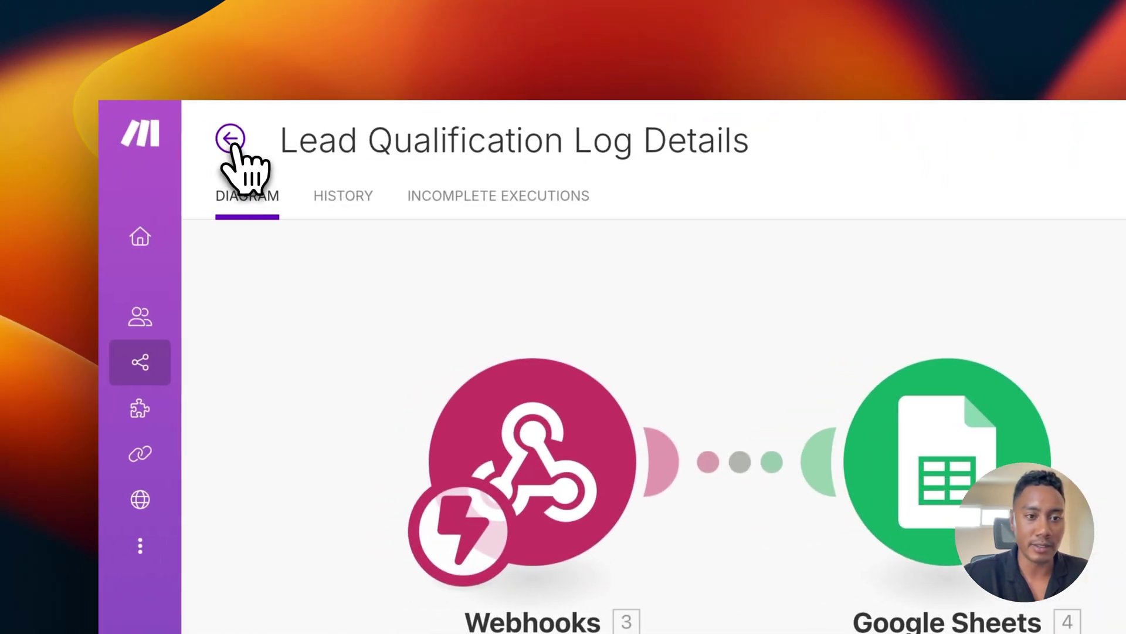
click(235, 143)
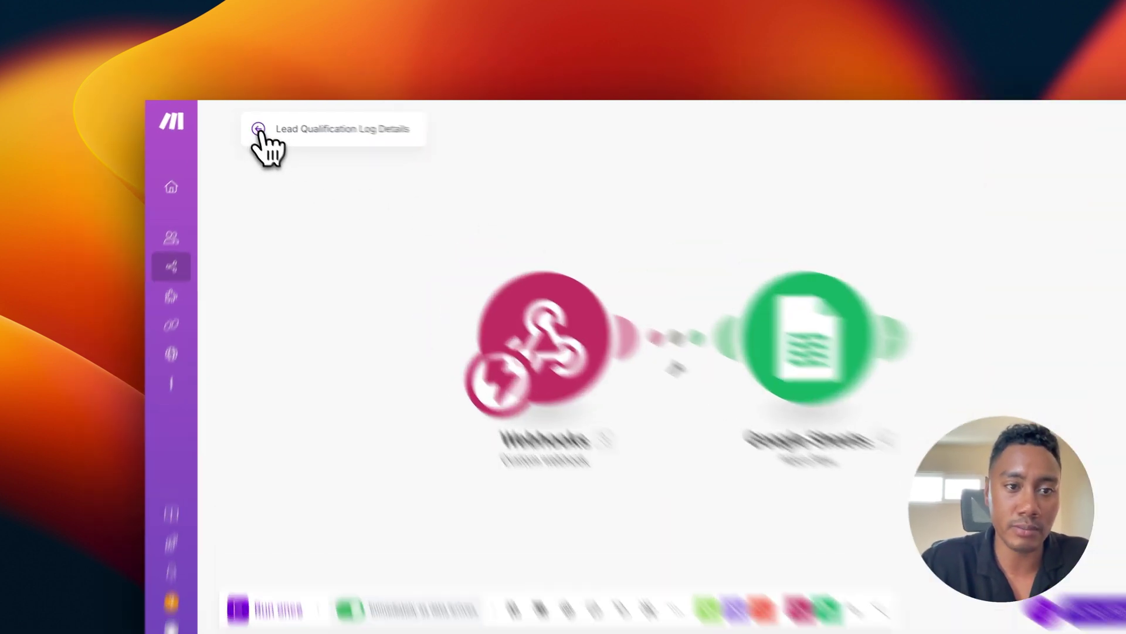
Step: Open the successful run's Webhooks output bundle from the scenario History details
mouse_move(269, 136)
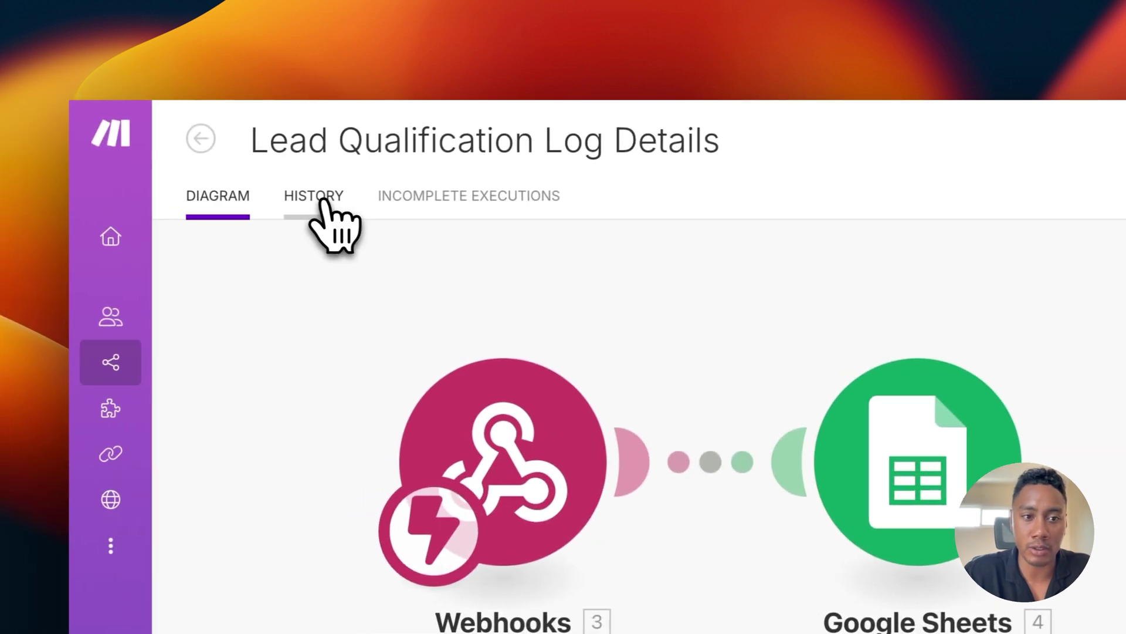
click(241, 197)
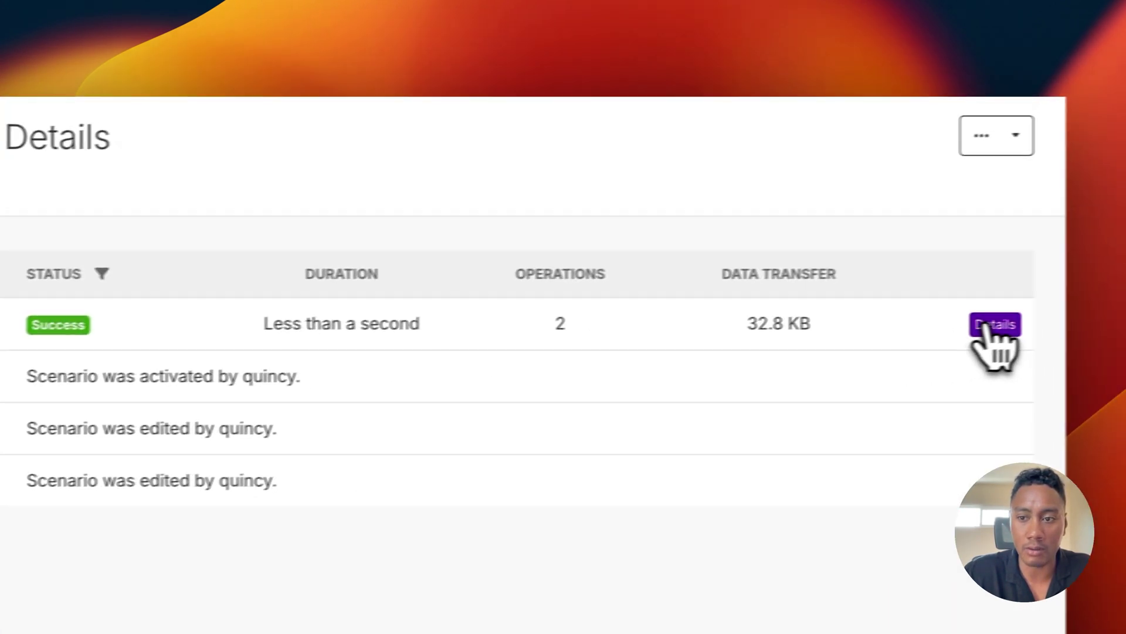
click(993, 323)
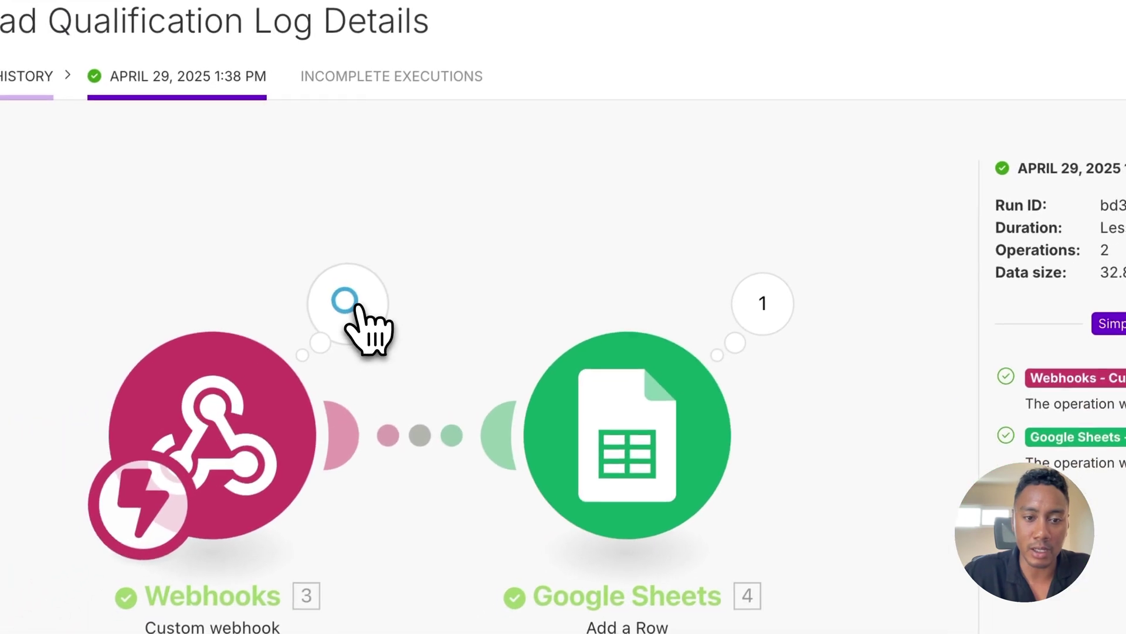
click(179, 392)
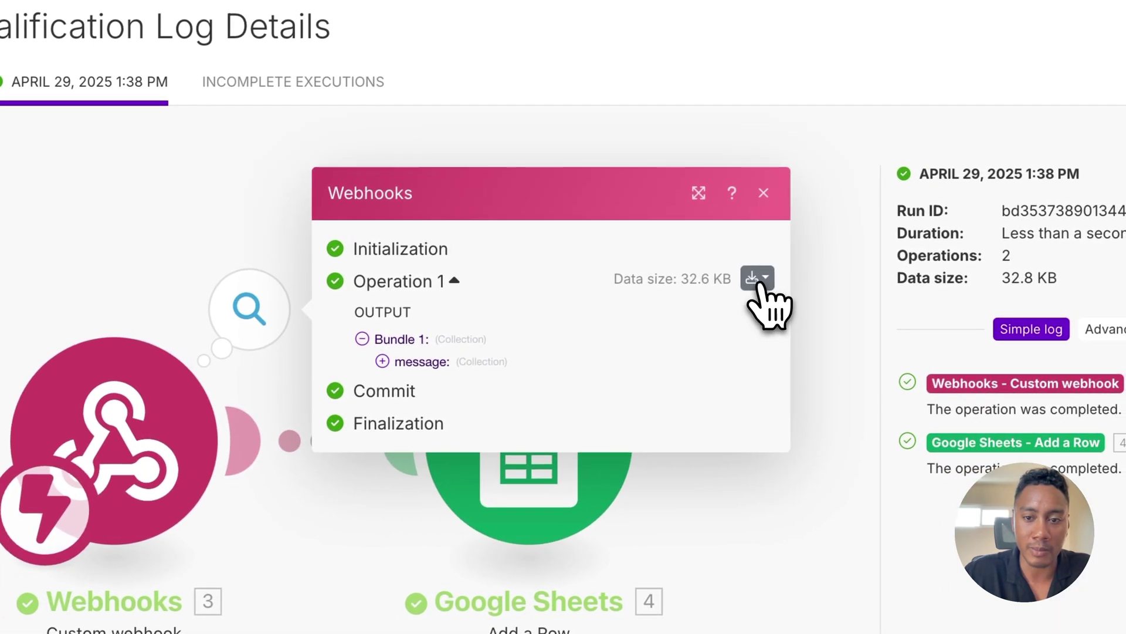
click(758, 281)
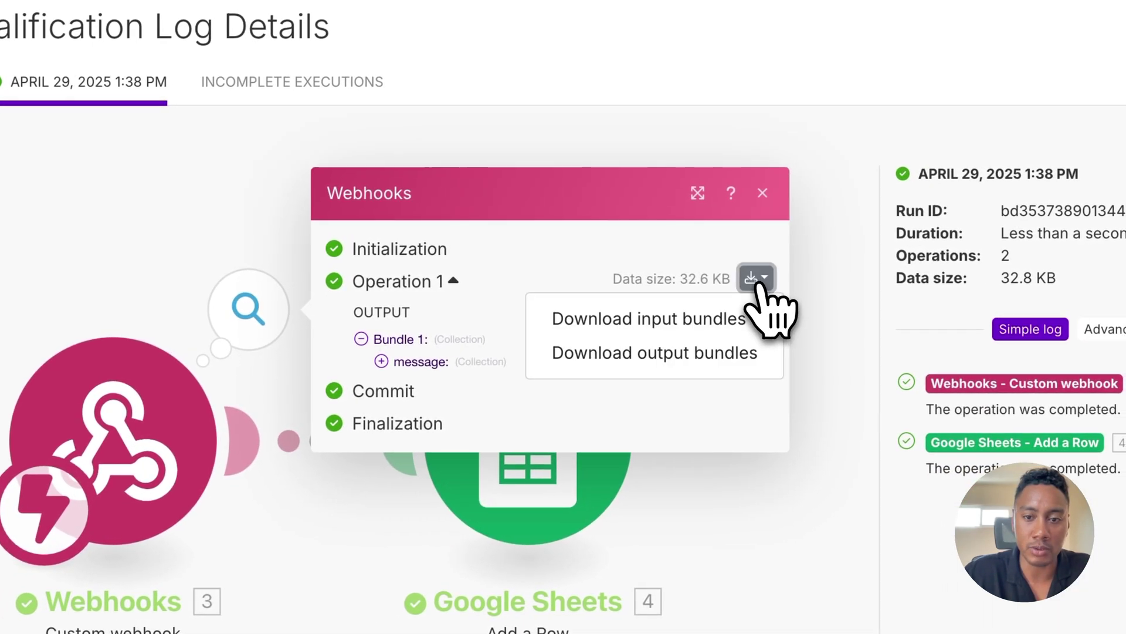
click(693, 359)
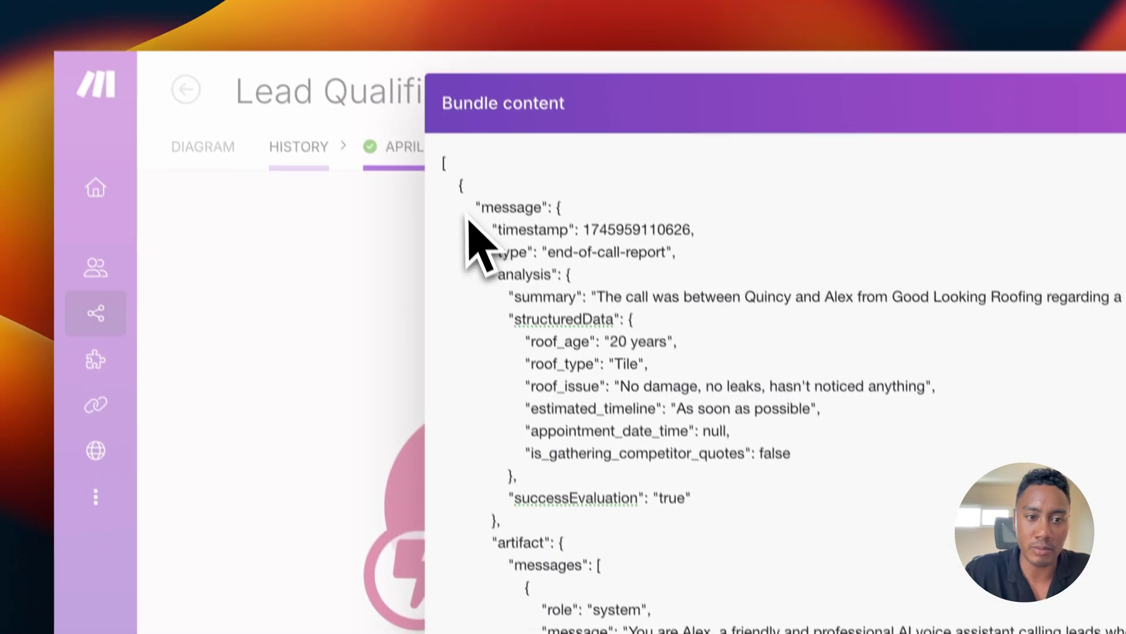
Step: Select the entire end-of-call-report JSON in the output bundle for copying
drag(466, 202, 690, 633)
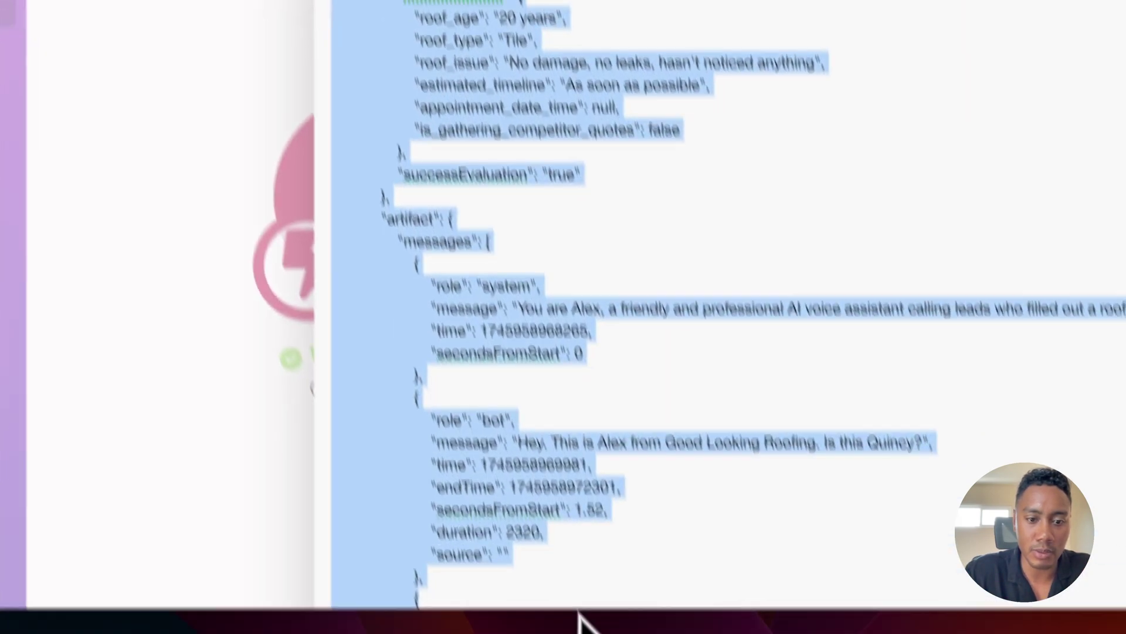
drag(578, 619, 410, 170)
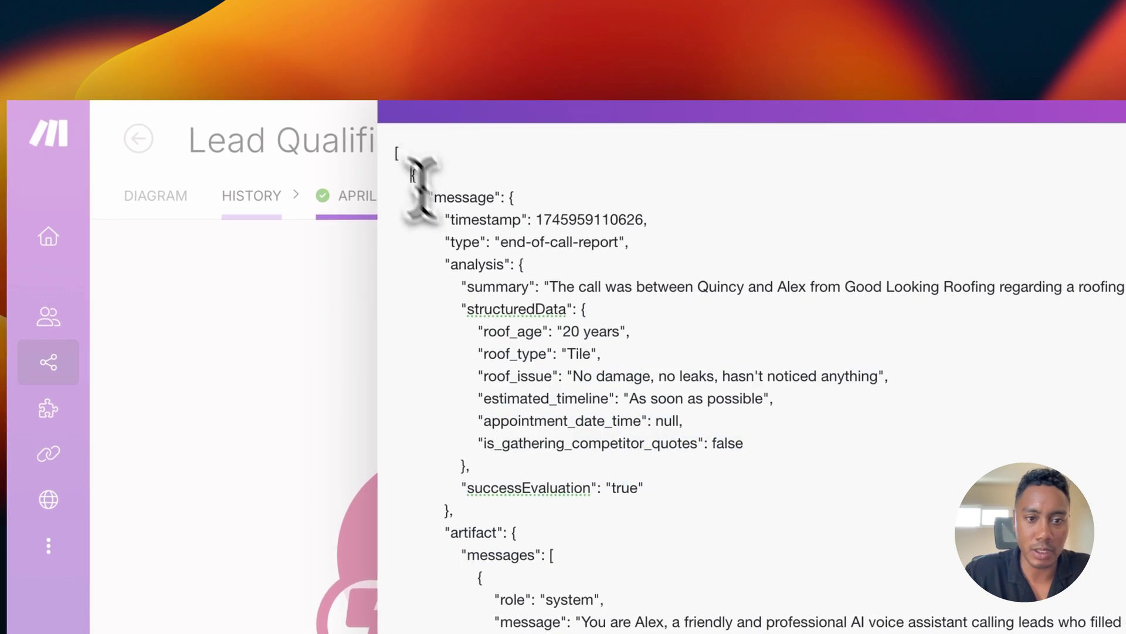
scroll(534, 326, down, 20)
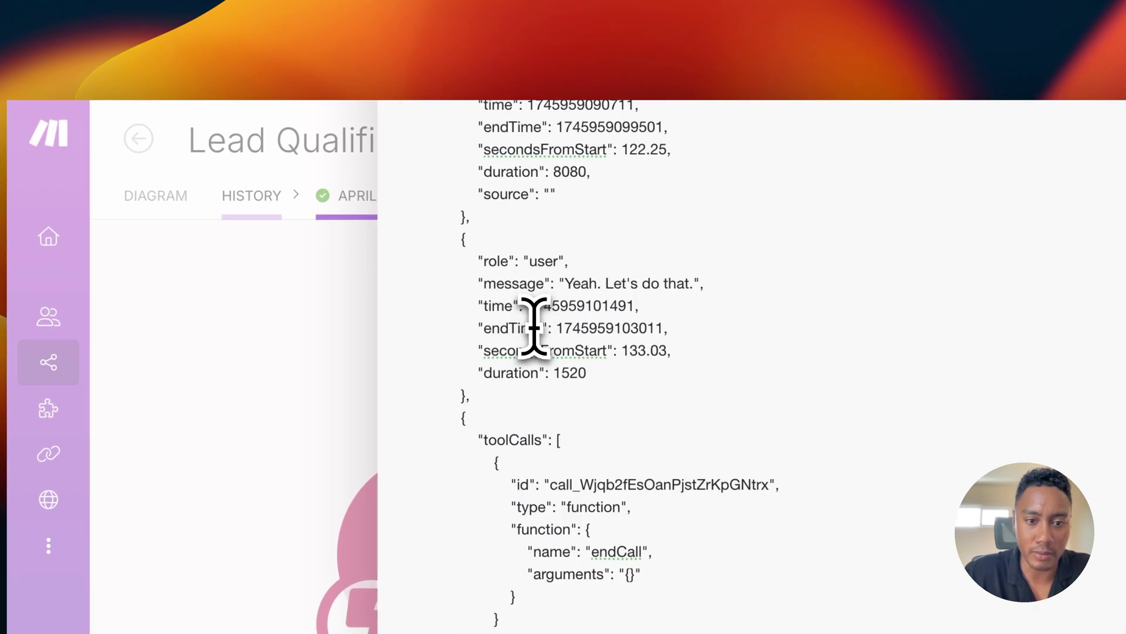
scroll(533, 327, down, 20)
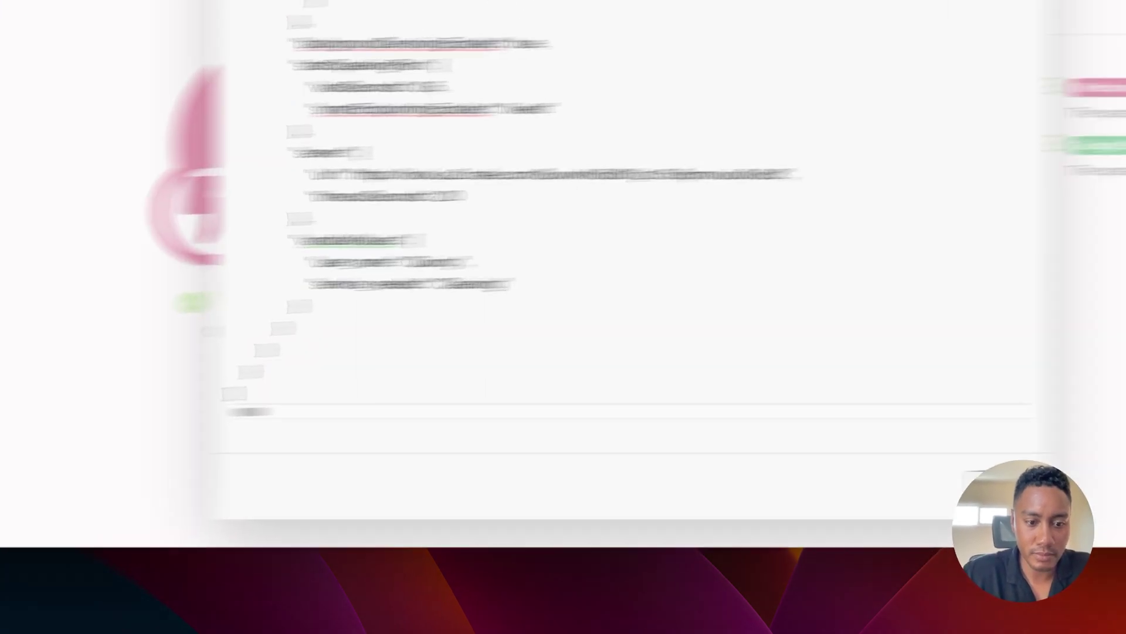
drag(329, 376, 478, 257)
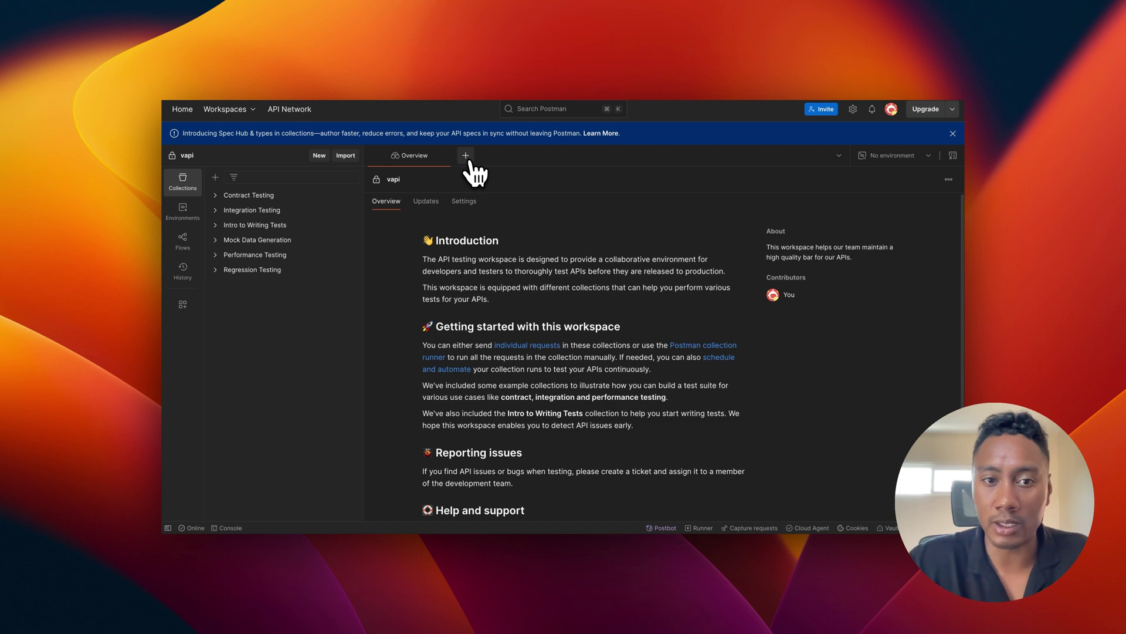
Step: Create a new Postman request with the copied end-of-call-report JSON pasted as its raw JSON body
click(466, 154)
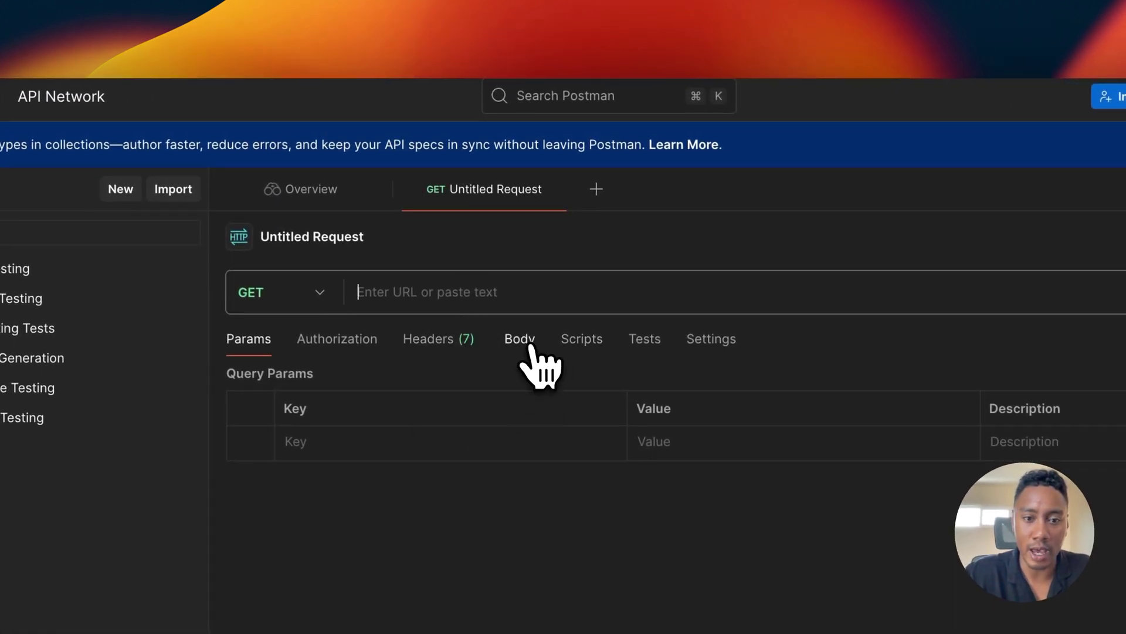
click(522, 342)
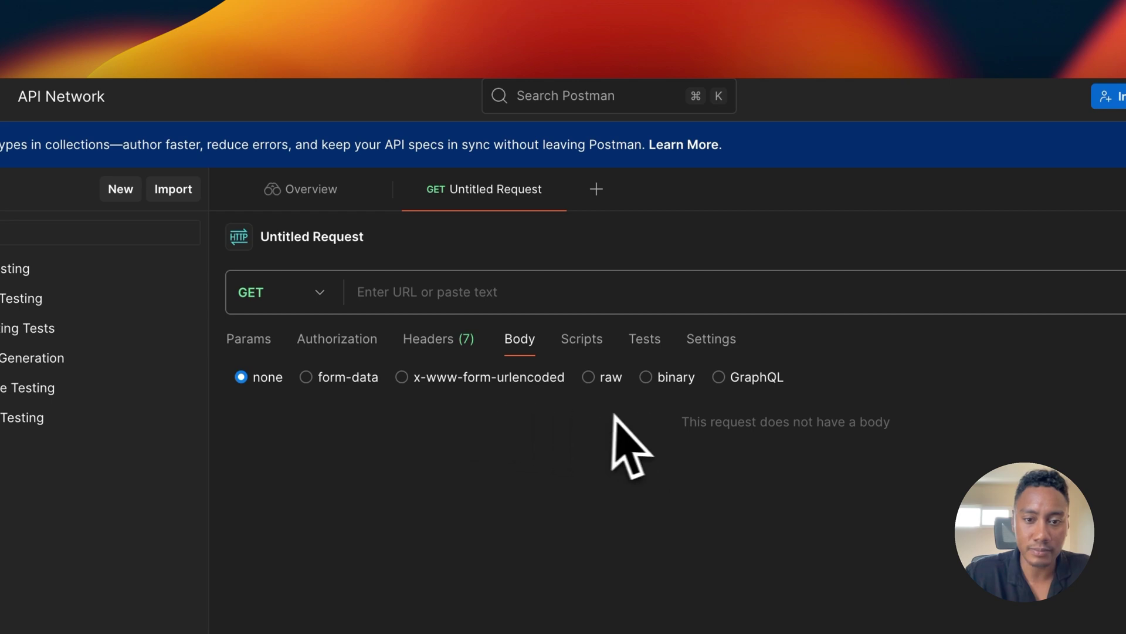
click(604, 380)
click(490, 428)
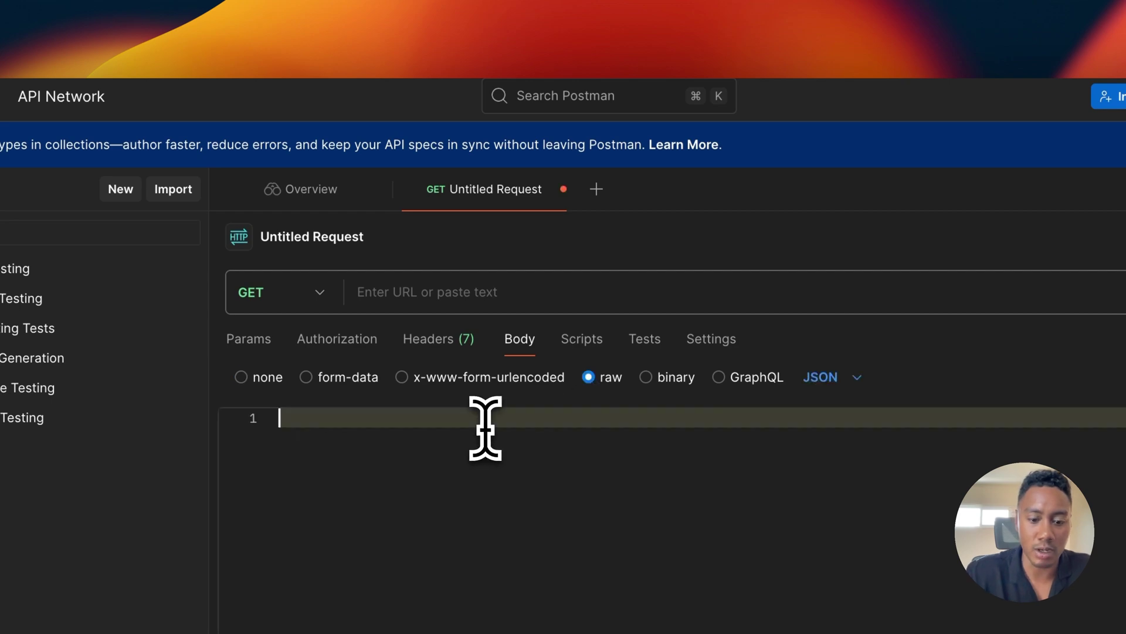
key(super+v)
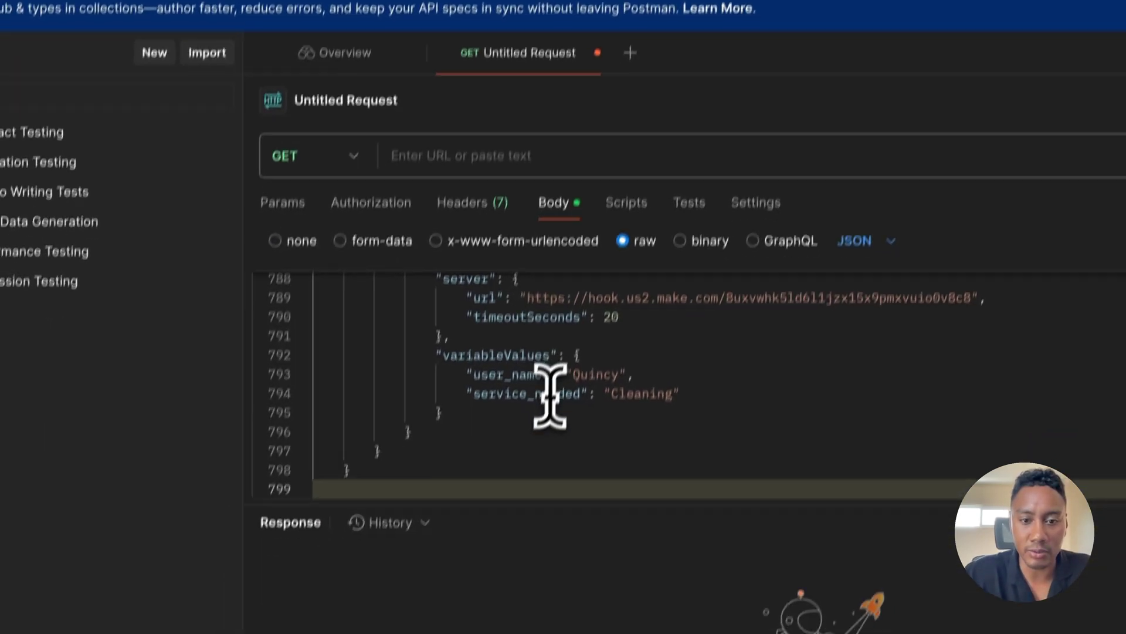
scroll(550, 396, up, 20)
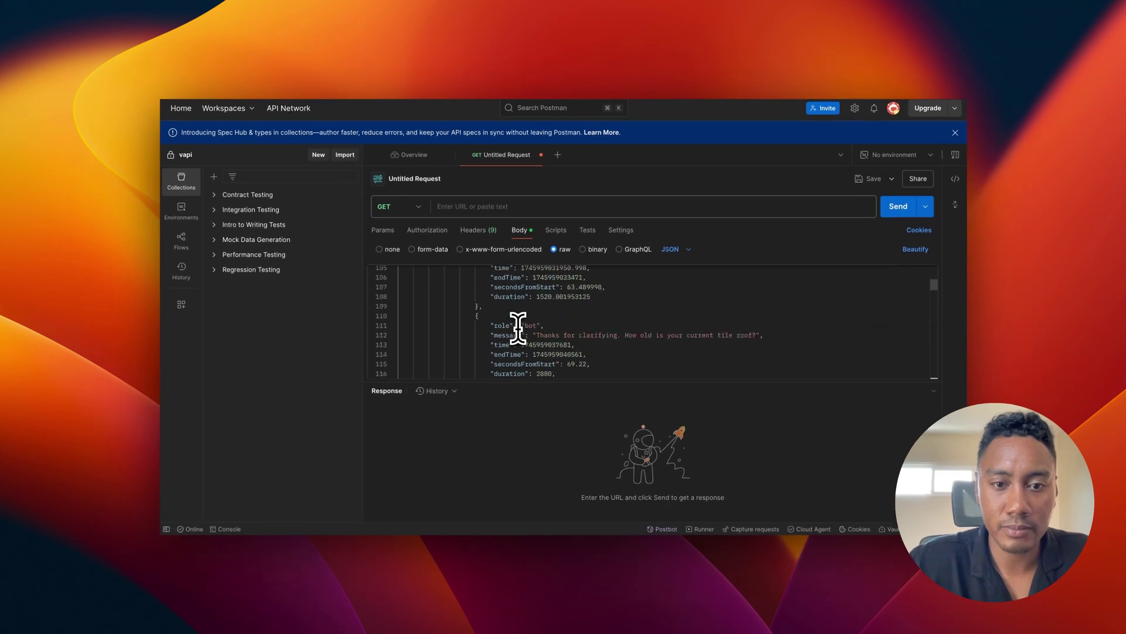
scroll(518, 329, up, 20)
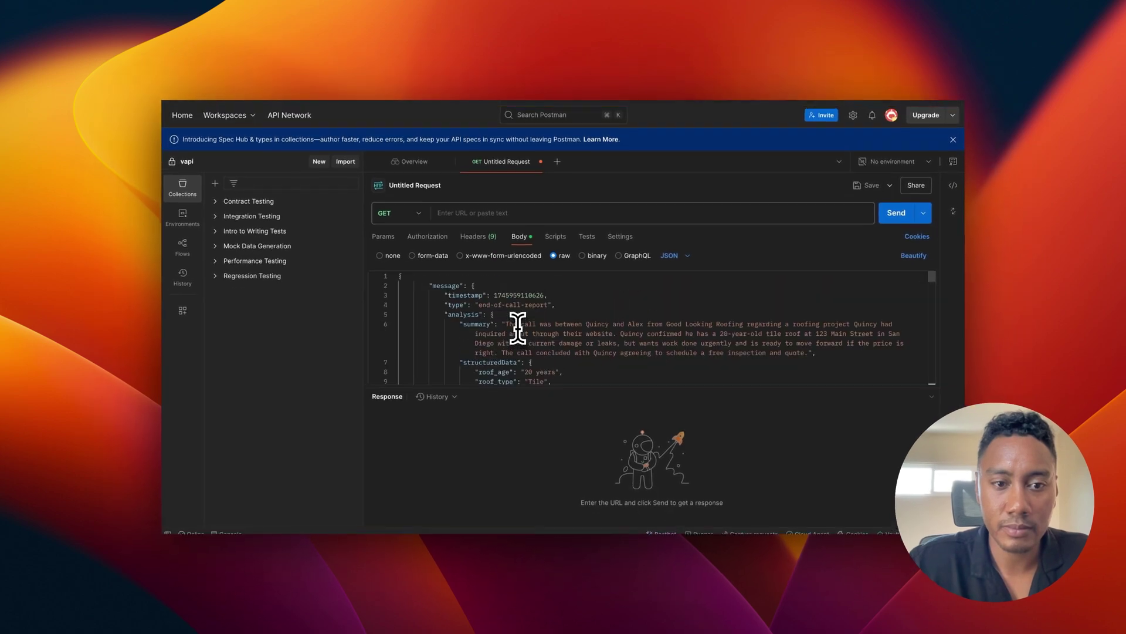
click(495, 206)
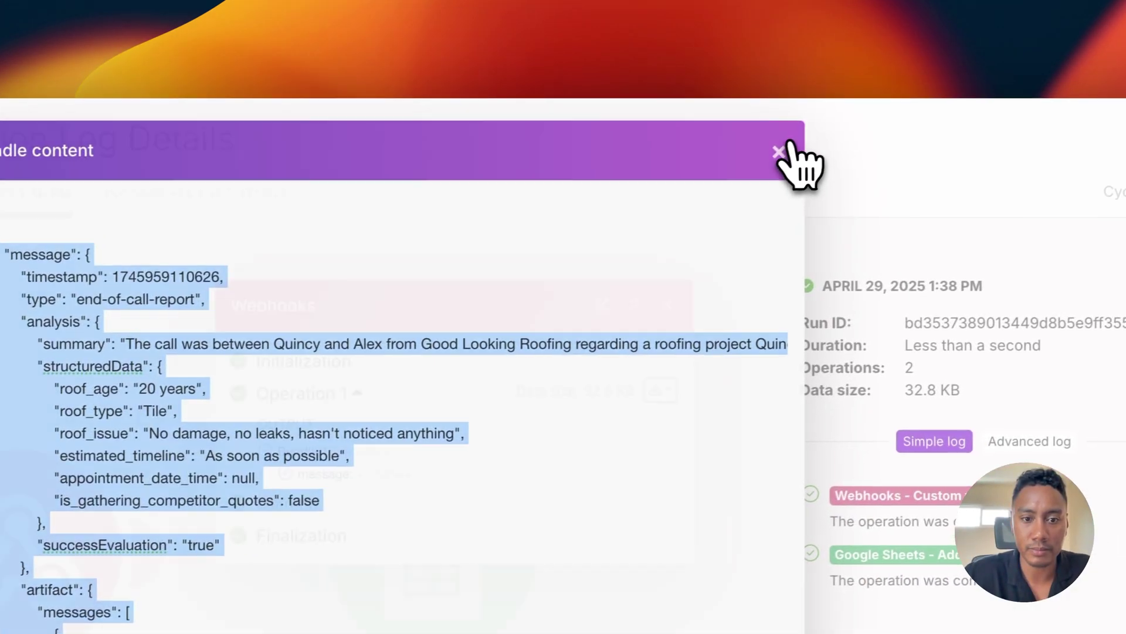
Step: Close the run details and select the Lead-Qual-Log-Details webhook address in the Webhooks module settings
click(779, 152)
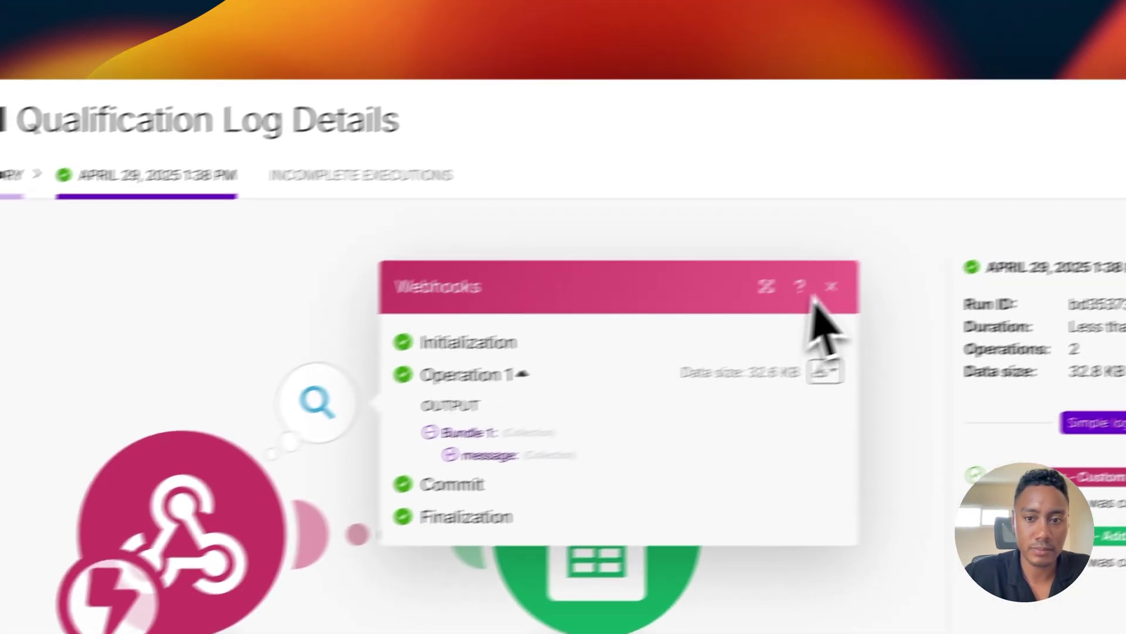
click(668, 303)
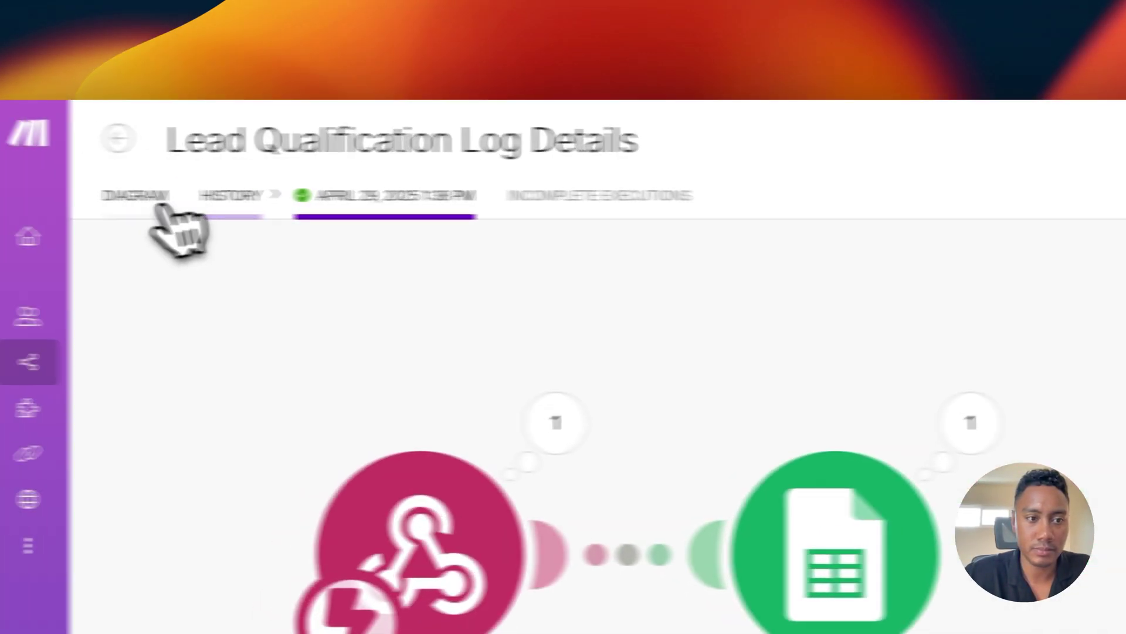
click(241, 196)
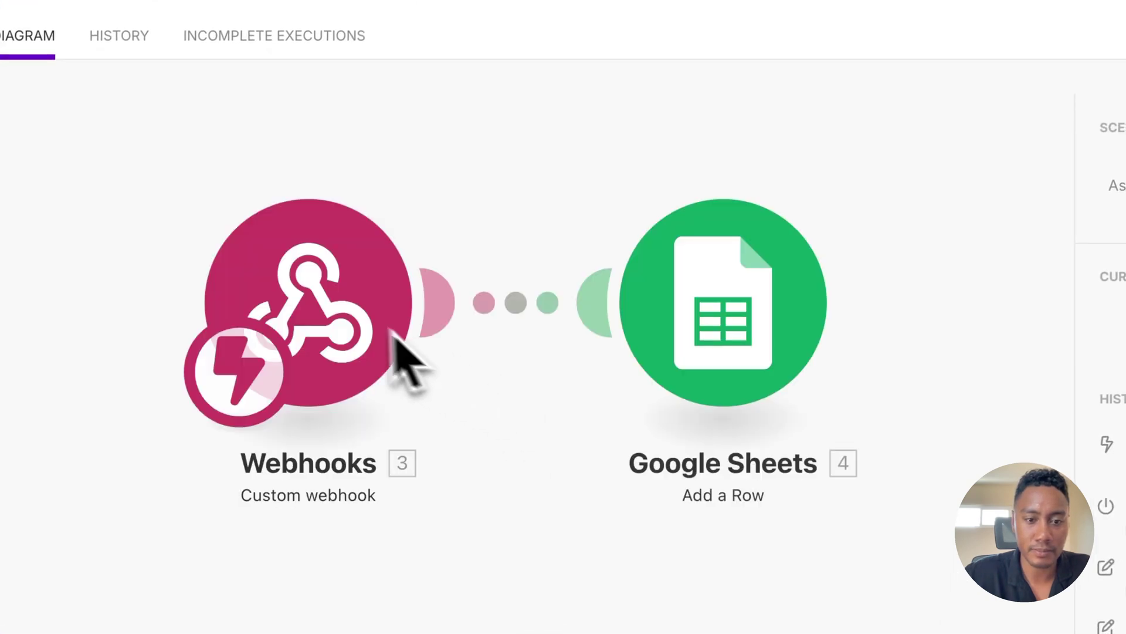
click(390, 340)
click(478, 339)
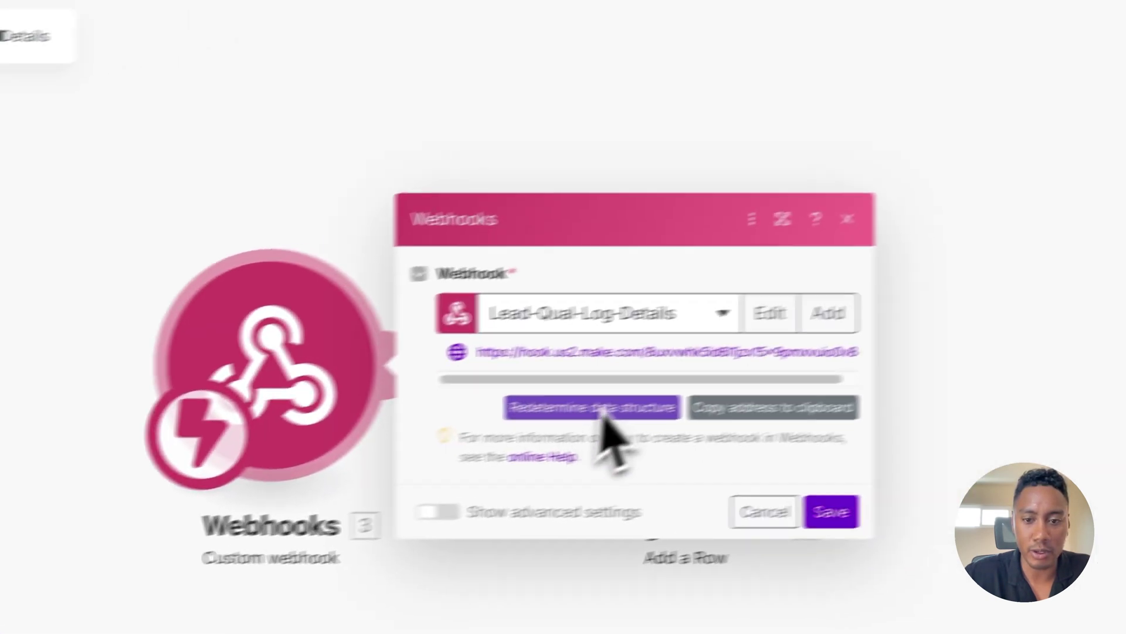
click(874, 345)
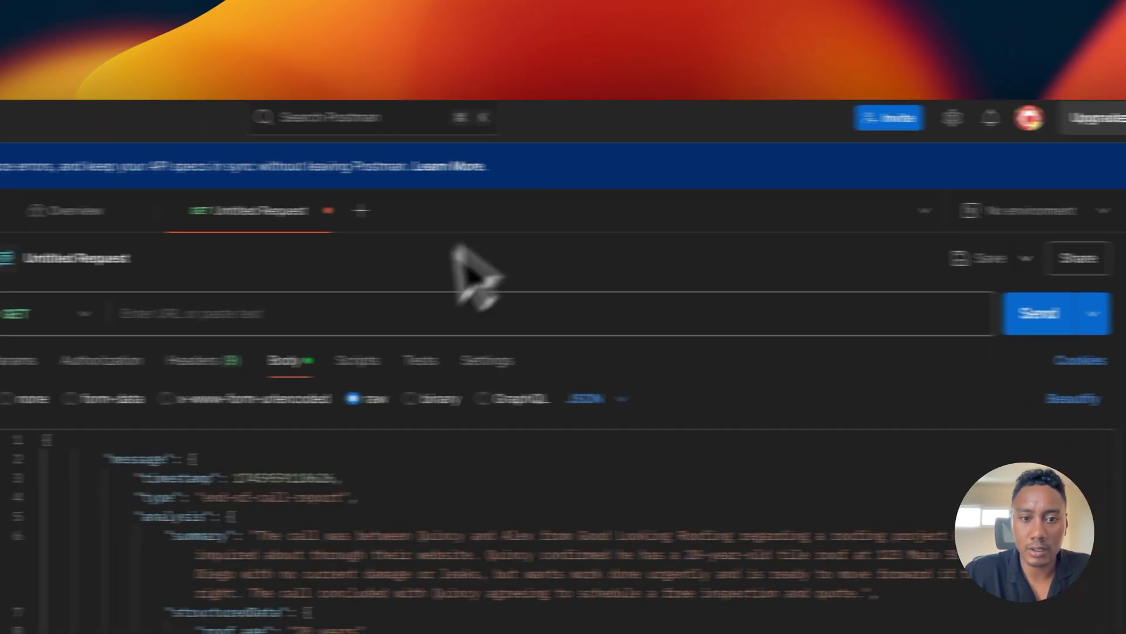
Step: Paste the Make webhook address as the request URL and set the method to POST
click(475, 312)
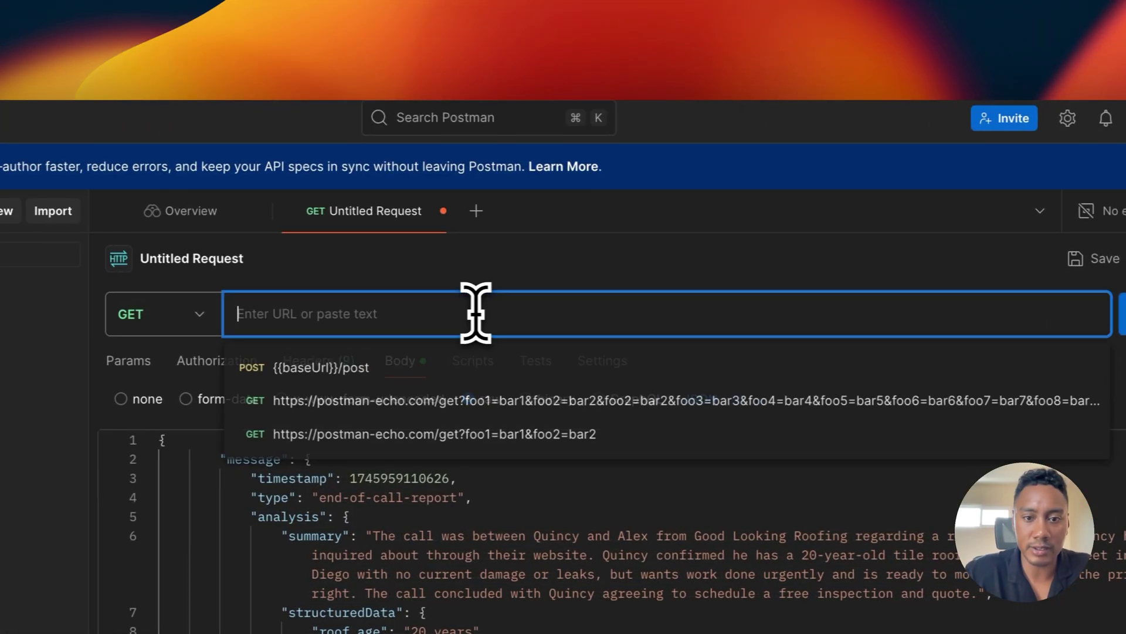
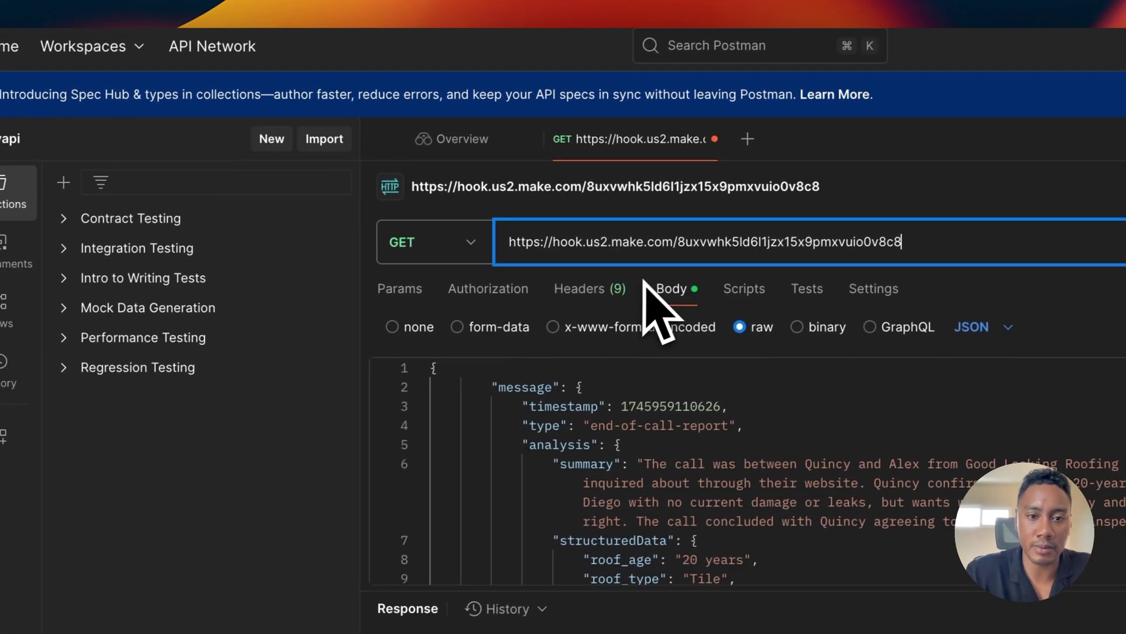
click(477, 245)
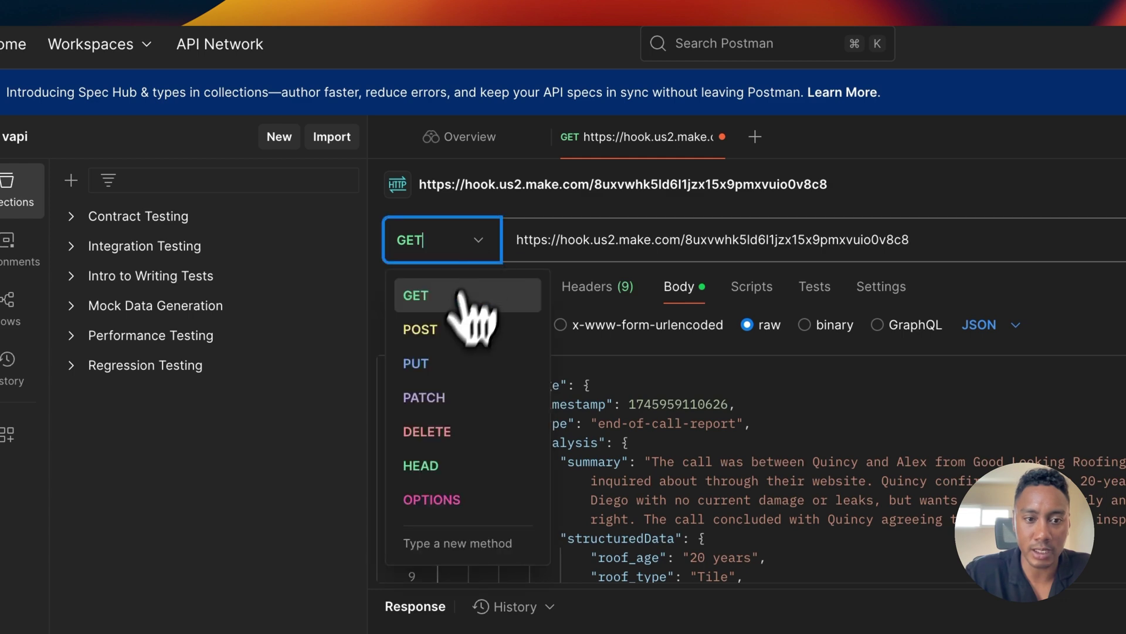
click(444, 331)
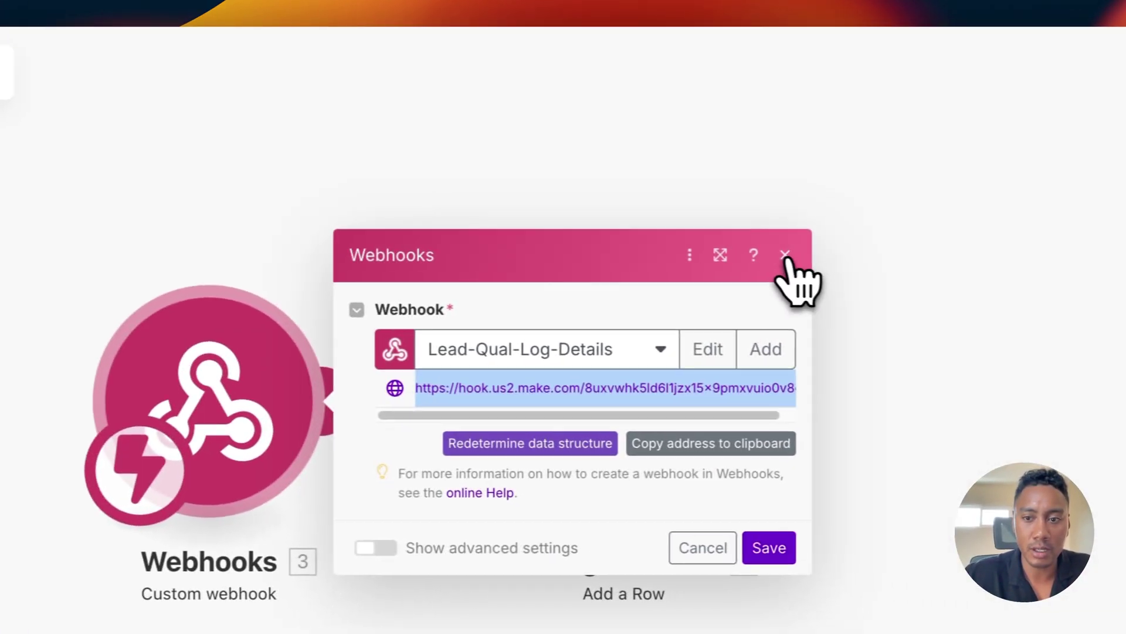
Step: Run only the Webhooks module in Make and send the Postman request to it
click(800, 269)
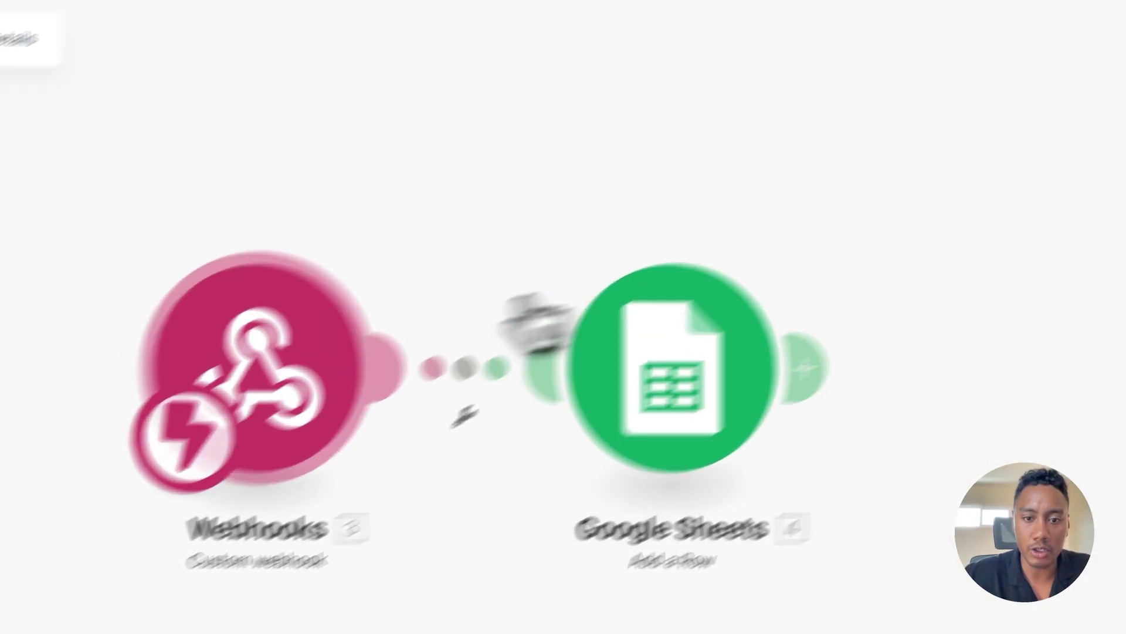
right_click(464, 300)
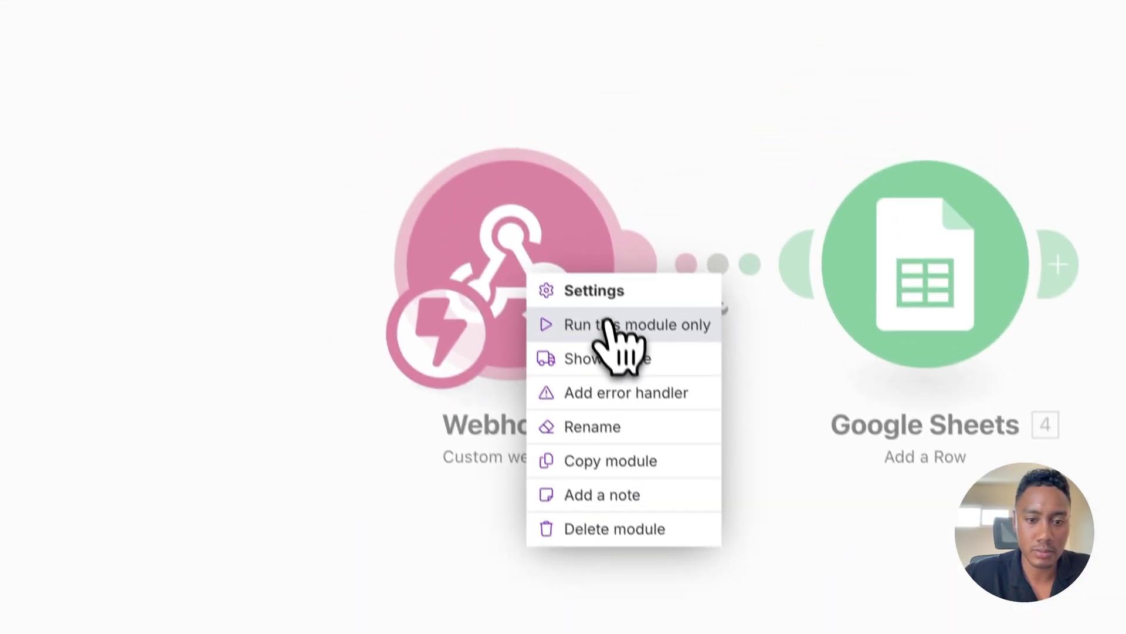
click(607, 324)
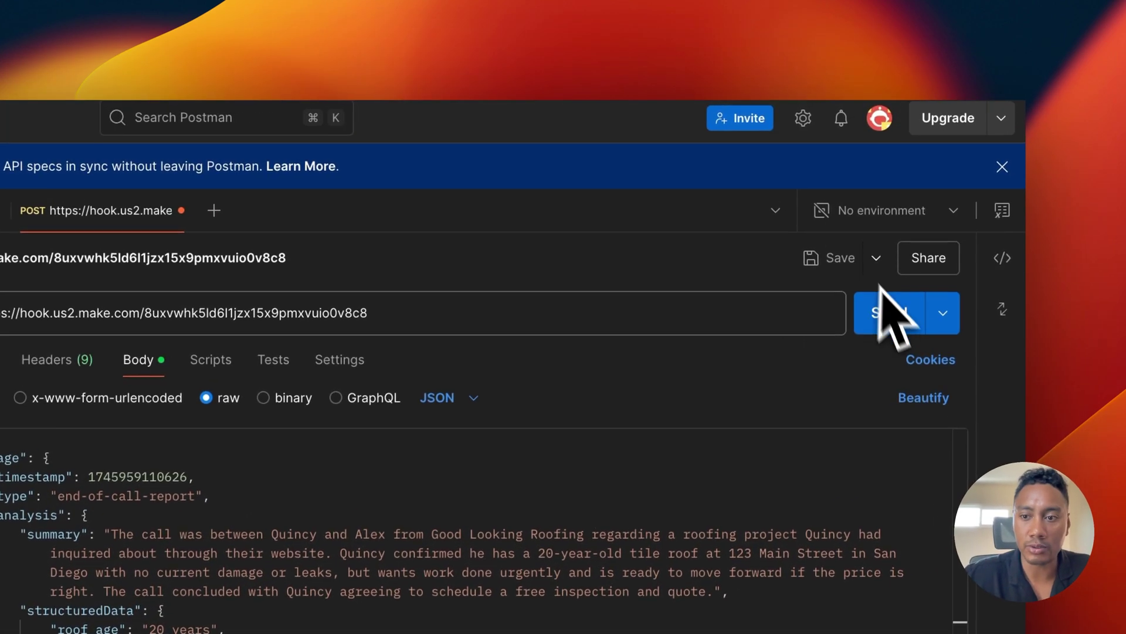
click(889, 308)
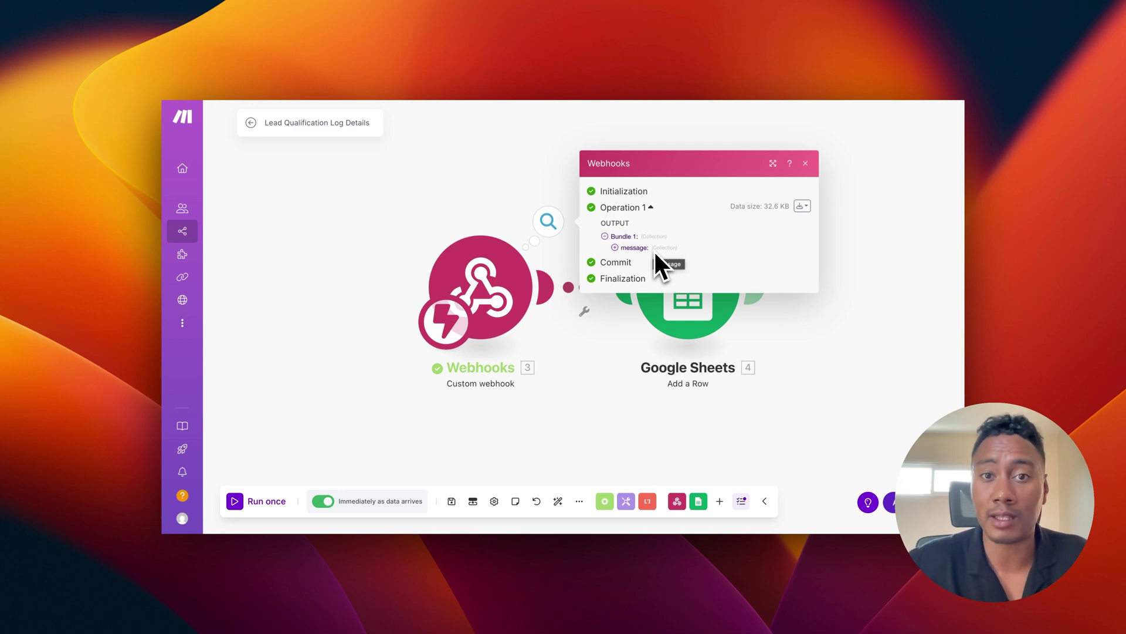
Step: Expand the message and artifact collections to read the call transcript, then collapse them
click(616, 247)
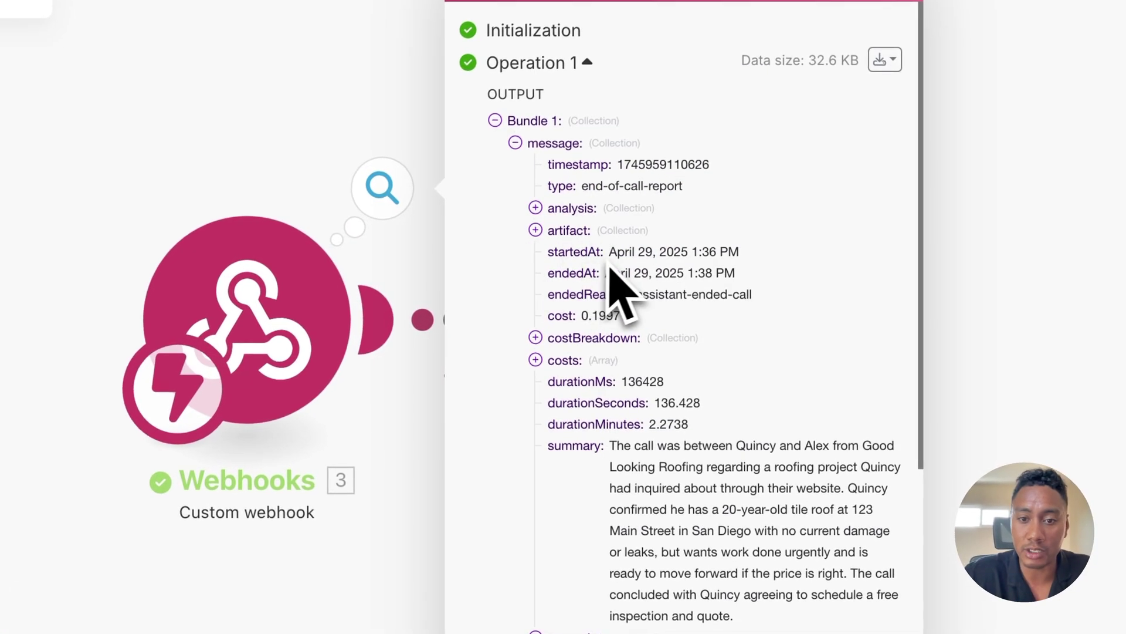
click(536, 230)
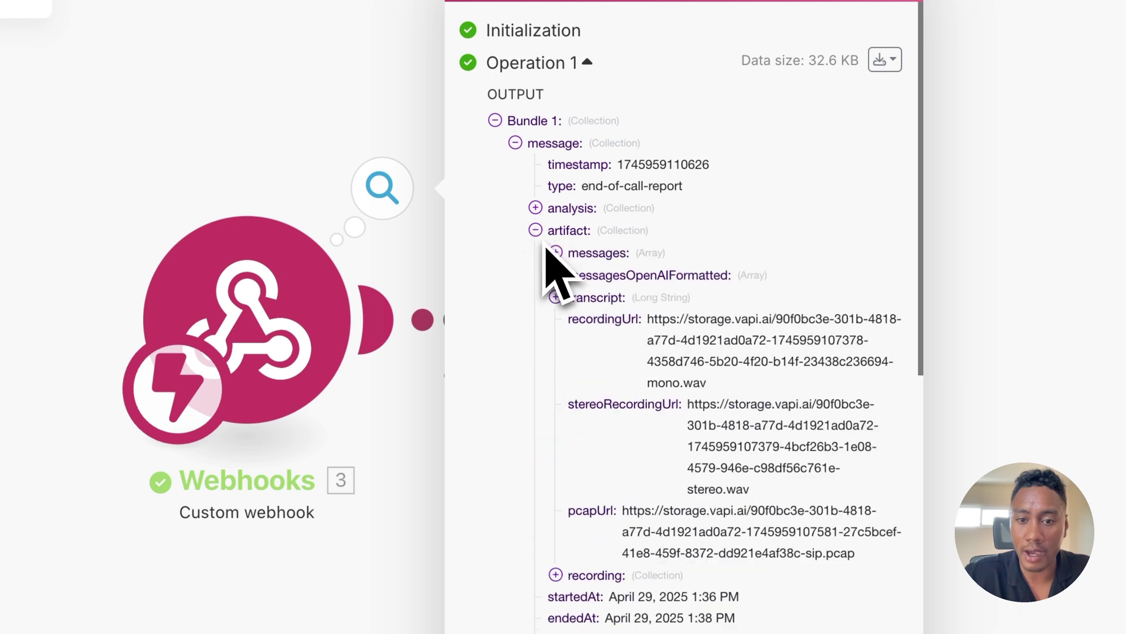
click(555, 297)
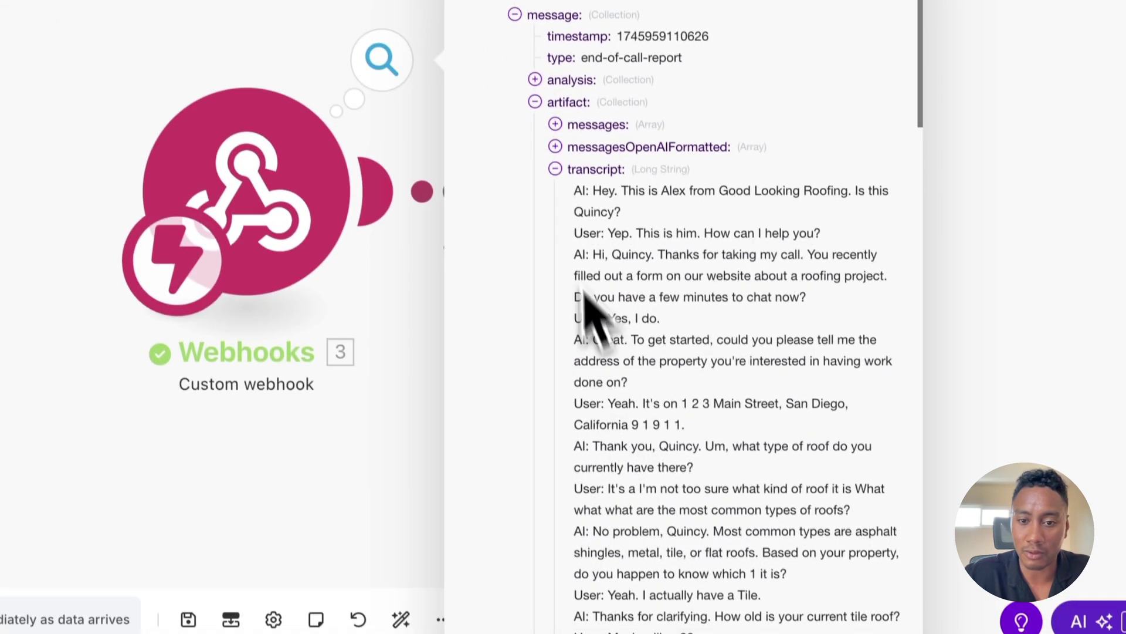
click(555, 169)
click(535, 102)
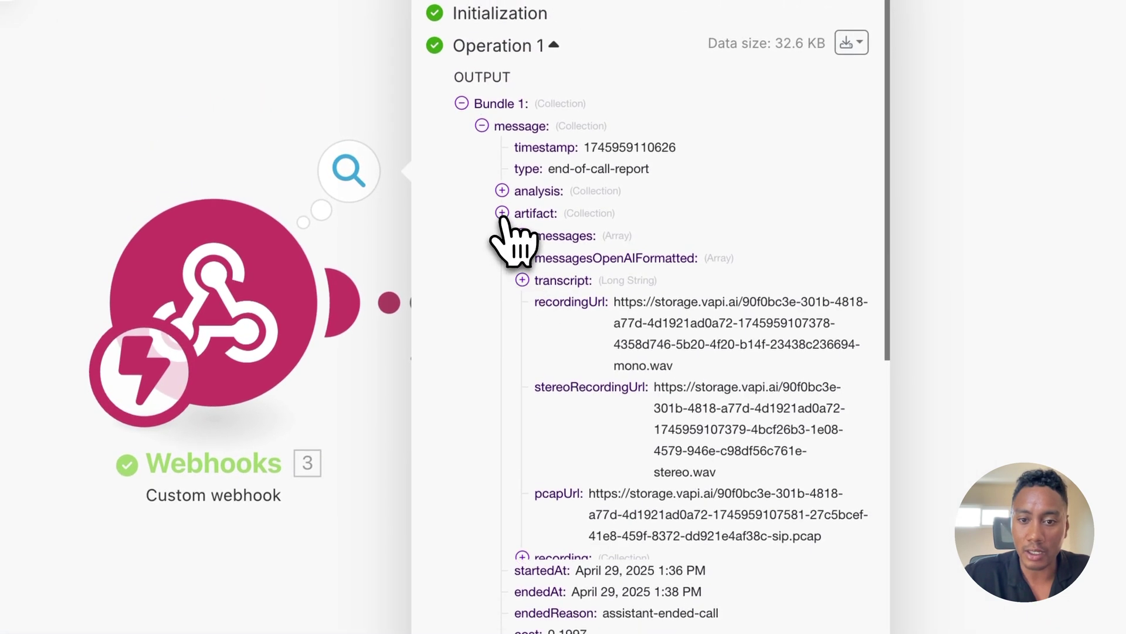
Step: Review the analysis and structuredData fields, then close the webhook output panel
click(502, 191)
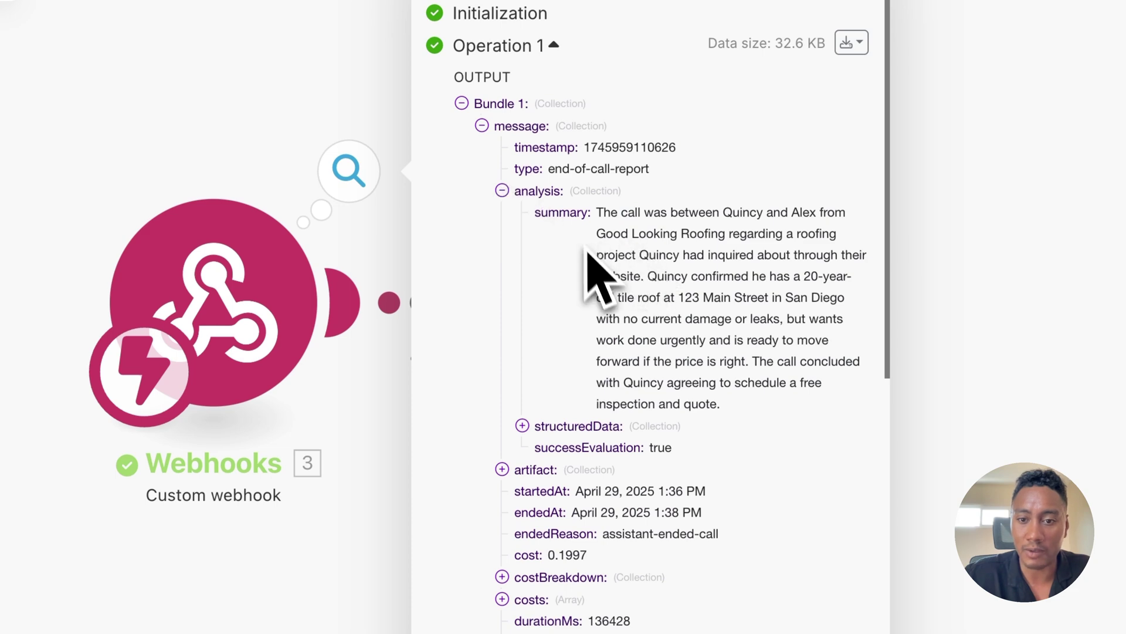
click(522, 426)
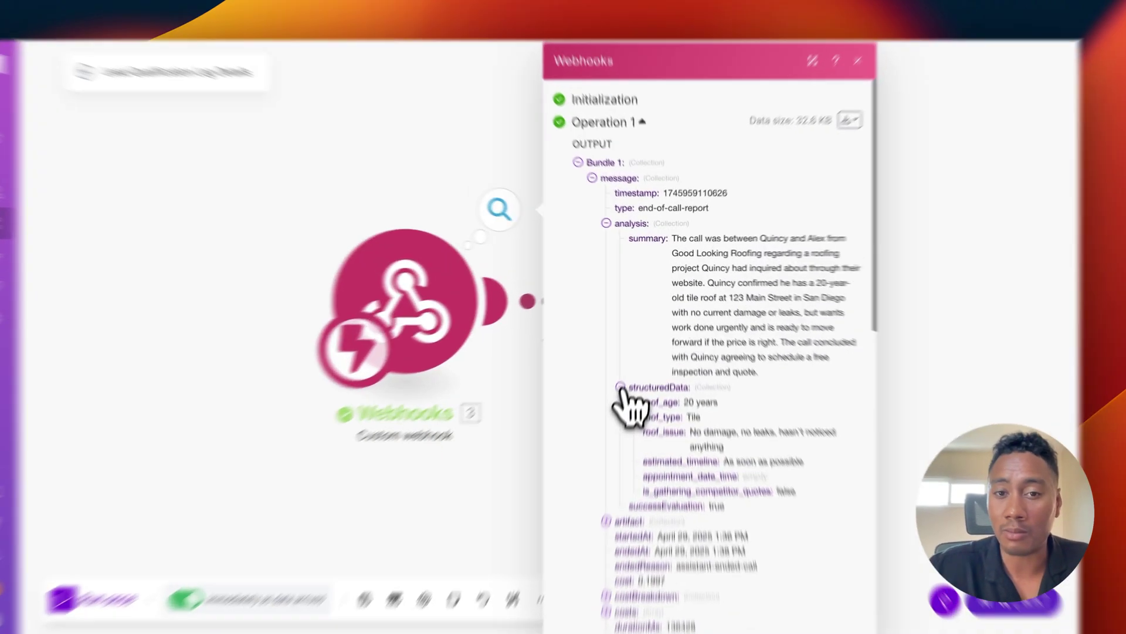
click(620, 387)
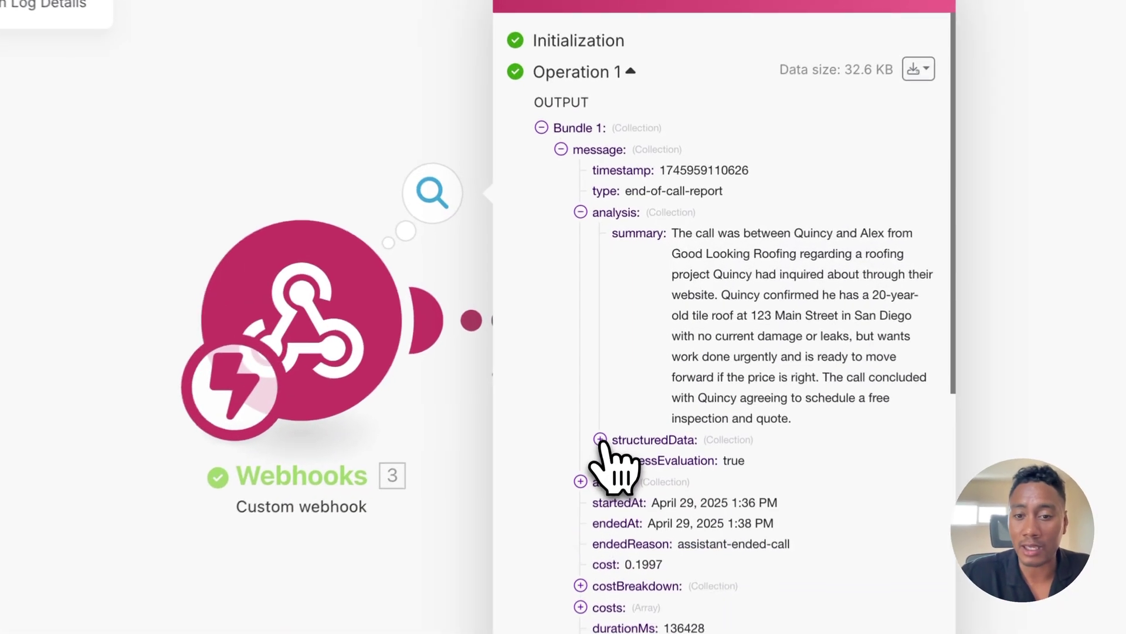
click(606, 223)
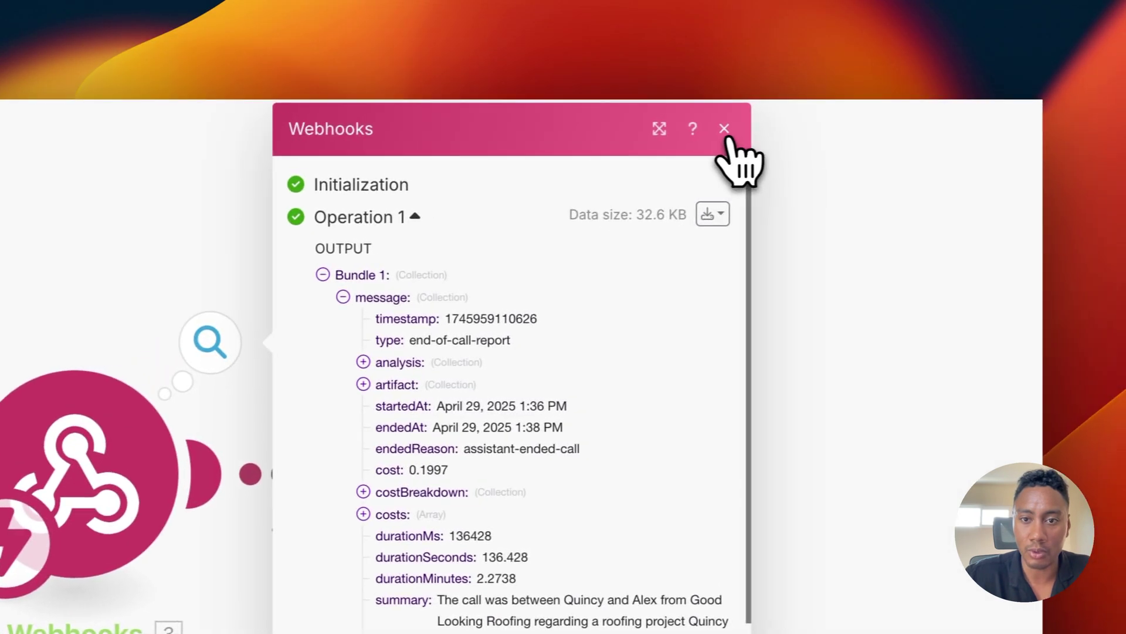
click(728, 129)
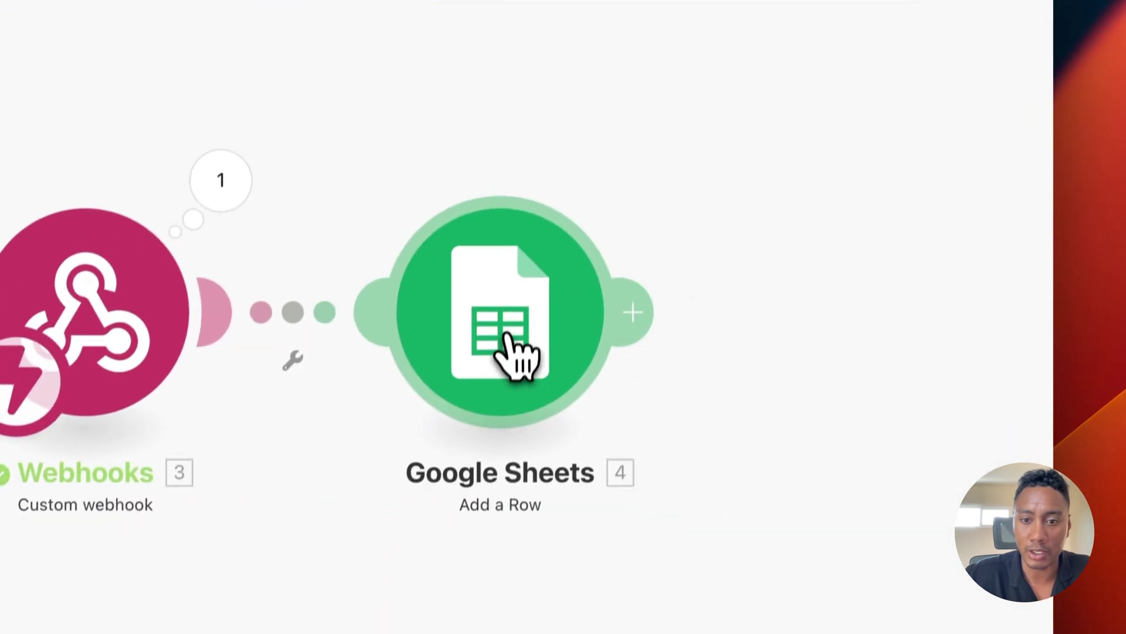
Step: In Google Sheets Add a Row, map message startedAt into the createdAt (A) column
click(513, 481)
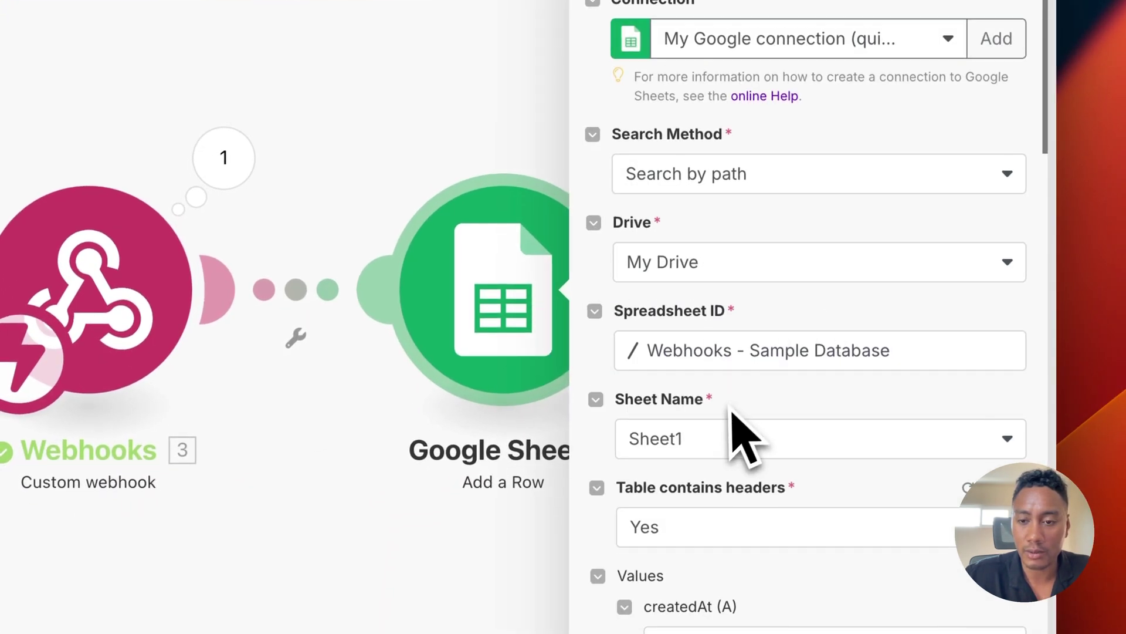
scroll(733, 422, down, 5)
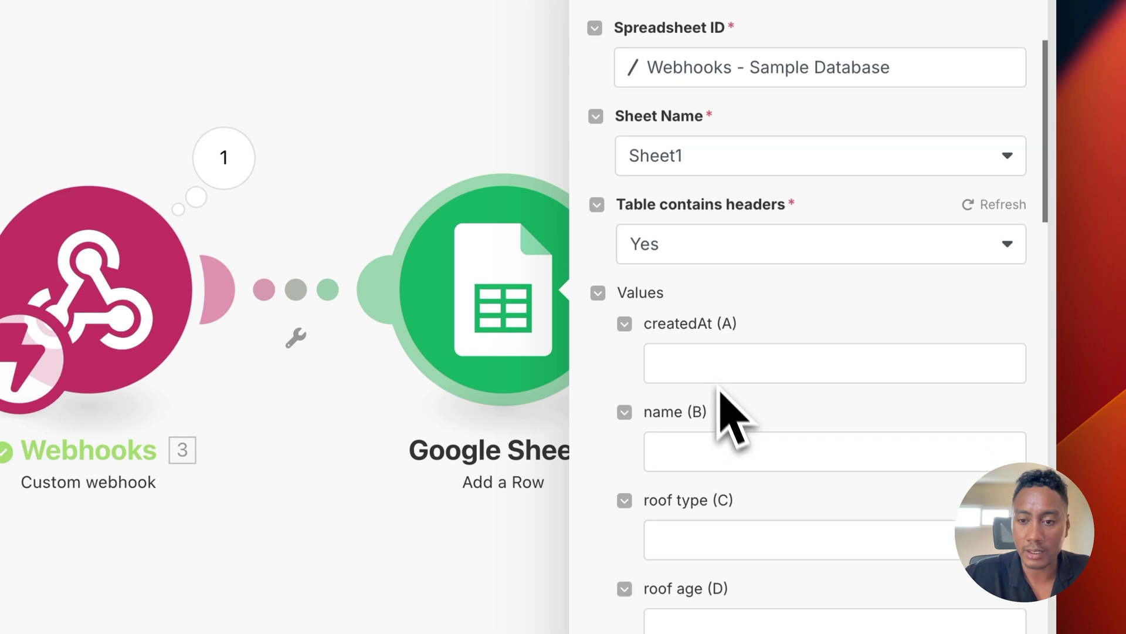
click(712, 364)
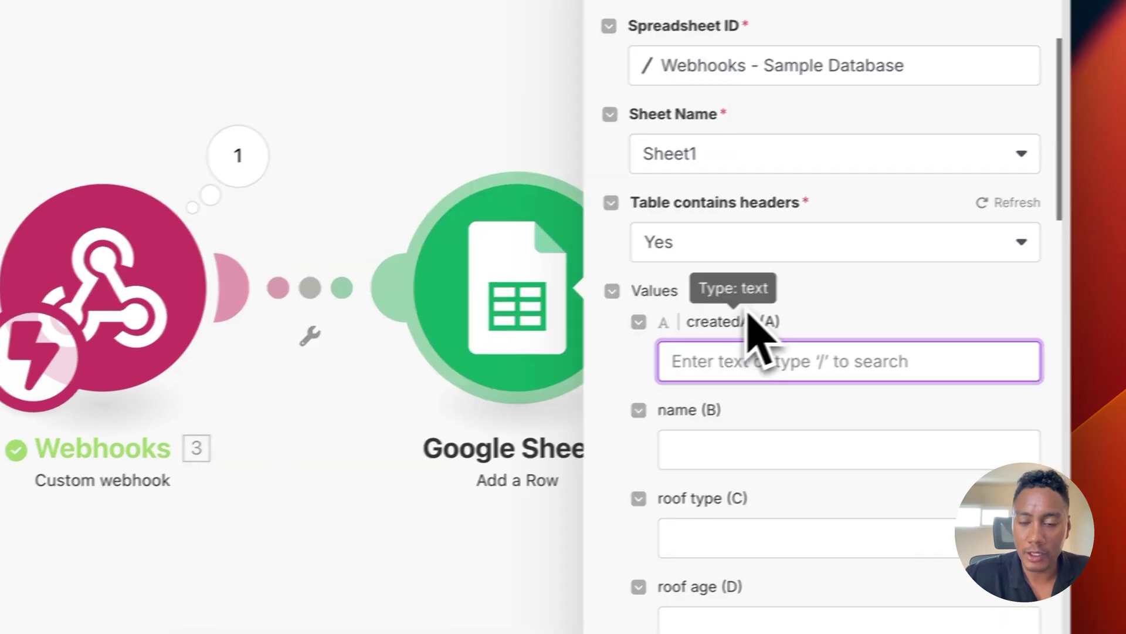
click(719, 361)
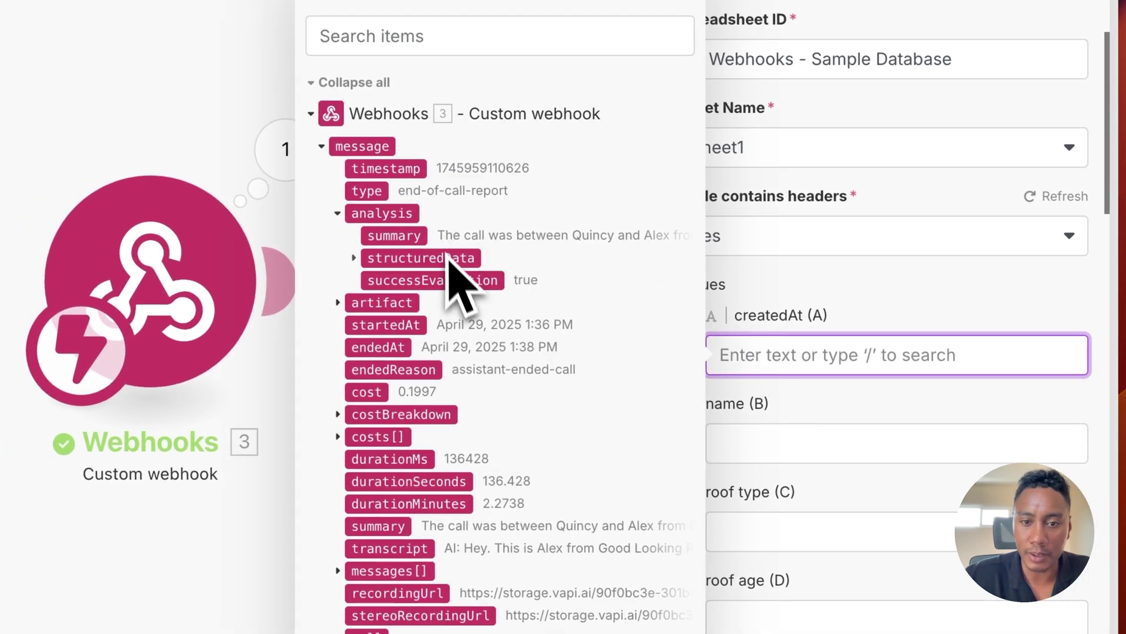
click(410, 289)
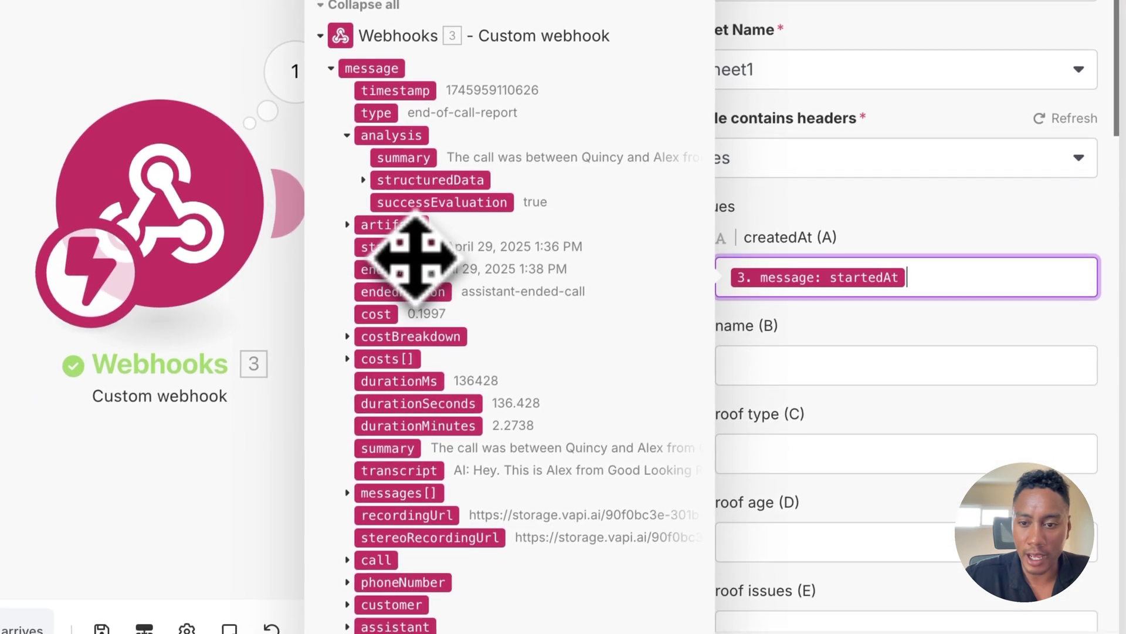
click(779, 405)
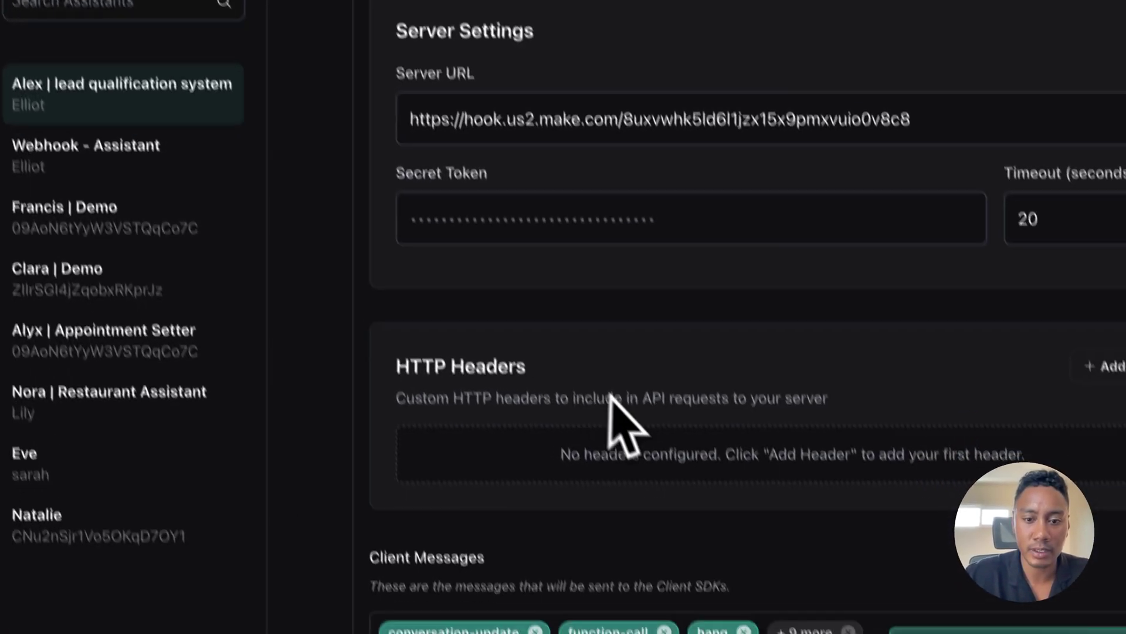
Step: Scroll the Vapi assistant's Analysis tab up to the roof_type, roof_age and roof_issue properties
scroll(622, 399, up, 10)
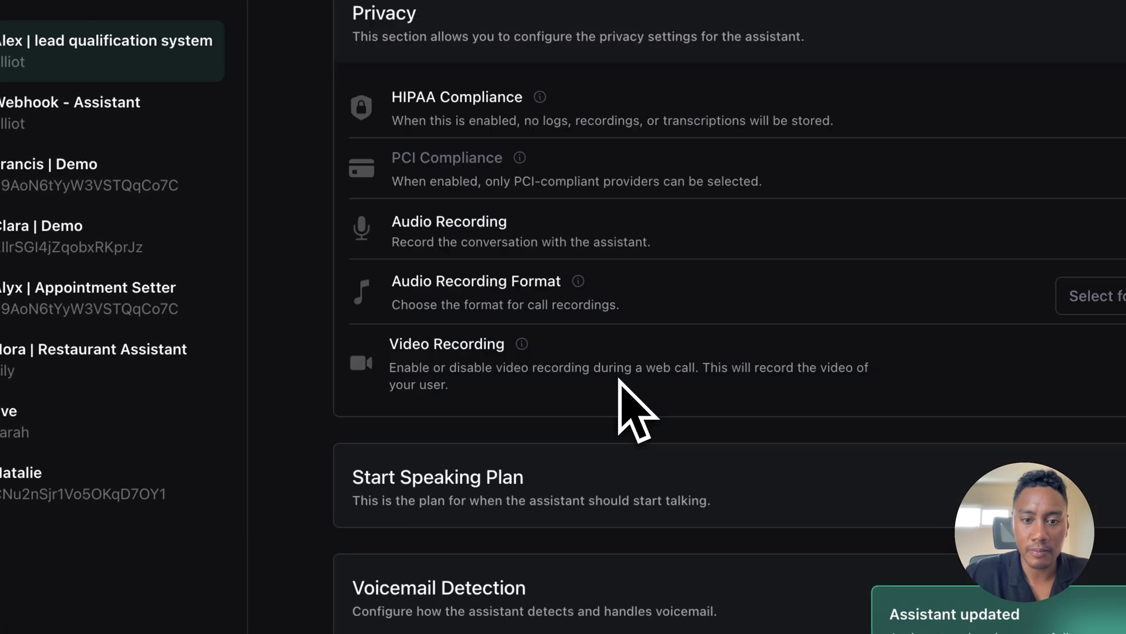
scroll(620, 379, up, 5)
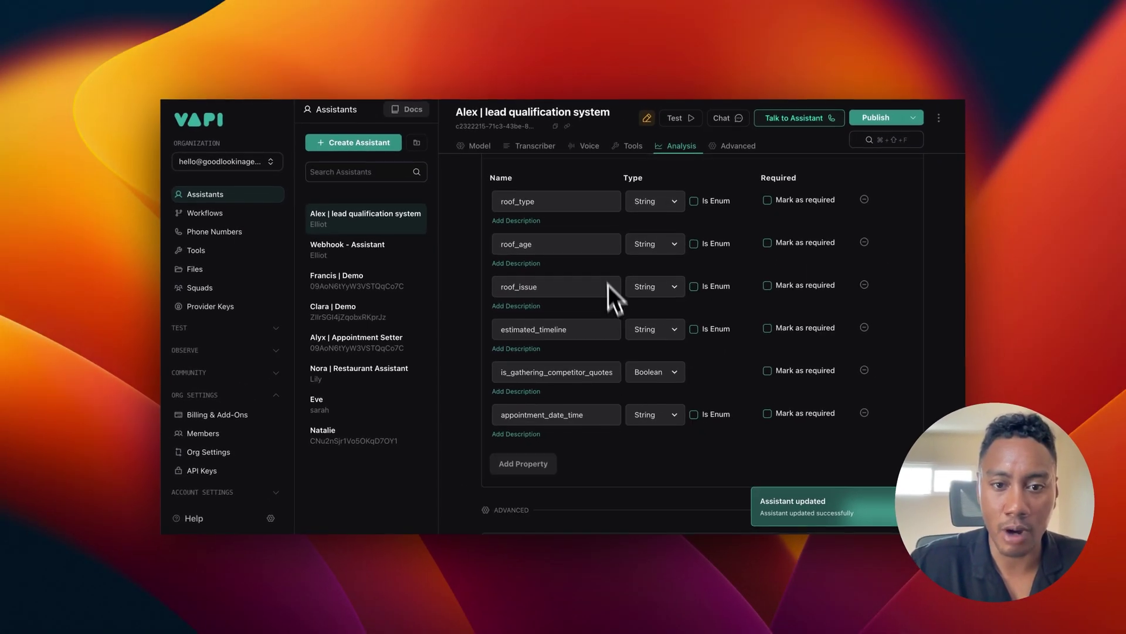
scroll(608, 284, up, 5)
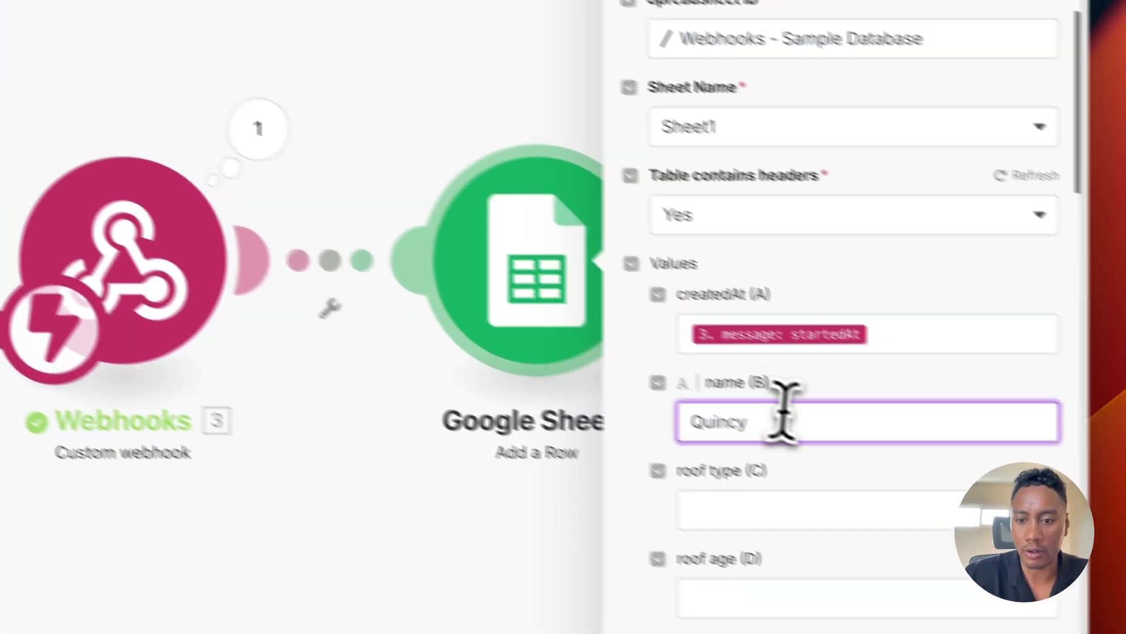
Step: Clear name (B) and map structuredData roof_type into the roof type (C) column
drag(785, 418, 641, 428)
key(BackSpace)
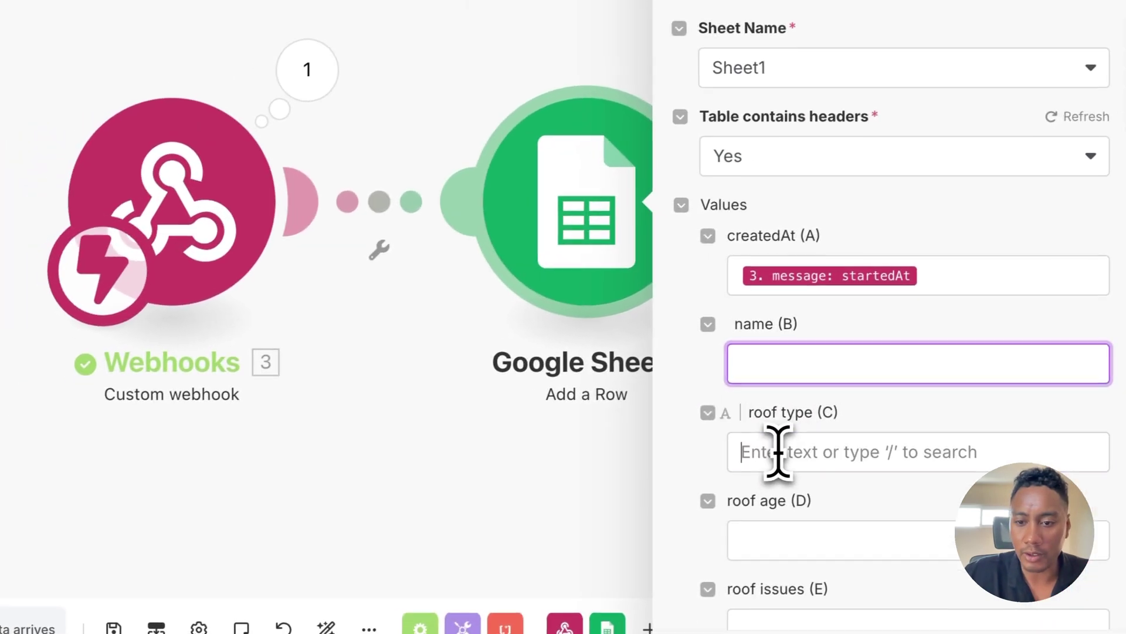
click(706, 466)
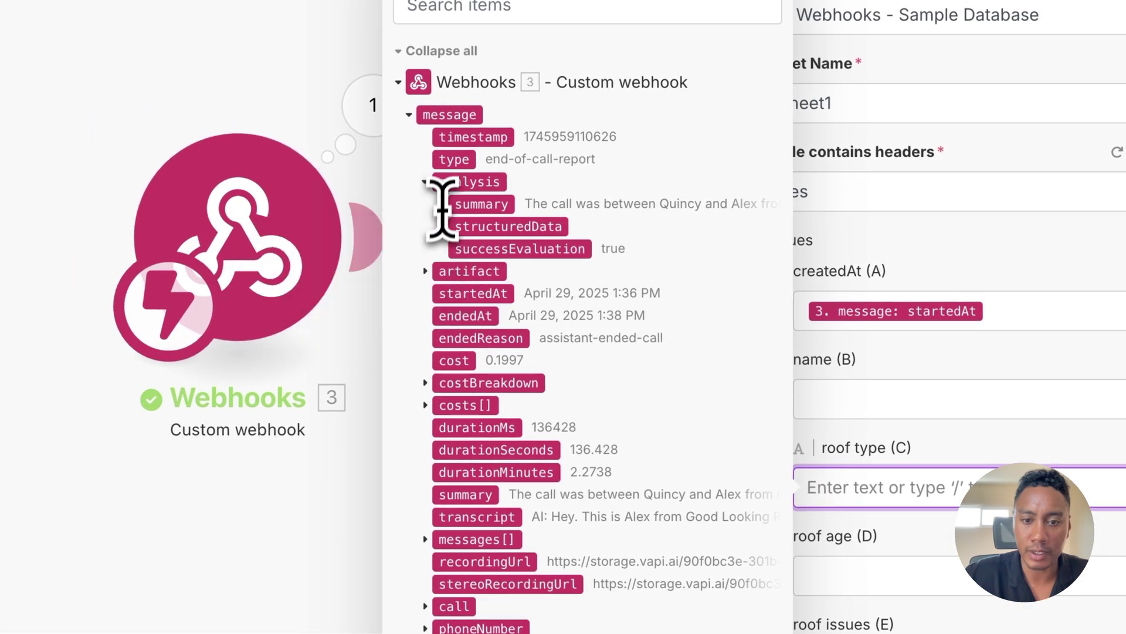
click(442, 227)
scroll(461, 252, down, 1)
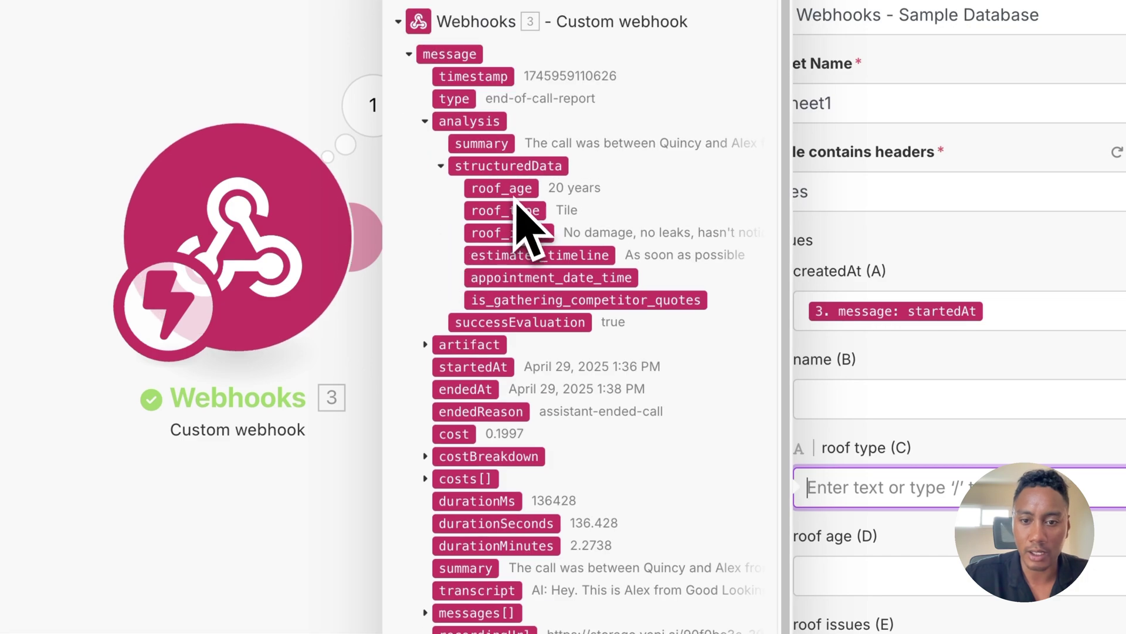
click(520, 223)
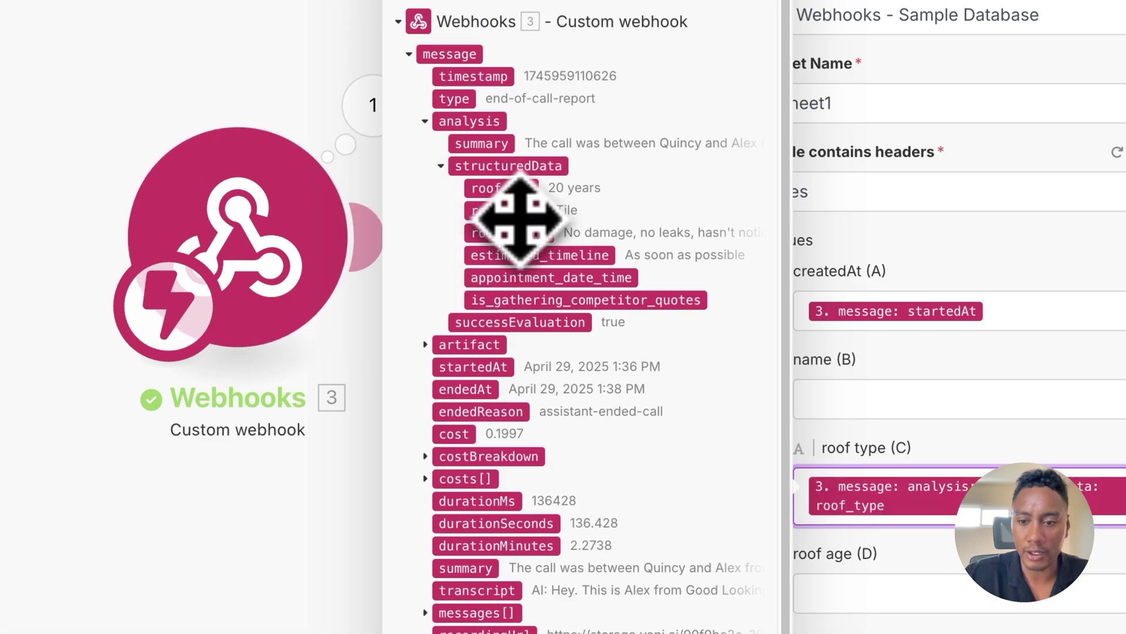
Step: Map roof_age, roof_issue, estimated_timeline and is_gathering_competitor_quotes into columns D through G
click(856, 593)
click(330, 41)
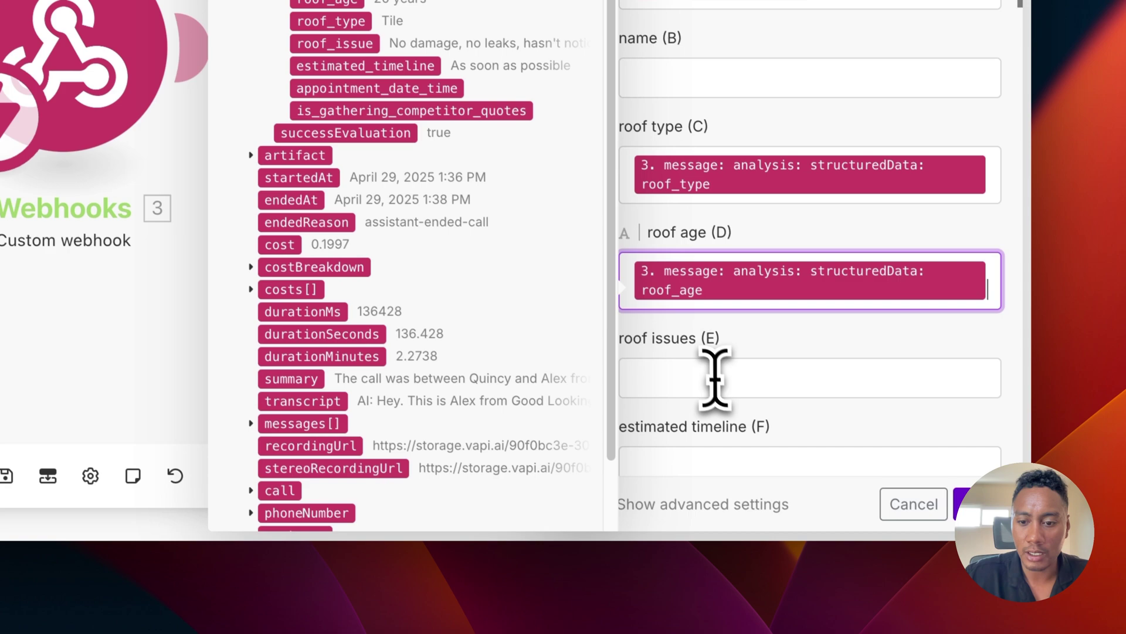
click(715, 379)
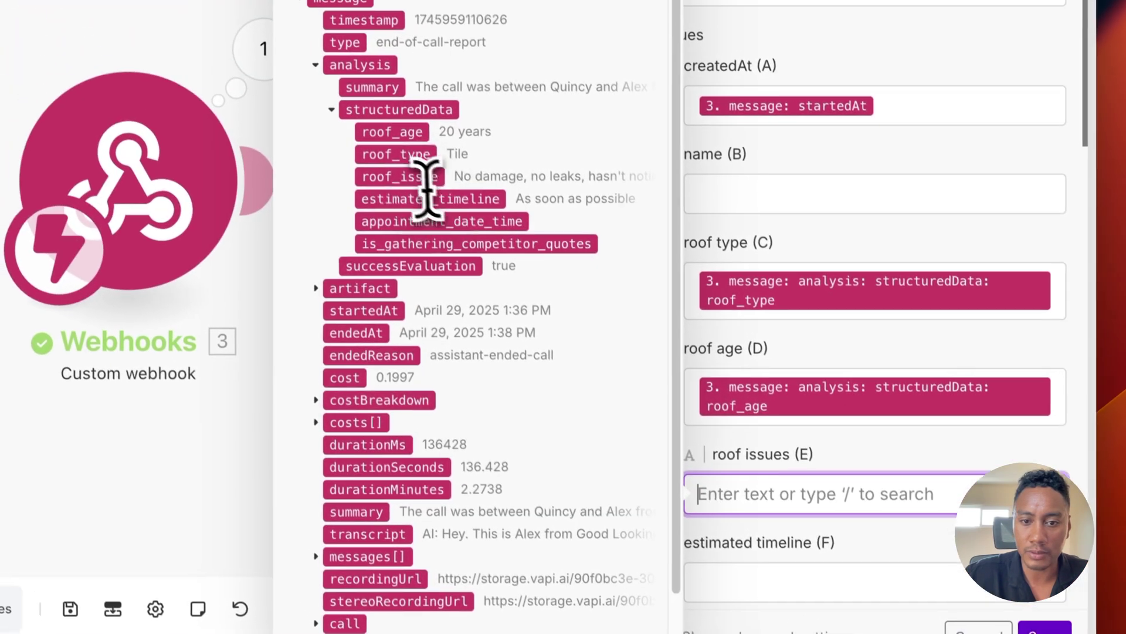
click(347, 45)
scroll(786, 437, down, 2)
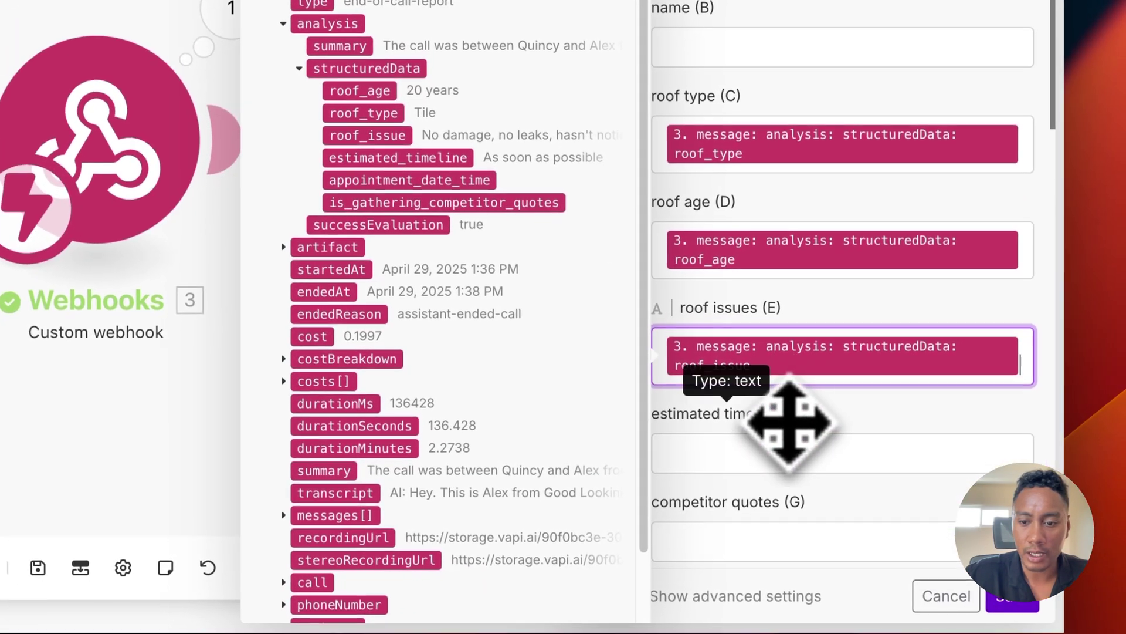
click(789, 484)
click(457, 157)
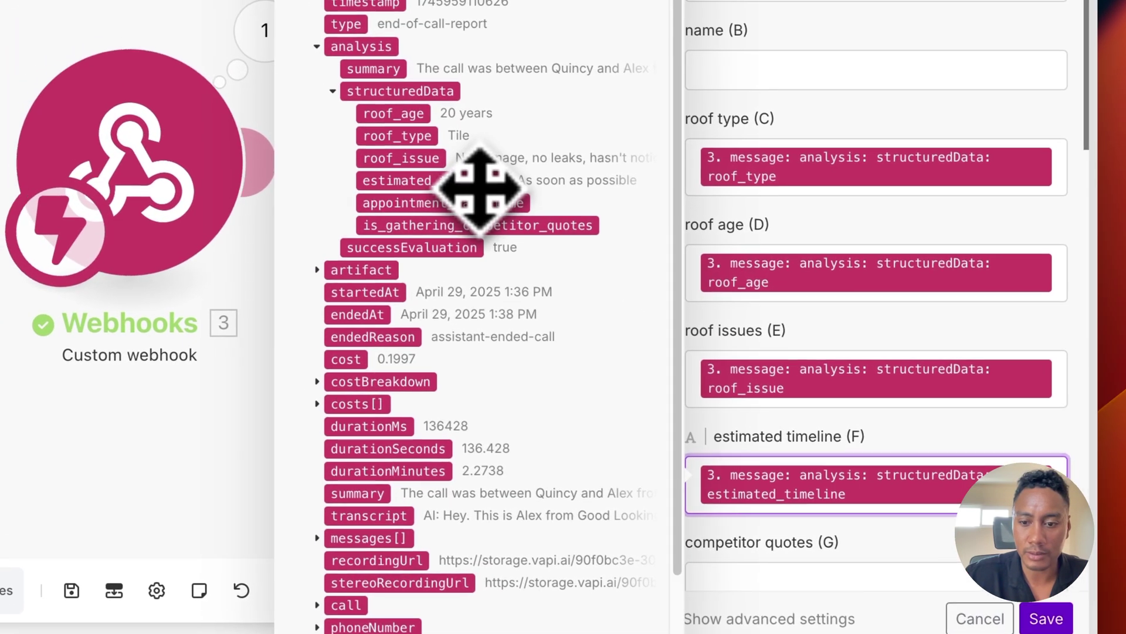
scroll(710, 382, down, 2)
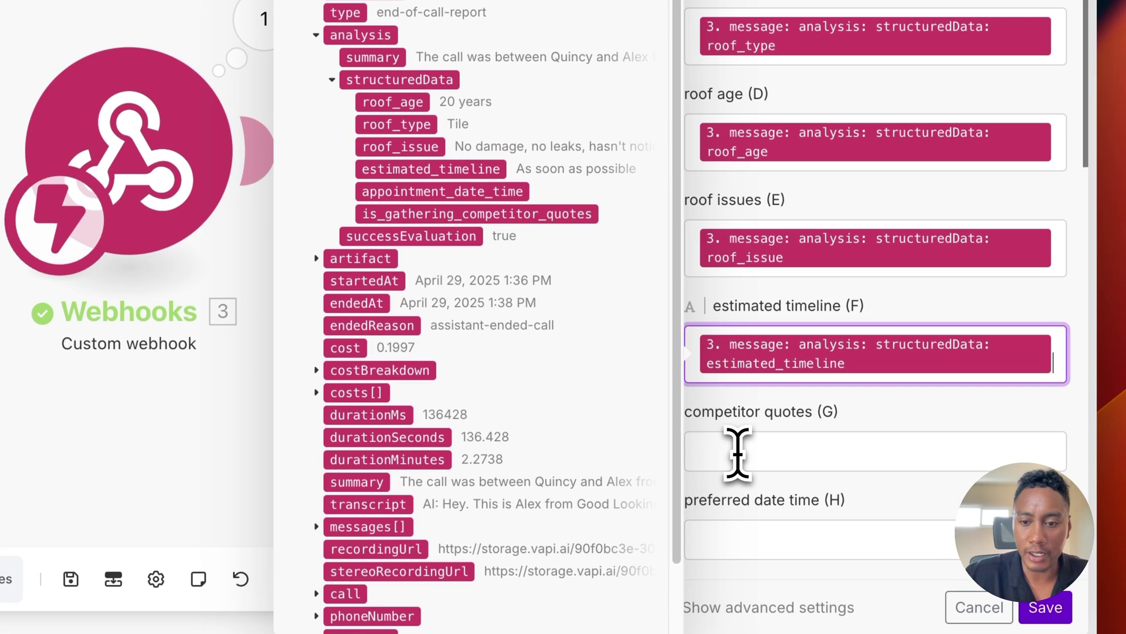
click(743, 464)
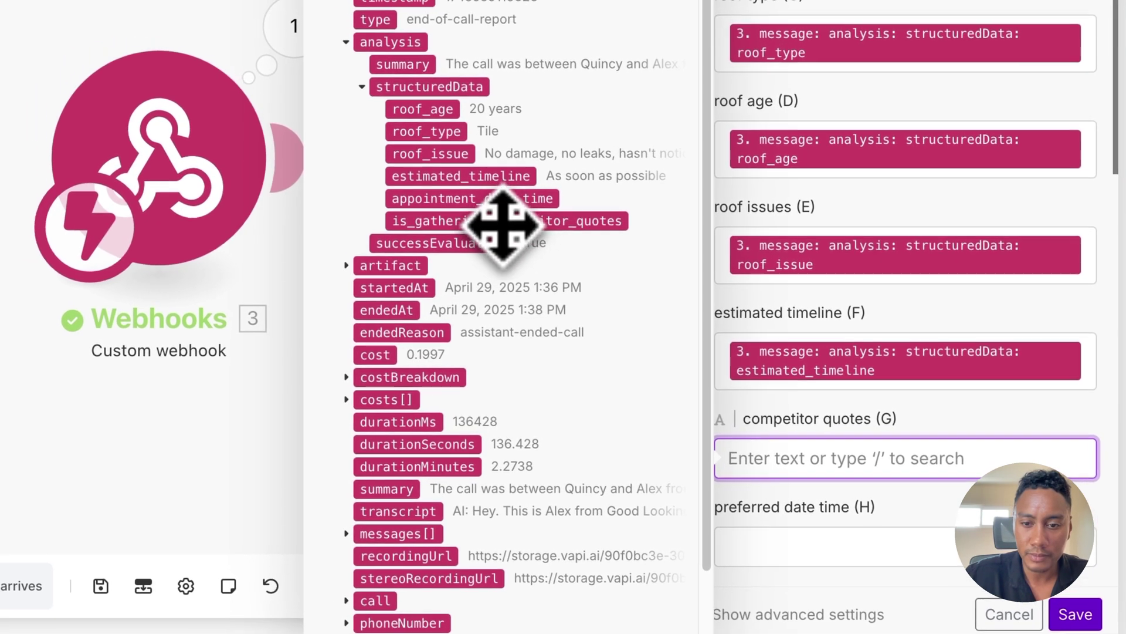
click(475, 211)
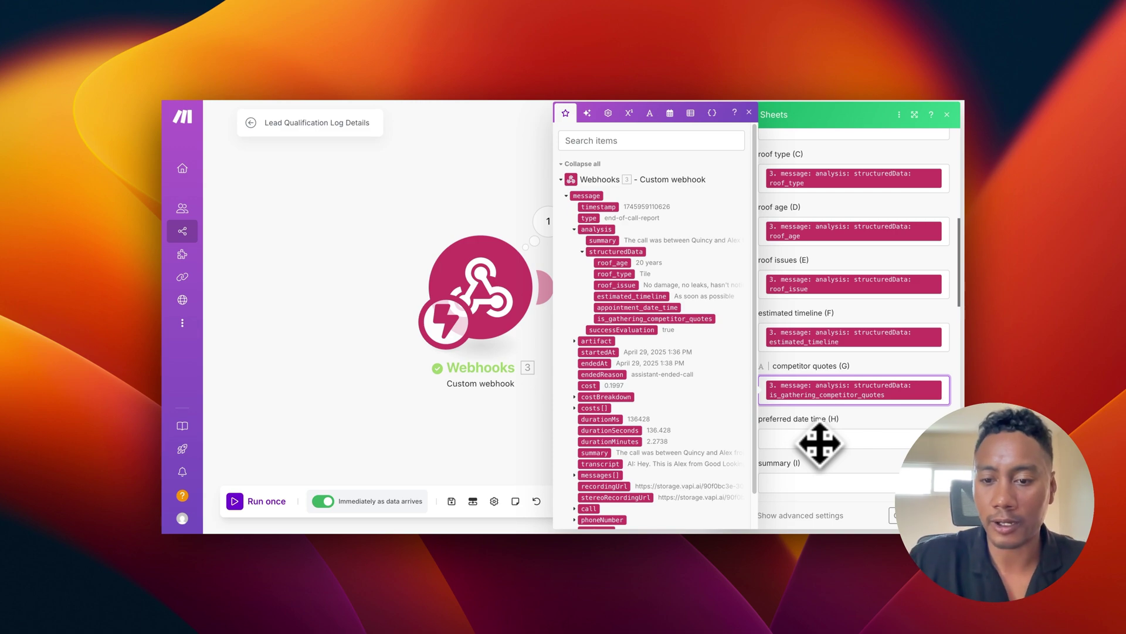
Step: Map analysis summary into summary (I) and artifact transcript into transcript (J), then close the module
click(806, 476)
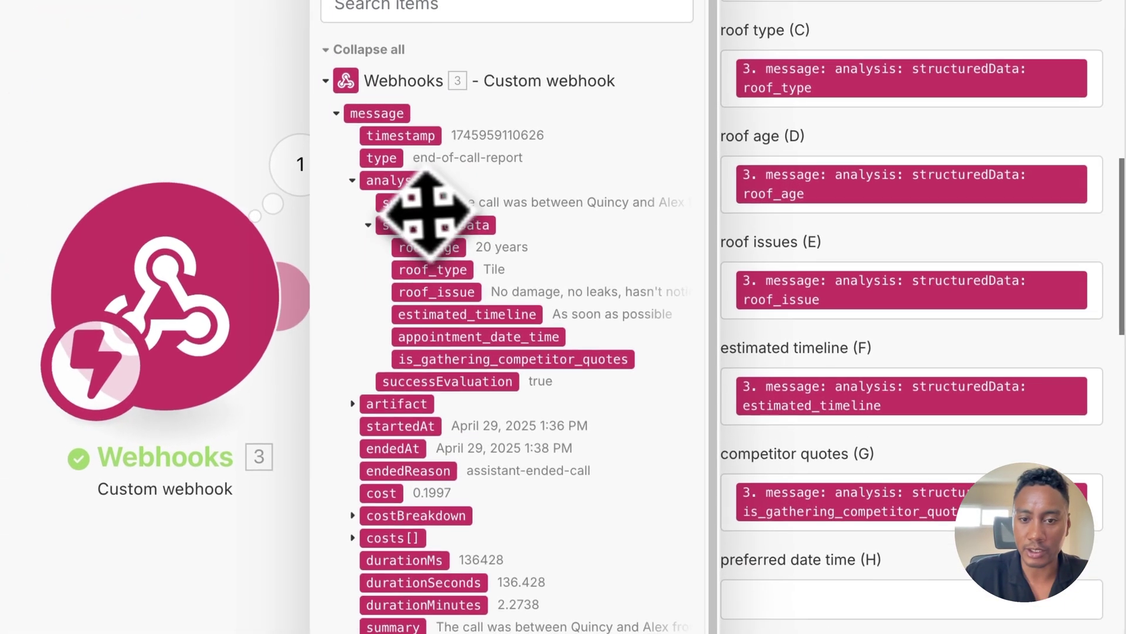
click(416, 204)
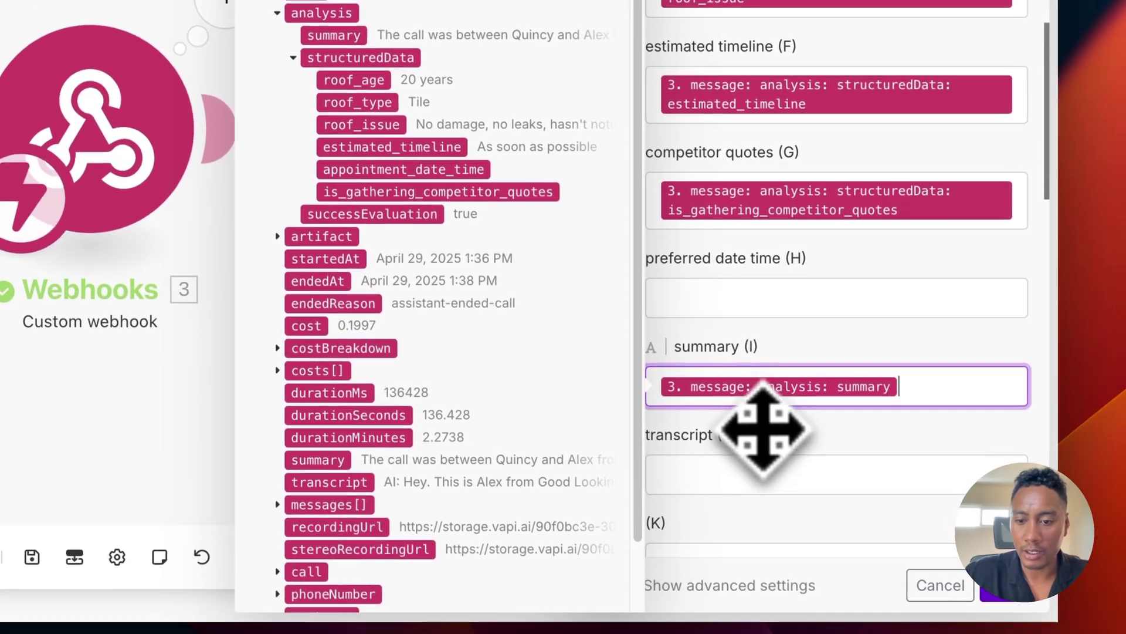
scroll(757, 426, down, 2)
click(723, 394)
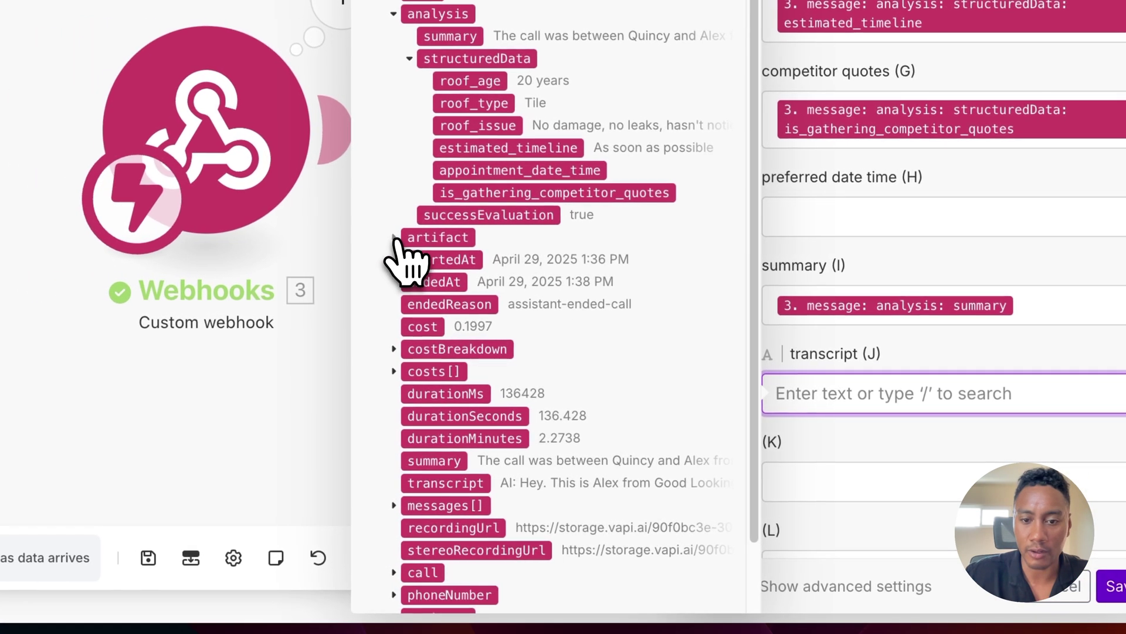
click(277, 231)
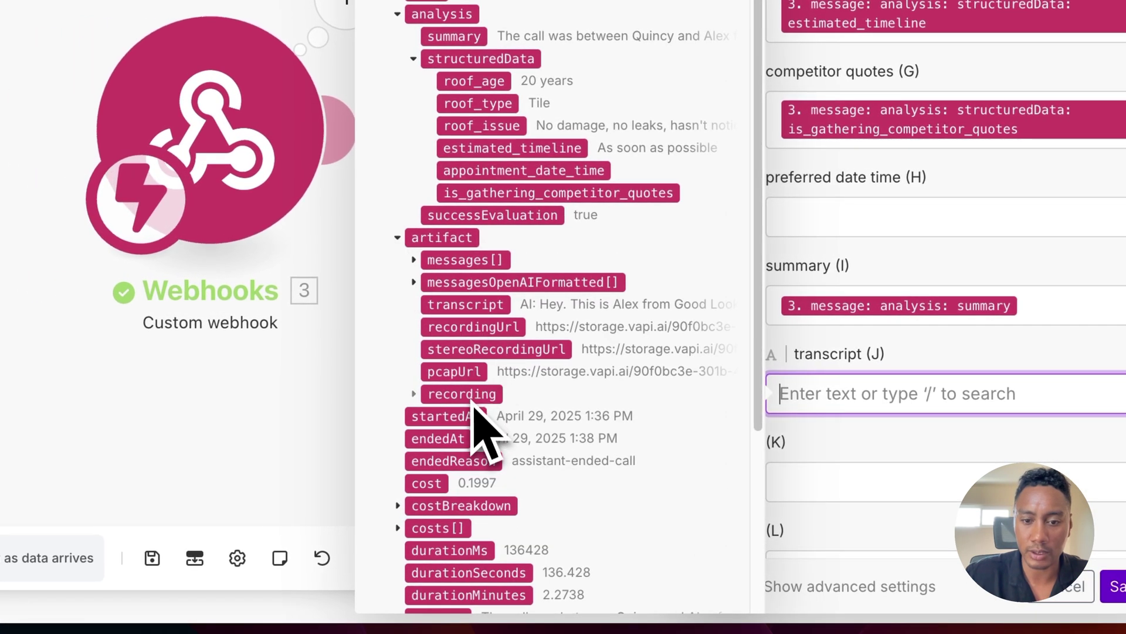
click(464, 305)
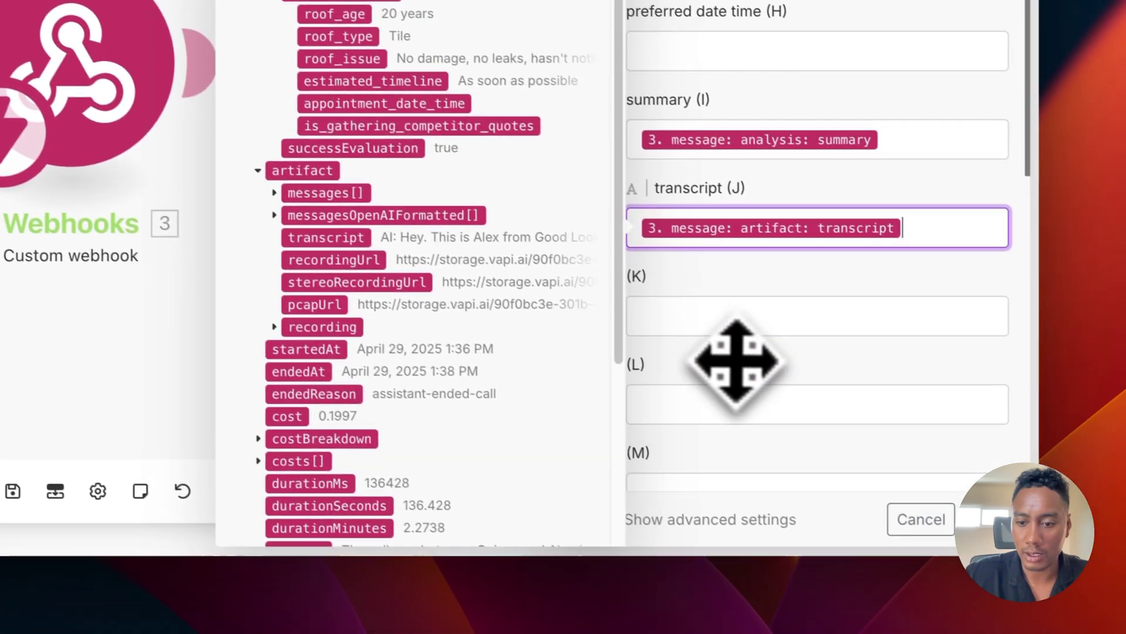
scroll(727, 352, up, 5)
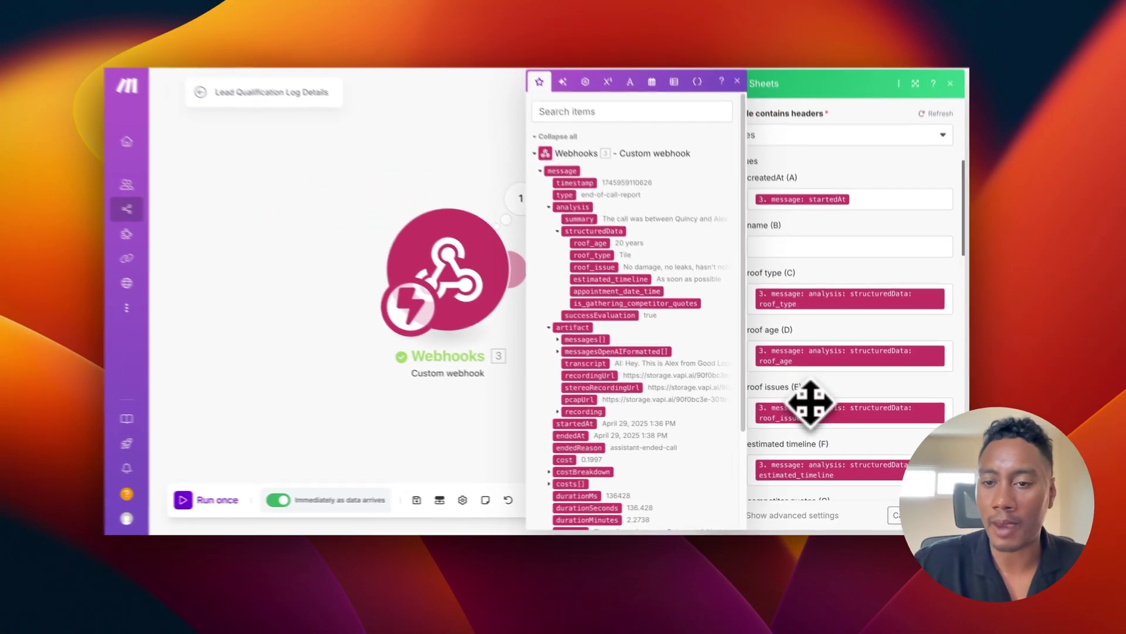
scroll(757, 328, up, 3)
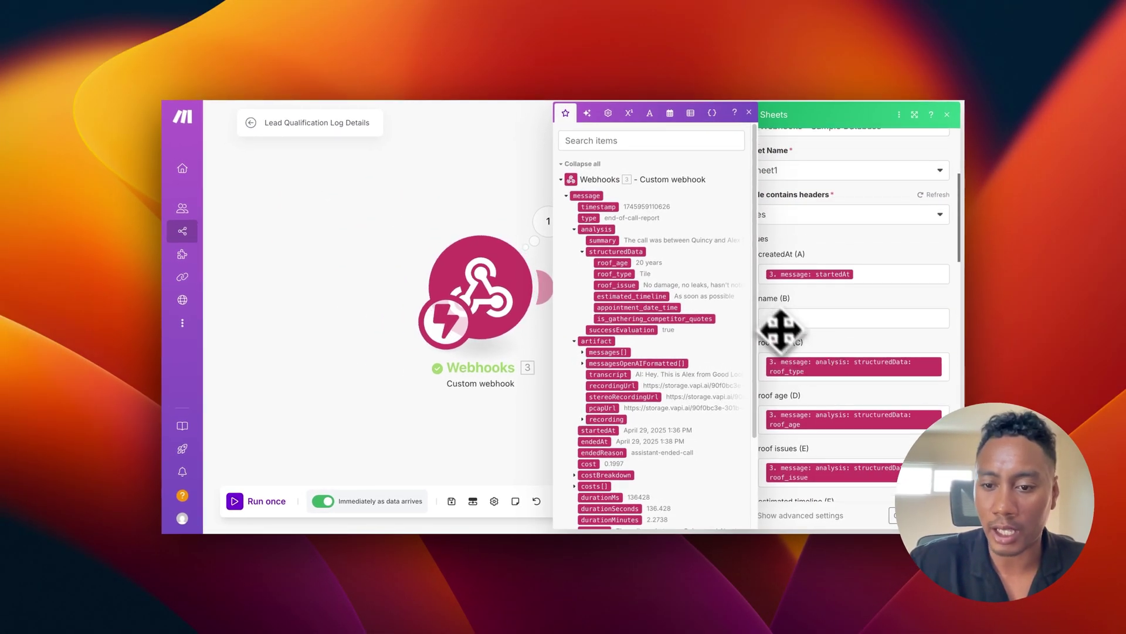
scroll(779, 352, down, 5)
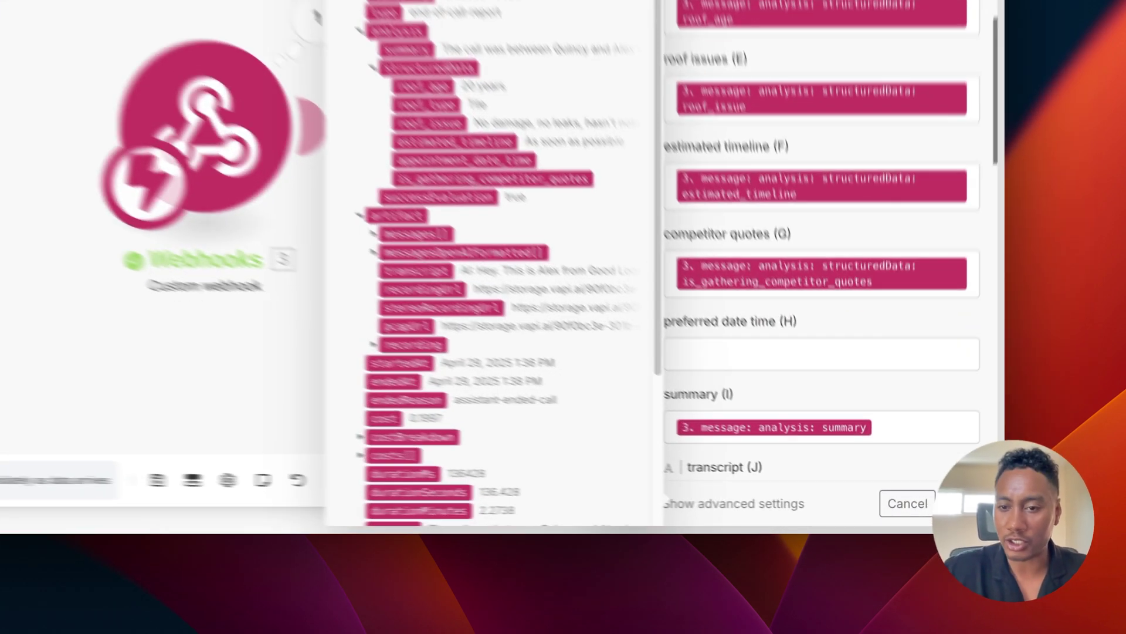
click(921, 515)
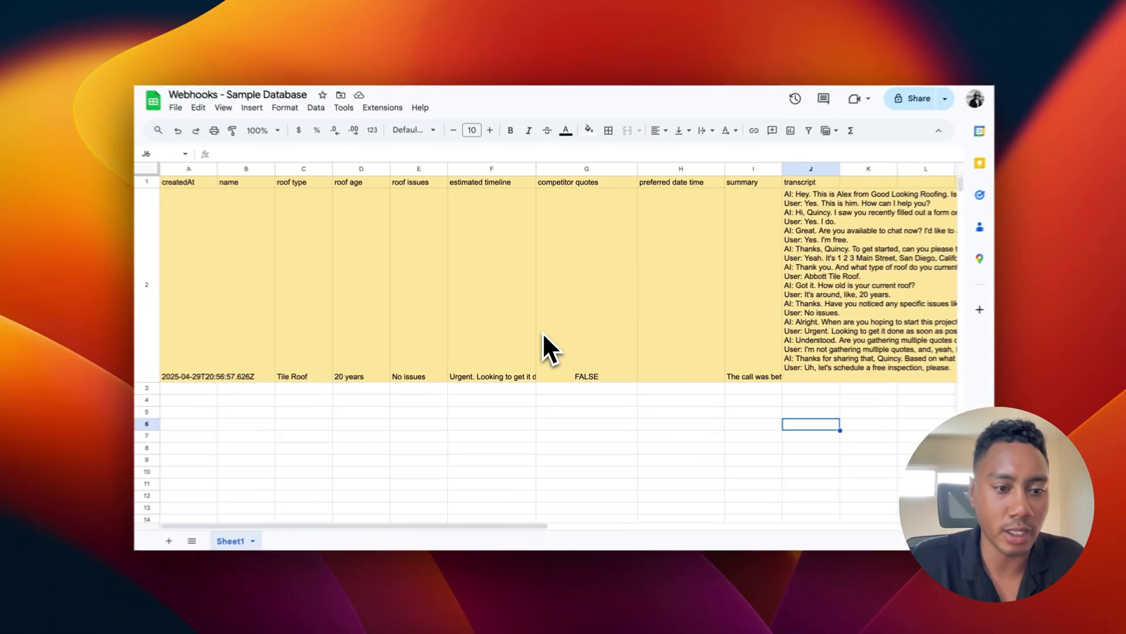
scroll(539, 350, right, 2)
scroll(544, 332, right, 4)
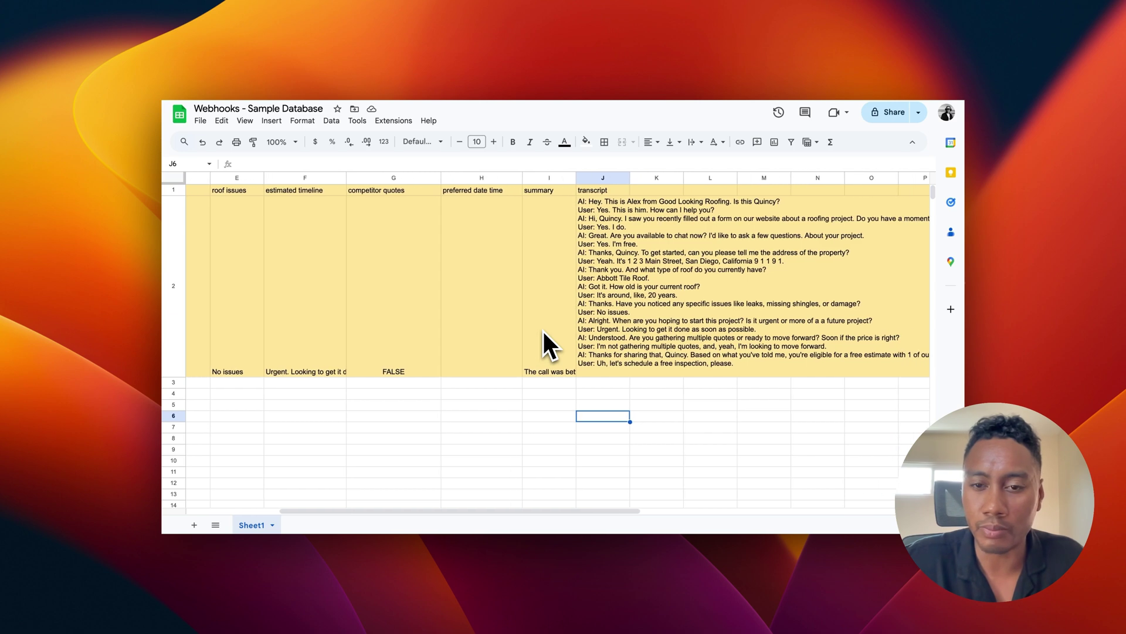
scroll(543, 332, right, 1)
scroll(543, 332, left, 5)
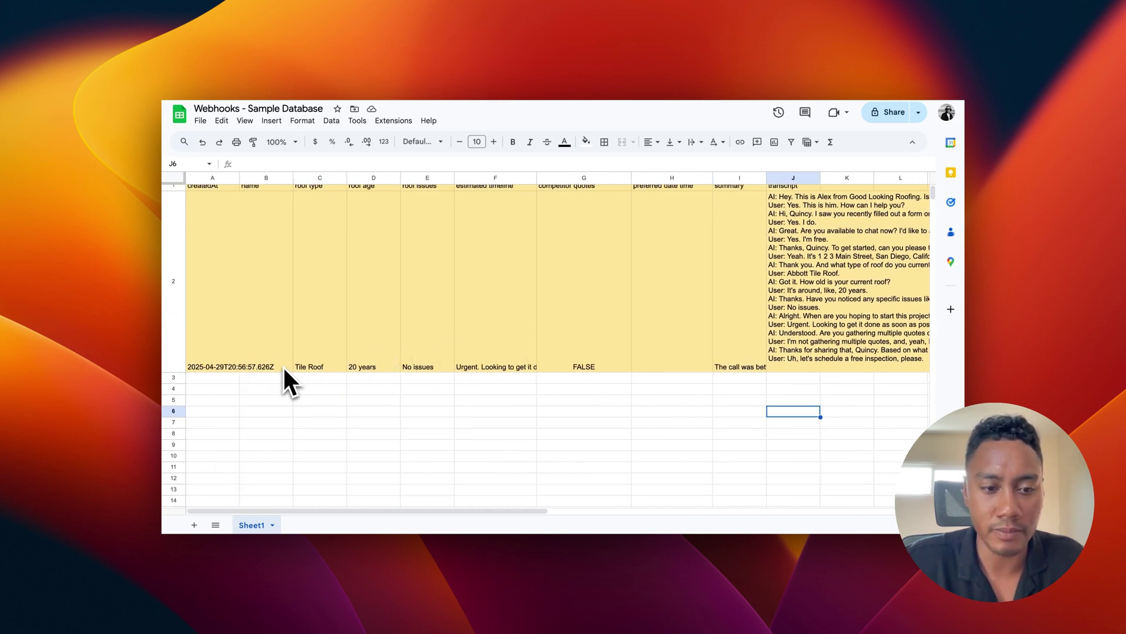
scroll(563, 370, up, 1)
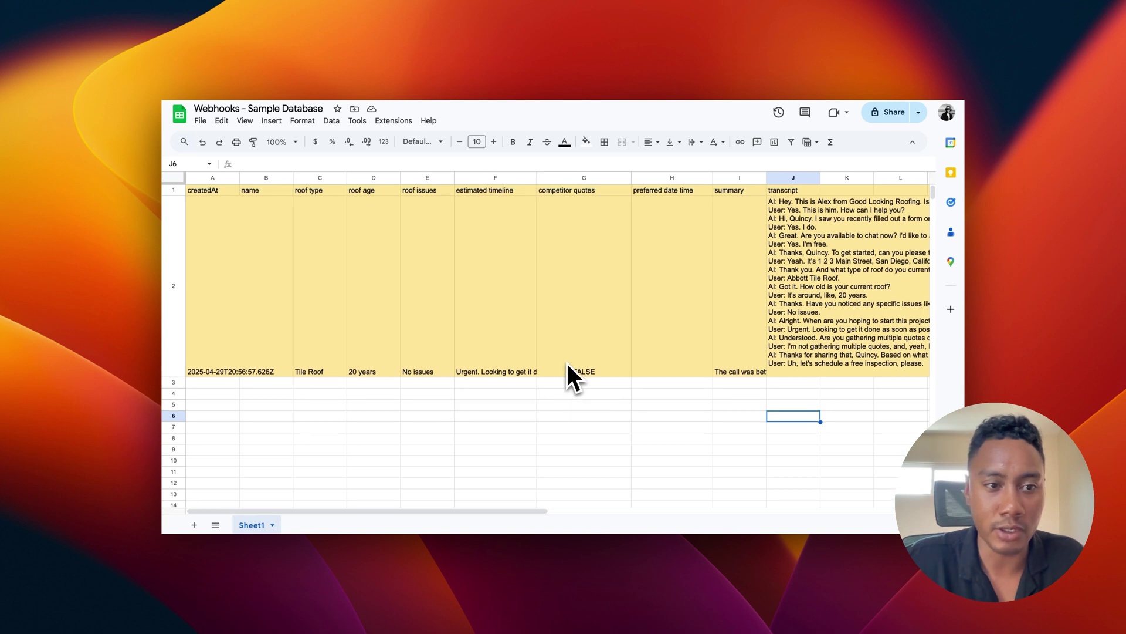